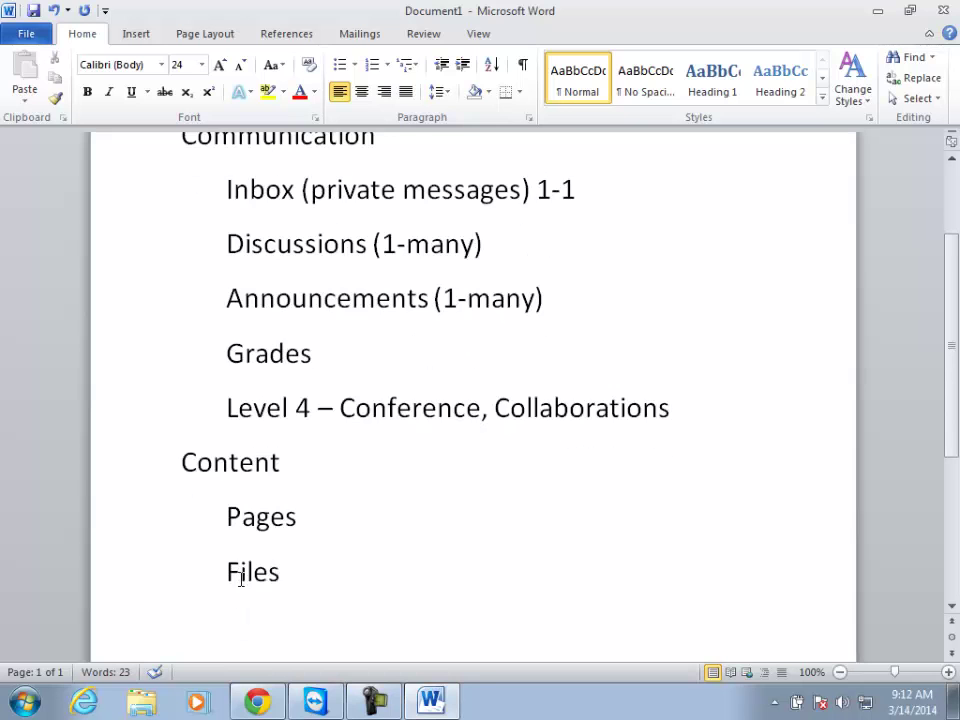
# Remove the blank line and add an indented 'Assignment' item under Assessment.
pyautogui.press('Up')
pyautogui.press('Delete')
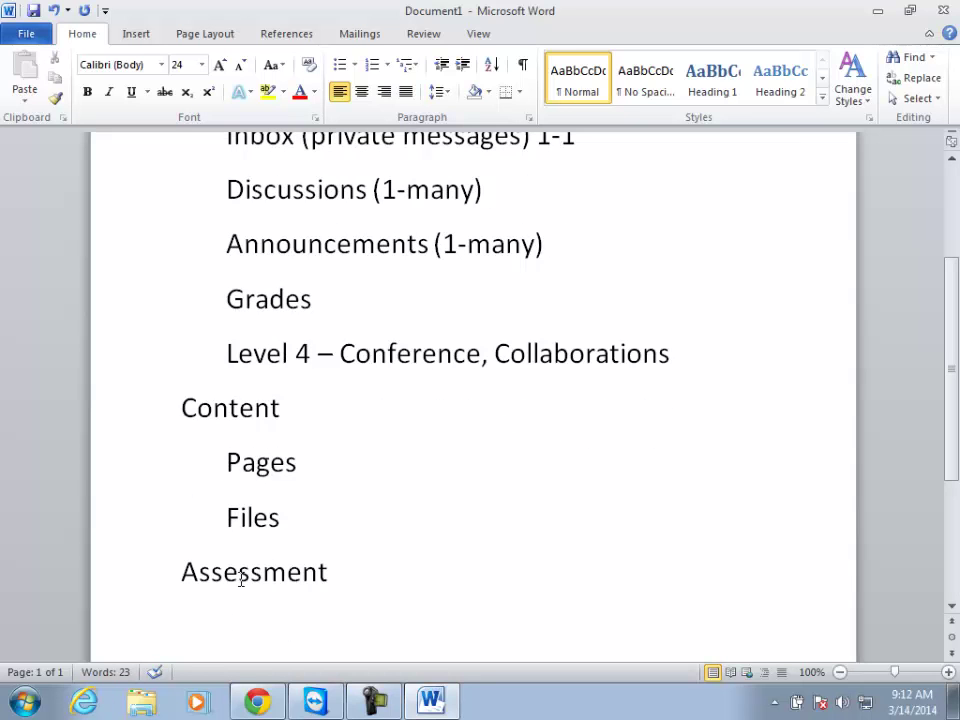
pyautogui.click(343, 567)
pyautogui.press('Return')
pyautogui.press('Tab')
pyautogui.write('Assignment')
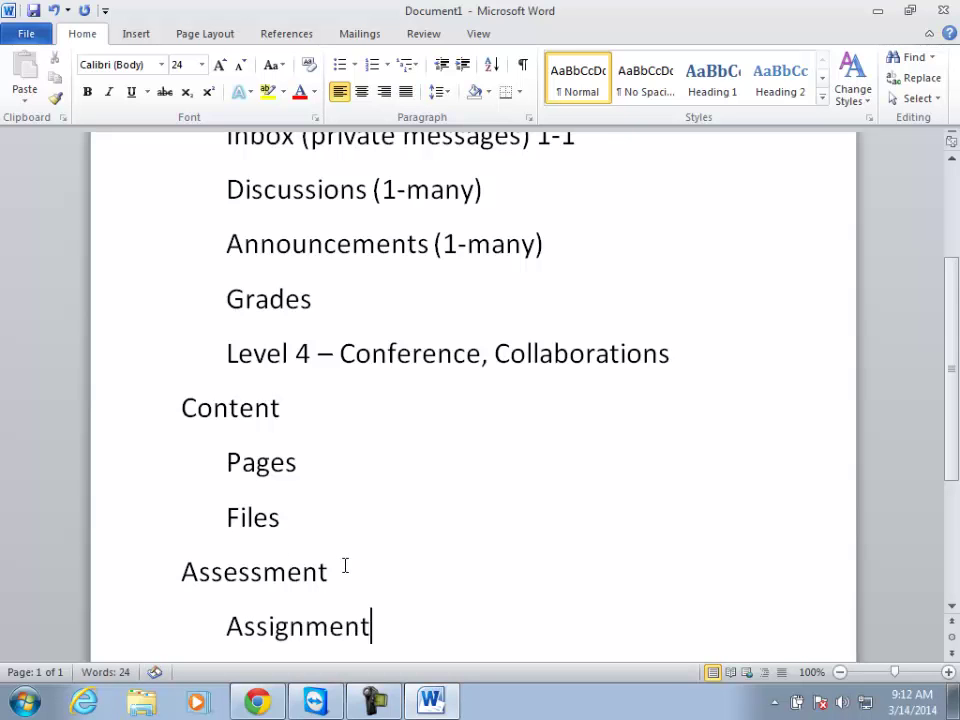
# Add indented 'Discussion' and 'Quiz' items below Assignment and select the three sub-items.
pyautogui.press('Return')
pyautogui.write('Discussion')
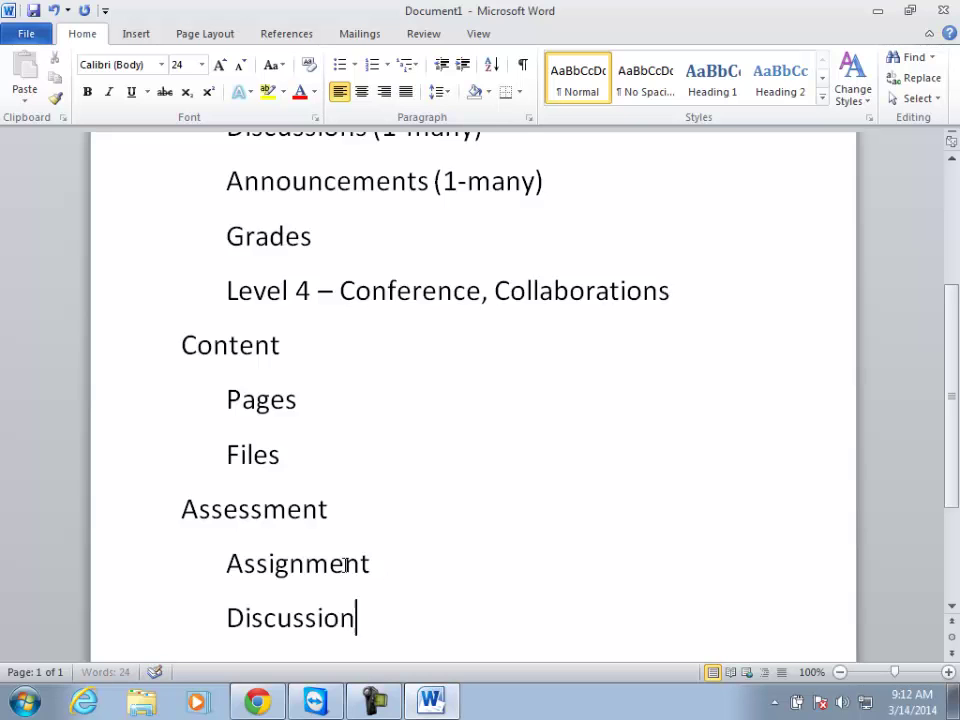
pyautogui.press('Return')
pyautogui.write('A')
pyautogui.press('BackSpace')
pyautogui.write('Quiz')
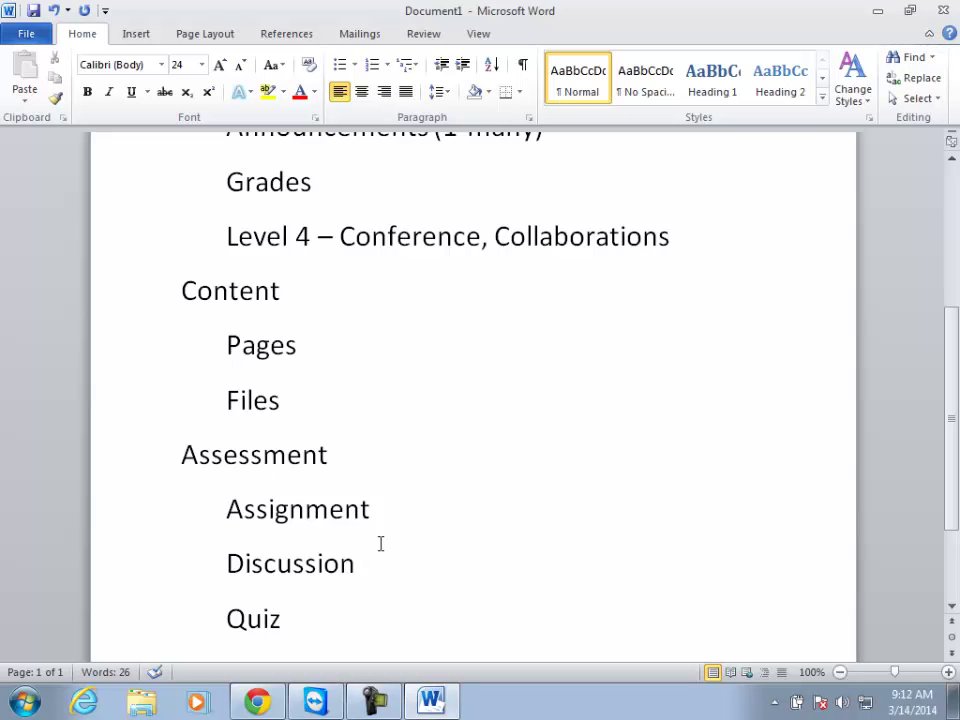
pyautogui.moveTo(287, 617); pyautogui.dragTo(243, 627)
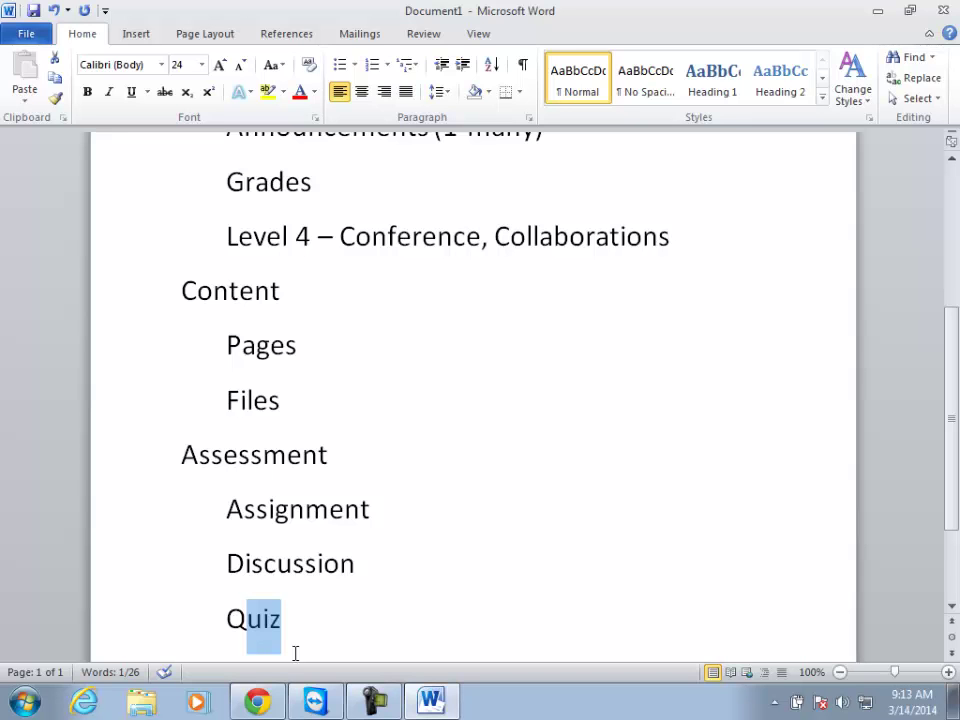
# Search the San Juan College course list for 'pizza' to open the Pizza course modules.
pyautogui.click(877, 10)
pyautogui.moveTo(219, 103)
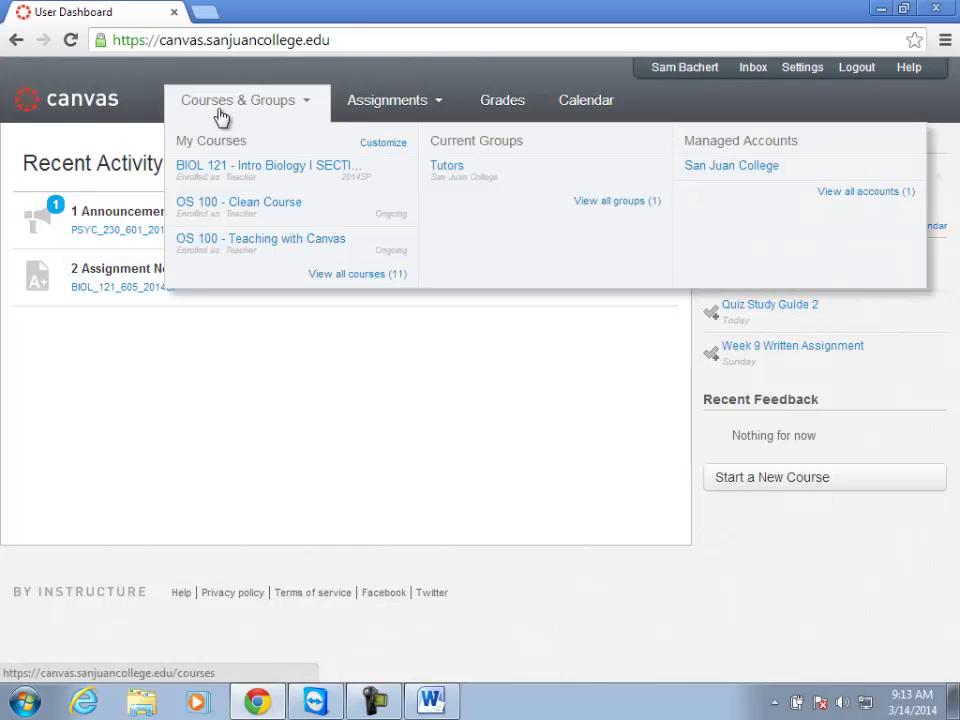
pyautogui.click(232, 248)
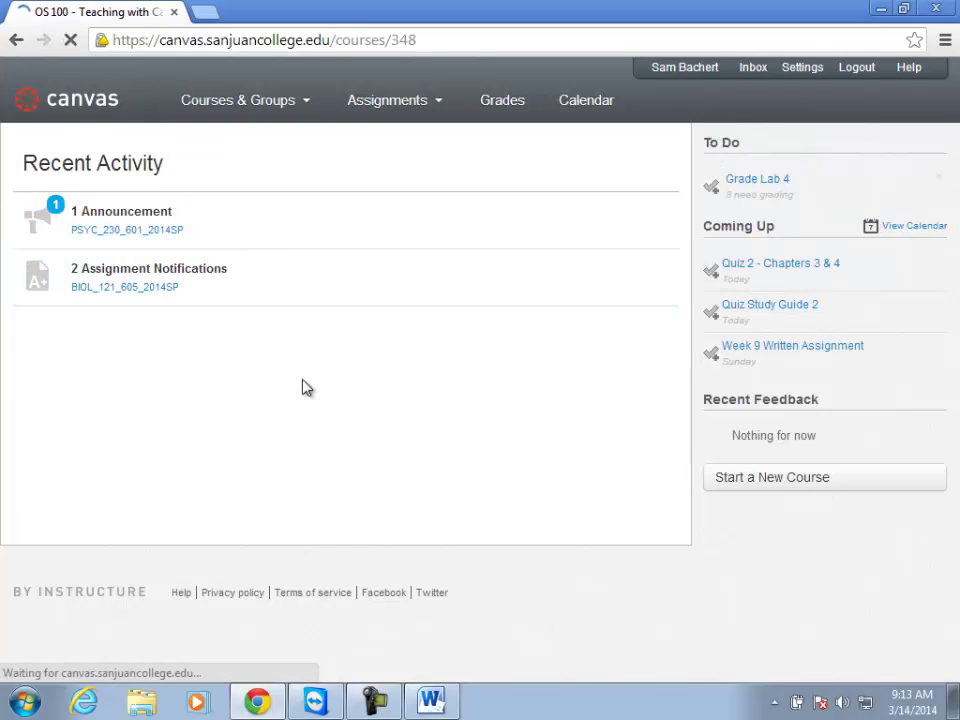
pyautogui.click(245, 110)
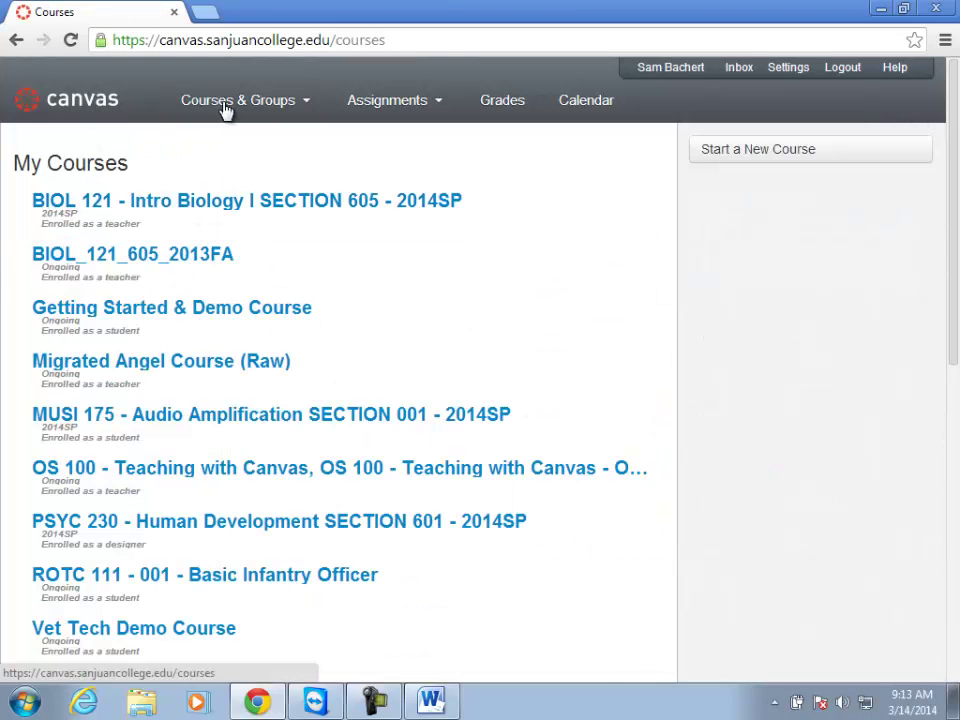
pyautogui.moveTo(231, 120)
pyautogui.click(693, 170)
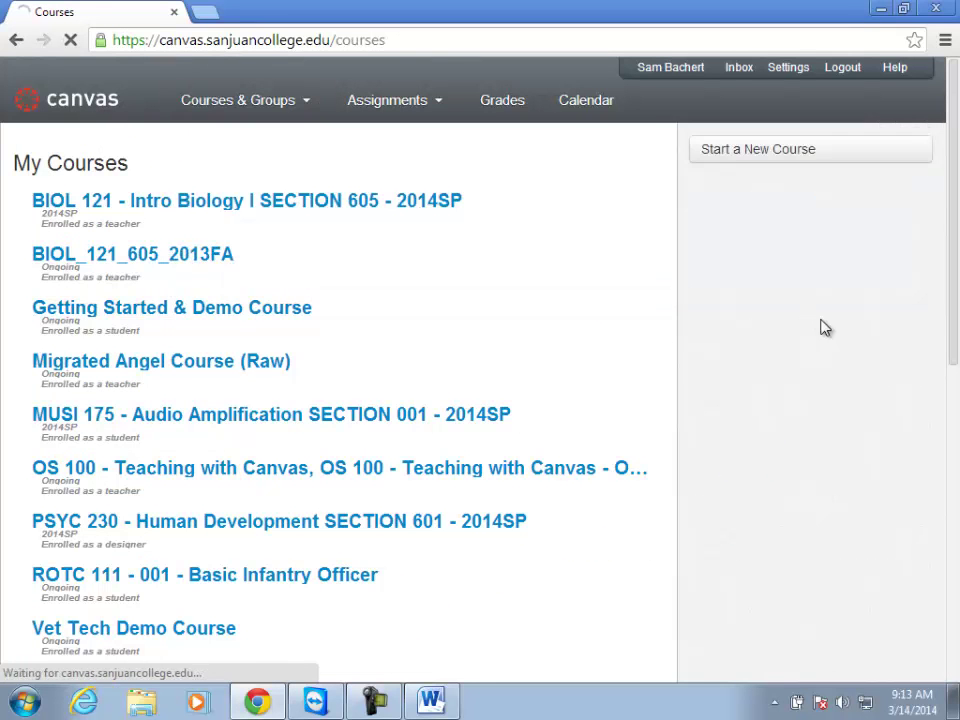
pyautogui.click(741, 344)
pyautogui.write('pizza')
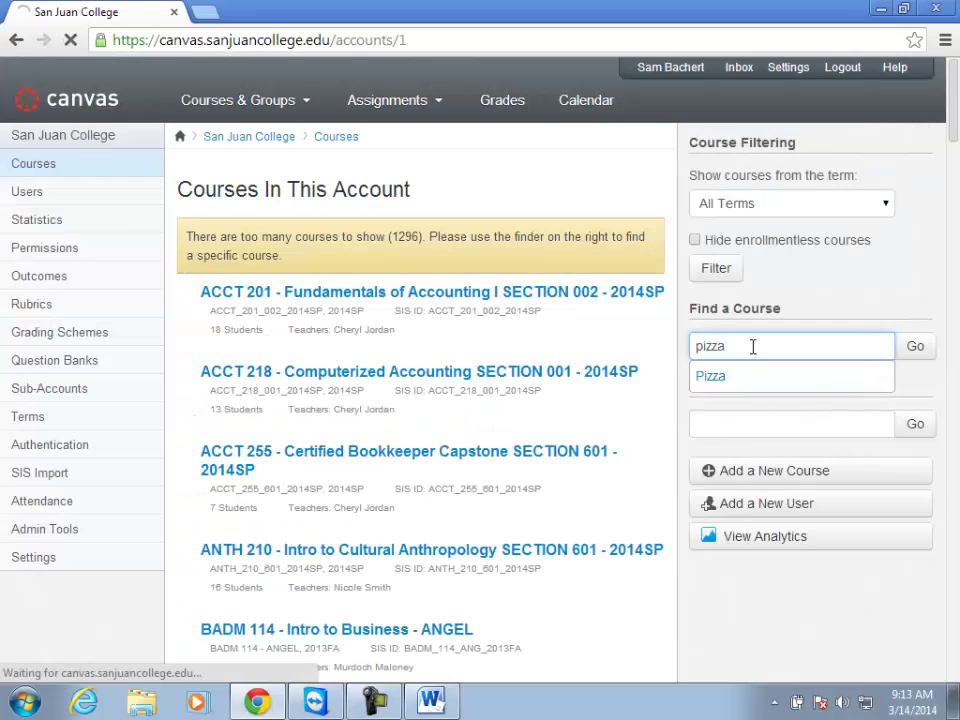
pyautogui.press('Return')
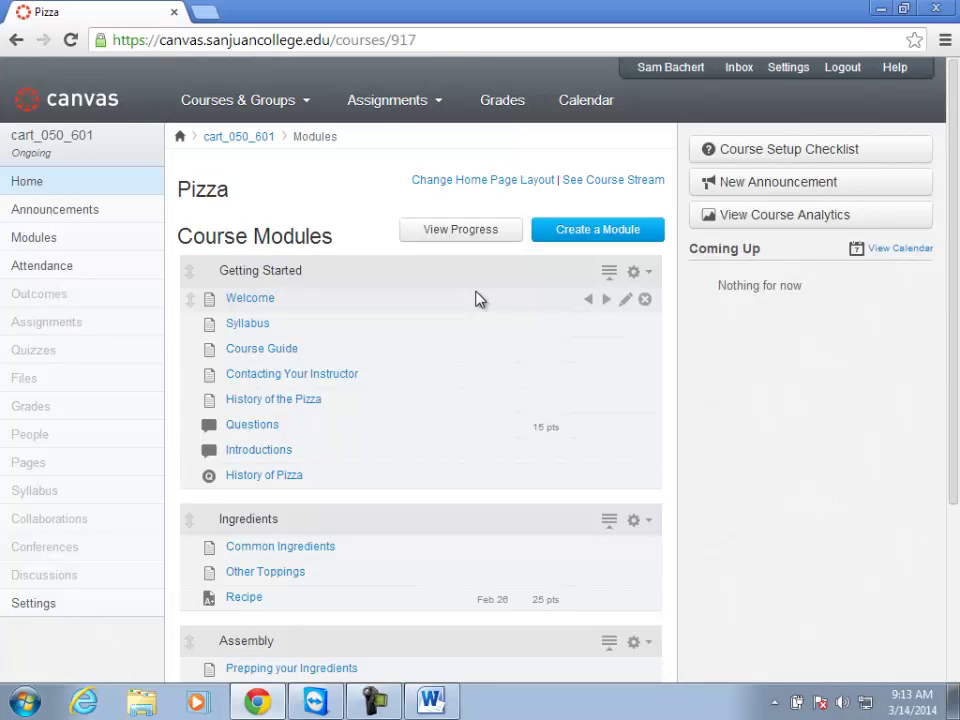
pyautogui.scroll(-1, 470, 297)
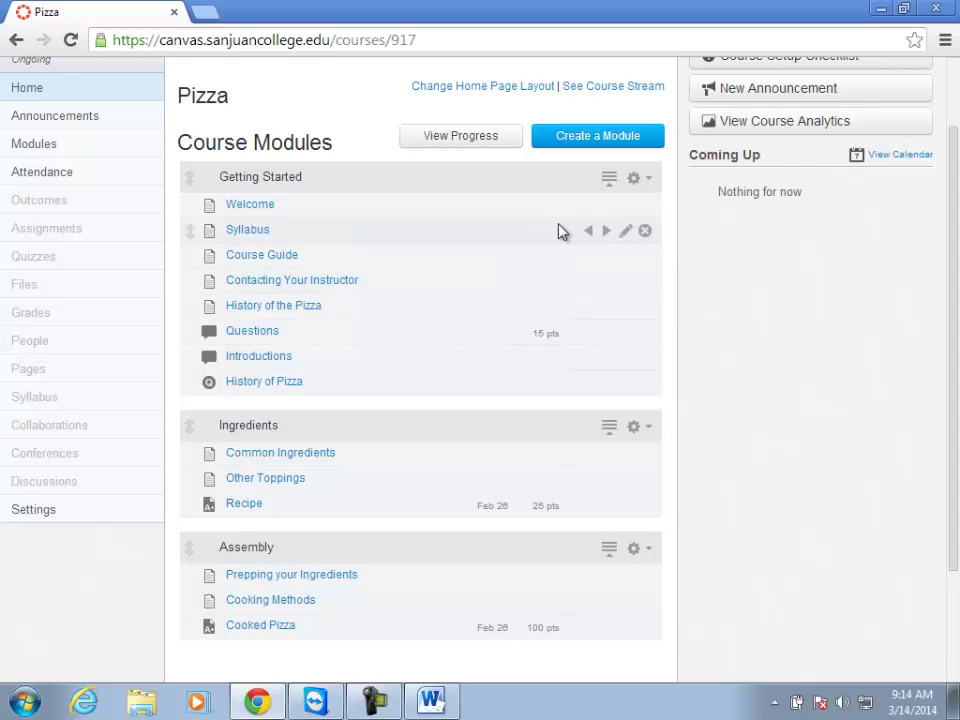
pyautogui.scroll(2, 590, 195)
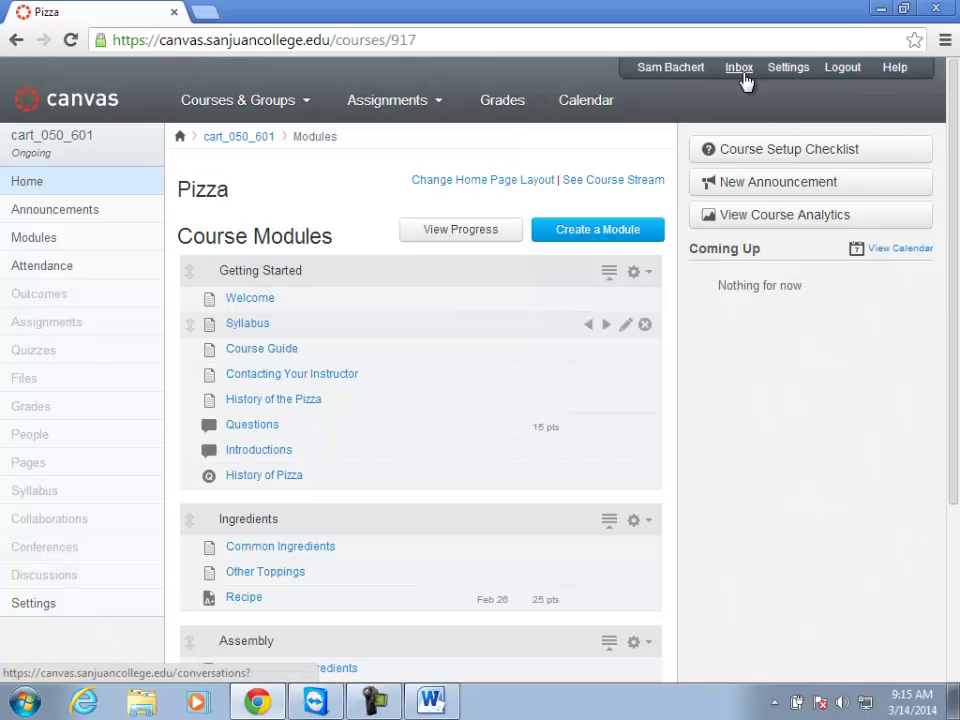
# Open the Inbox, revert to old Conversations, then switch to the new beta Conversations view.
pyautogui.click(740, 70)
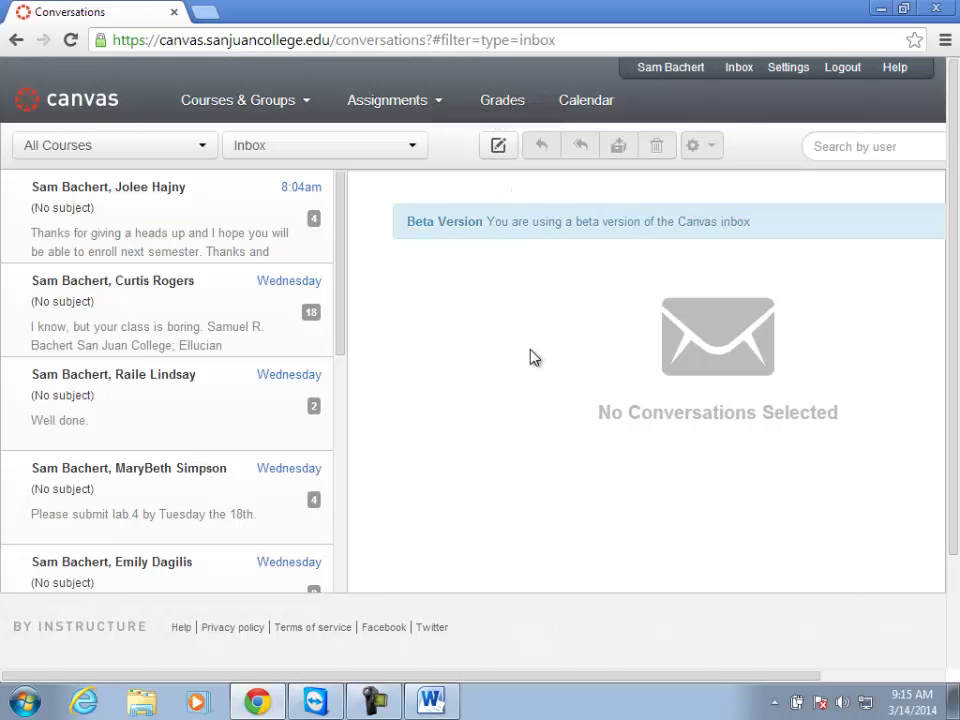
pyautogui.moveTo(377, 675); pyautogui.dragTo(544, 676)
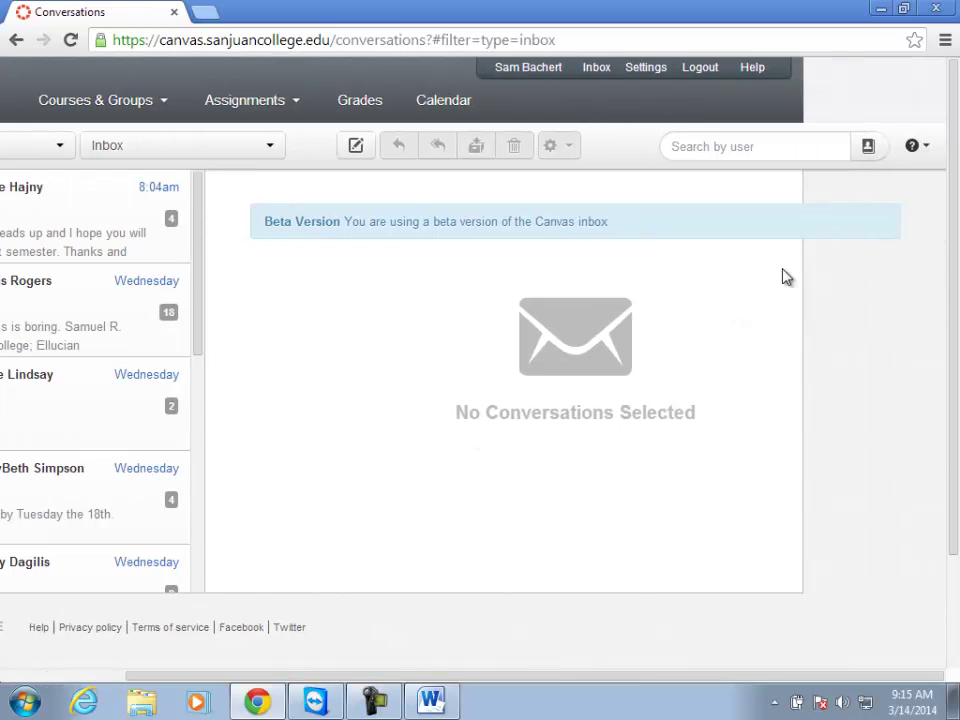
pyautogui.click(915, 147)
pyautogui.click(725, 190)
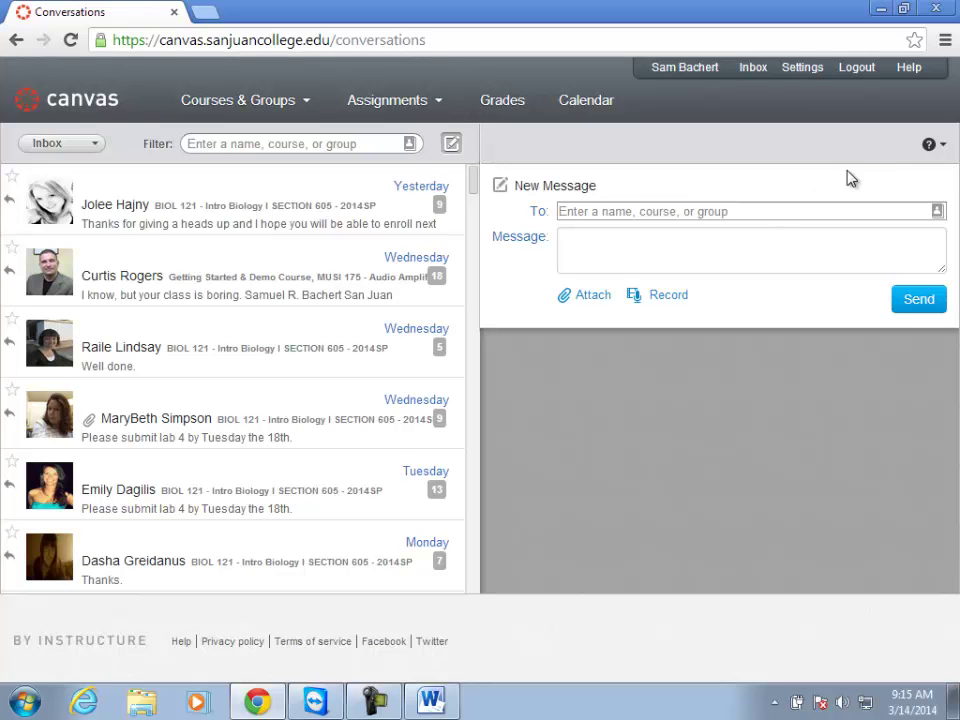
pyautogui.click(928, 147)
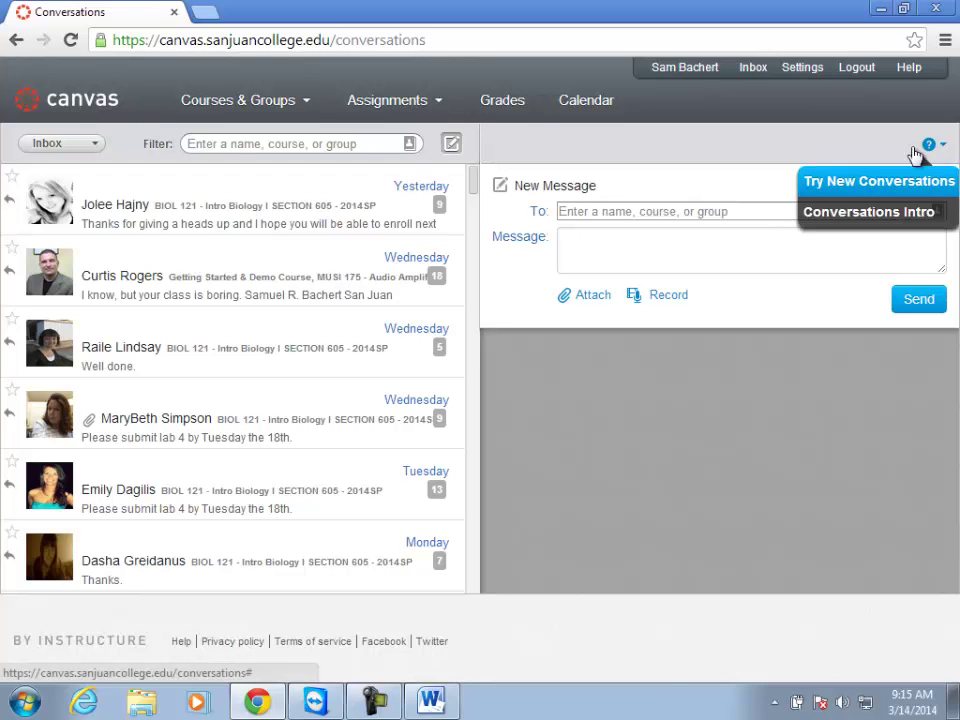
pyautogui.click(860, 184)
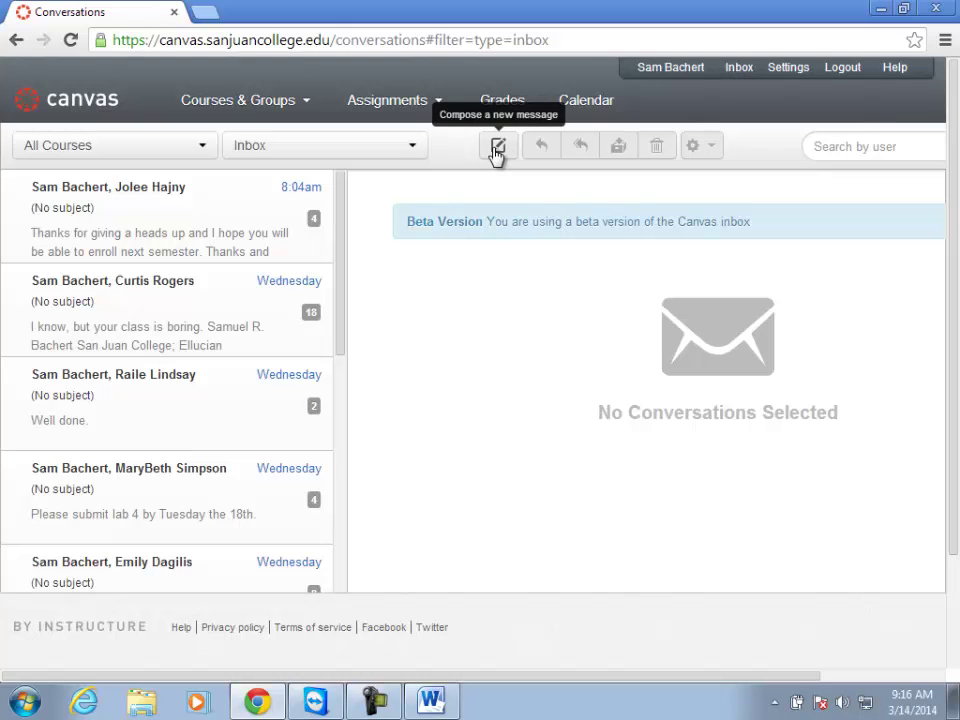
# Start a new message with course BIOL 121 and try a recipient name search.
pyautogui.click(497, 148)
pyautogui.click(313, 175)
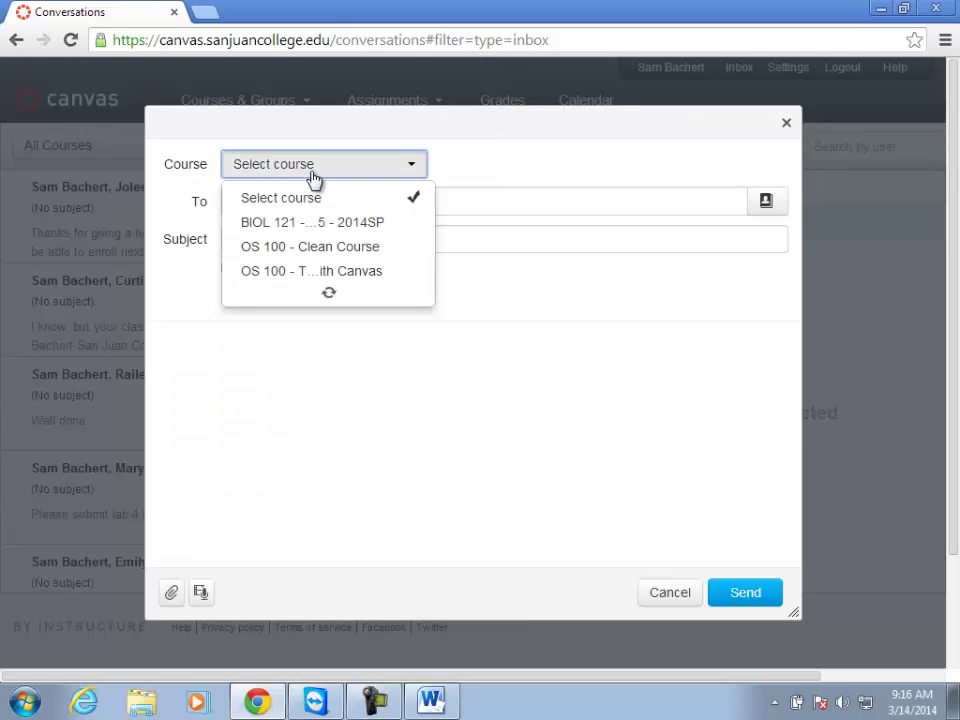
pyautogui.moveTo(285, 291)
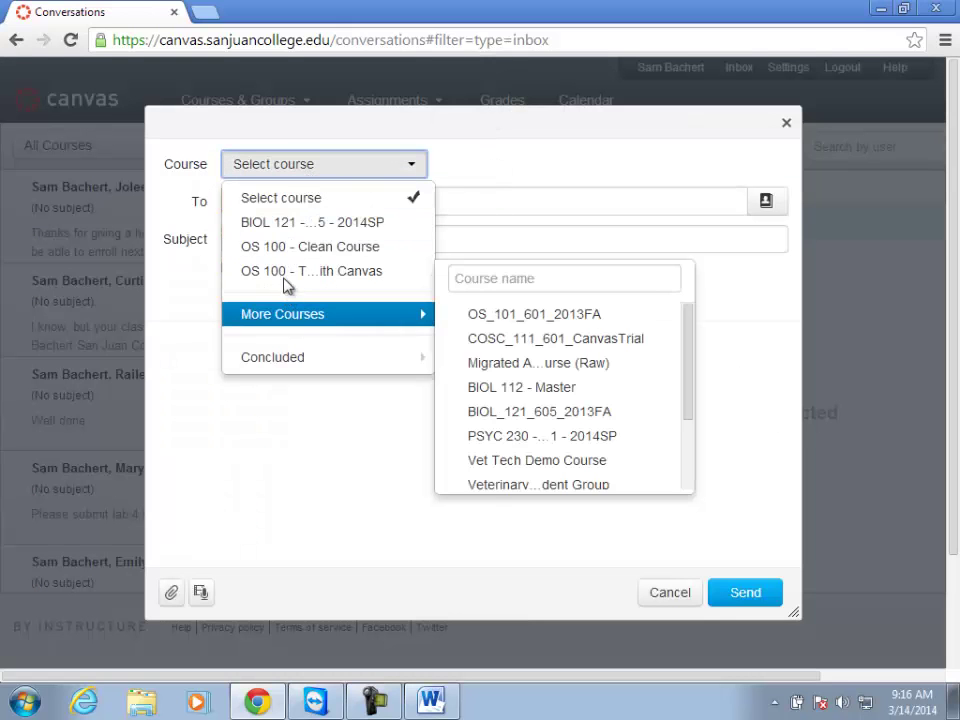
pyautogui.click(283, 224)
pyautogui.click(240, 206)
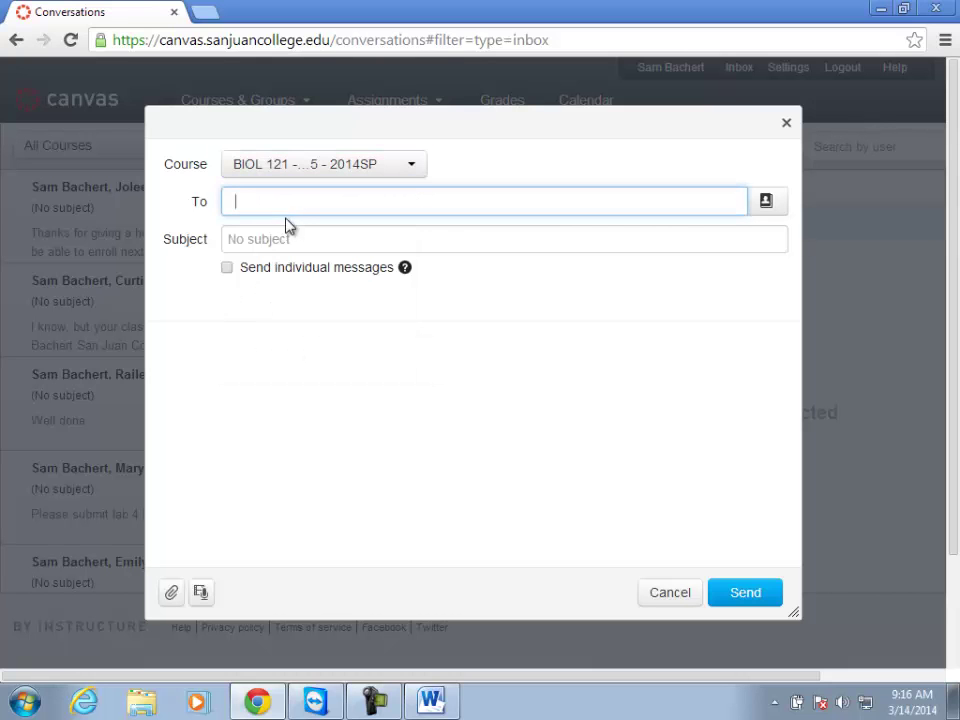
pyautogui.write('sam')
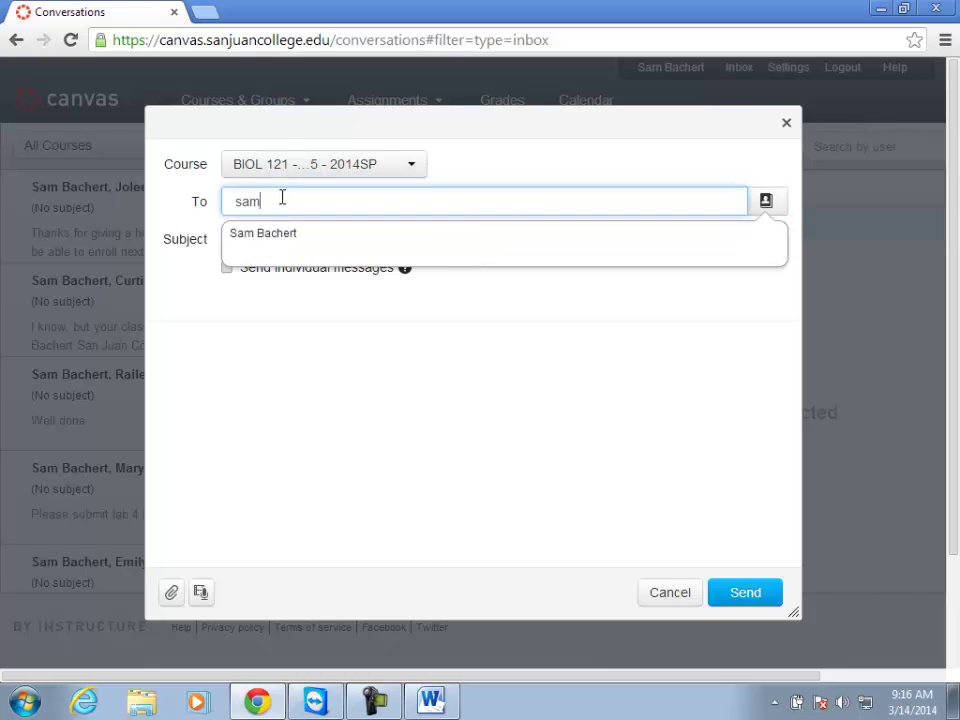
pyautogui.press('BackSpace')
pyautogui.press('BackSpace')
pyautogui.press('BackSpace')
# Reset the course to Select course and clear the recipient search text.
pyautogui.click(333, 174)
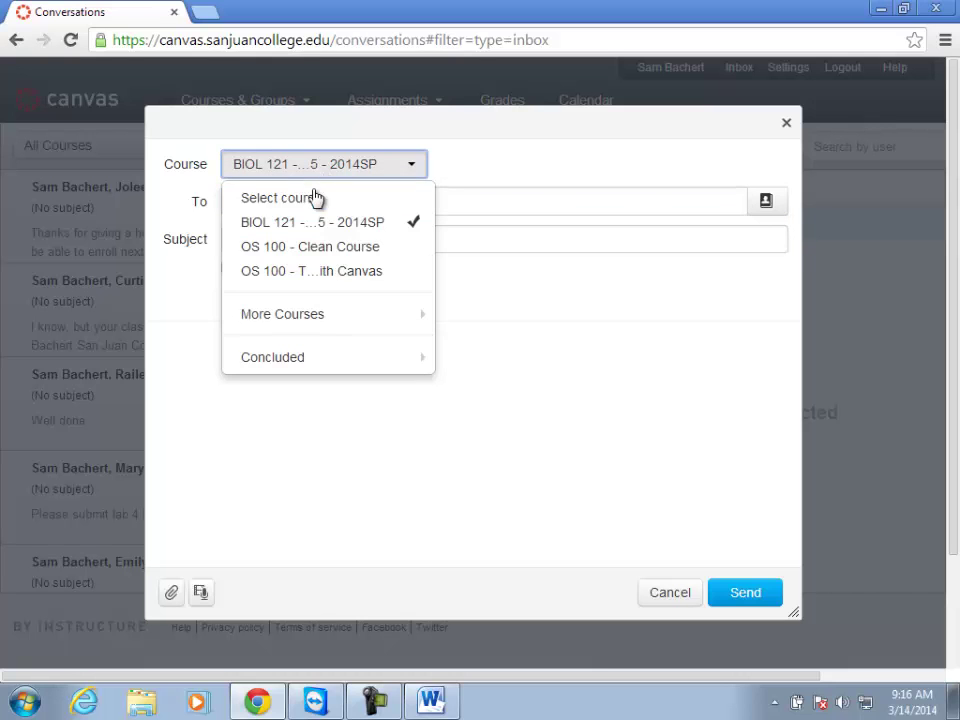
pyautogui.click(318, 195)
pyautogui.click(302, 202)
pyautogui.write('sam')
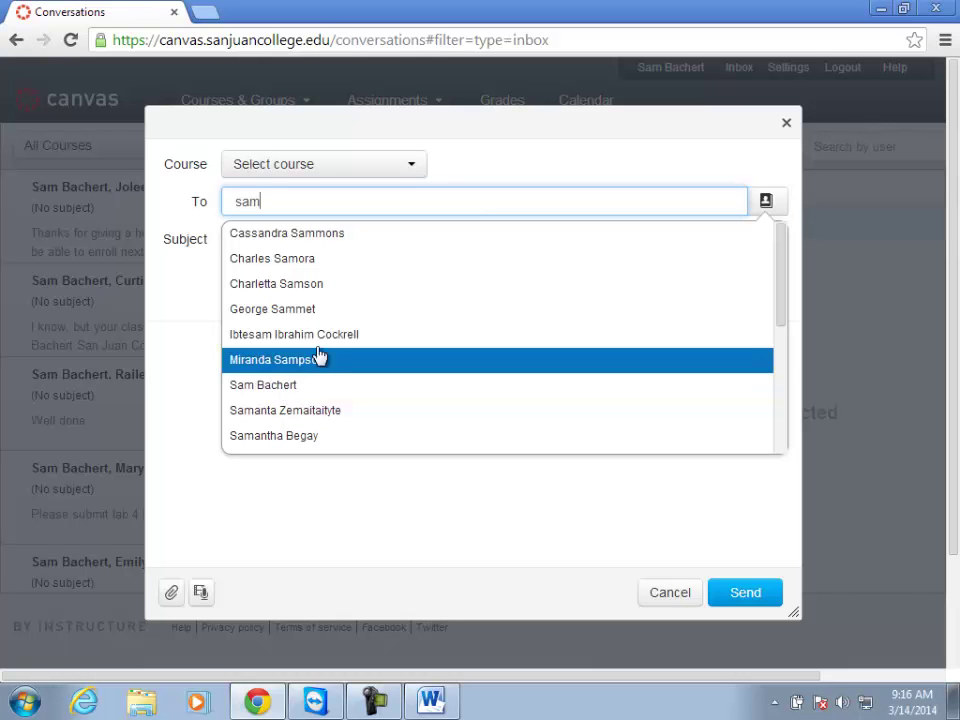
pyautogui.click(415, 166)
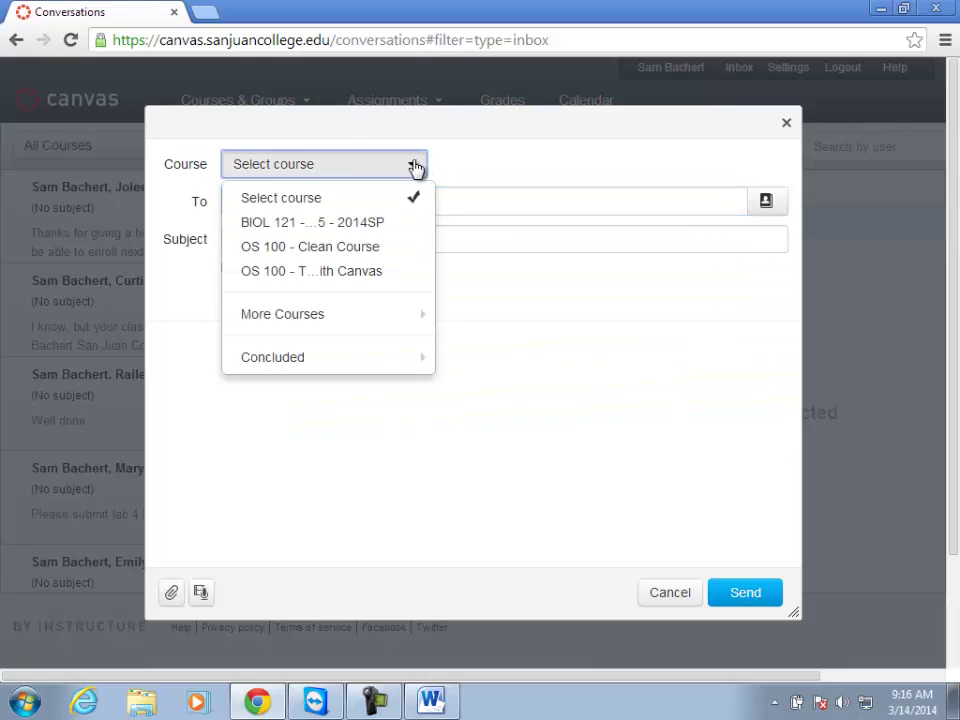
pyautogui.click(415, 166)
pyautogui.click(295, 202)
pyautogui.press('BackSpace')
pyautogui.press('BackSpace')
pyautogui.press('BackSpace')
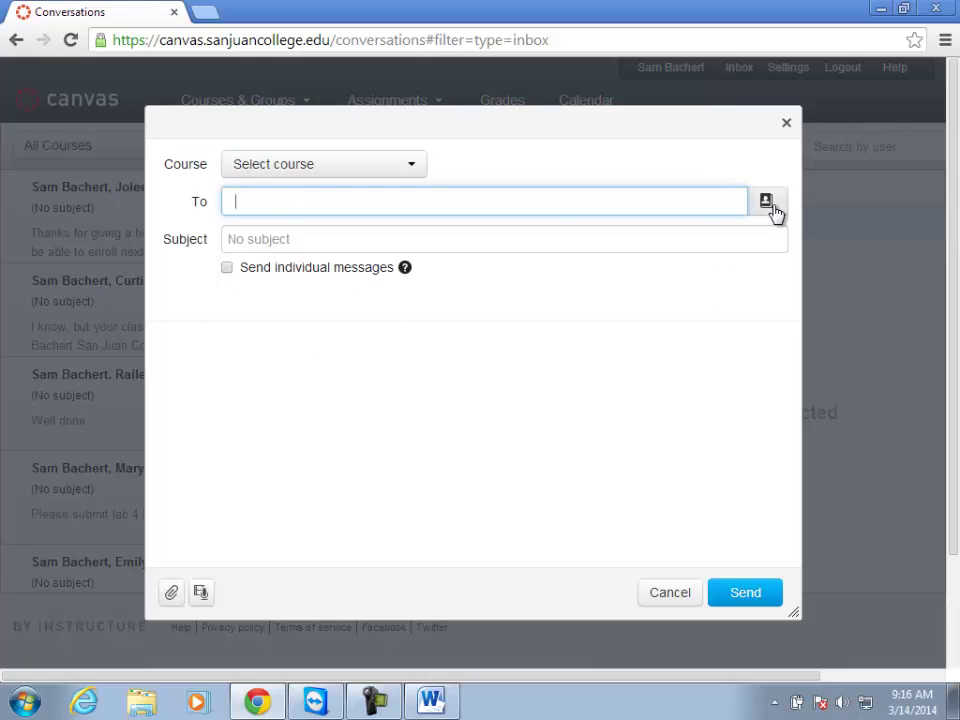
# Address the message to all students in BIOL 121 - Intro Biology I Section 605.
pyautogui.click(768, 203)
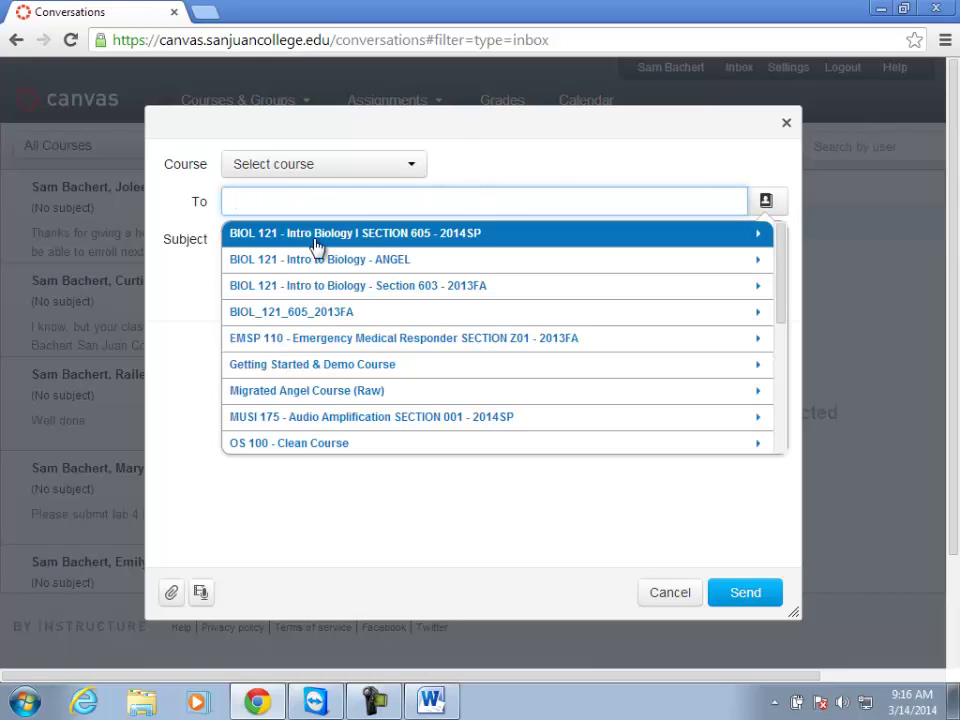
pyautogui.click(360, 246)
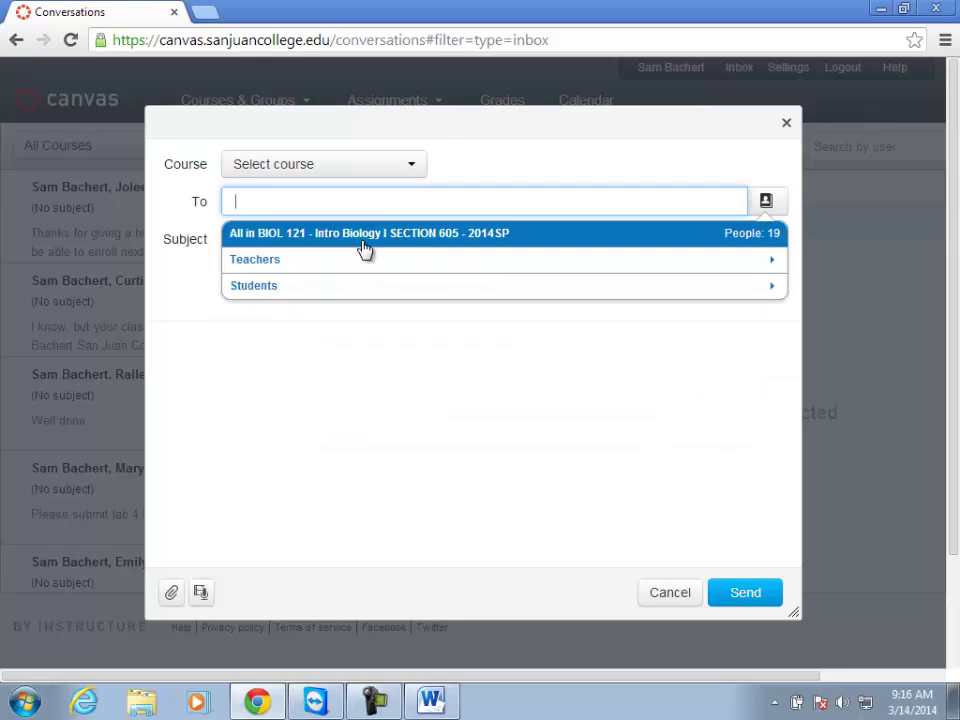
pyautogui.click(283, 287)
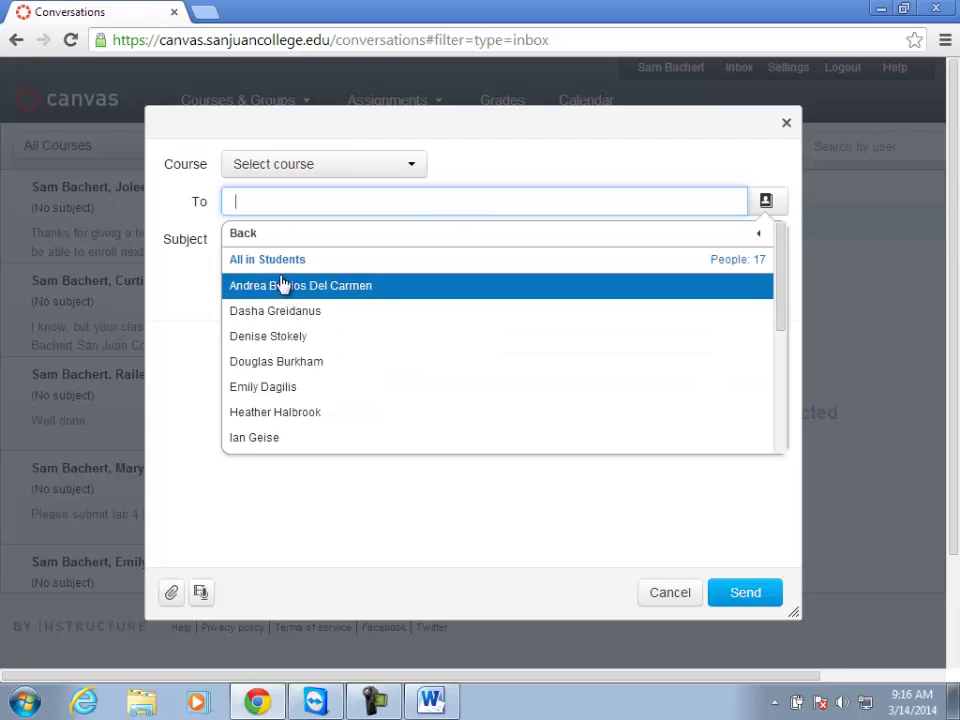
pyautogui.click(245, 261)
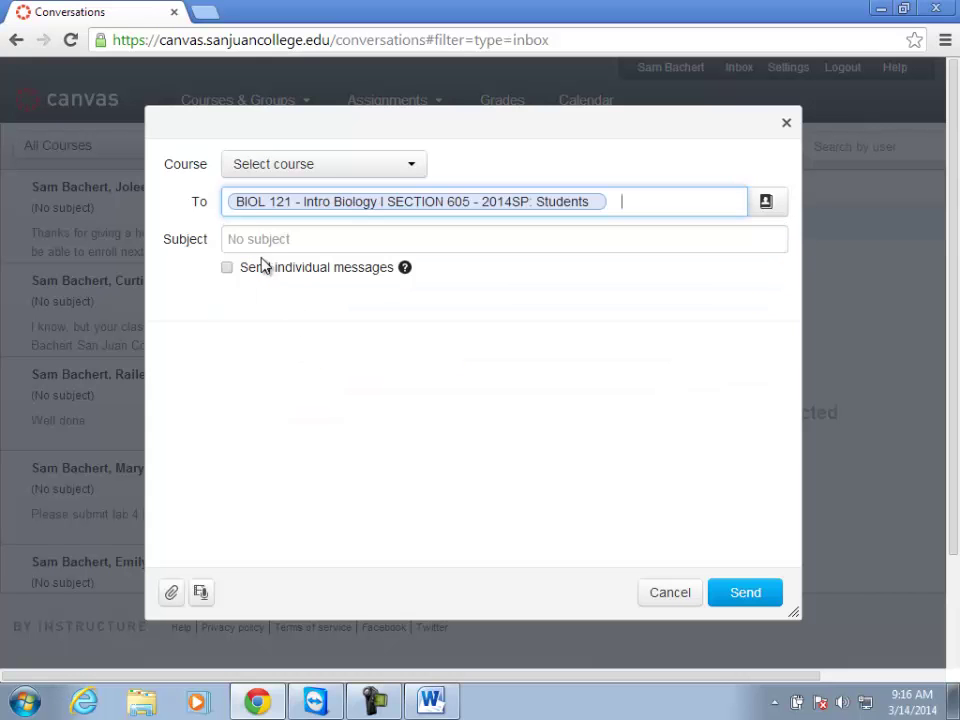
# Add everyone in EMSP 110 as recipients, then cancel the unsent message.
pyautogui.click(763, 206)
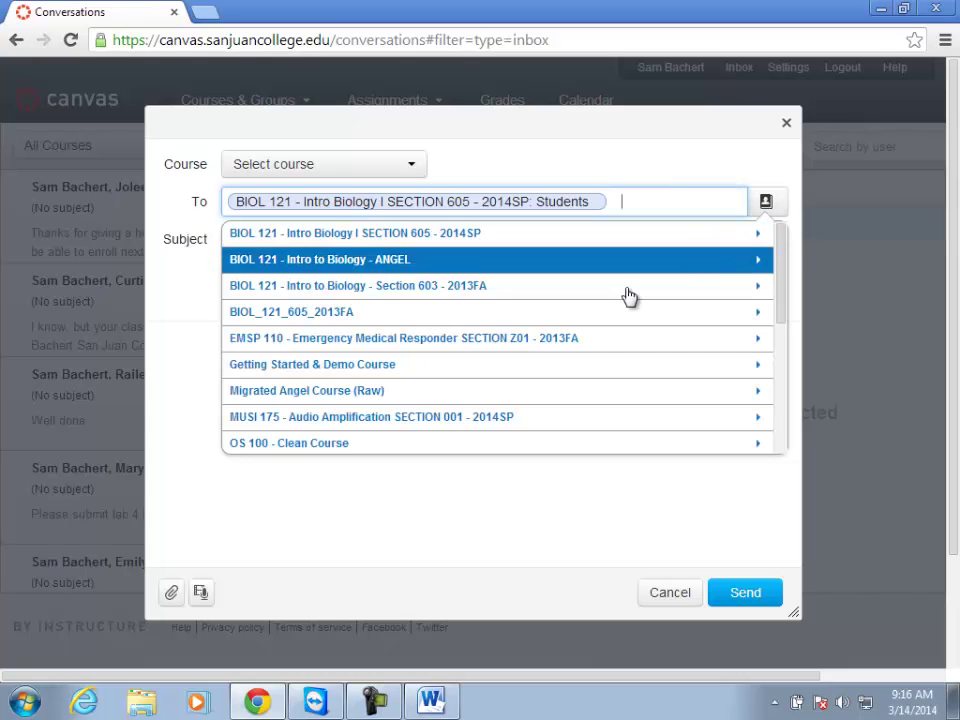
pyautogui.click(344, 340)
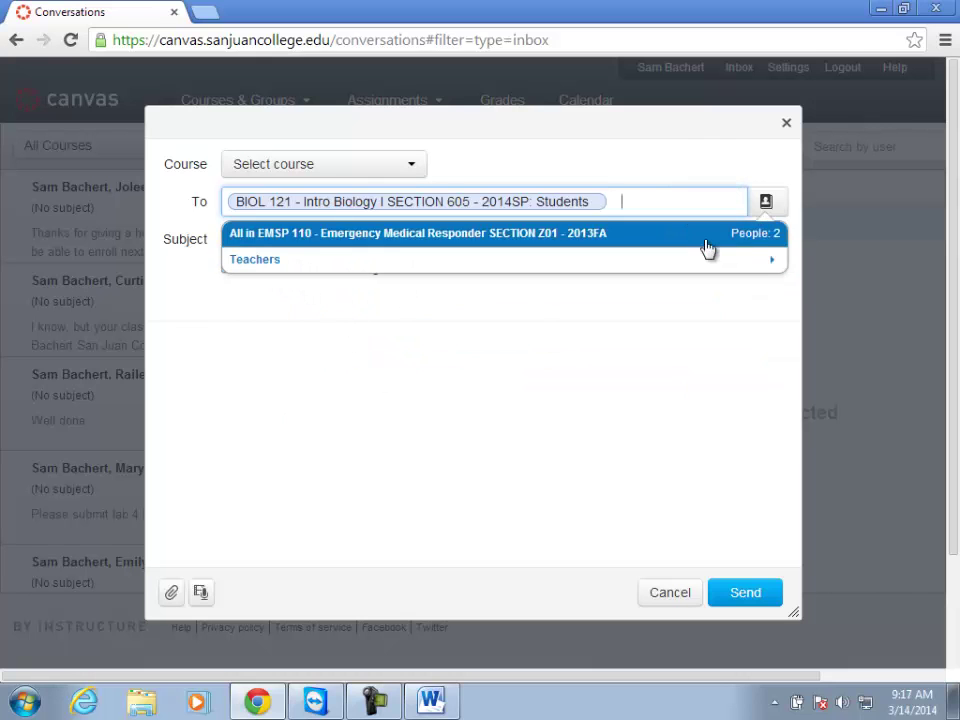
pyautogui.click(545, 240)
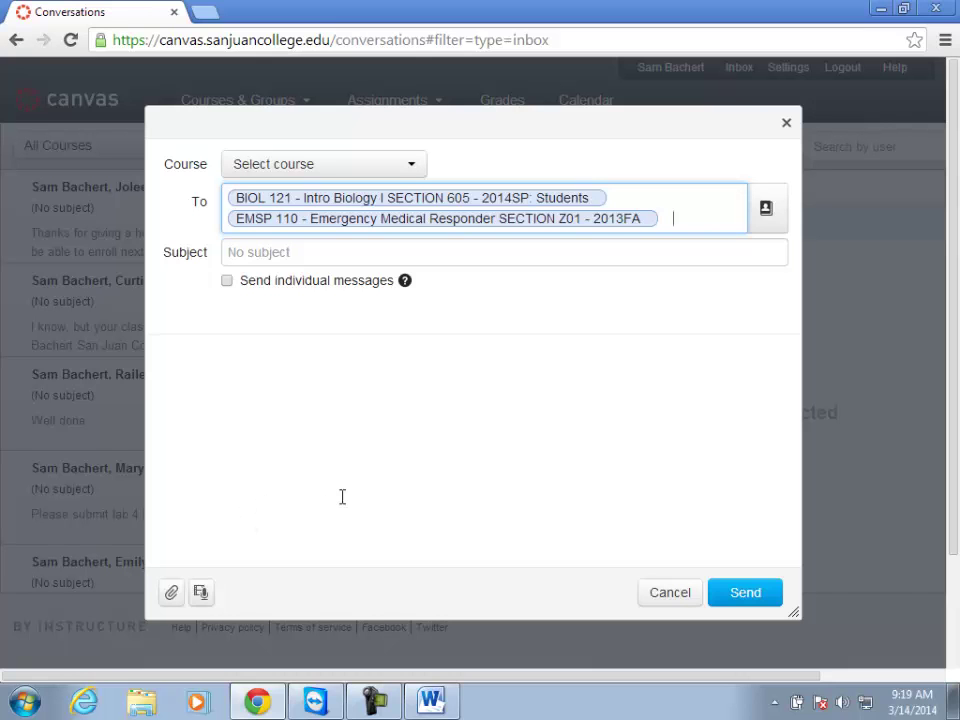
pyautogui.click(658, 607)
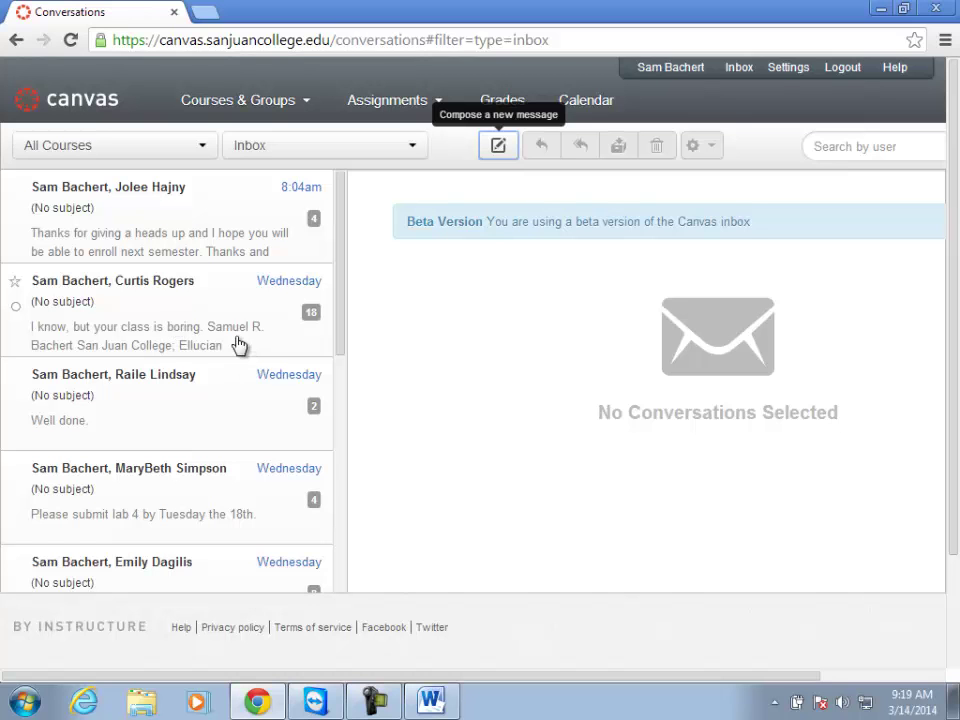
# Skim the lab 4, extra credit discussion, Lab 2 and module 1 conversations.
pyautogui.click(175, 508)
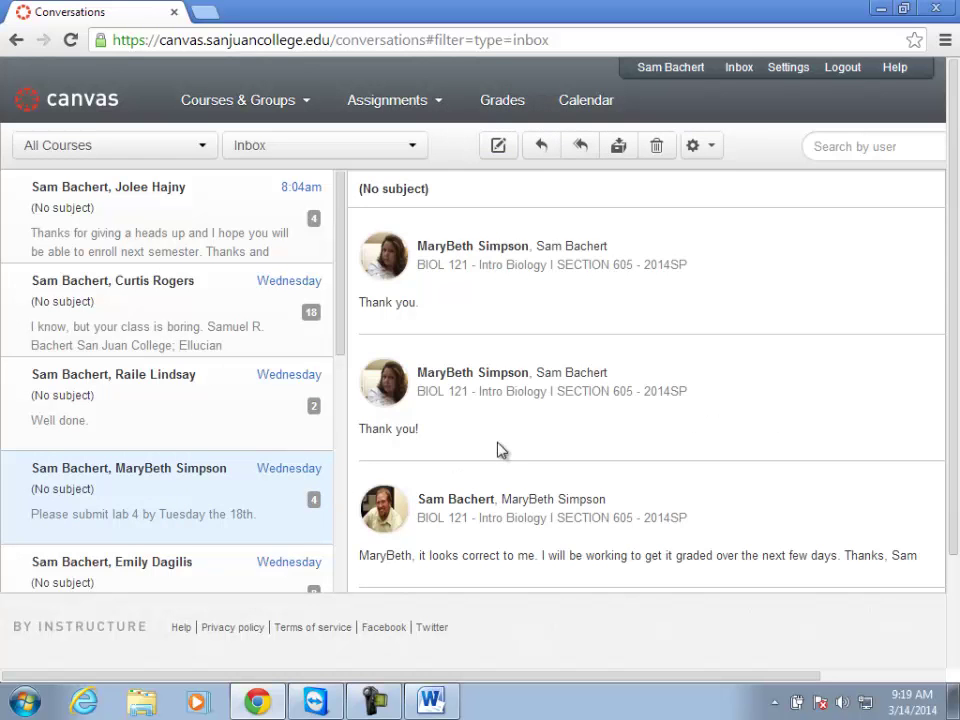
pyautogui.scroll(-5, 493, 450)
pyautogui.scroll(-1, 488, 443)
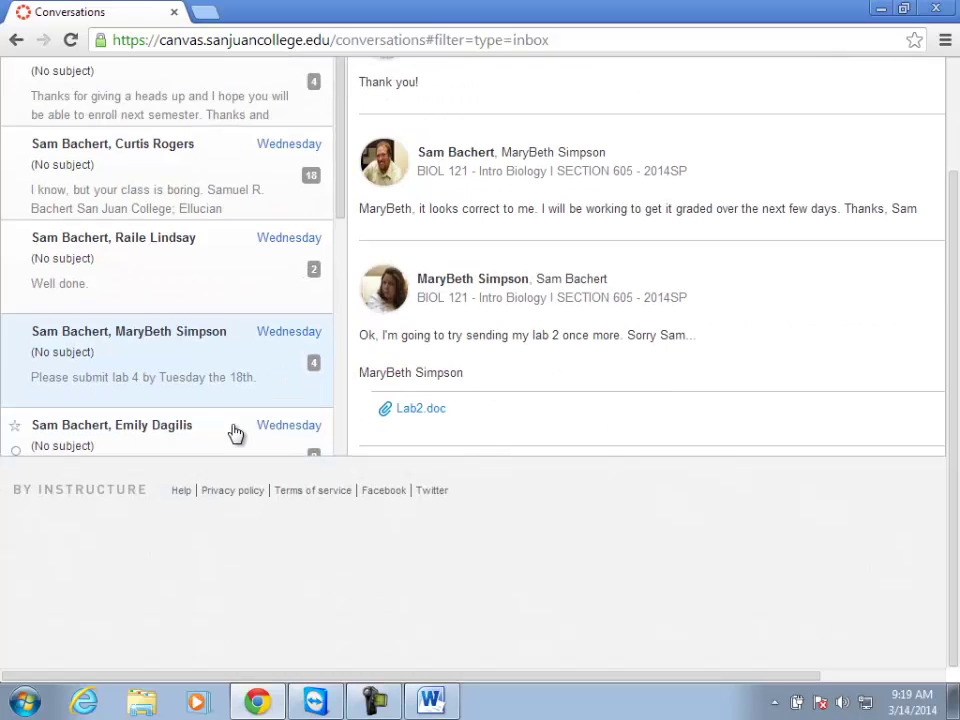
pyautogui.scroll(-2, 245, 410)
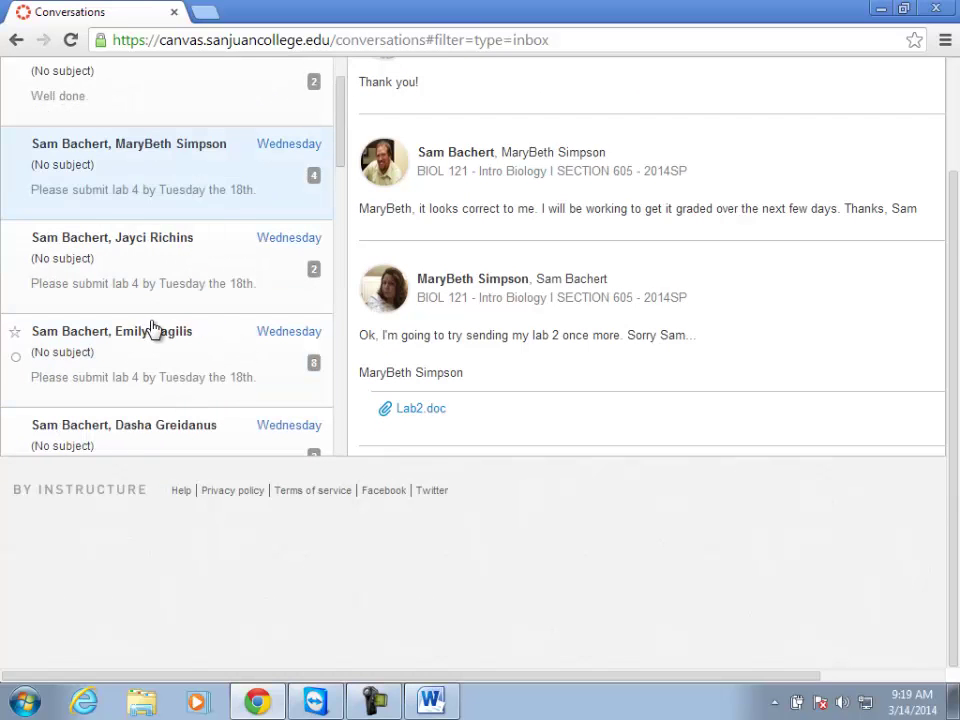
pyautogui.scroll(-1, 152, 332)
pyautogui.click(160, 364)
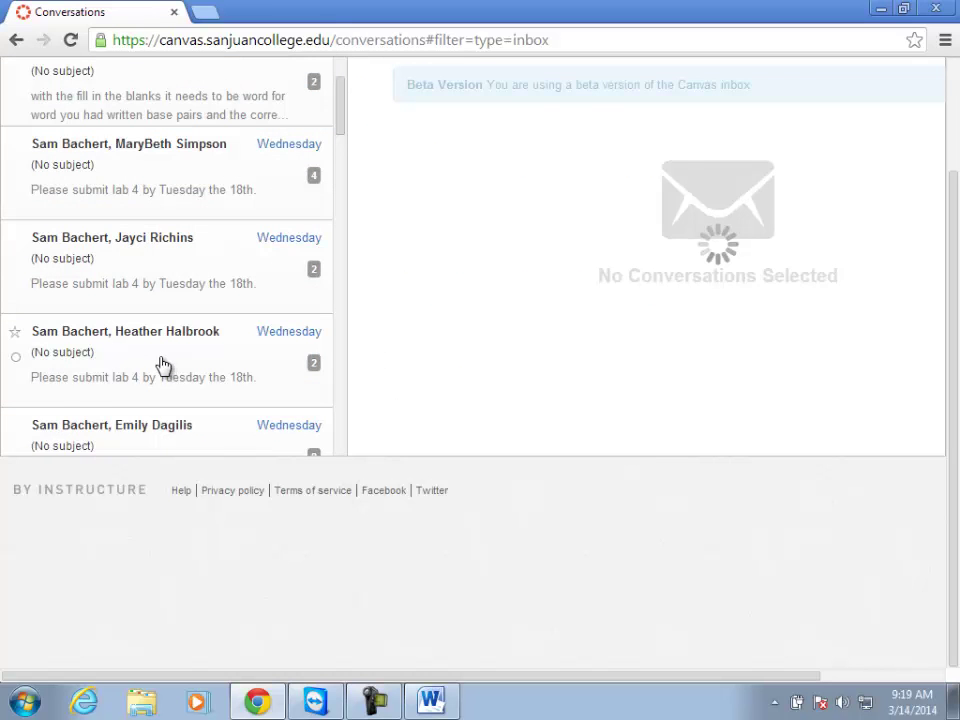
pyautogui.scroll(-2, 450, 400)
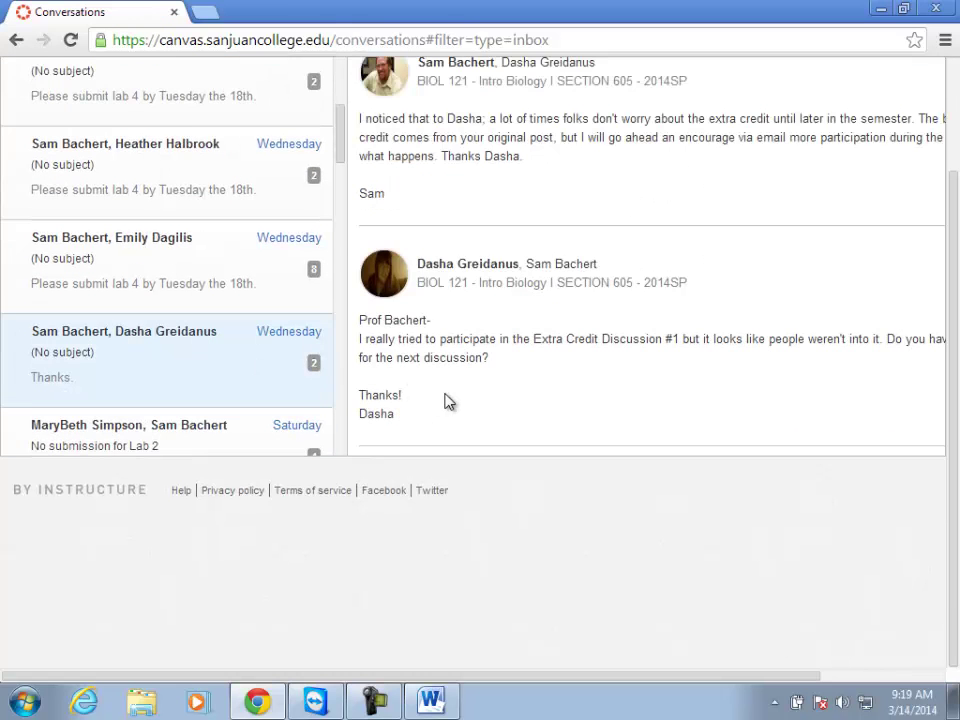
pyautogui.scroll(3, 443, 396)
pyautogui.click(195, 568)
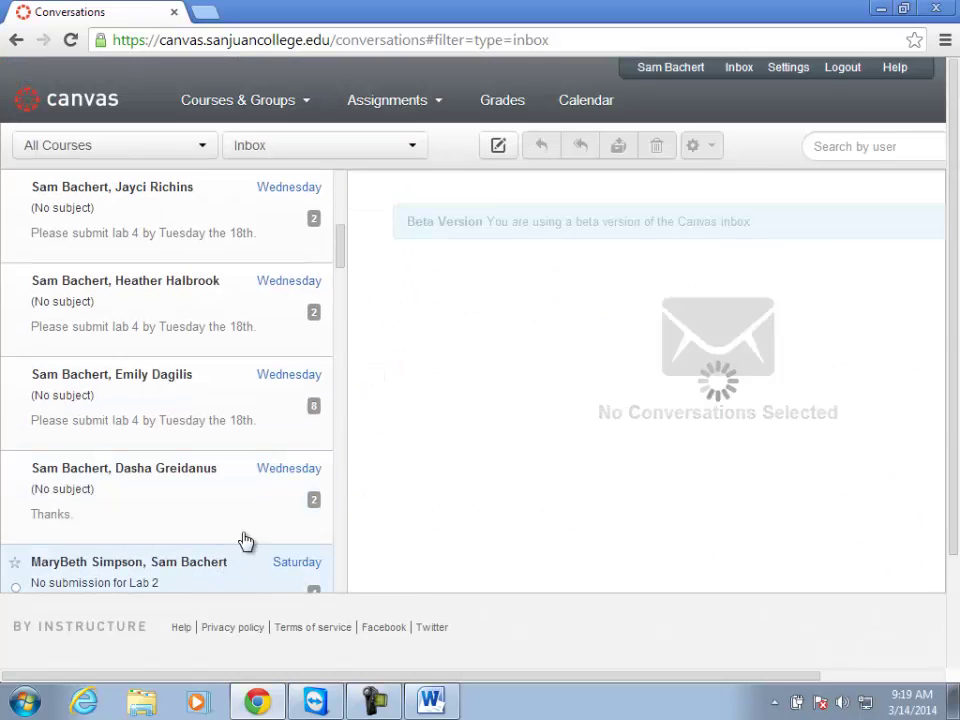
pyautogui.scroll(-3, 218, 490)
pyautogui.scroll(-4, 216, 487)
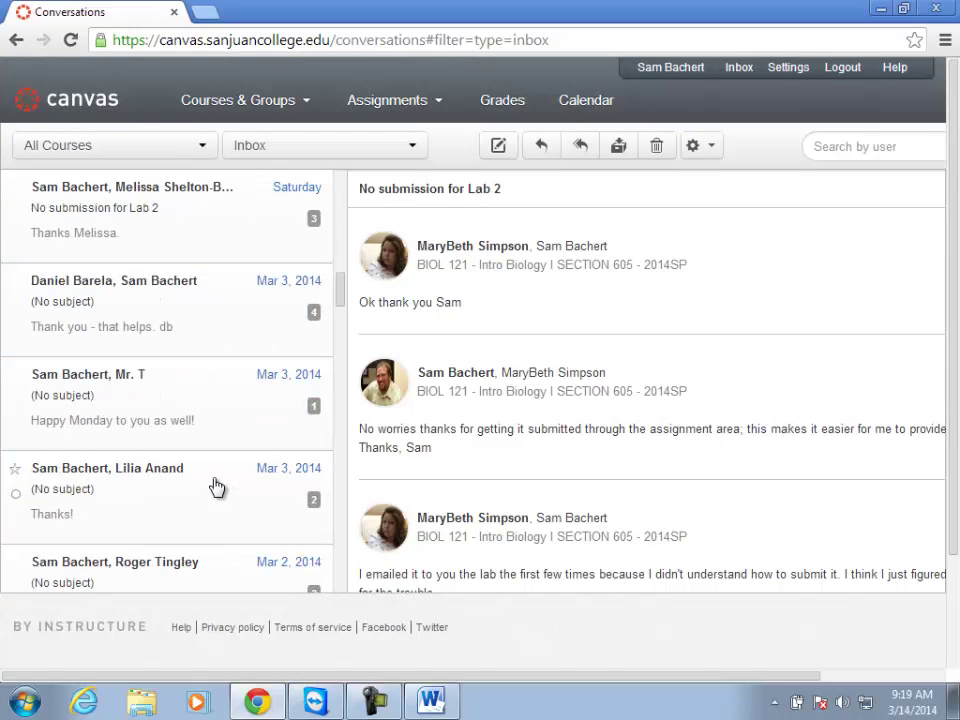
pyautogui.click(163, 432)
pyautogui.scroll(10, 156, 425)
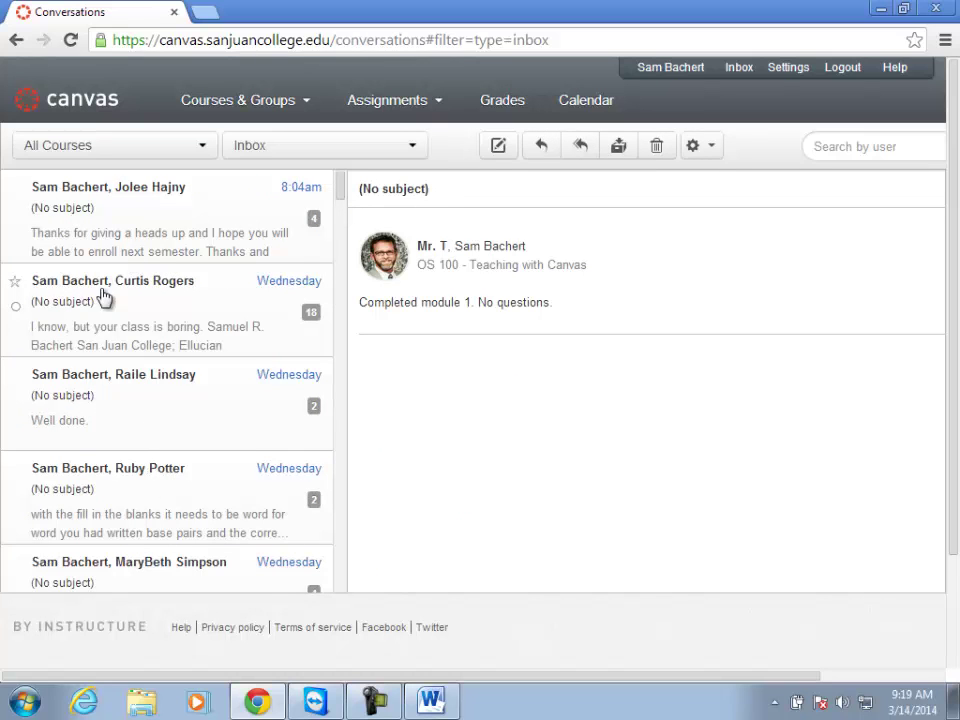
# Open the 18-message Getting Started & Demo Course thread and read through its replies.
pyautogui.click(92, 346)
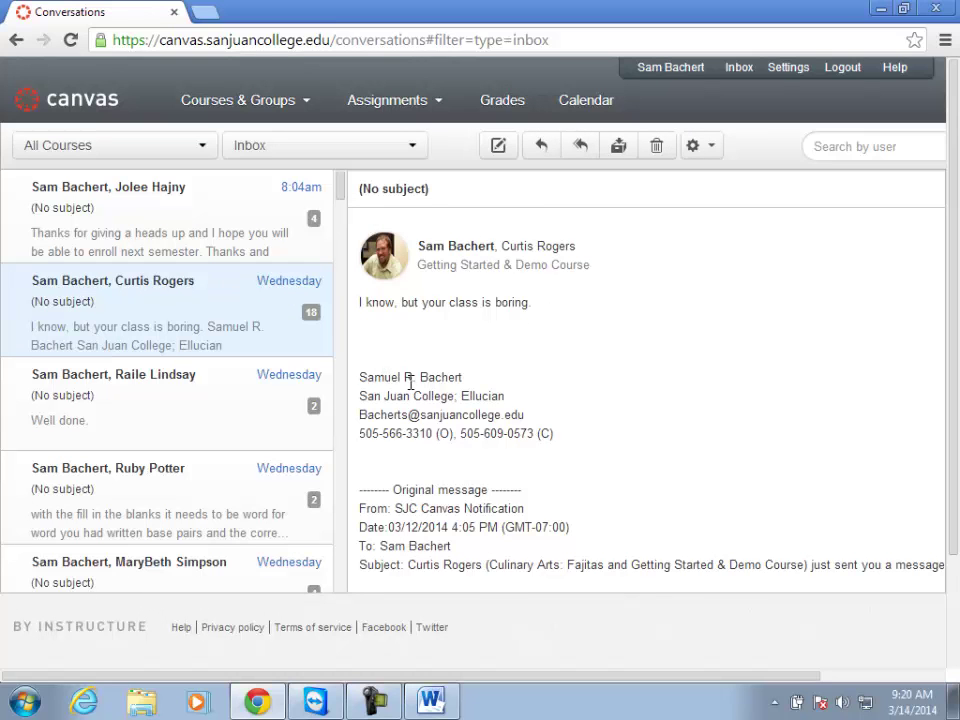
pyautogui.scroll(-2, 405, 380)
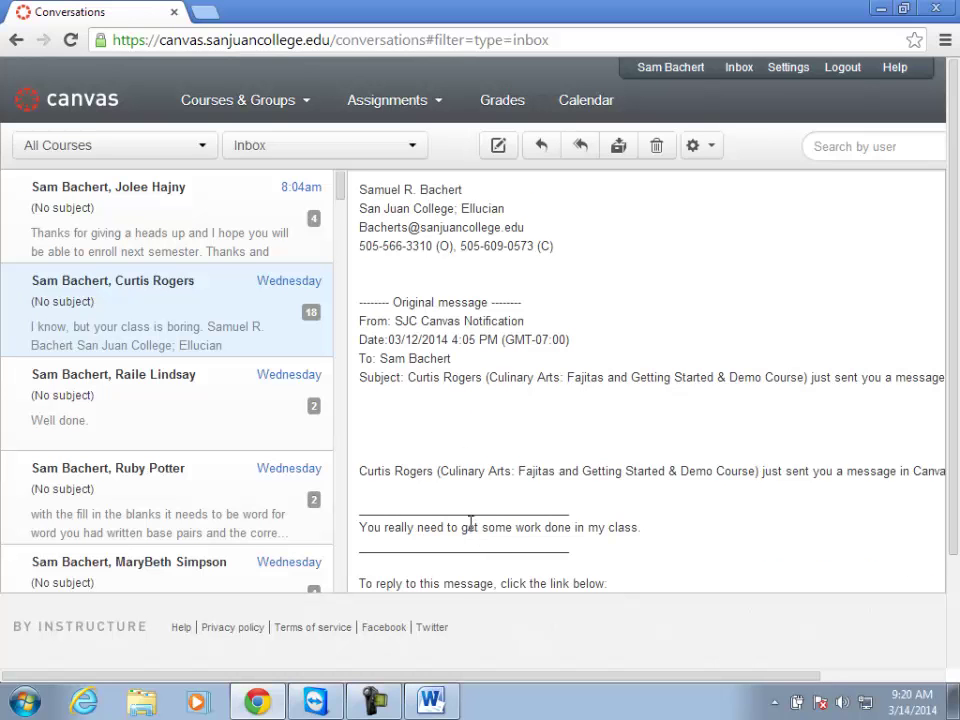
pyautogui.scroll(2, 465, 525)
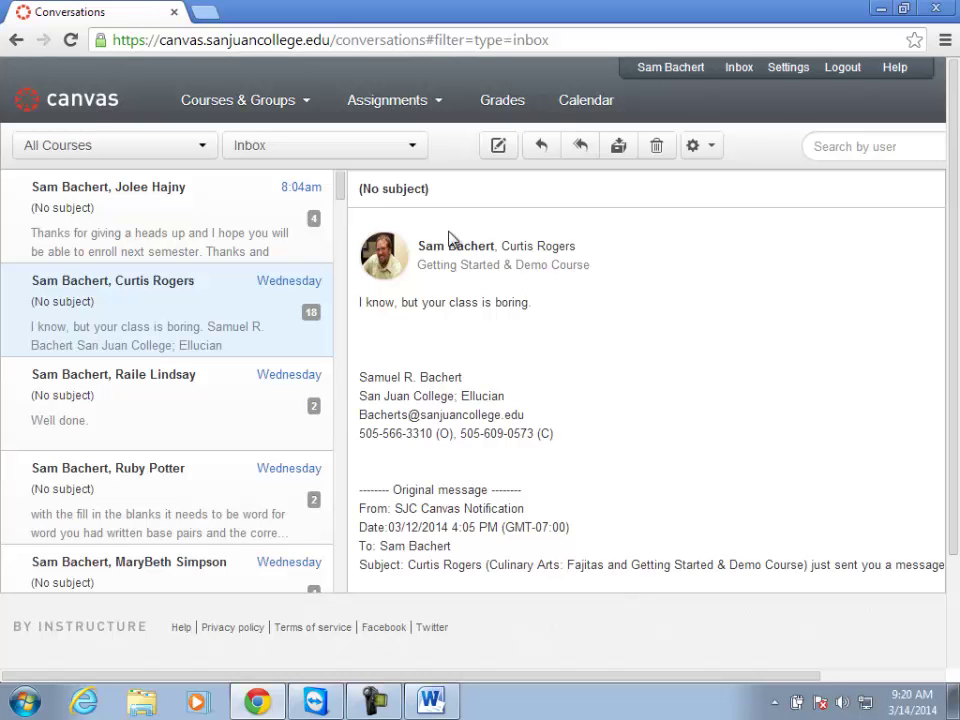
pyautogui.scroll(-10, 424, 322)
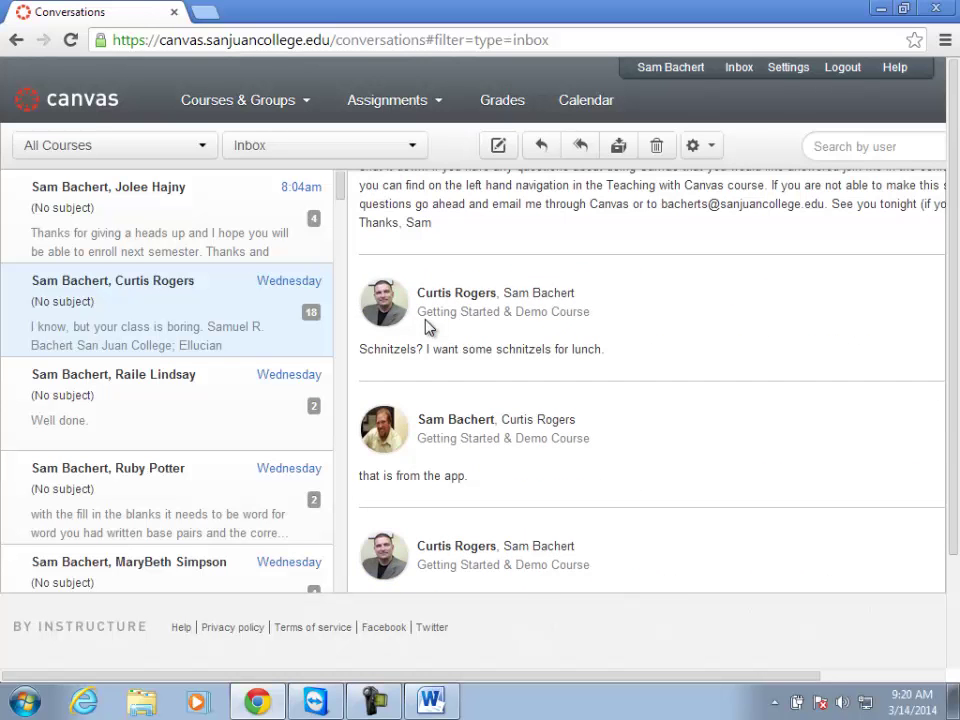
pyautogui.scroll(-1, 428, 327)
pyautogui.scroll(-8, 427, 322)
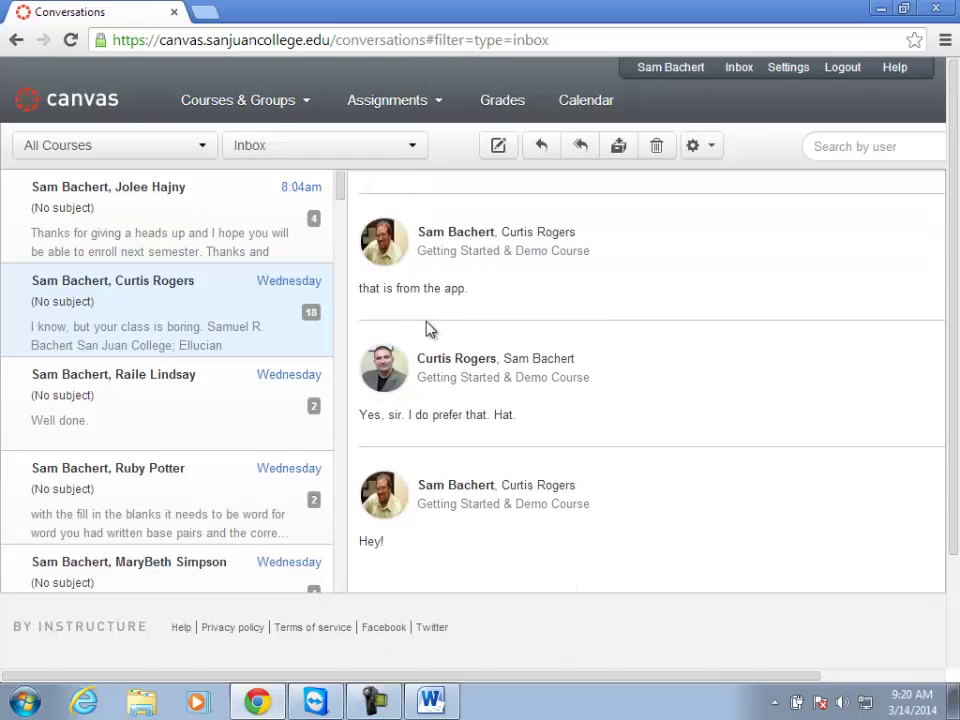
pyautogui.scroll(-15, 426, 324)
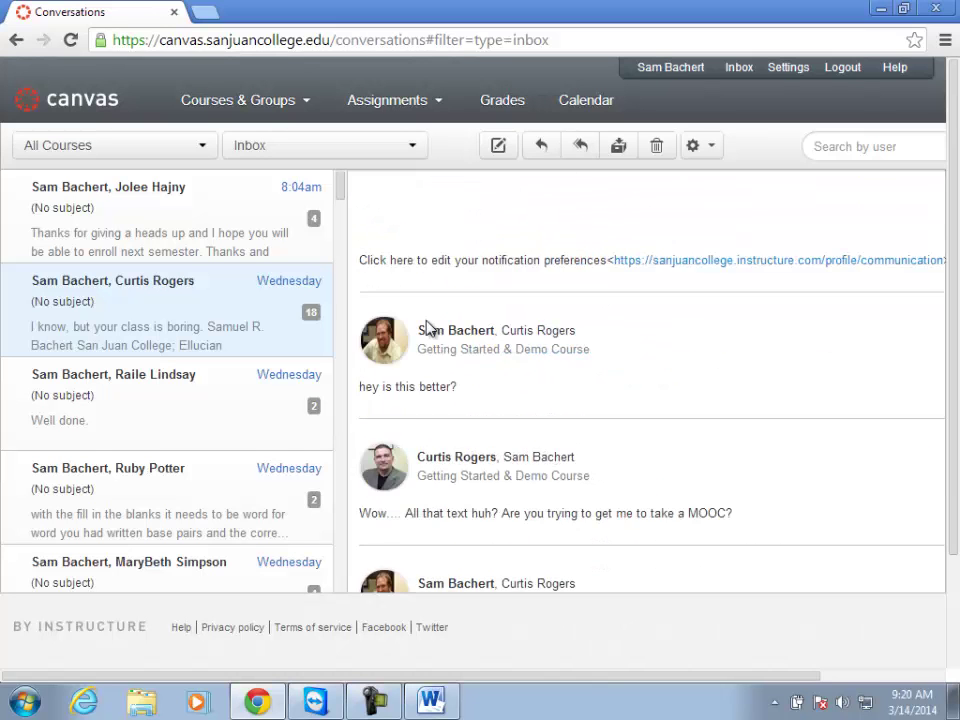
pyautogui.scroll(-15, 427, 321)
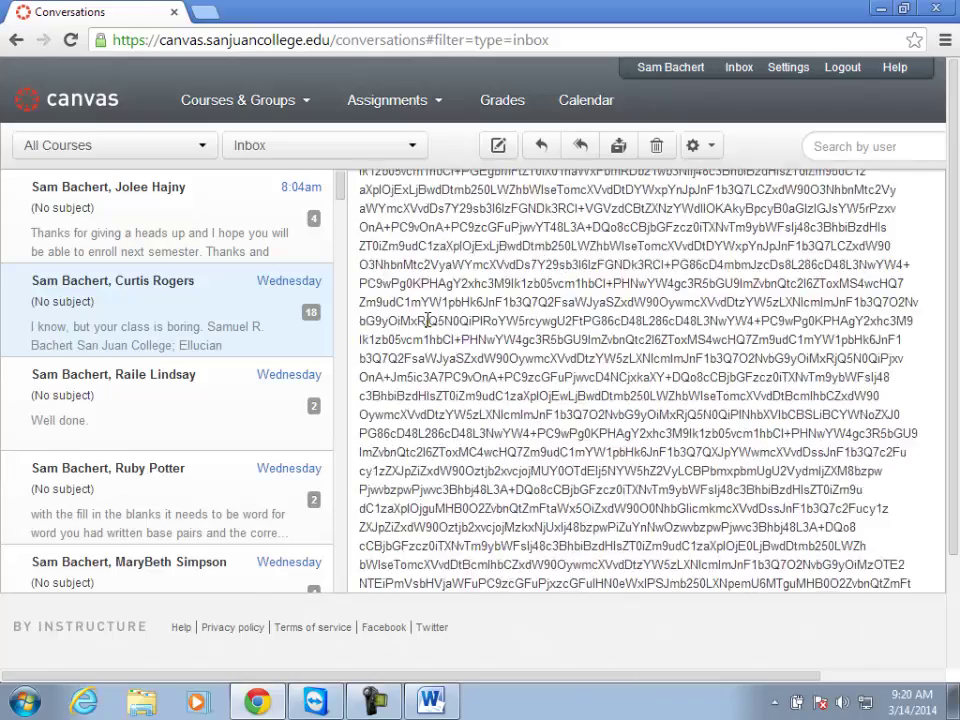
pyautogui.scroll(-15, 427, 320)
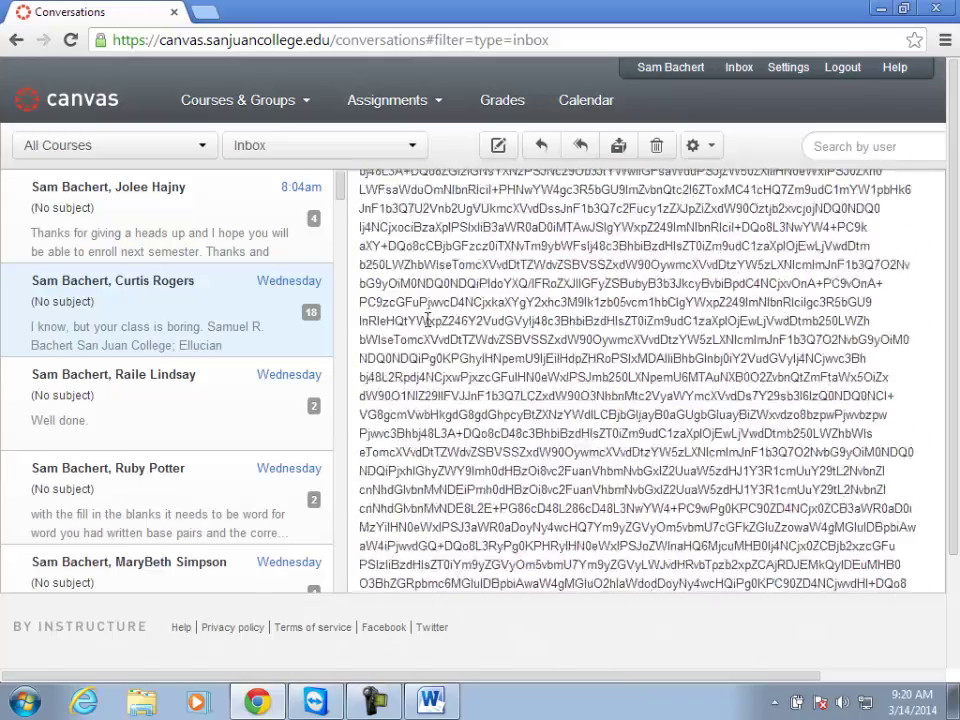
pyautogui.scroll(-15, 427, 322)
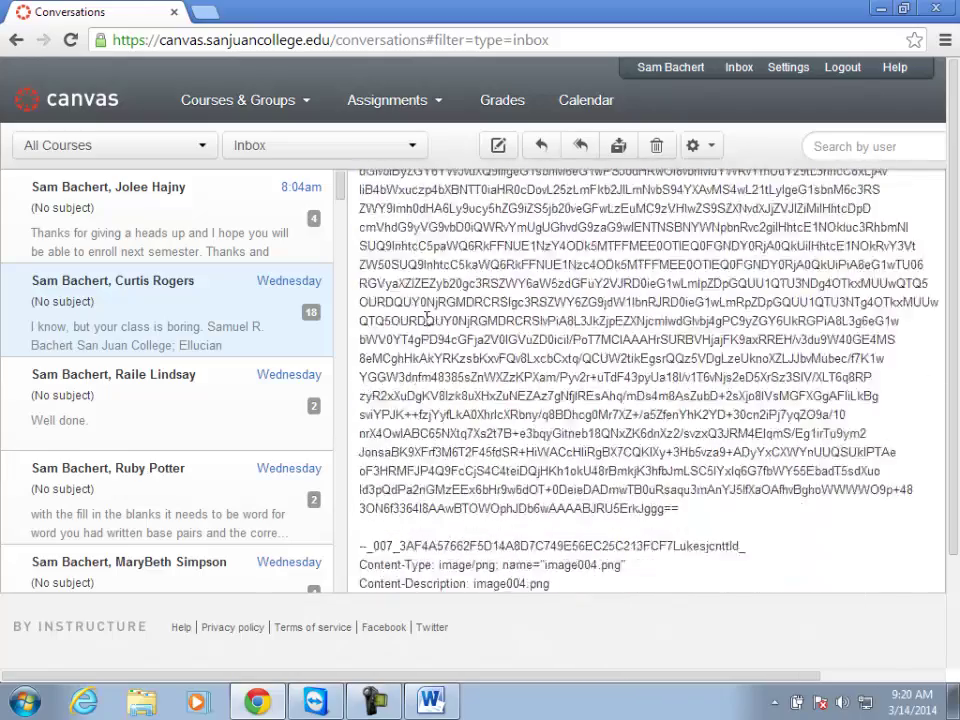
pyautogui.scroll(-5, 427, 327)
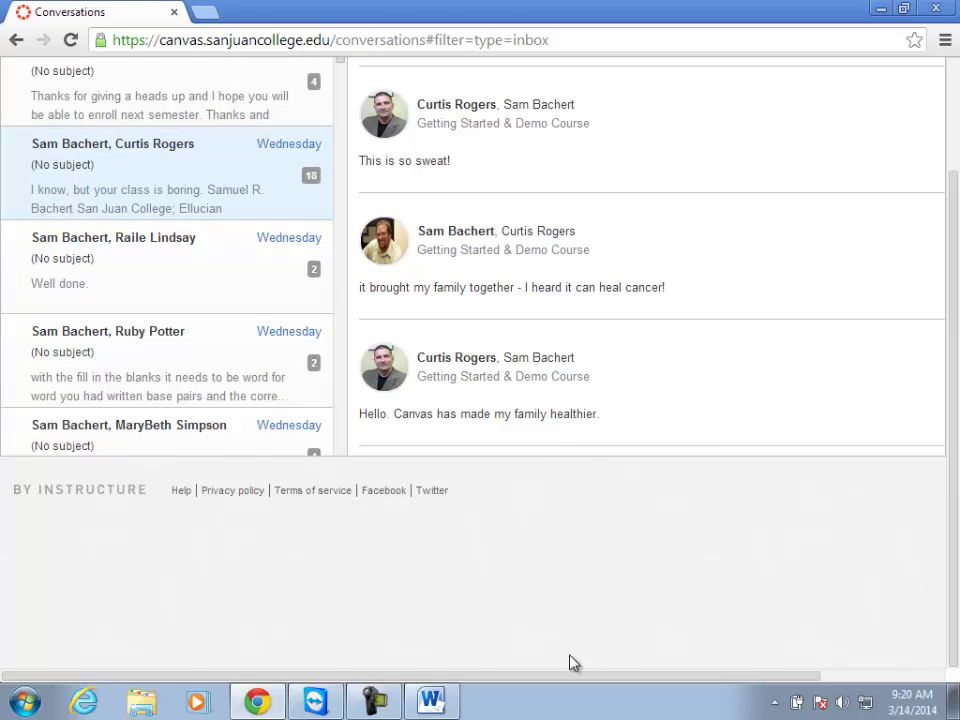
pyautogui.moveTo(572, 676); pyautogui.dragTo(690, 673)
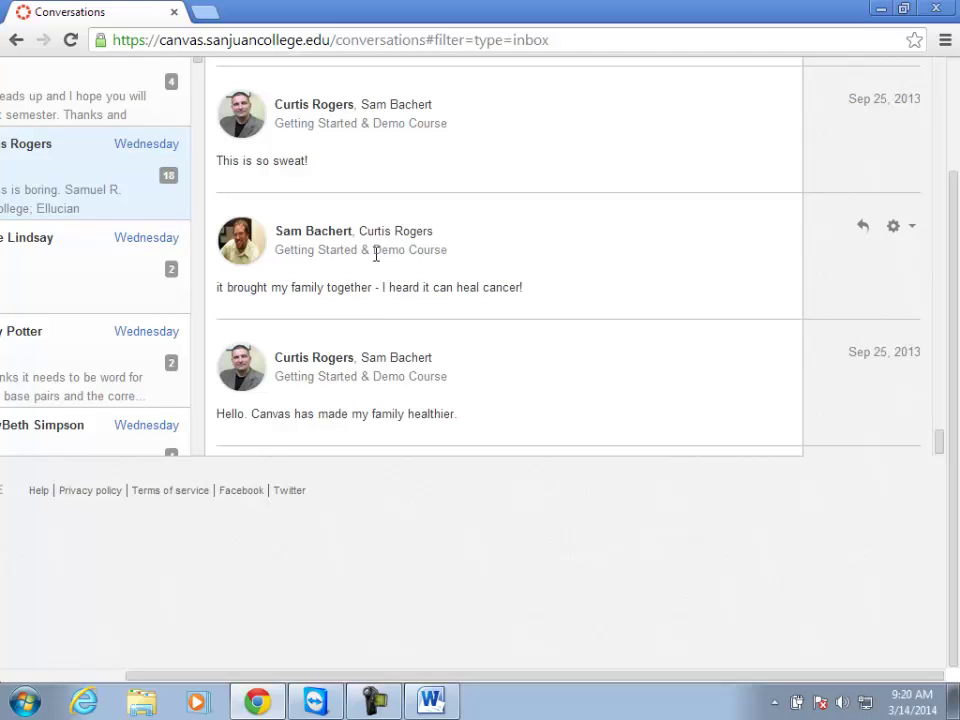
pyautogui.scroll(2, 367, 283)
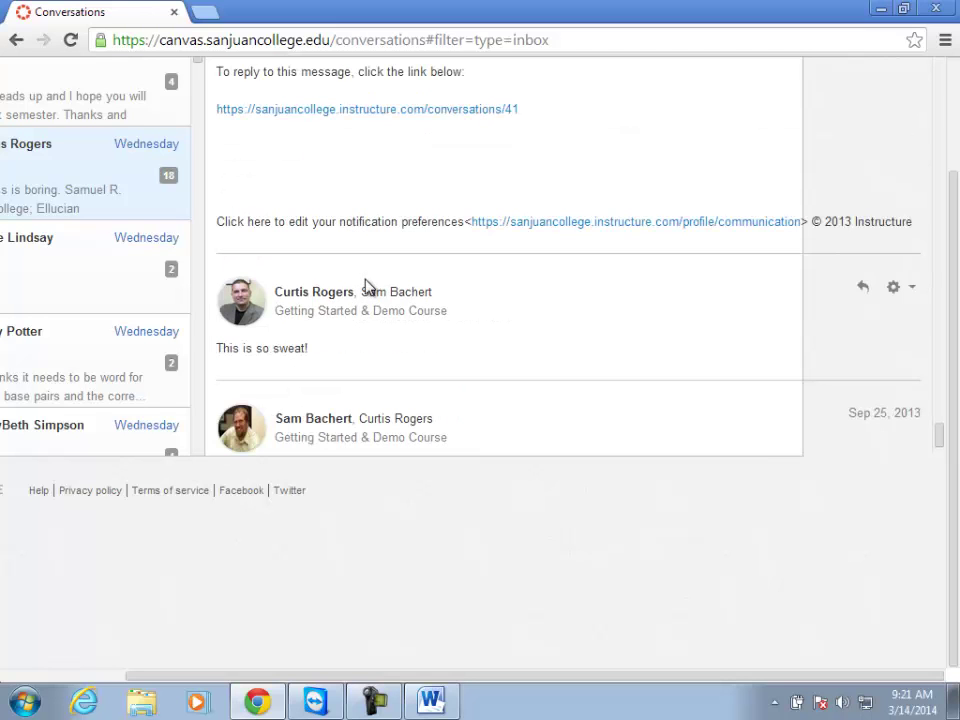
pyautogui.scroll(2, 366, 290)
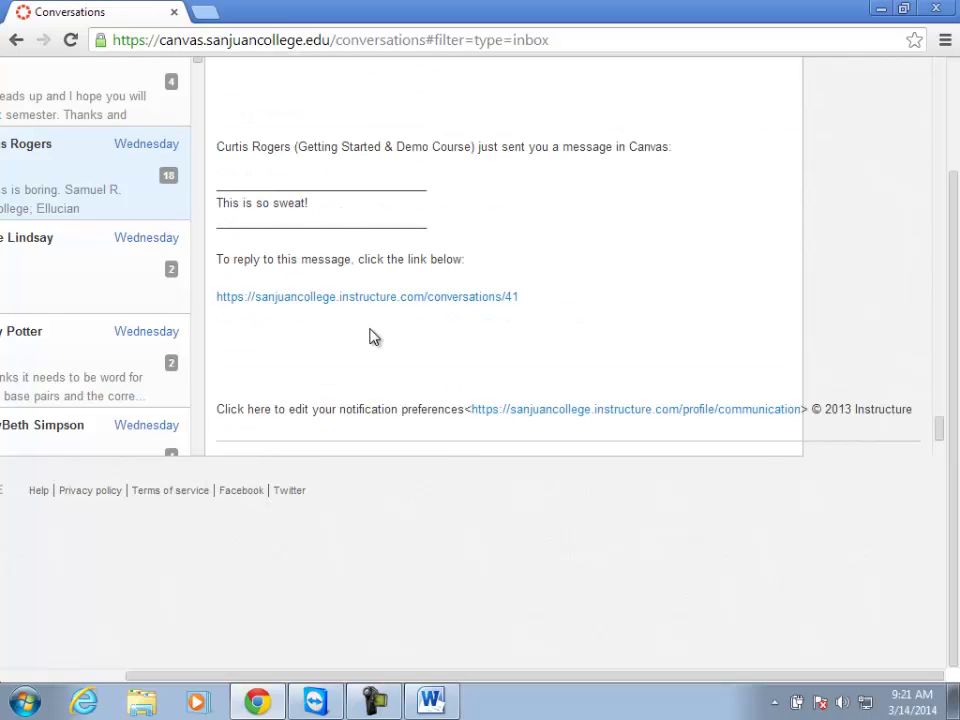
pyautogui.scroll(7, 371, 332)
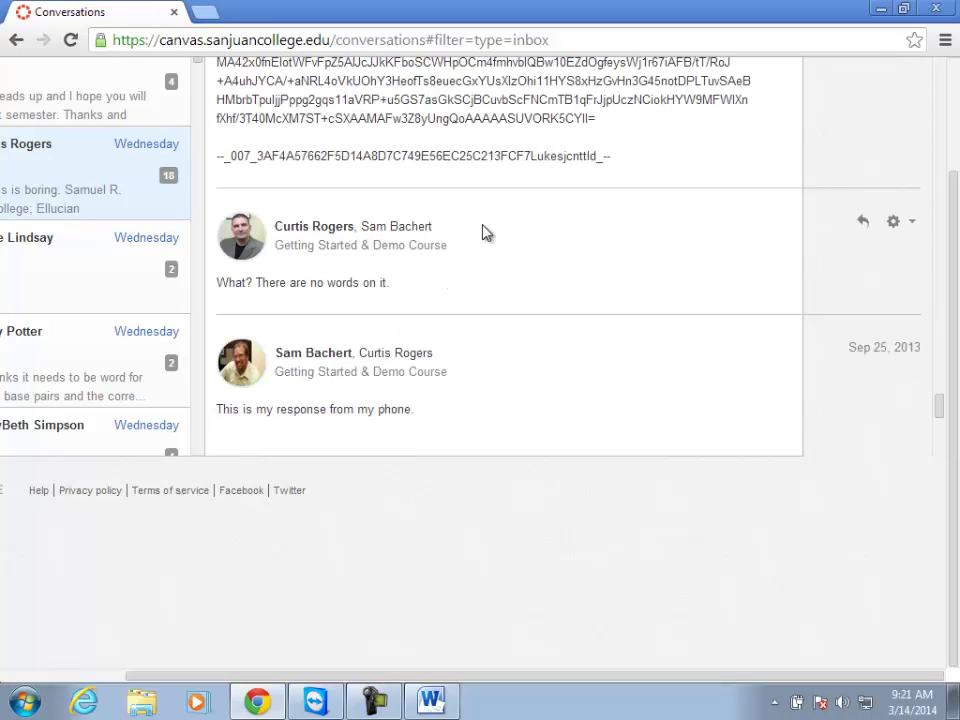
pyautogui.scroll(2, 373, 201)
pyautogui.scroll(5, 373, 201)
pyautogui.scroll(10, 906, 107)
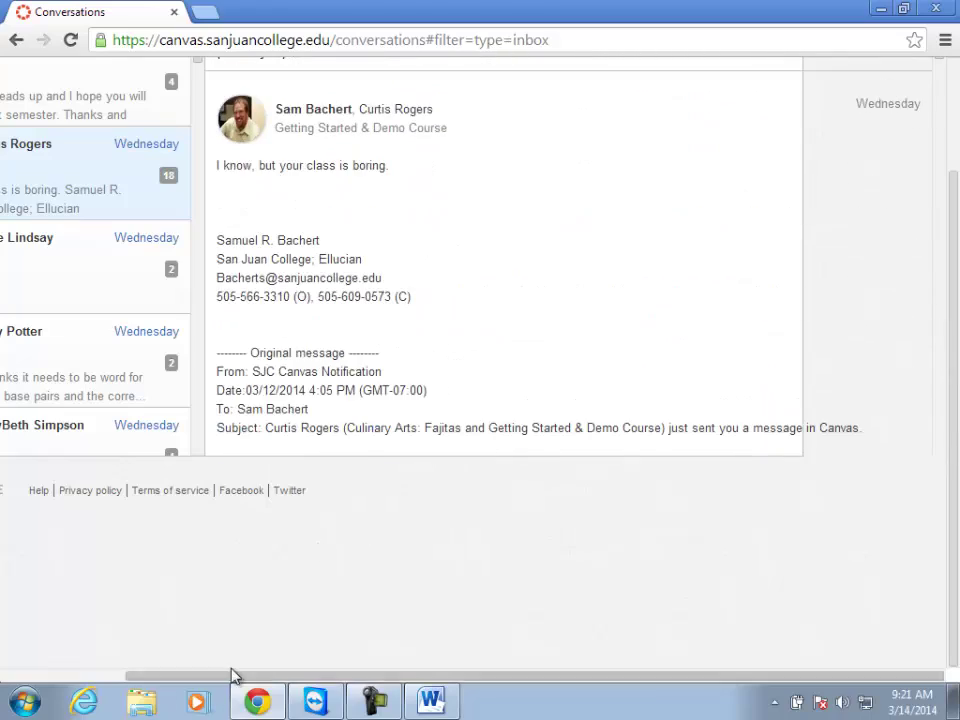
pyautogui.moveTo(230, 677); pyautogui.dragTo(54, 677)
pyautogui.scroll(2, 242, 488)
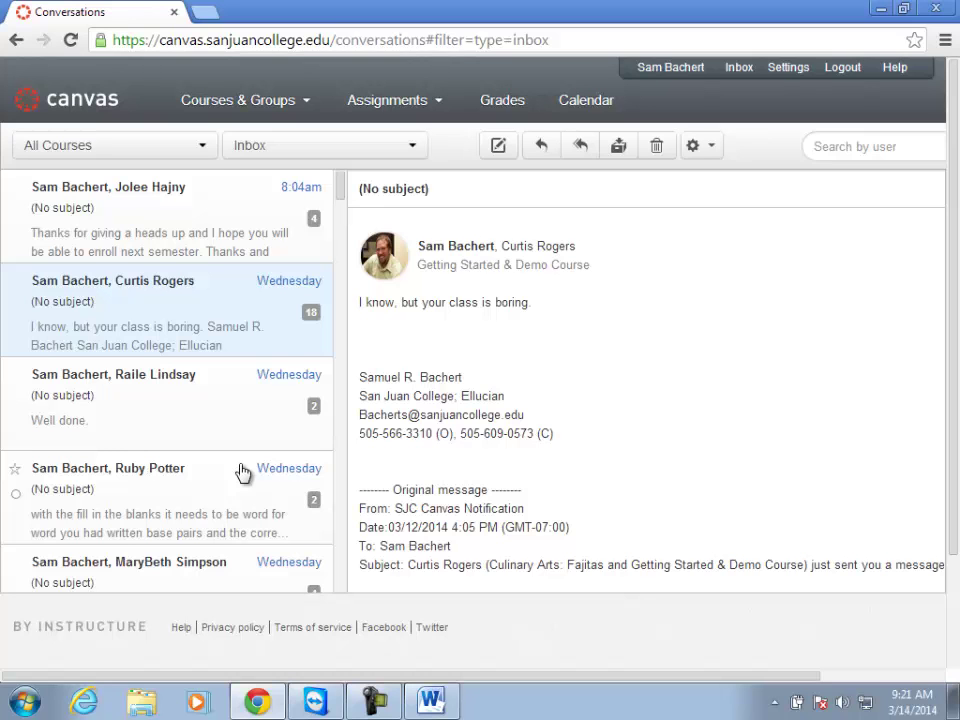
pyautogui.moveTo(215, 118)
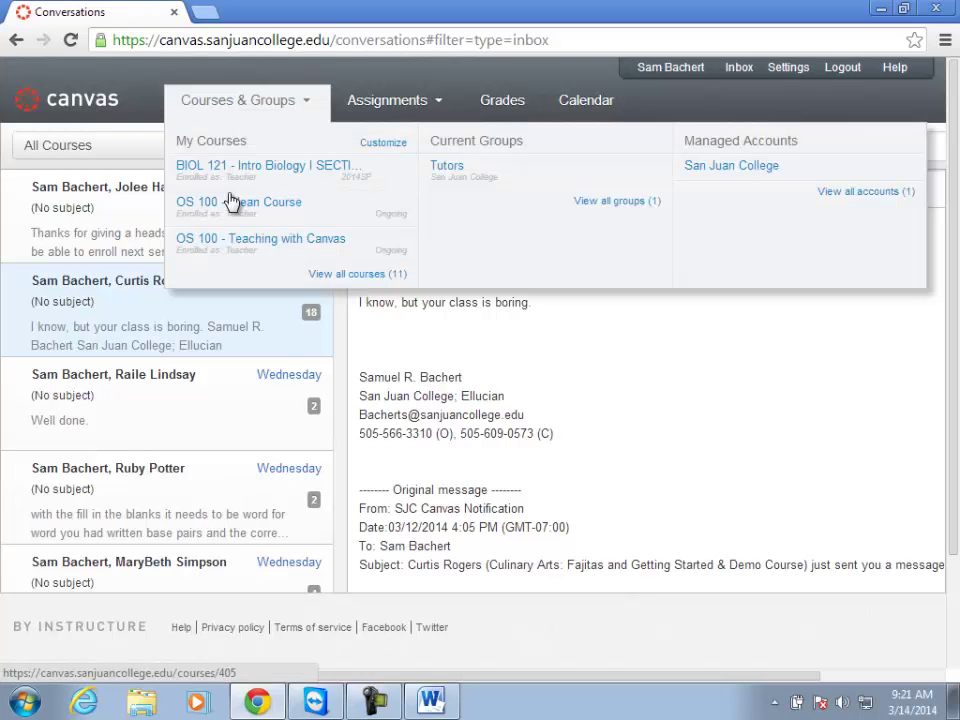
pyautogui.click(733, 167)
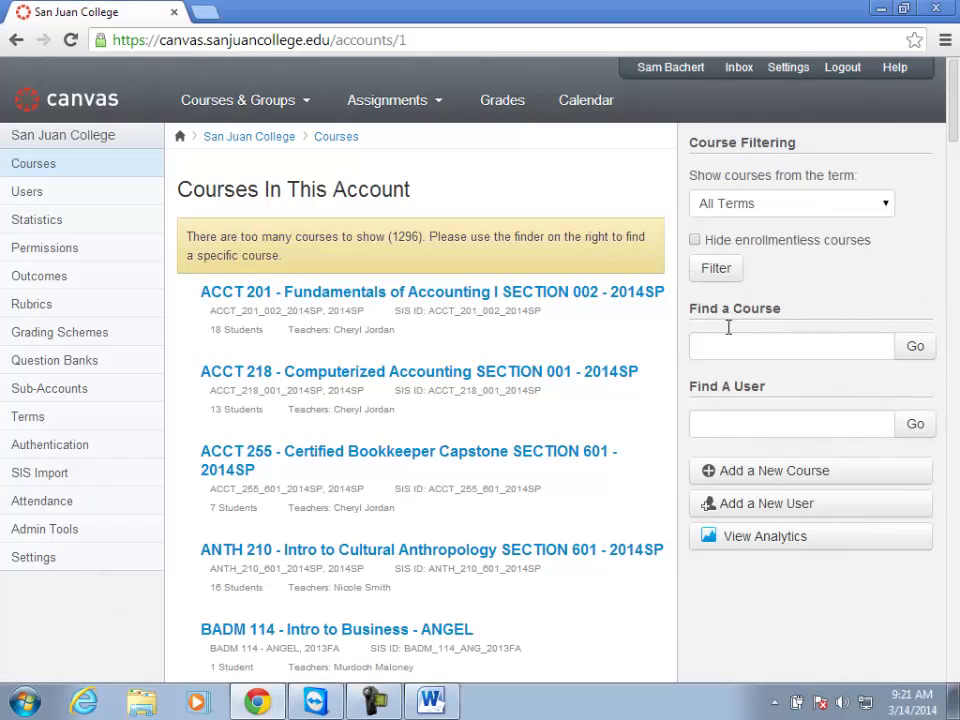
pyautogui.click(734, 343)
pyautogui.write('pizza')
pyautogui.press('Return')
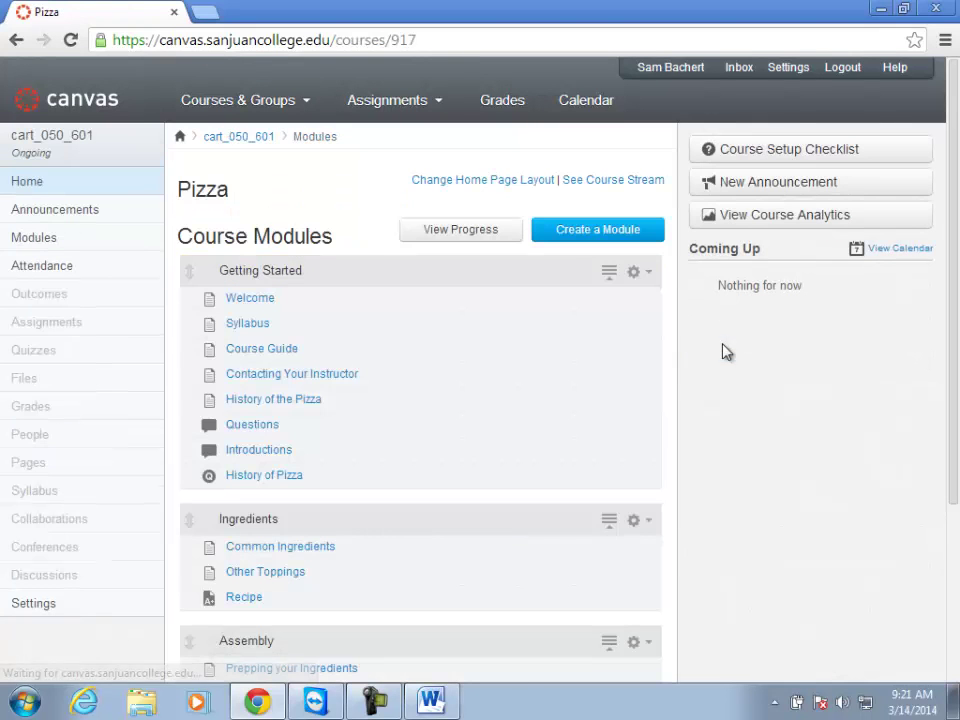
pyautogui.click(33, 214)
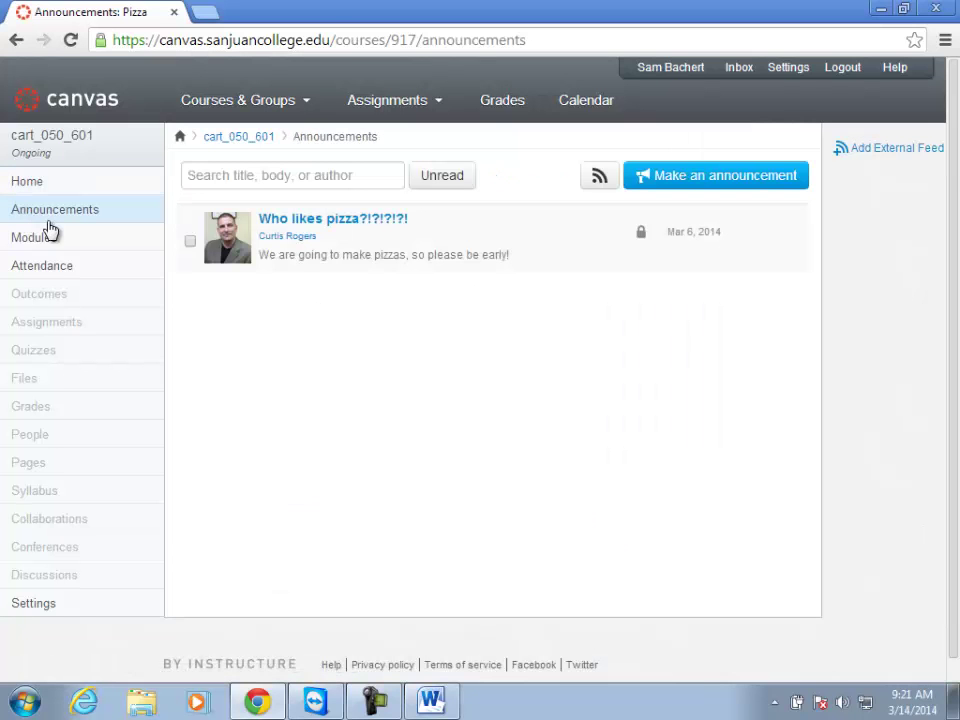
pyautogui.click(333, 222)
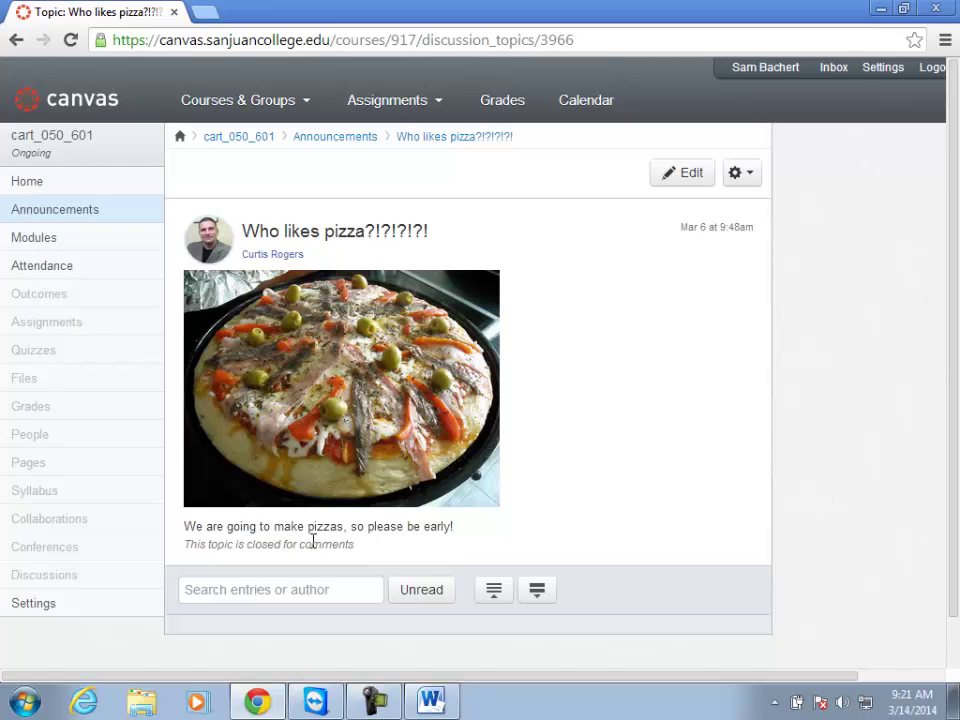
pyautogui.click(330, 139)
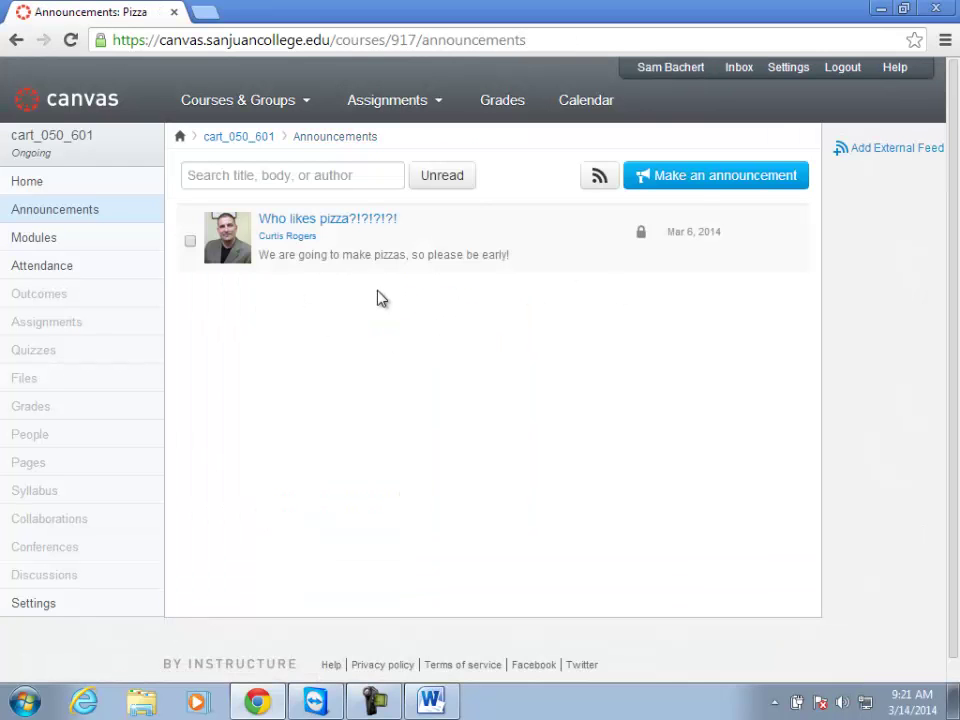
pyautogui.click(690, 183)
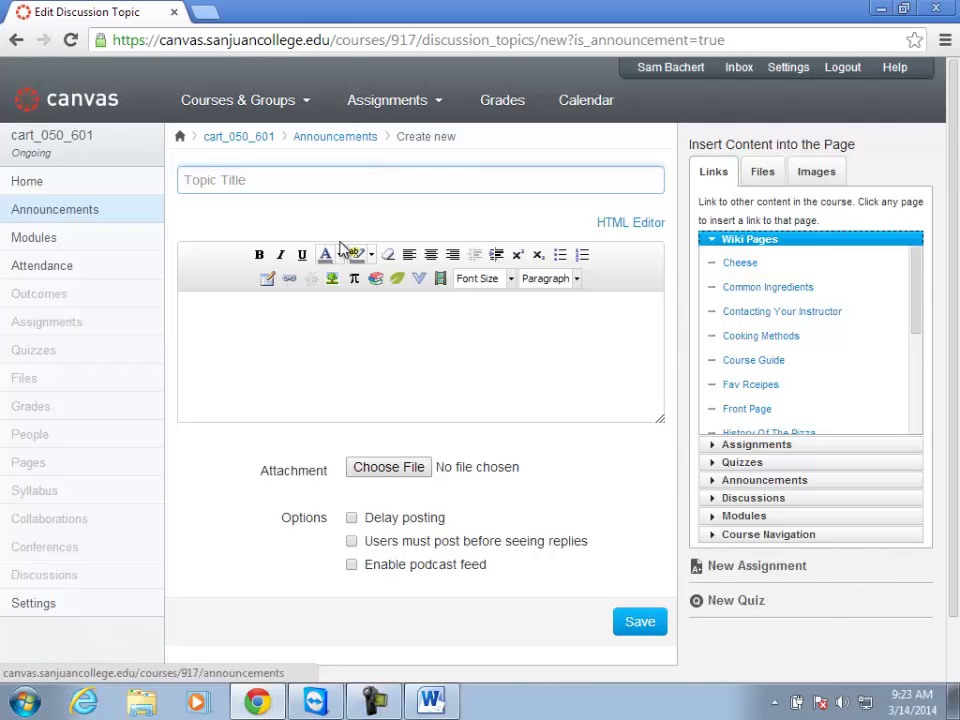
# Return to the announcements list and tick the 'Who likes pizza?!?!?!?!' announcement.
pyautogui.click(334, 138)
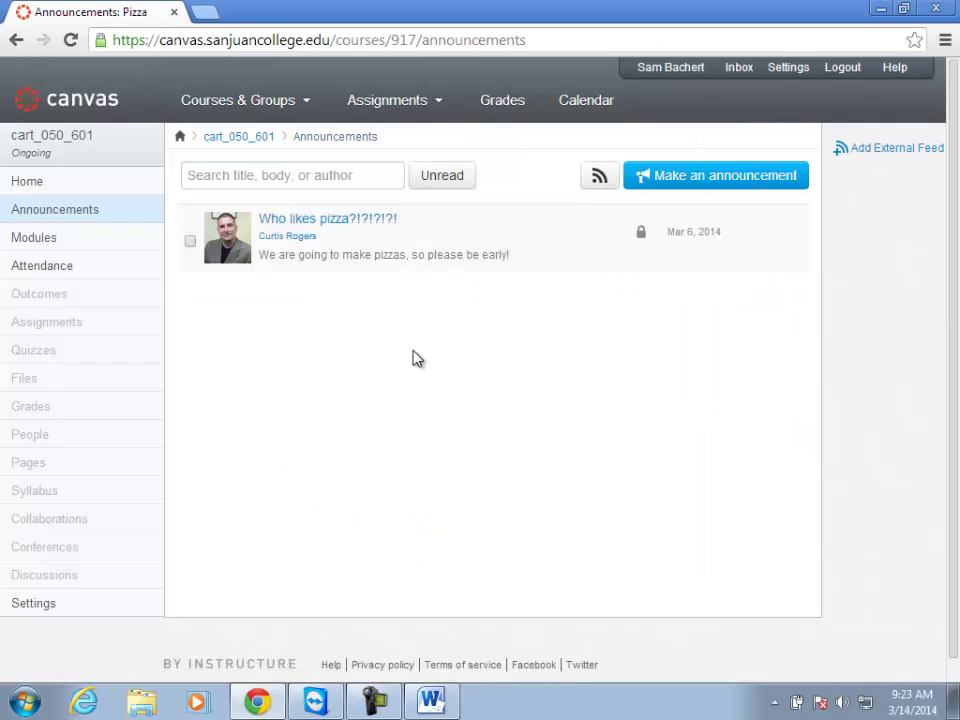
pyautogui.click(190, 243)
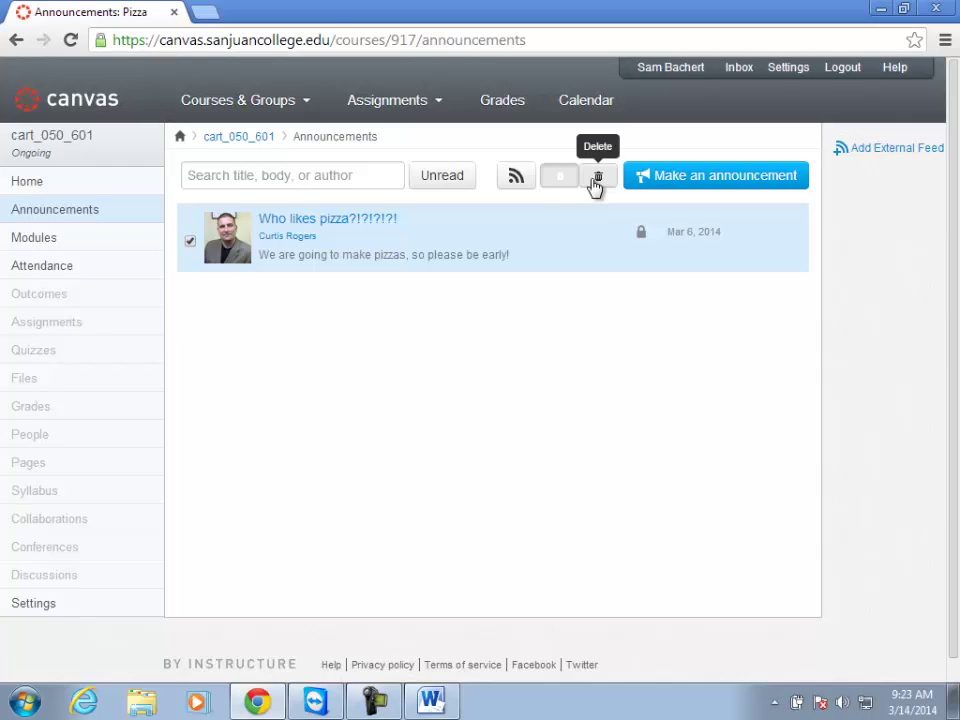
pyautogui.click(189, 246)
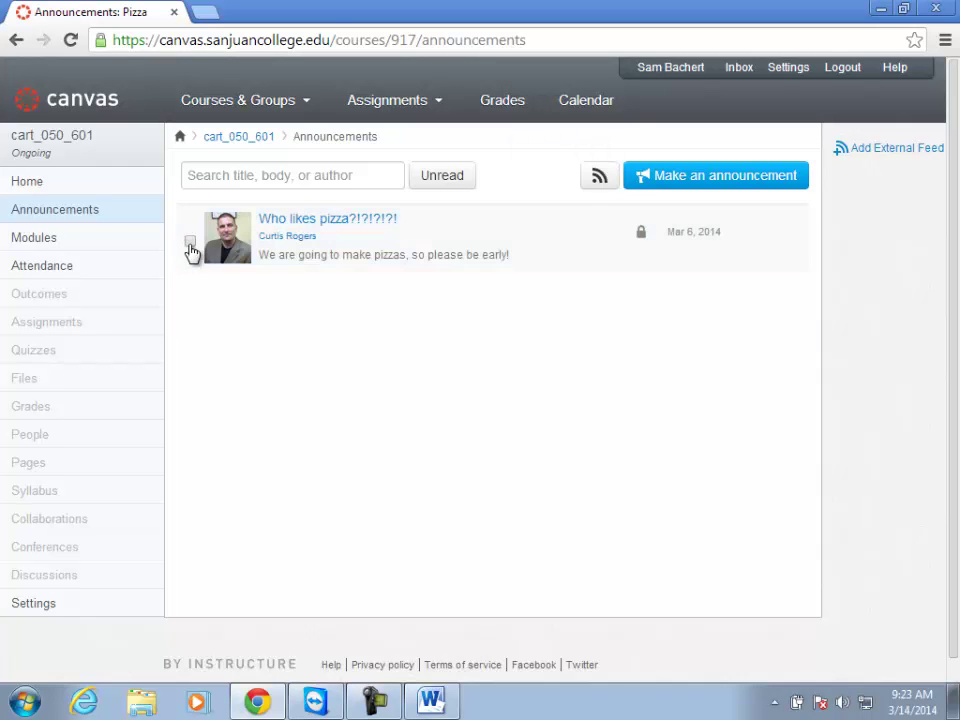
pyautogui.click(189, 244)
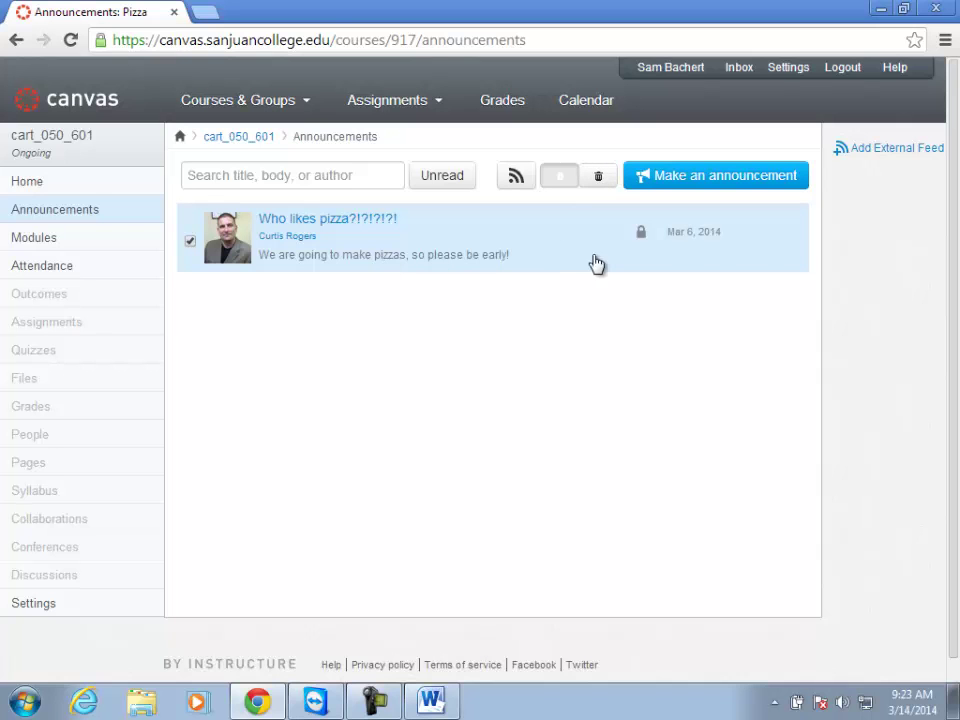
pyautogui.moveTo(643, 238)
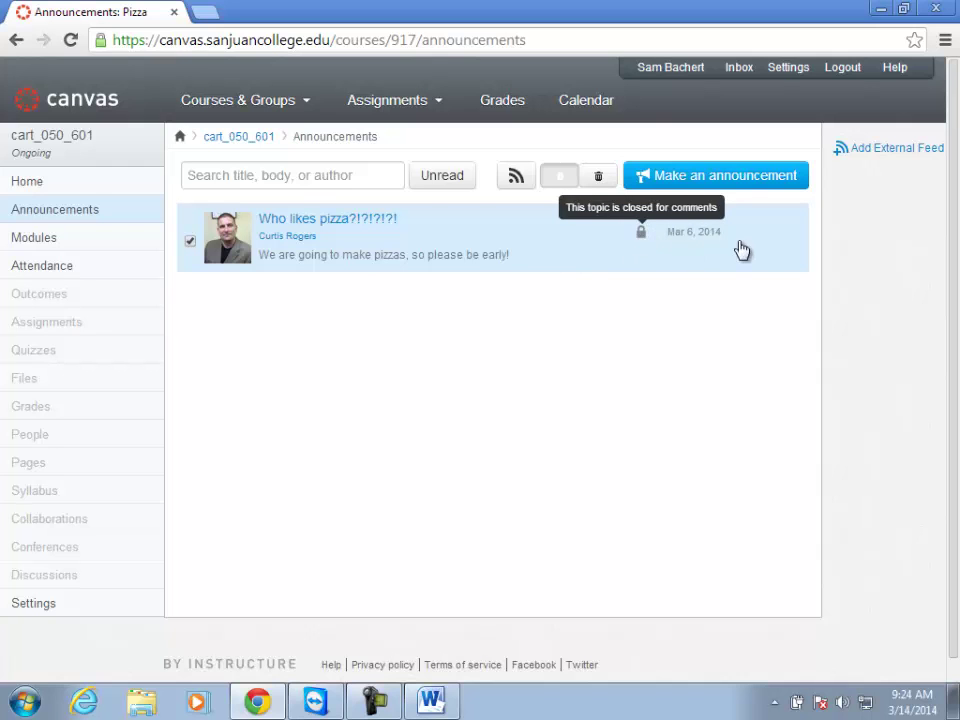
# Draft an announcement titled 'Another Pizza Announcement' with message 'Hooray for Pizza!' and a blank line above it.
pyautogui.click(649, 178)
pyautogui.write('Another Pizza ')
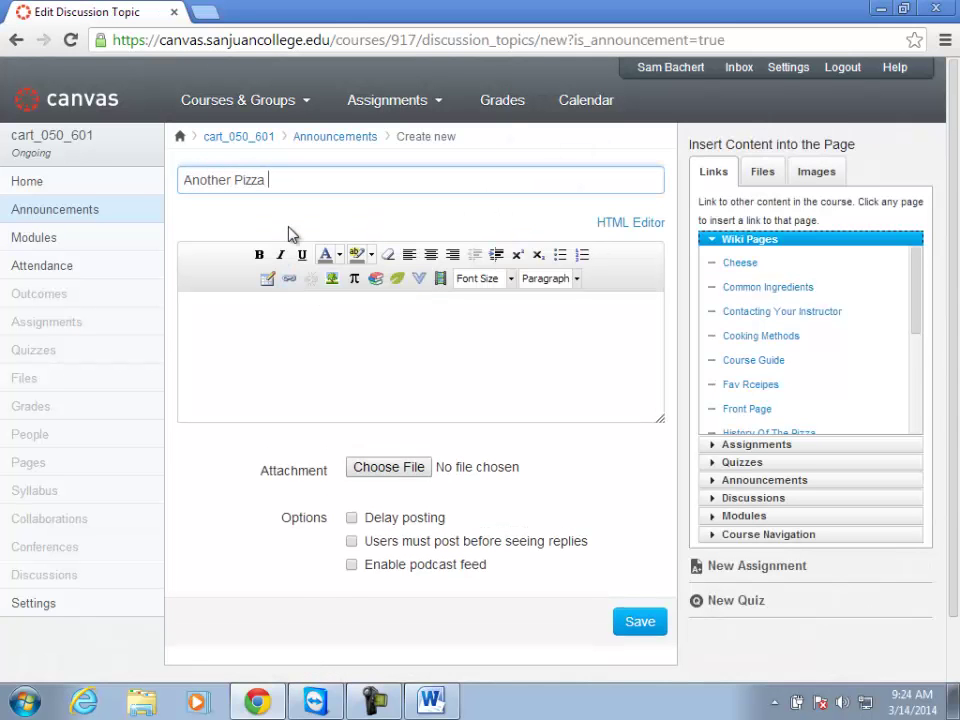
pyautogui.write('Announcement')
pyautogui.click(302, 336)
pyautogui.write('Hooray for ')
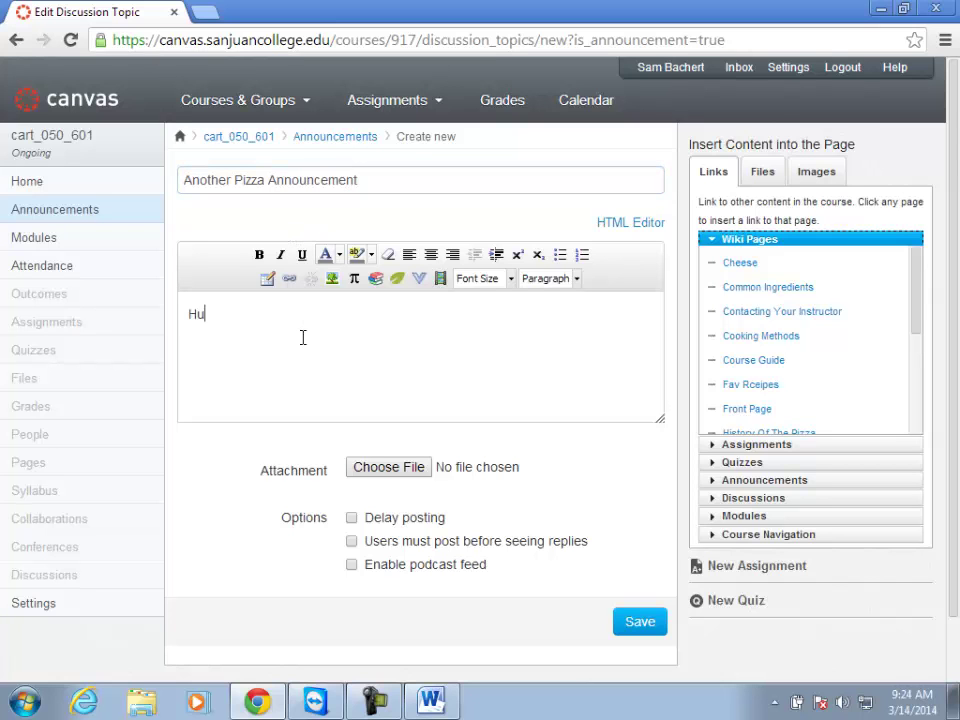
pyautogui.write('Pizza!')
pyautogui.click(189, 315)
pyautogui.press('Return')
pyautogui.click(330, 281)
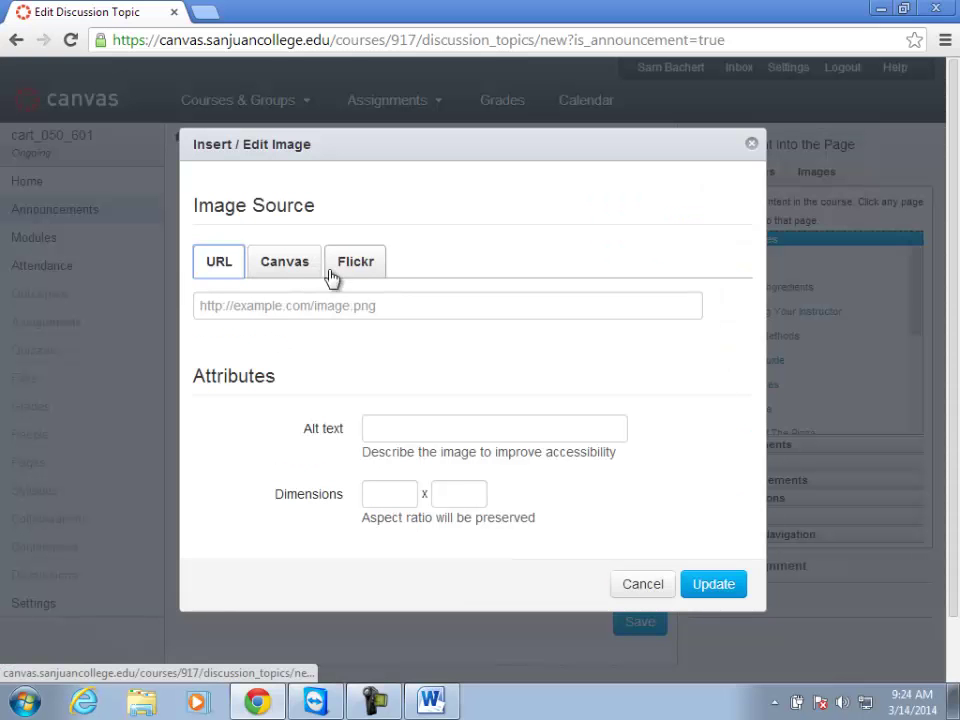
# Search Flickr for 'pizza' and insert the second pizza photo into the announcement.
pyautogui.click(333, 272)
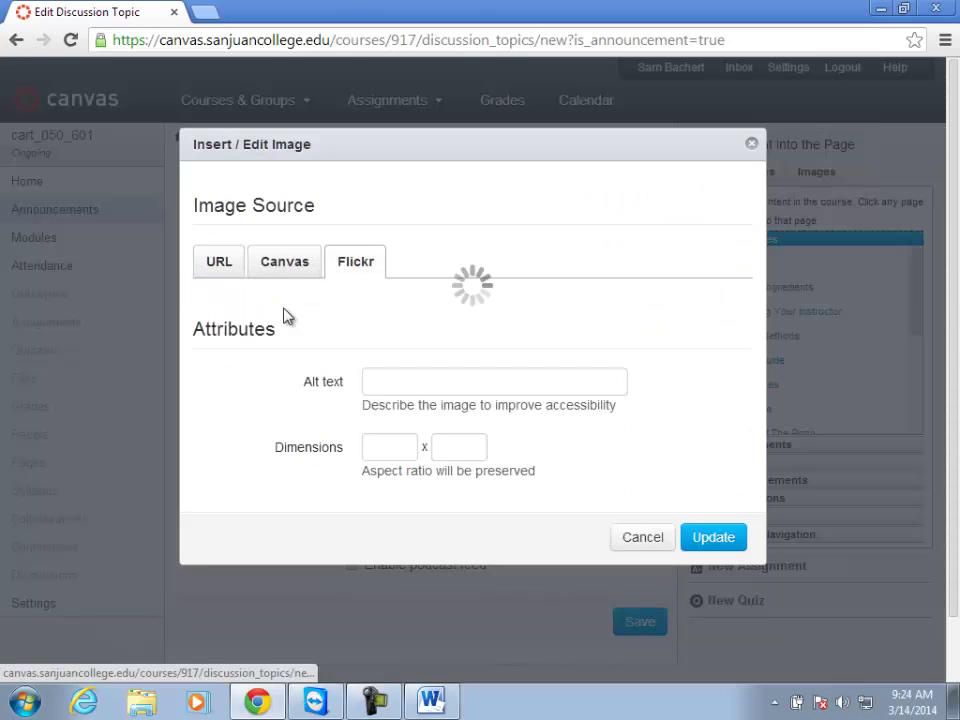
pyautogui.click(304, 305)
pyautogui.write('pizza')
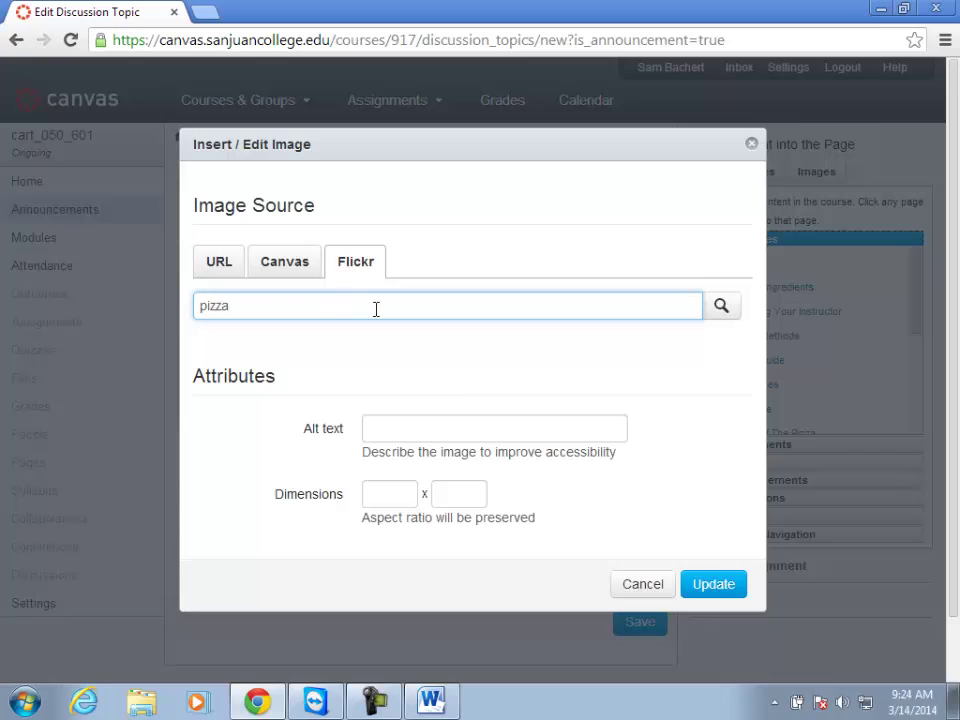
pyautogui.press('Return')
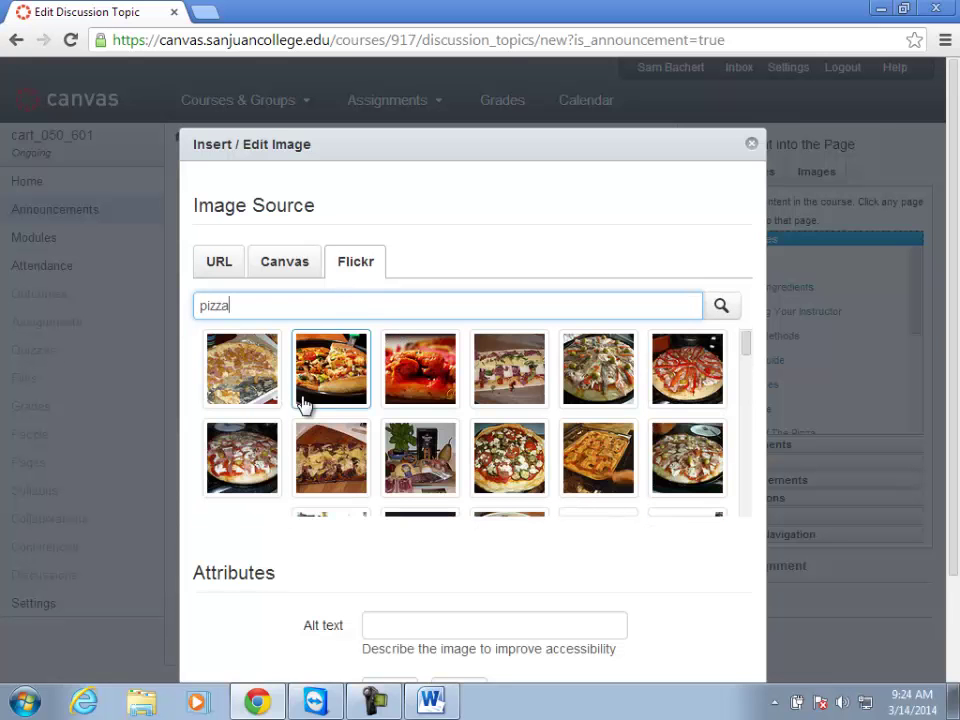
pyautogui.click(340, 380)
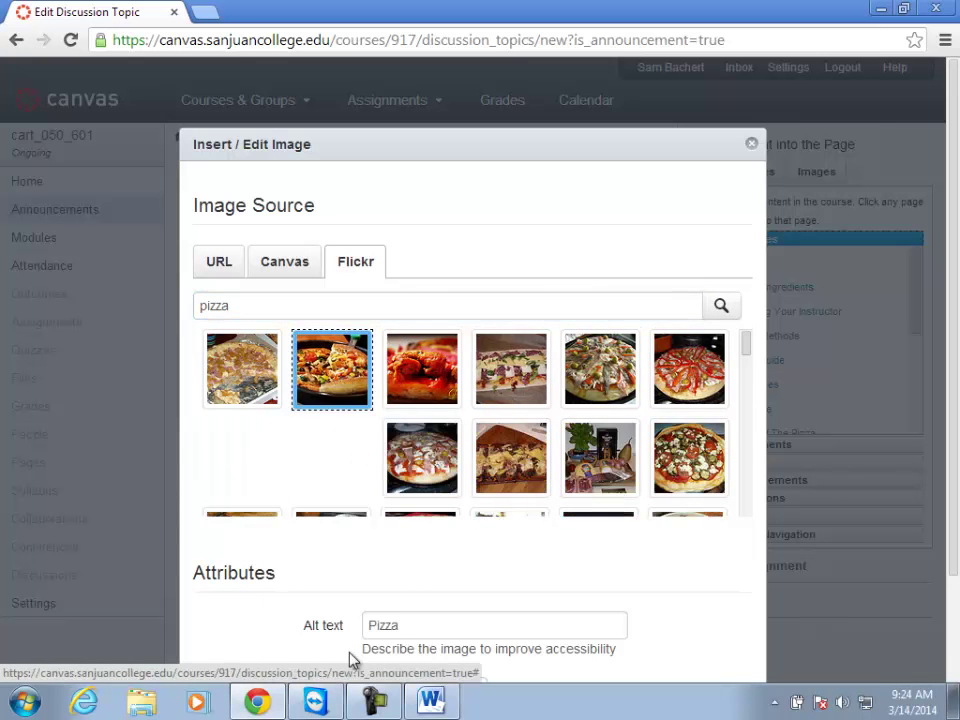
pyautogui.scroll(-2, 343, 653)
pyautogui.click(716, 656)
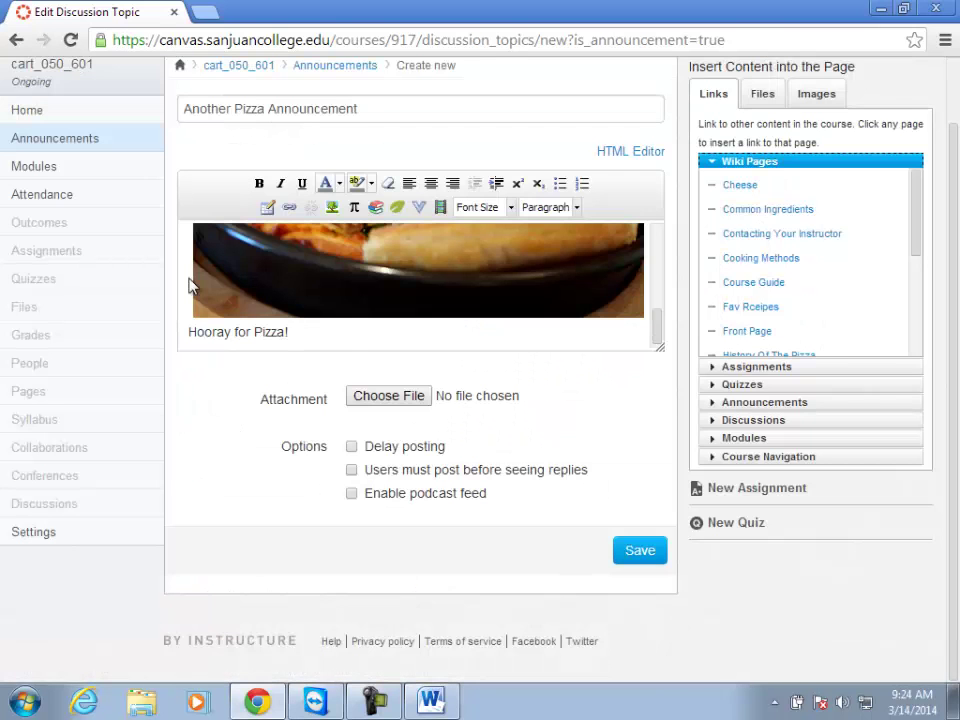
# Resize the photo, put 'Hooray for Pizza!' on its own line, and enlarge the editor.
pyautogui.click(262, 304)
pyautogui.moveTo(191, 319); pyautogui.dragTo(334, 276)
pyautogui.scroll(3, 380, 332)
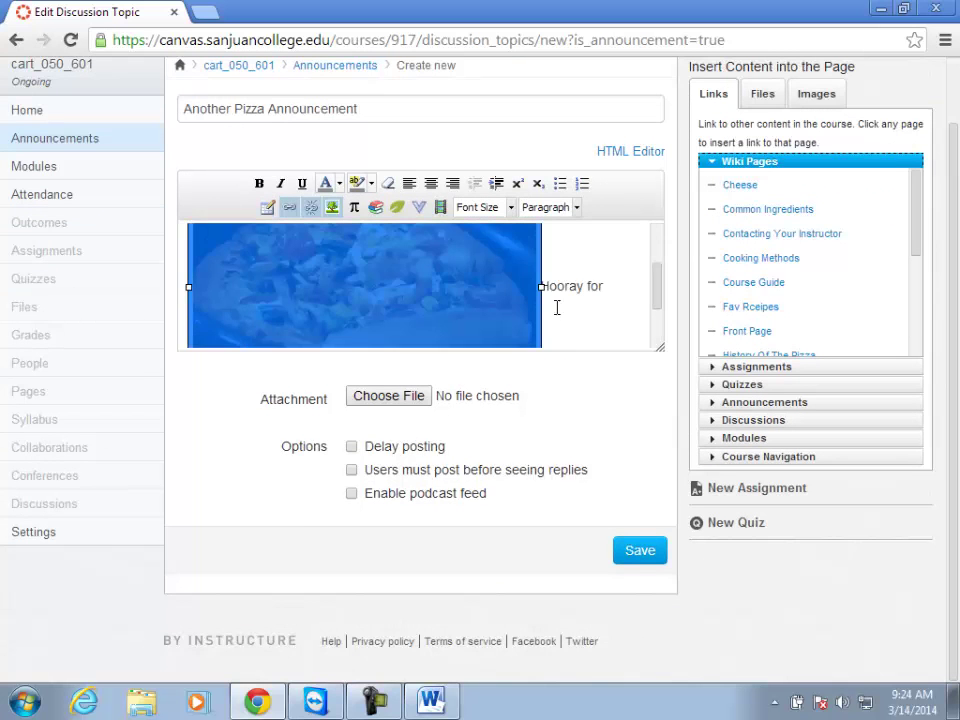
pyautogui.click(551, 292)
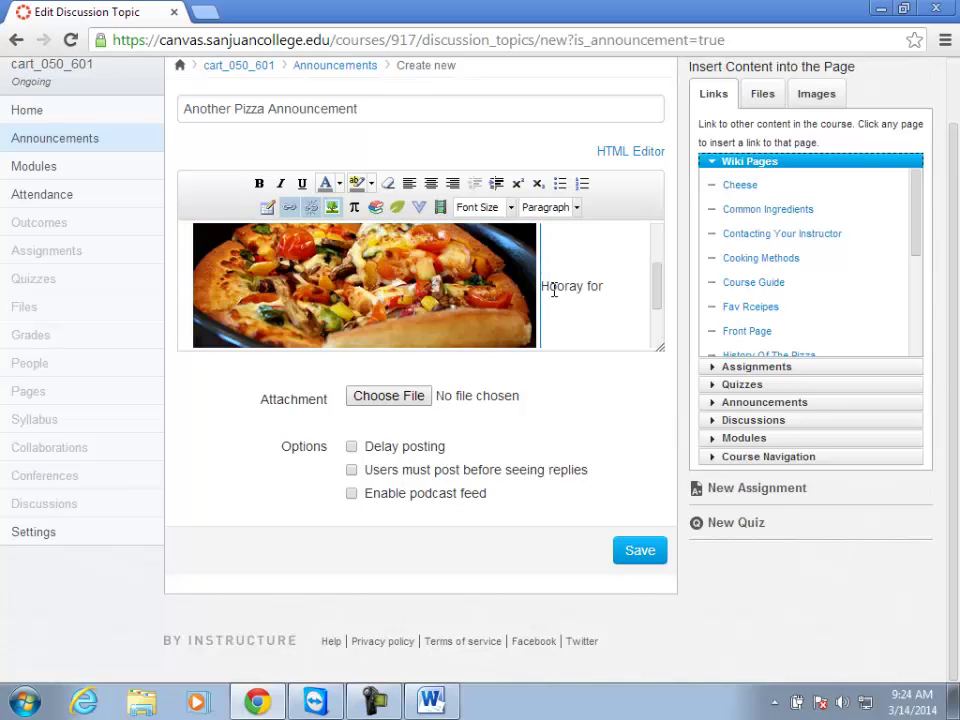
pyautogui.press('Return')
pyautogui.scroll(5, 594, 315)
pyautogui.scroll(-2, 593, 342)
pyautogui.moveTo(660, 418); pyautogui.dragTo(660, 611)
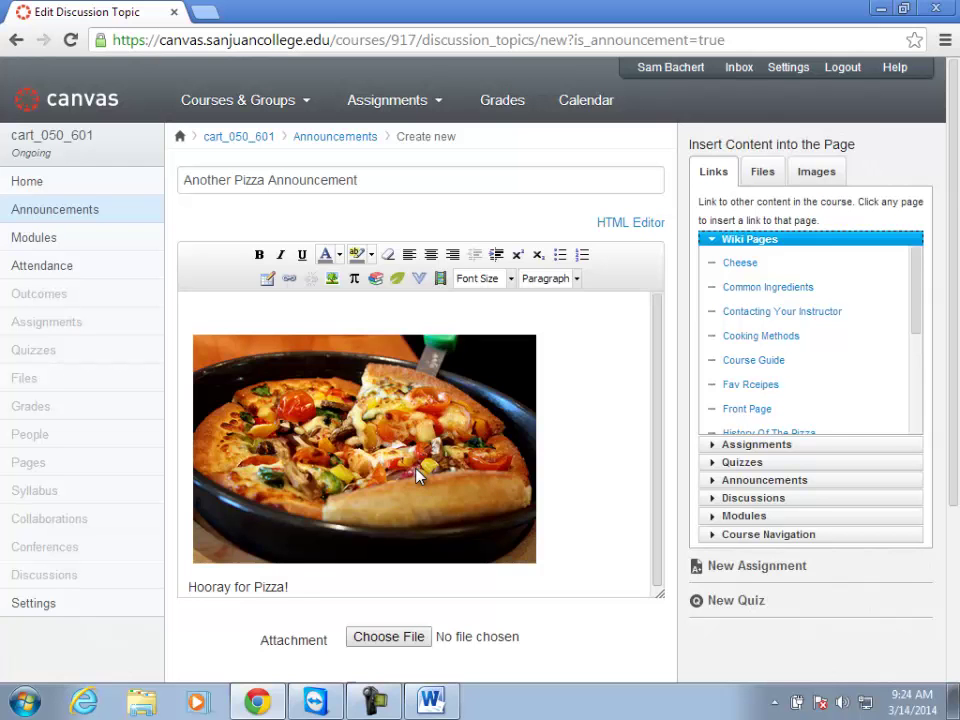
pyautogui.scroll(-2, 585, 583)
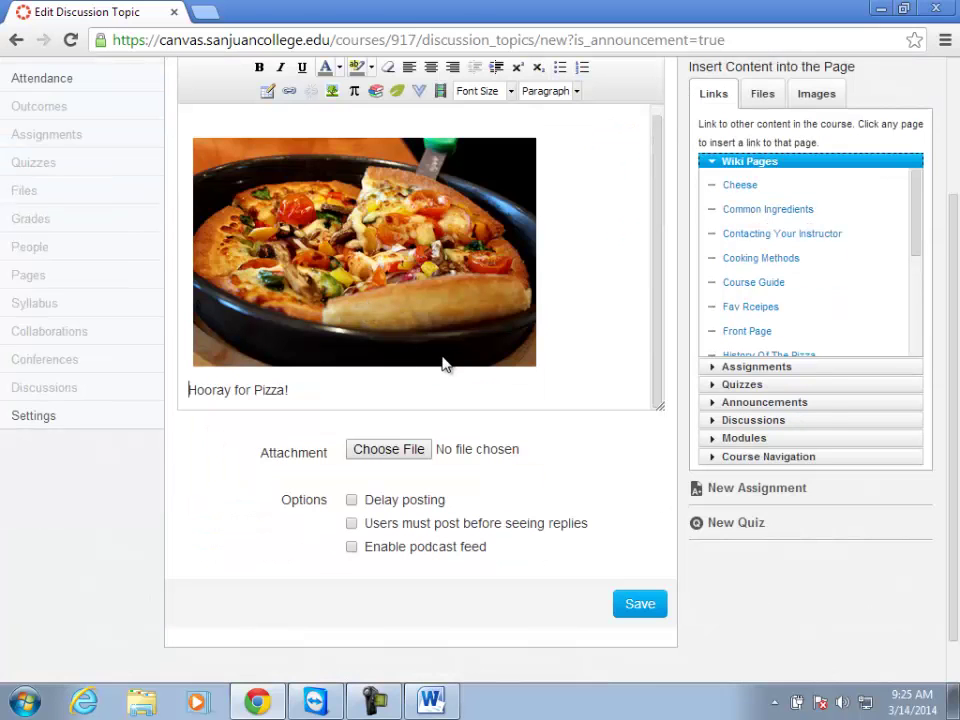
# Save 'Another Pizza Announcement' so it is published.
pyautogui.click(639, 607)
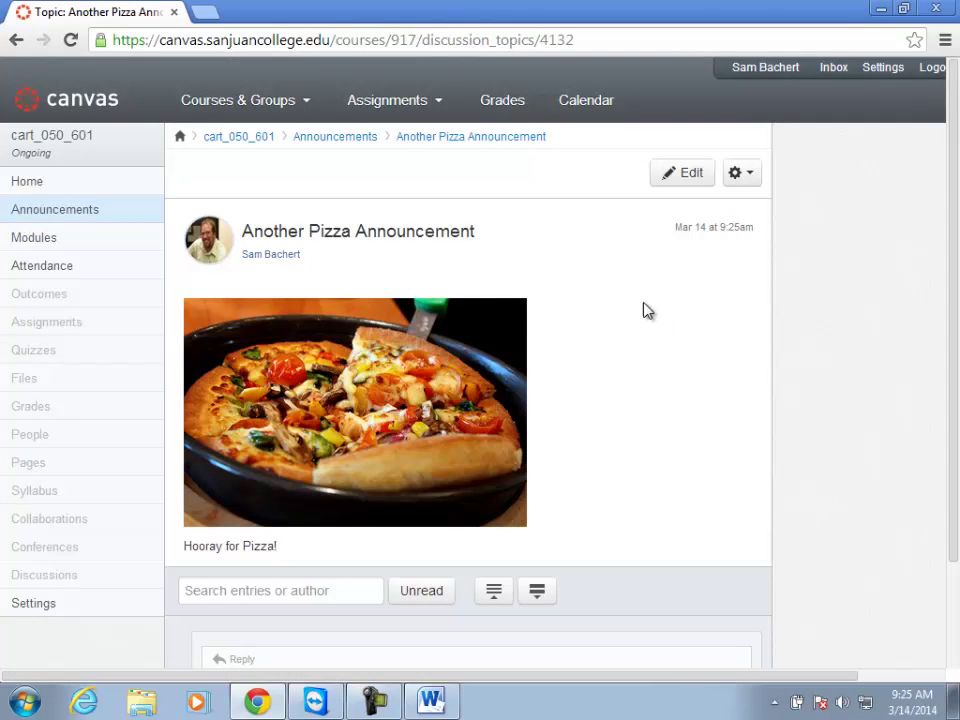
# Reopen Another Pizza Announcement from the list and review its available actions.
pyautogui.click(330, 140)
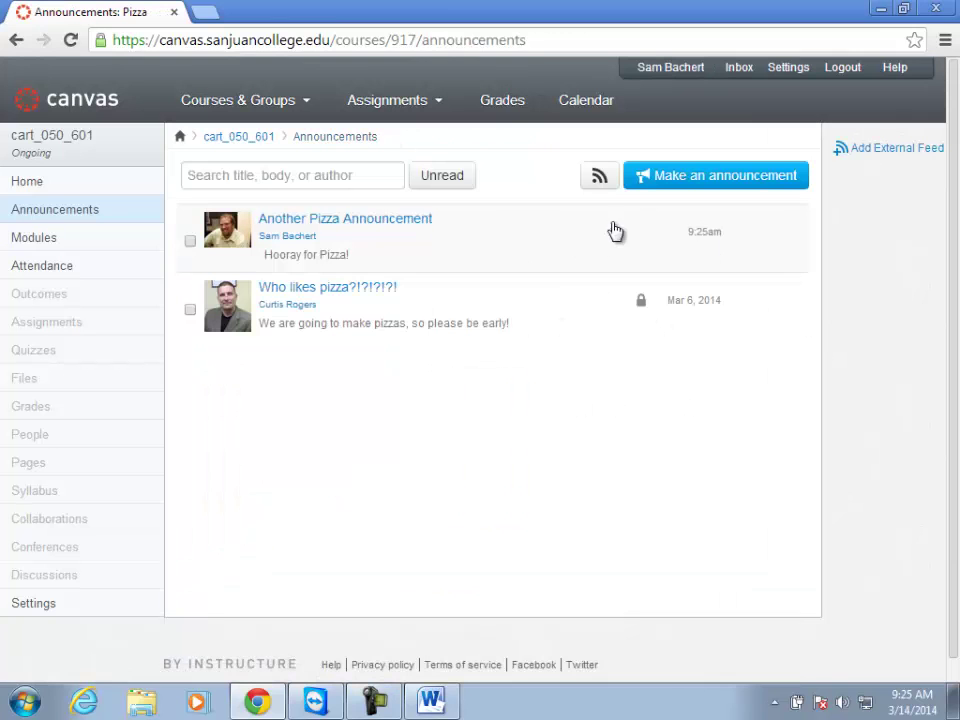
pyautogui.click(392, 222)
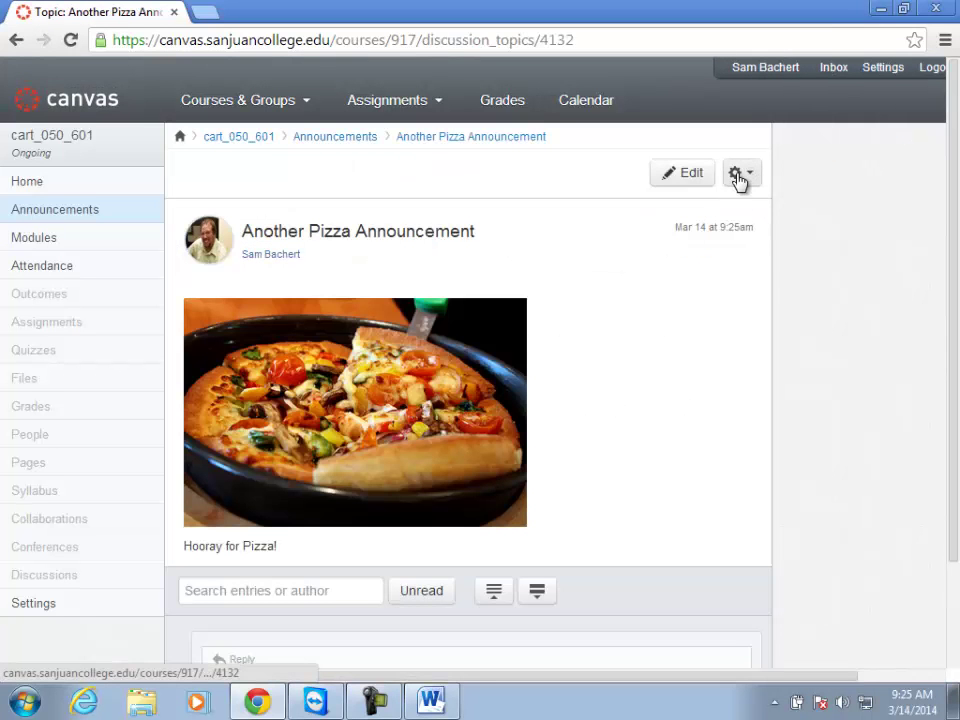
pyautogui.click(742, 180)
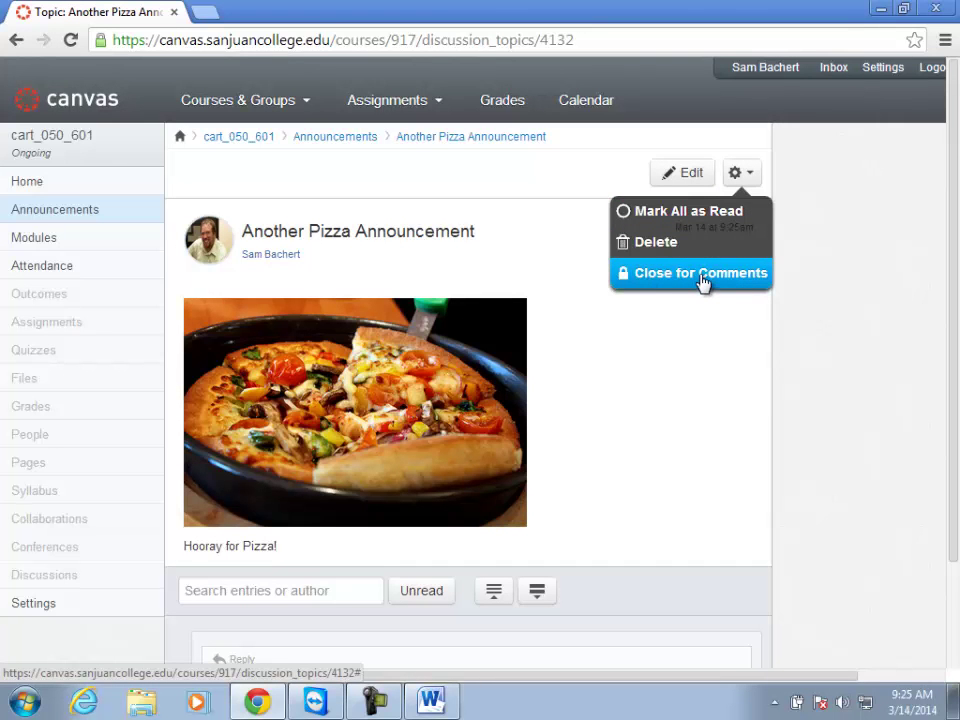
pyautogui.scroll(-3, 650, 400)
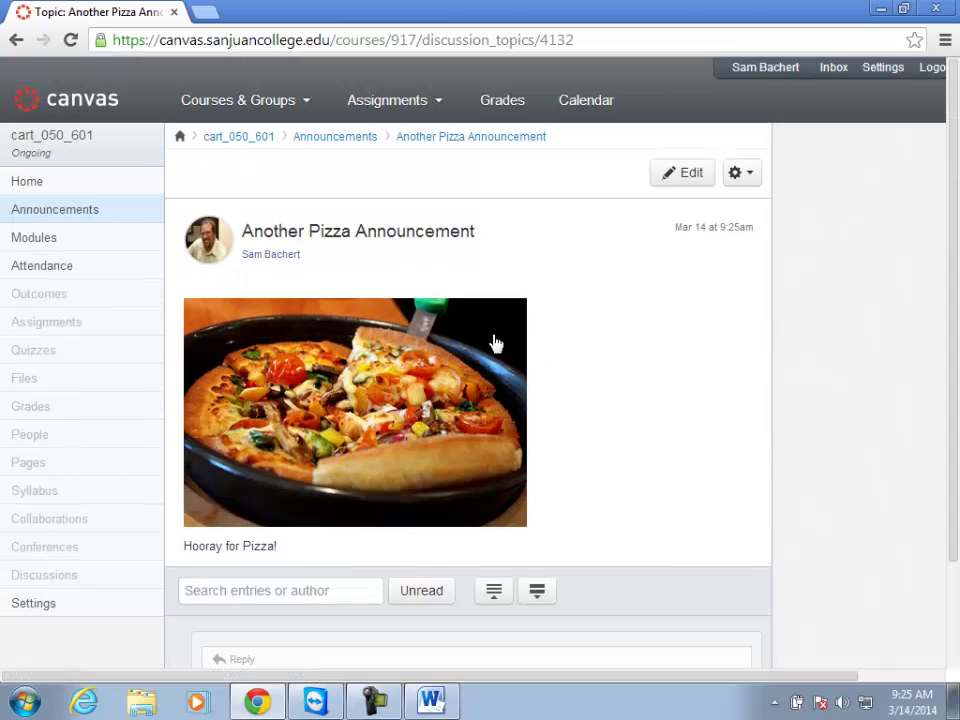
# Back on Announcements, bring up the Add External Feed form and start a new browser tab.
pyautogui.click(341, 137)
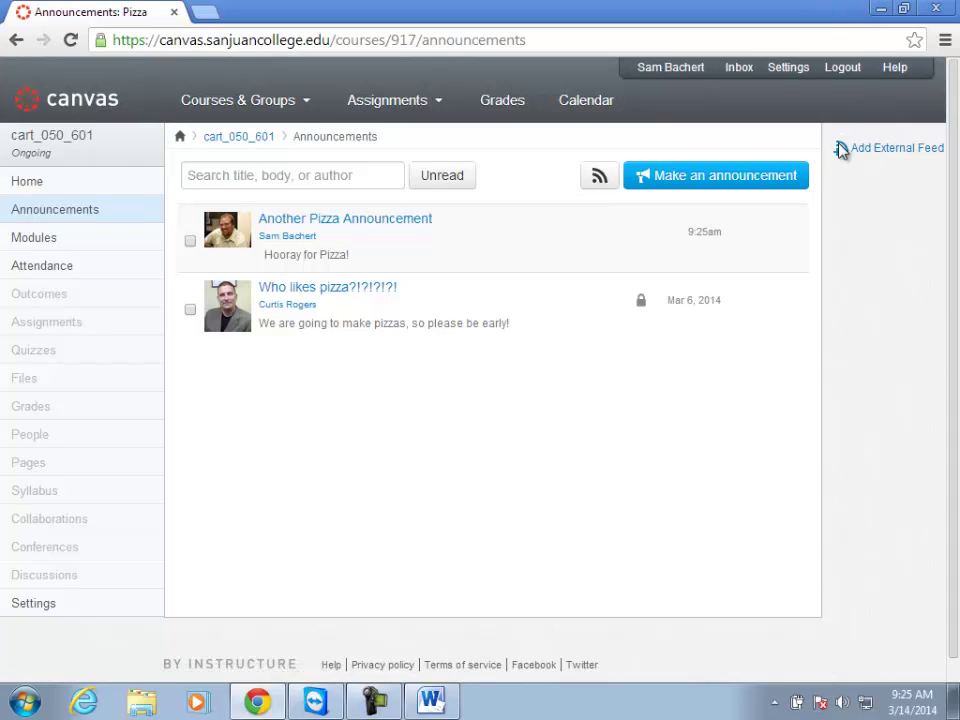
pyautogui.click(847, 150)
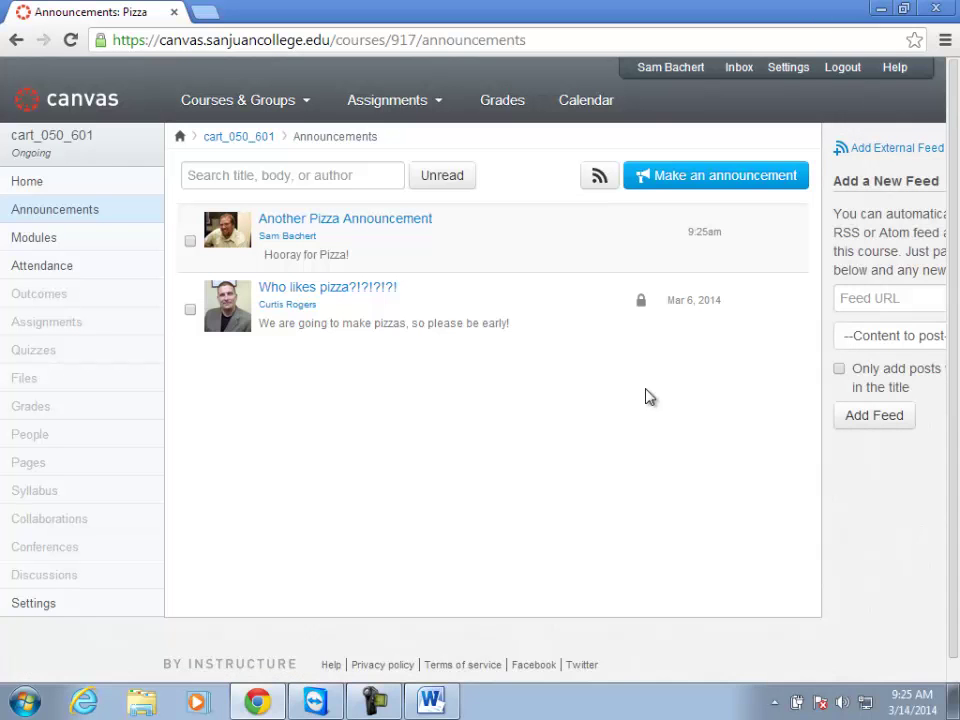
pyautogui.click(206, 12)
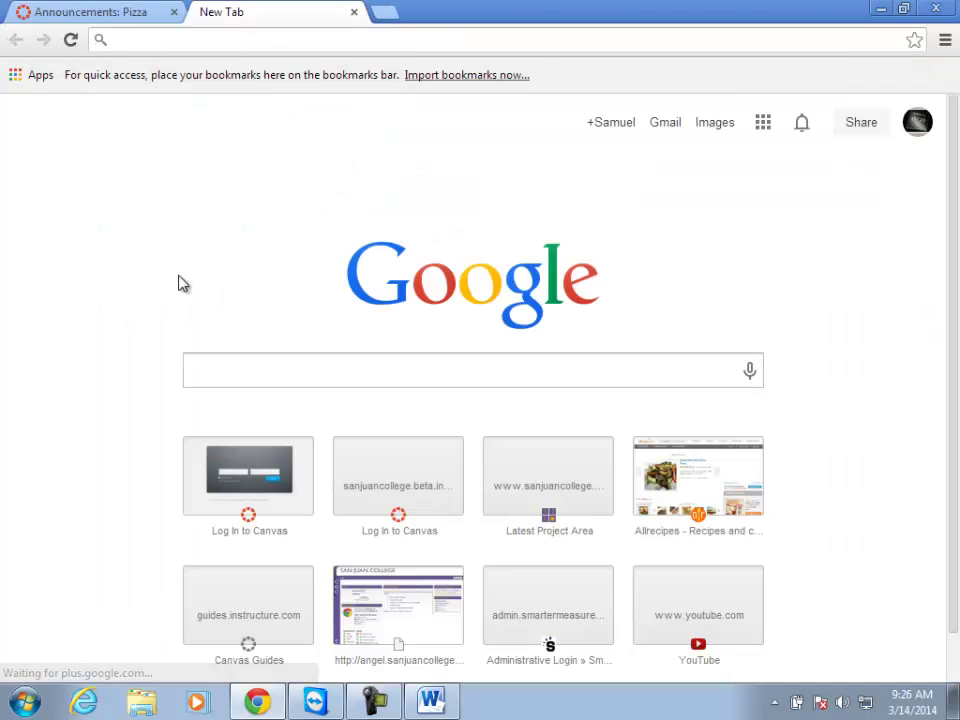
# Search Google for 'nasa image of the day' and open NASA's Image of the Day Gallery.
pyautogui.click(235, 375)
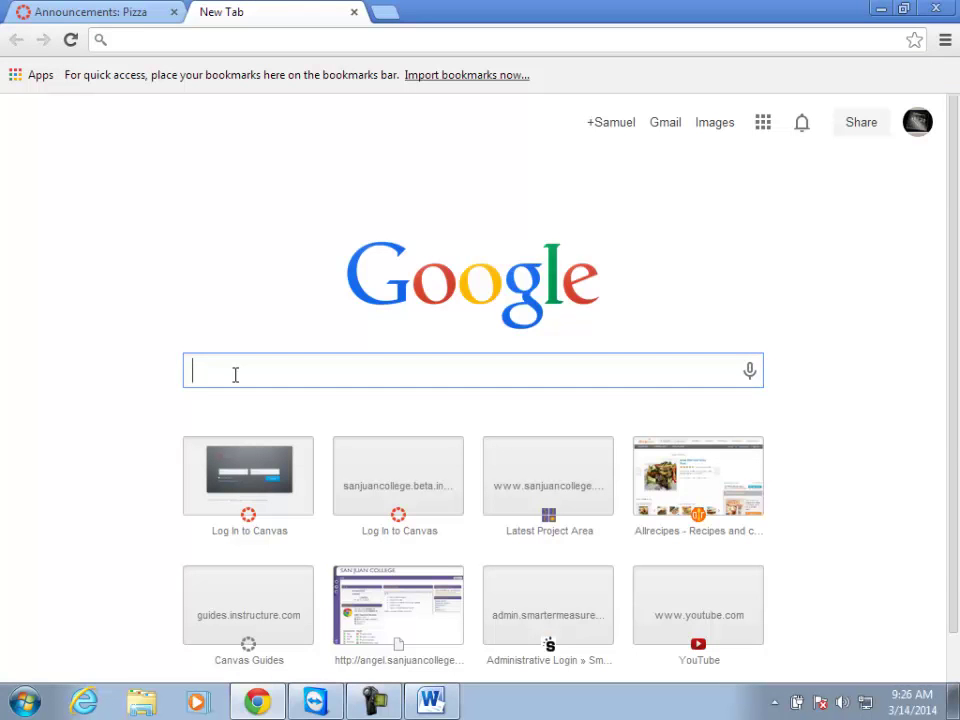
pyautogui.write('wor')
pyautogui.press('BackSpace')
pyautogui.press('BackSpace')
pyautogui.press('BackSpace')
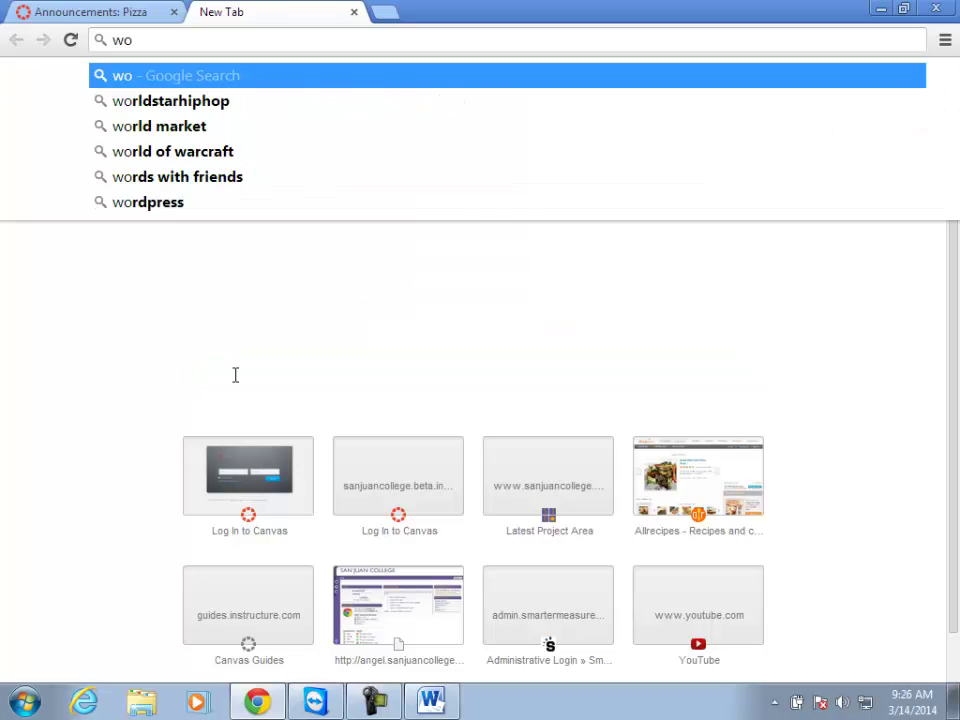
pyautogui.write('nasa')
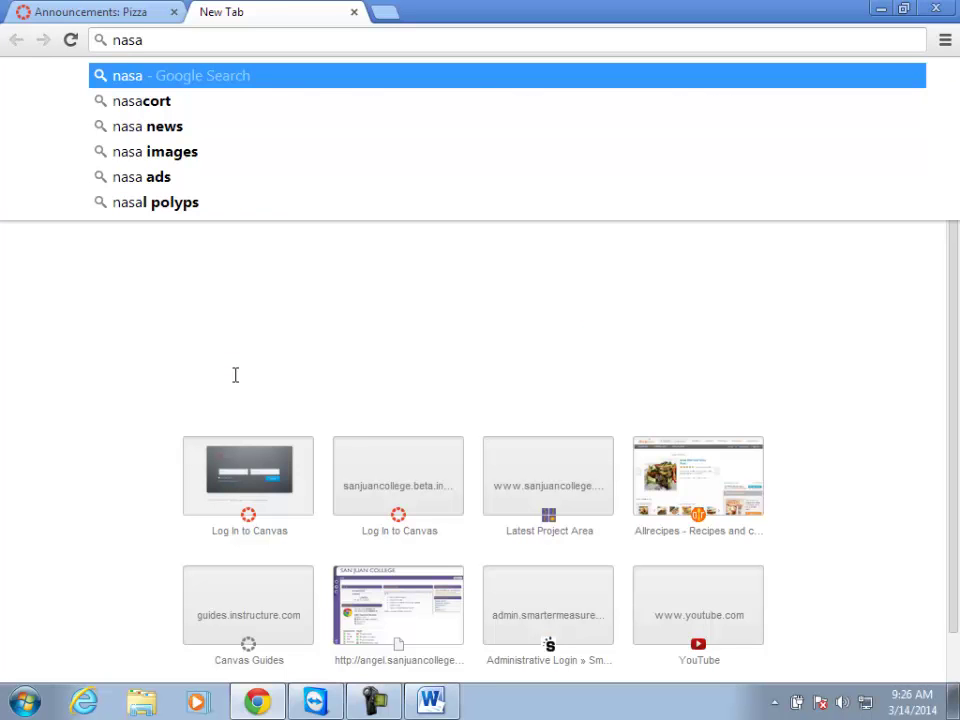
pyautogui.write(' image')
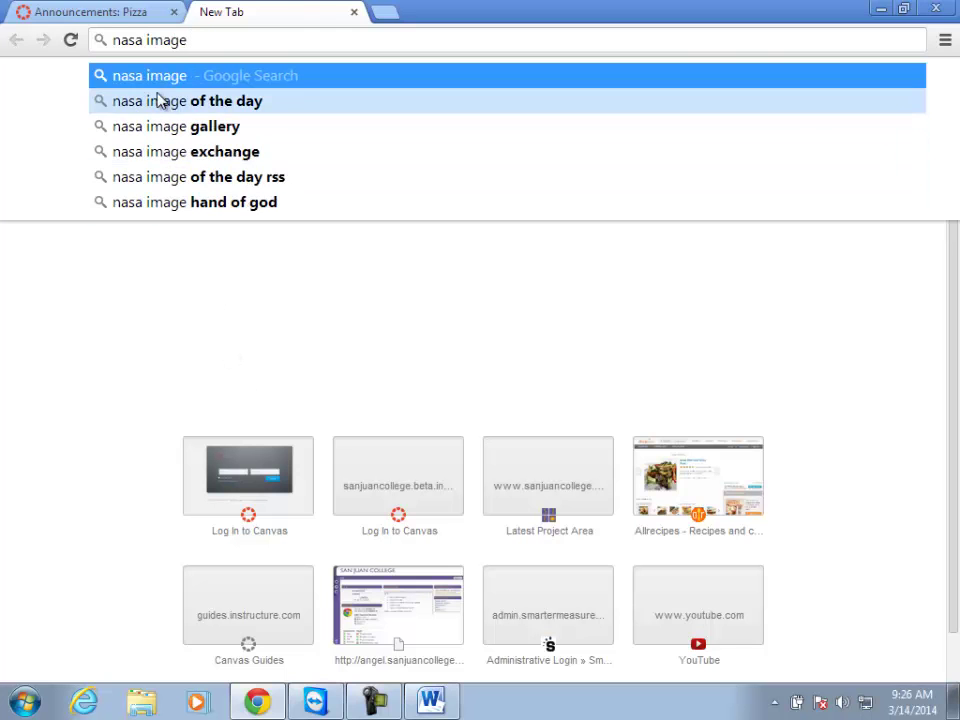
pyautogui.click(163, 101)
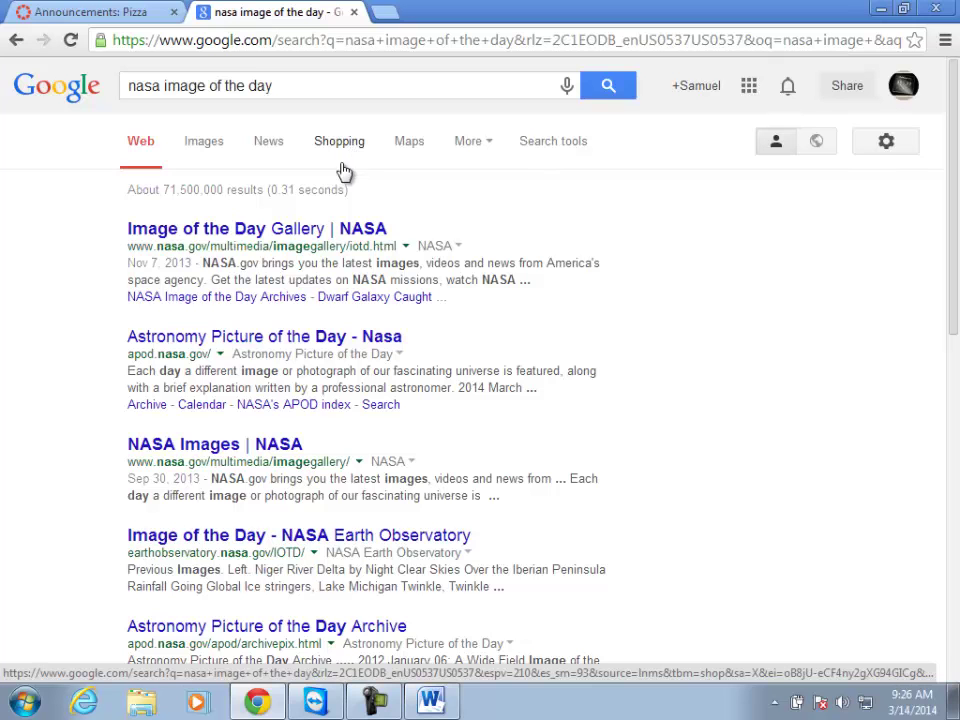
pyautogui.click(211, 237)
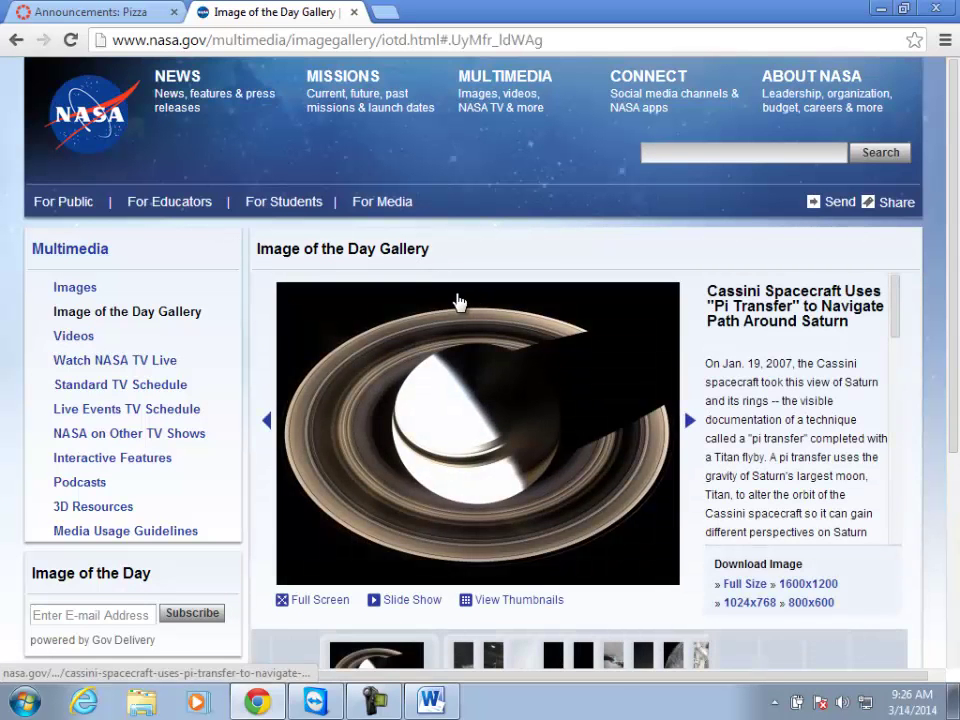
pyautogui.scroll(-3, 456, 302)
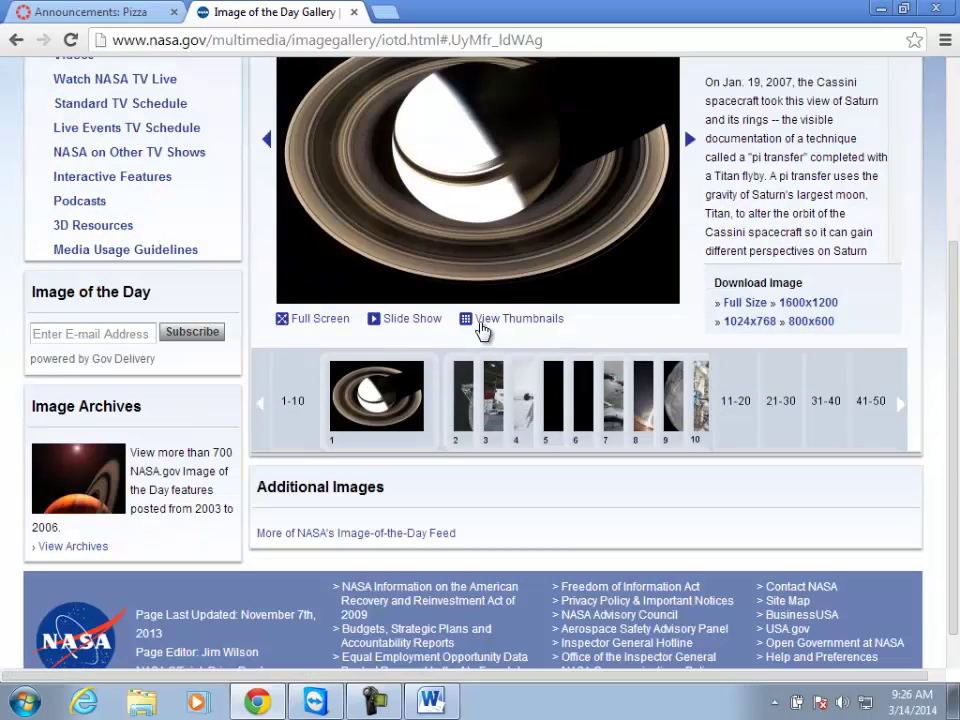
pyautogui.click(460, 379)
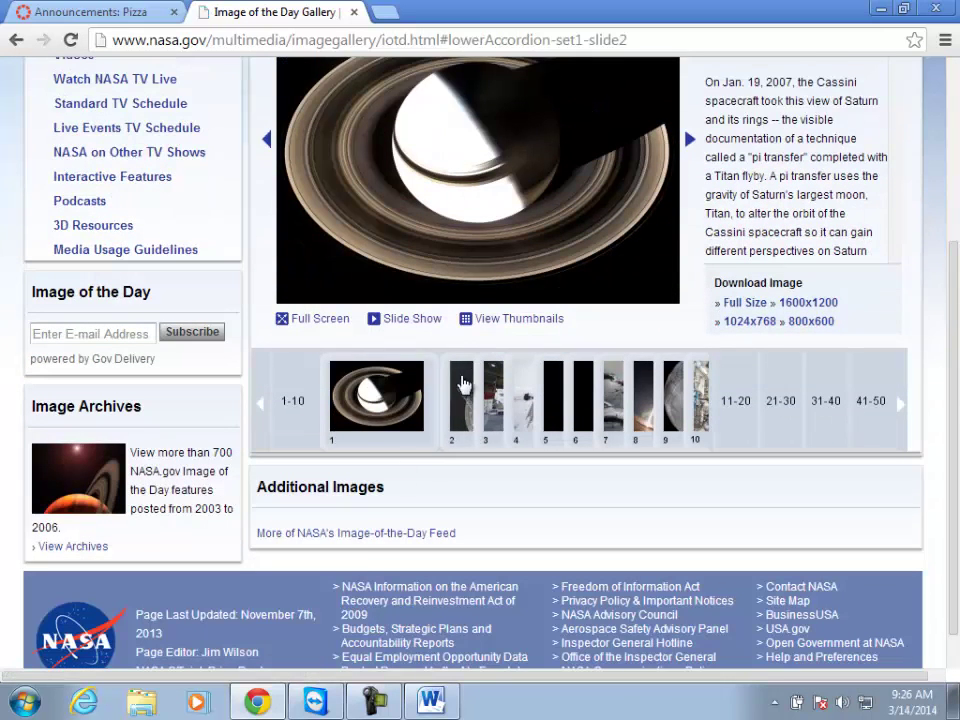
pyautogui.scroll(2, 529, 419)
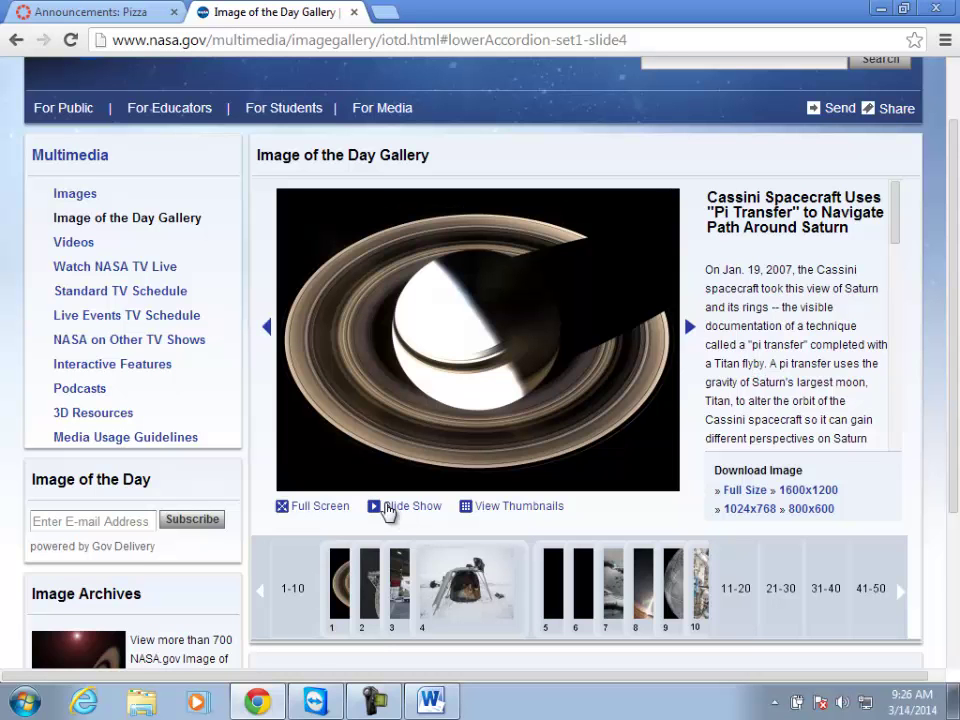
pyautogui.scroll(1, 333, 465)
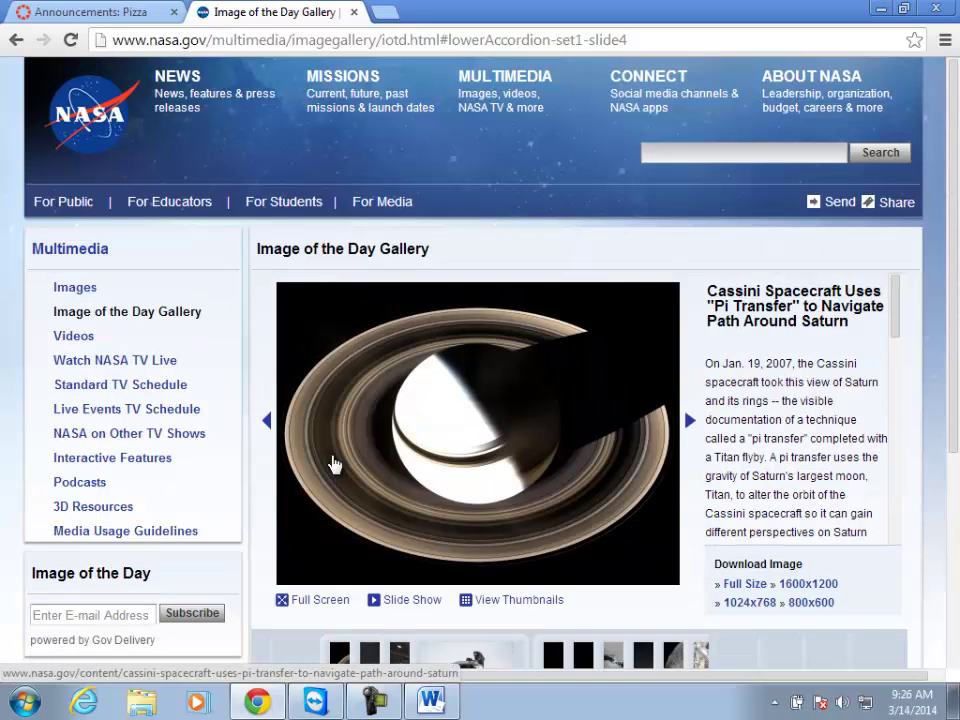
pyautogui.scroll(-3, 333, 465)
pyautogui.click(369, 540)
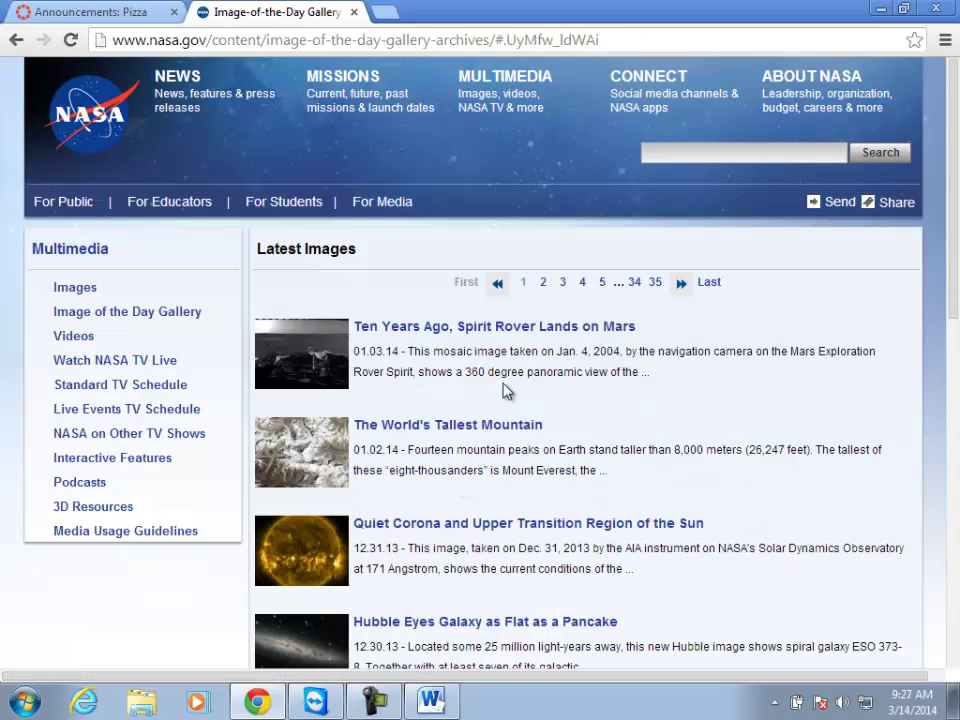
pyautogui.scroll(-8, 506, 392)
pyautogui.scroll(8, 500, 386)
pyautogui.click(90, 320)
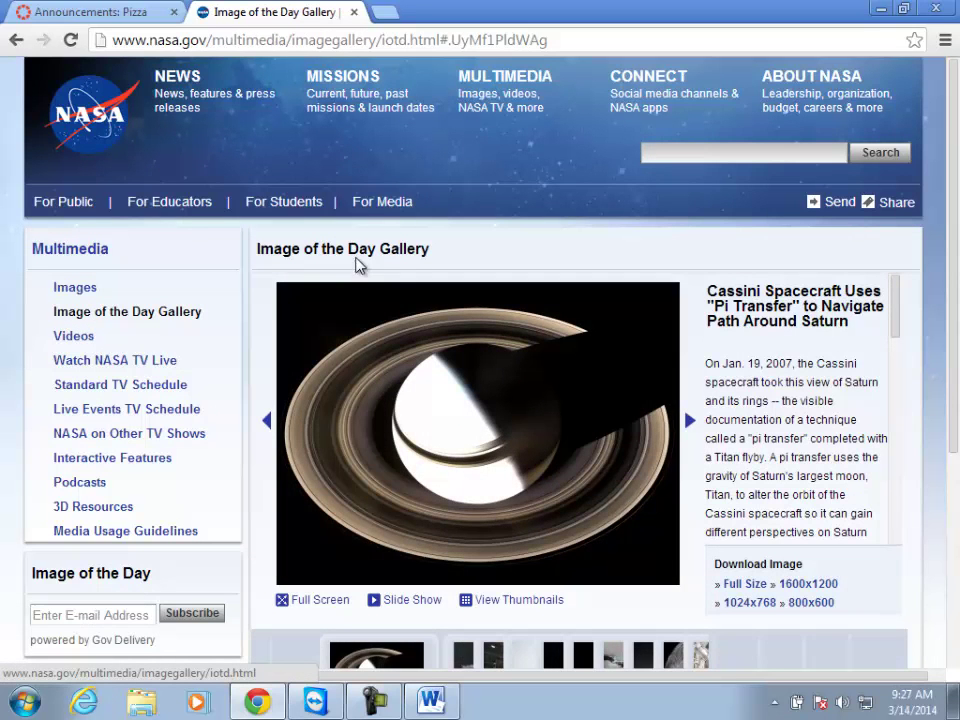
pyautogui.scroll(-3, 456, 305)
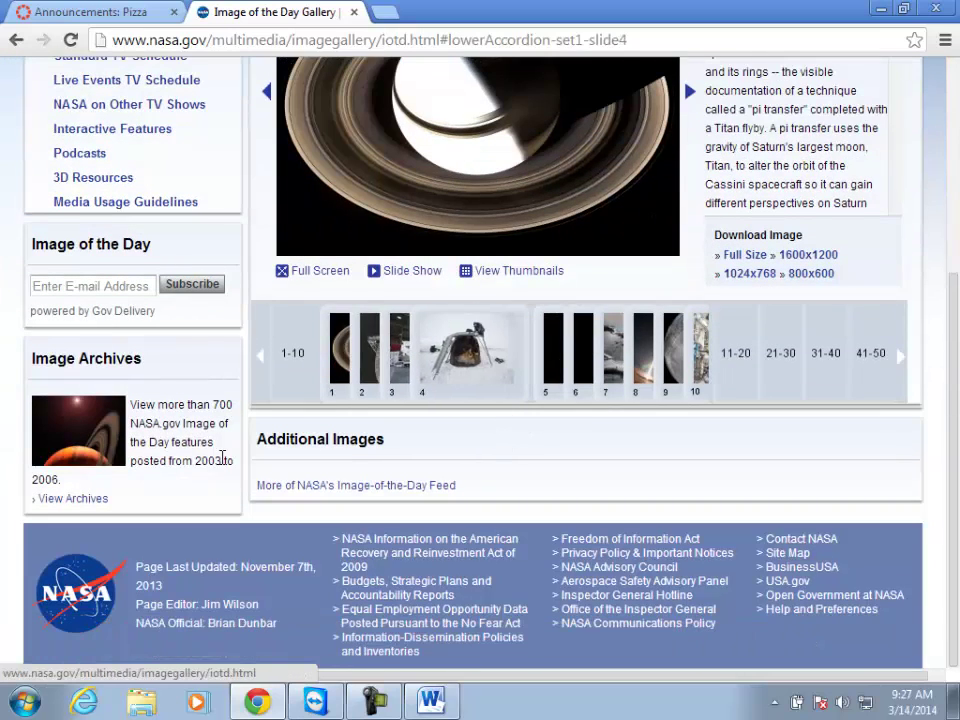
pyautogui.scroll(2, 509, 487)
pyautogui.scroll(-2, 509, 487)
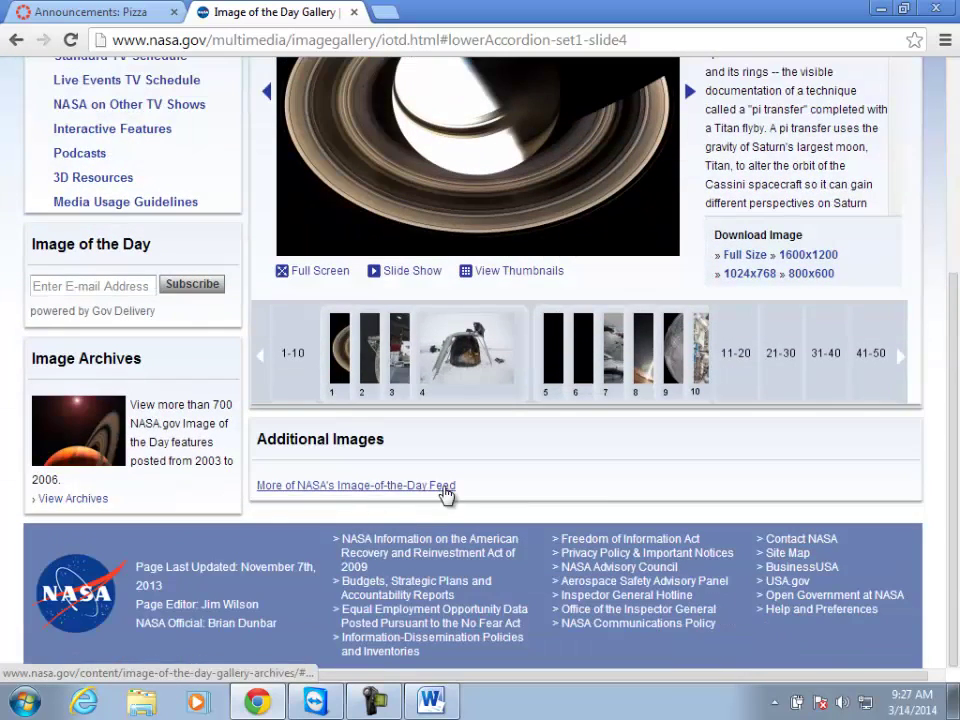
pyautogui.scroll(3, 516, 484)
pyautogui.scroll(1, 520, 483)
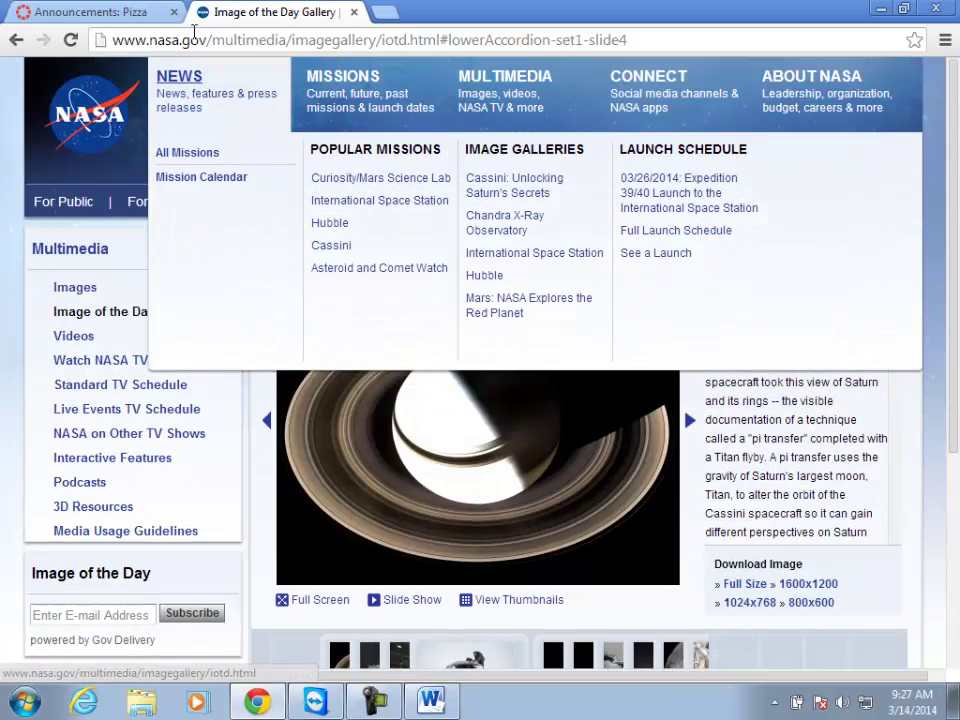
pyautogui.click(198, 40)
pyautogui.tripleClick(198, 40)
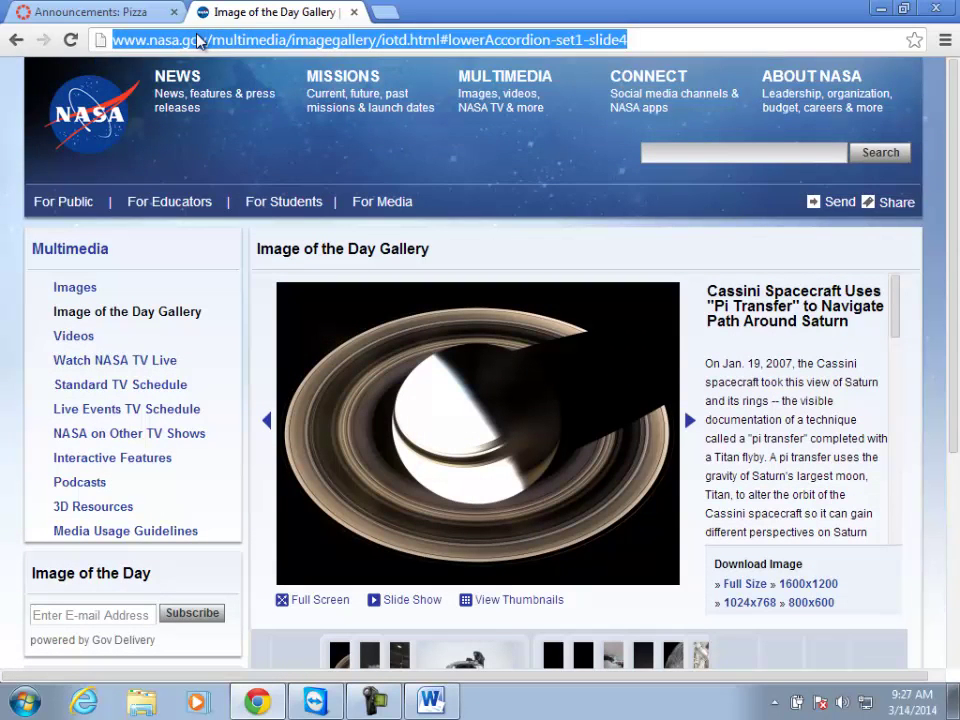
# Go to the google.com homepage from the address bar suggestions.
pyautogui.write('gogo')
pyautogui.press('BackSpace')
pyautogui.press('BackSpace')
pyautogui.write('og')
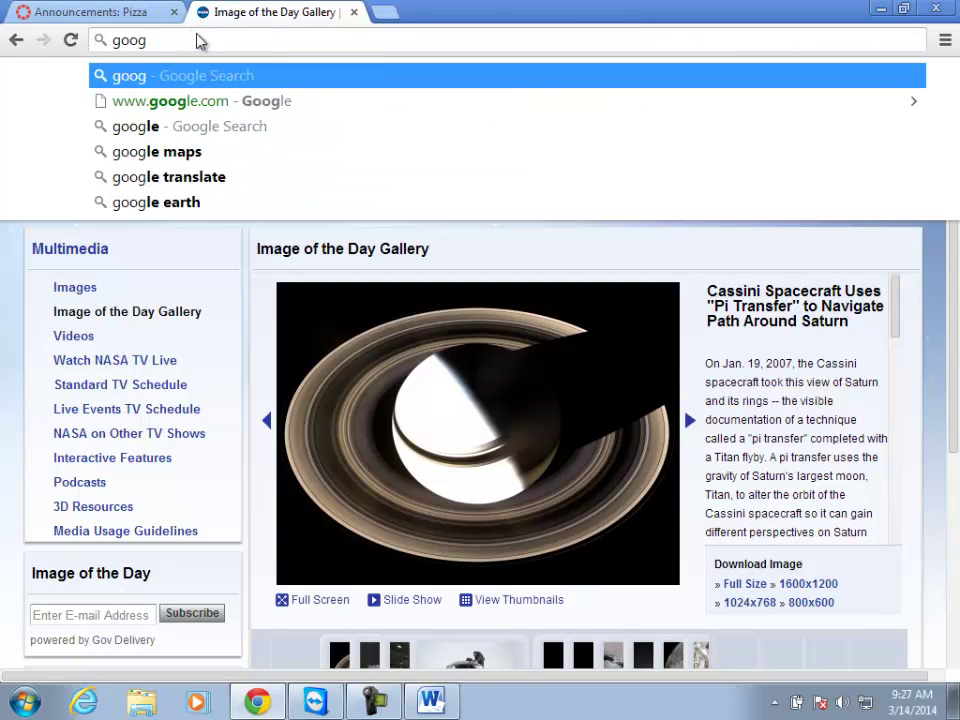
pyautogui.press('Down')
pyautogui.press('Return')
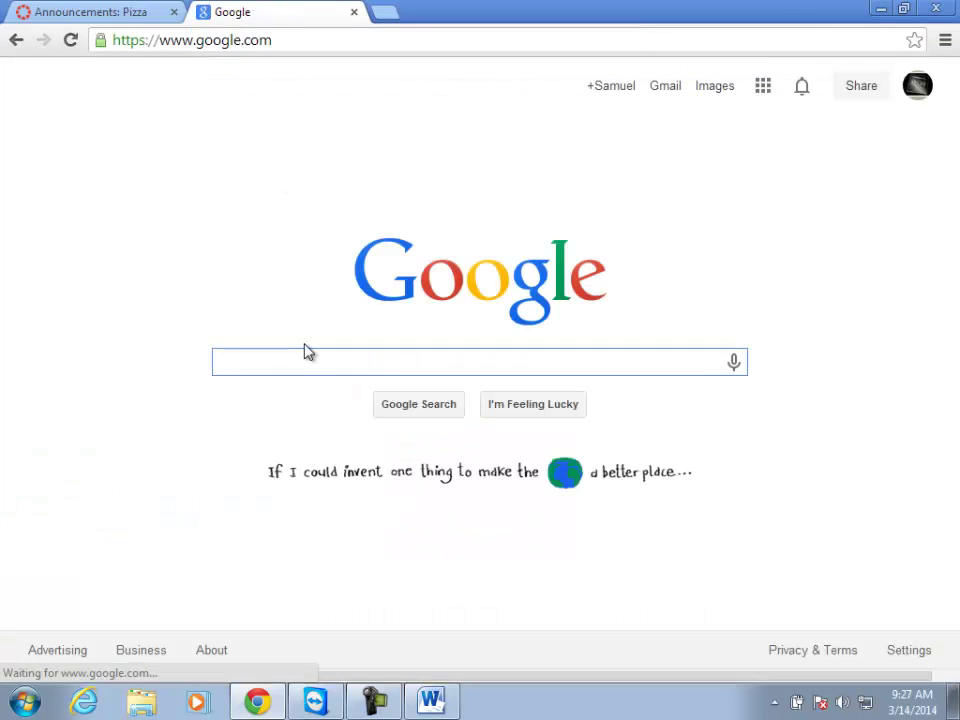
# Search 'word of the day rss feed' and open the A.Word.A.Day RSS Feed result on Wordsmith.org.
pyautogui.write('word of the day')
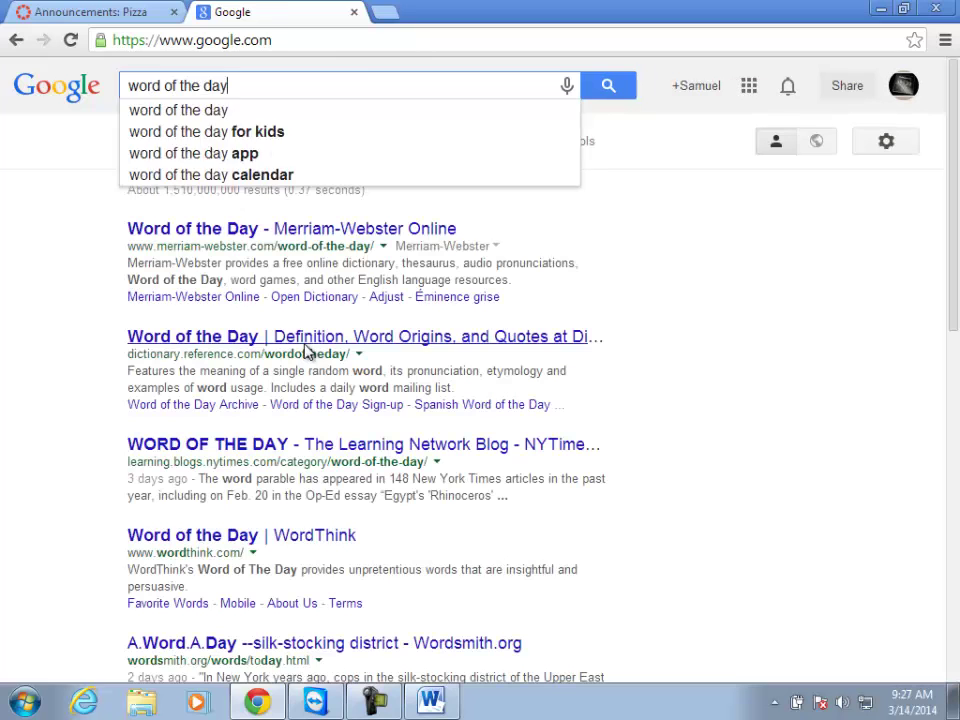
pyautogui.press('Return')
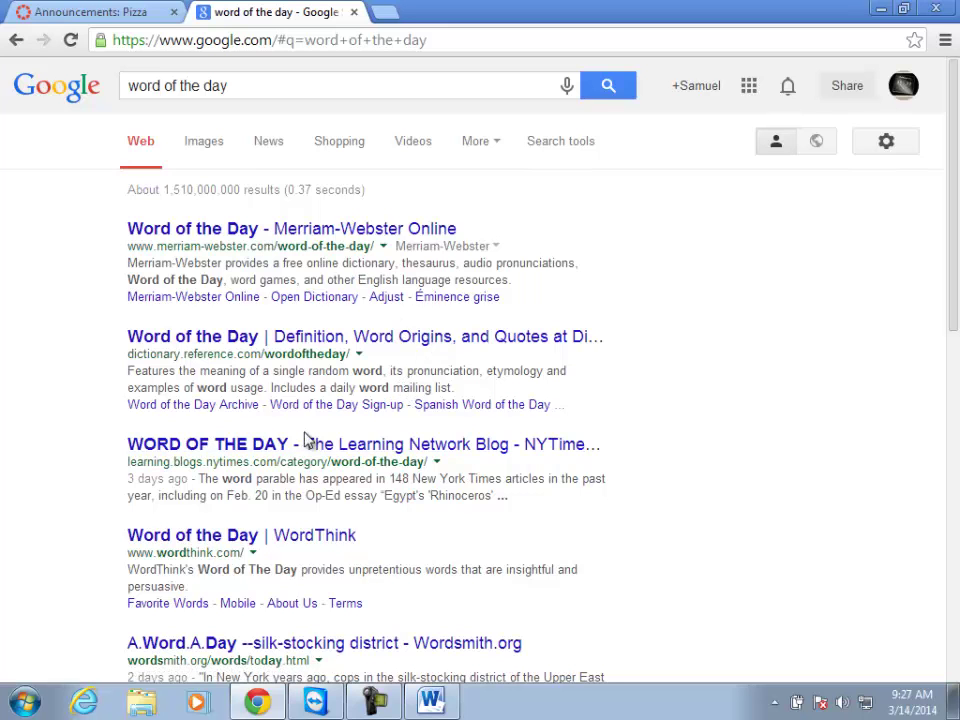
pyautogui.click(254, 84)
pyautogui.write('rss feed')
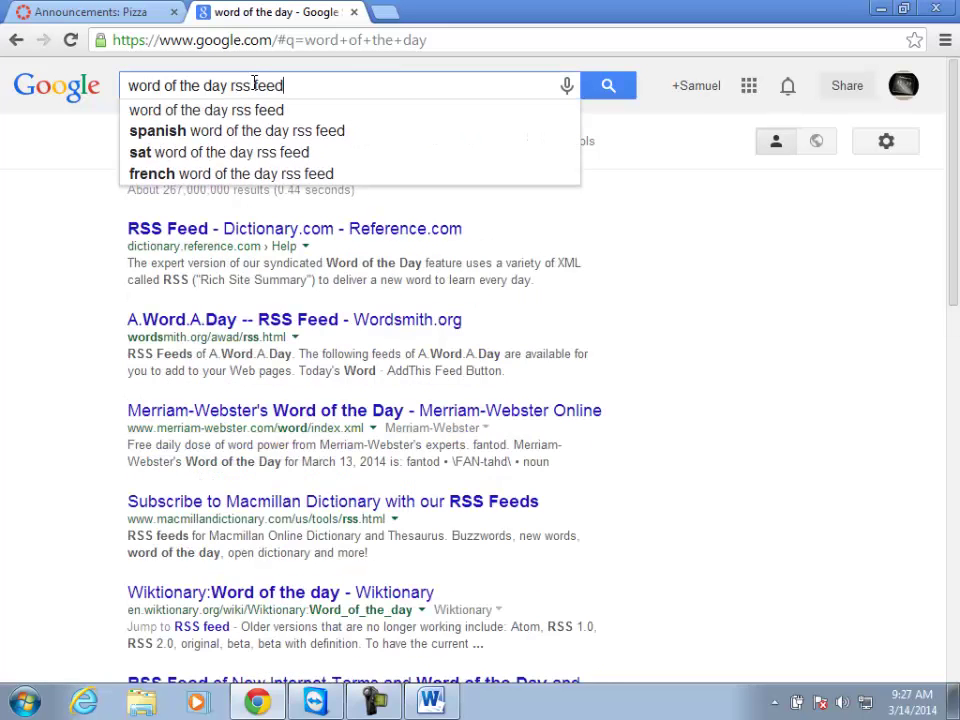
pyautogui.press('Return')
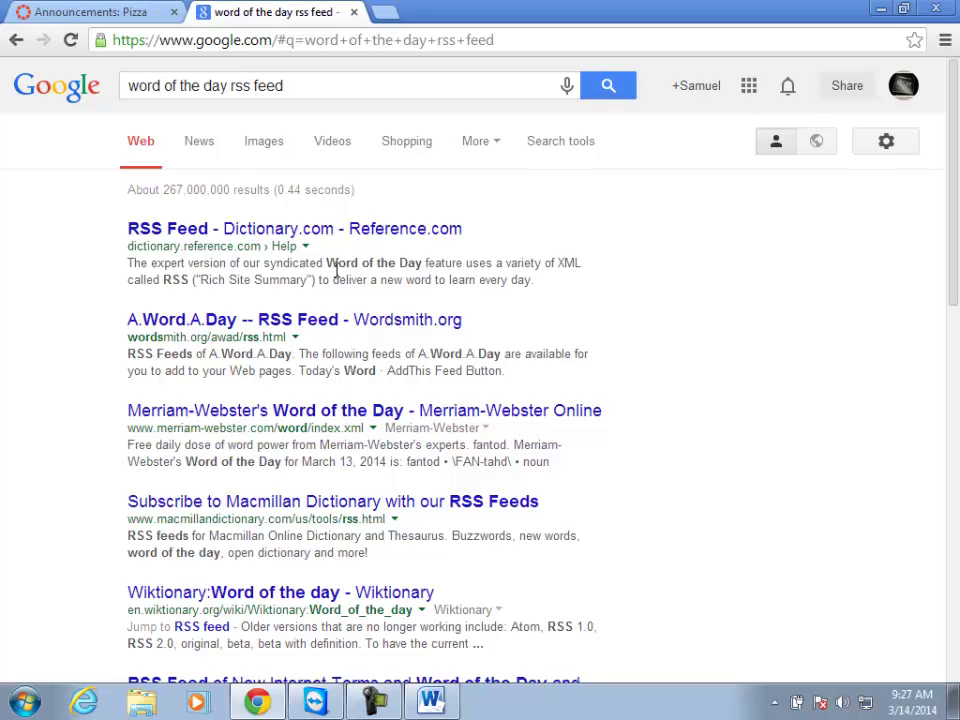
pyautogui.click(297, 320)
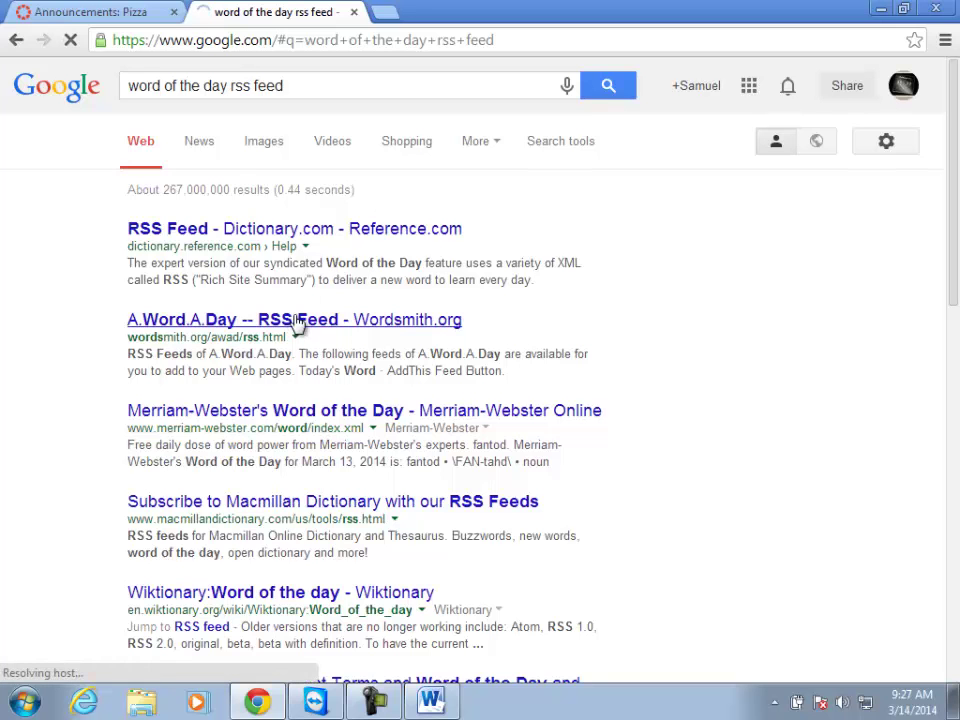
pyautogui.click(297, 308)
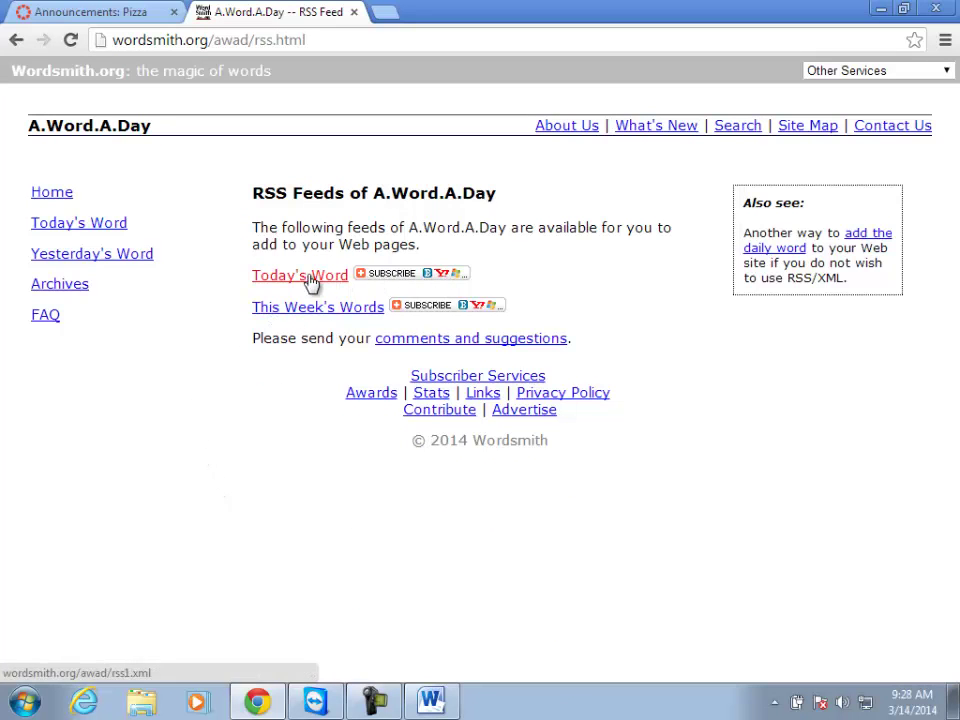
# Copy the Today's Word feed URL (wordsmith.org/awad/rss1.xml), close that tab and return to Canvas.
pyautogui.click(436, 284)
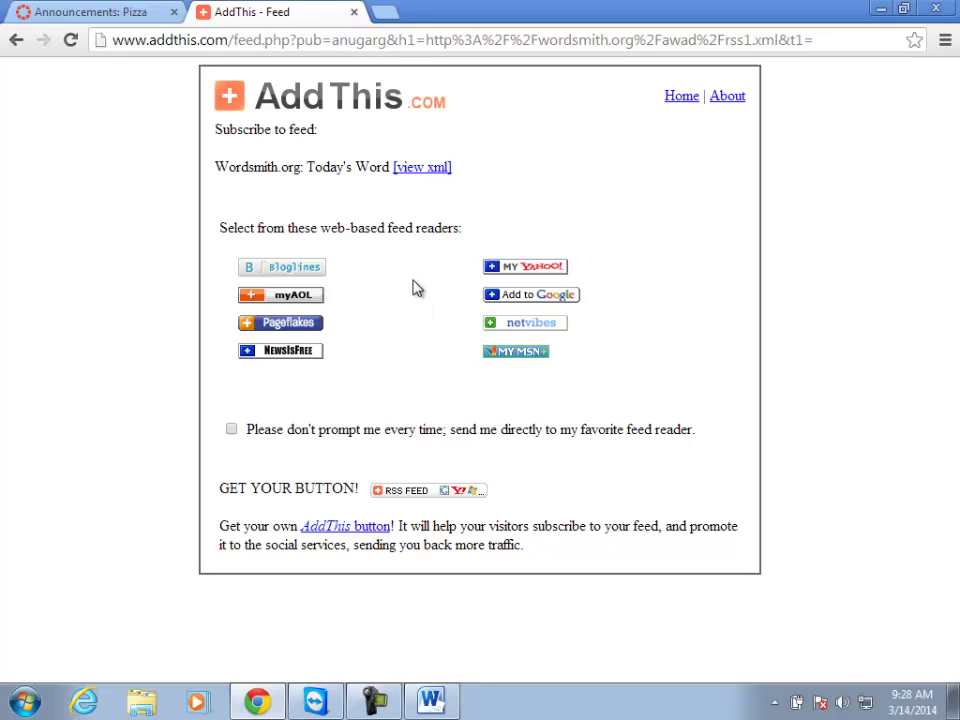
pyautogui.click(428, 168)
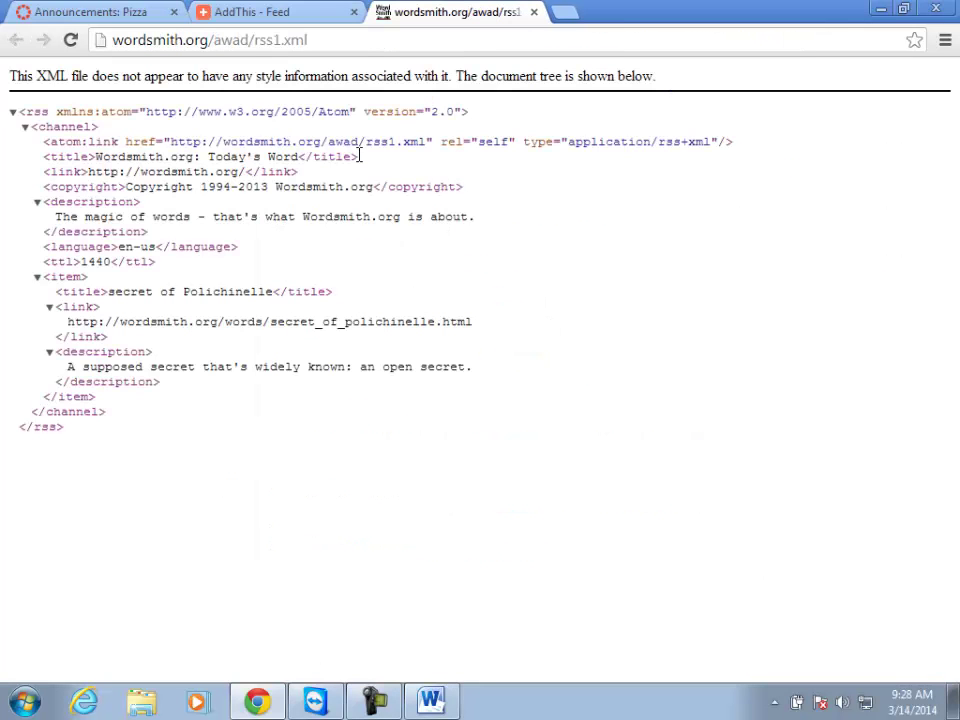
pyautogui.click(175, 47)
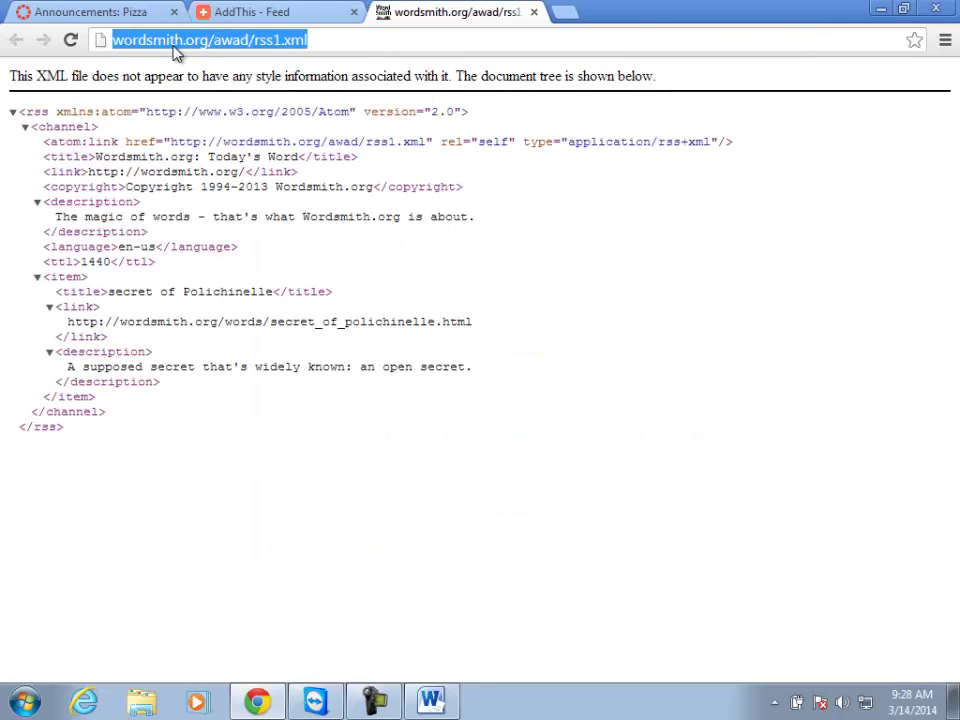
pyautogui.rightClick(183, 49)
pyautogui.click(214, 107)
pyautogui.click(533, 12)
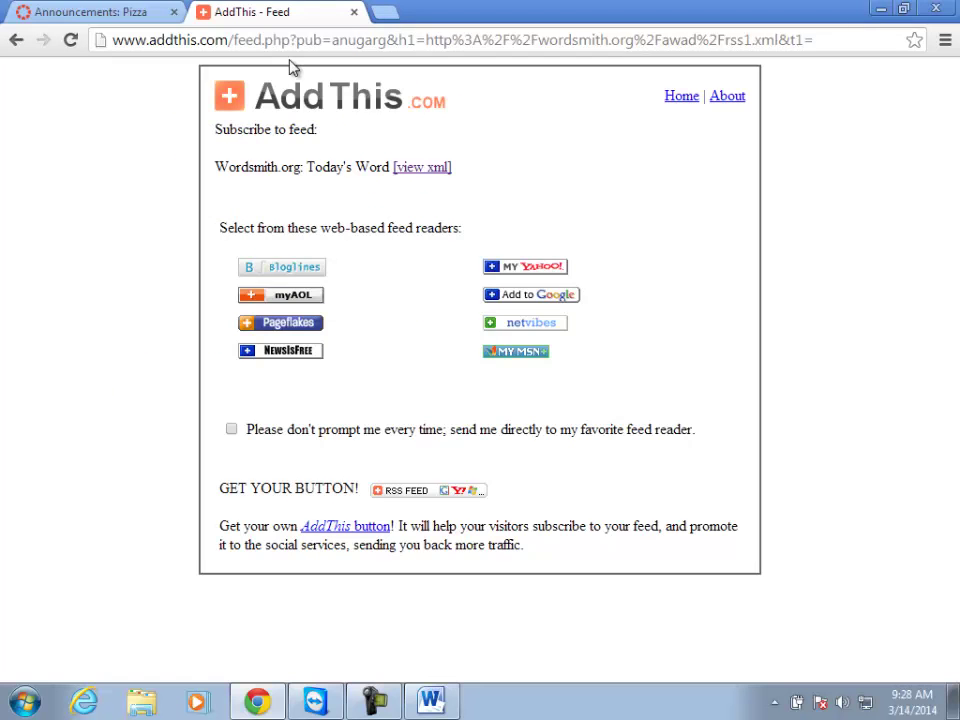
pyautogui.click(68, 12)
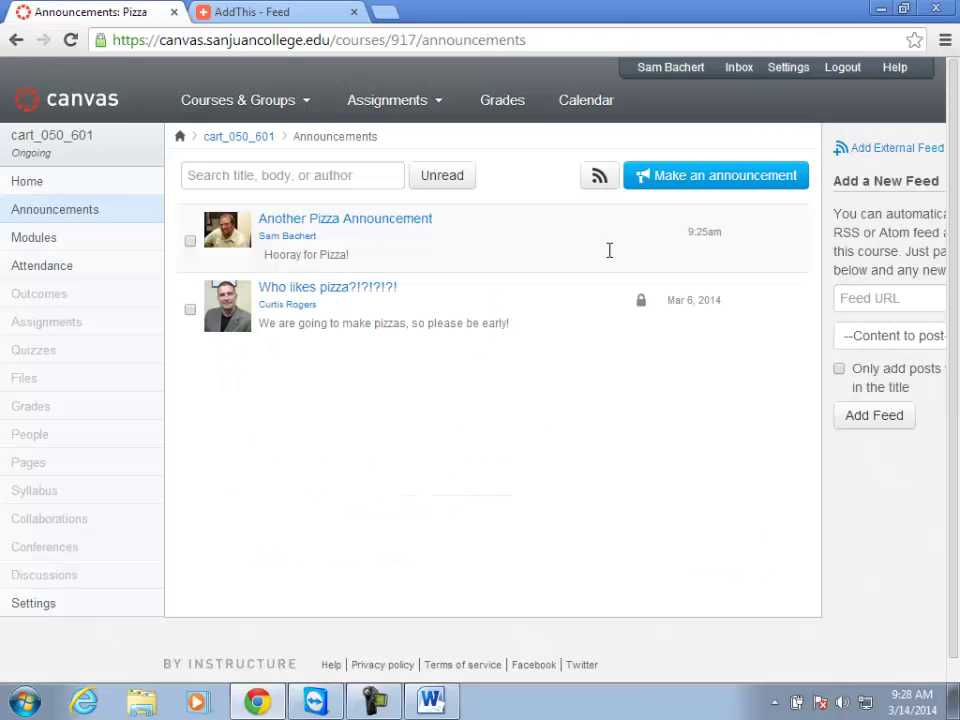
# Add the pasted wordsmith.org URL as an external feed posting Full article, then open it to check.
pyautogui.click(853, 298)
pyautogui.hotkey('ctrl', 'v')
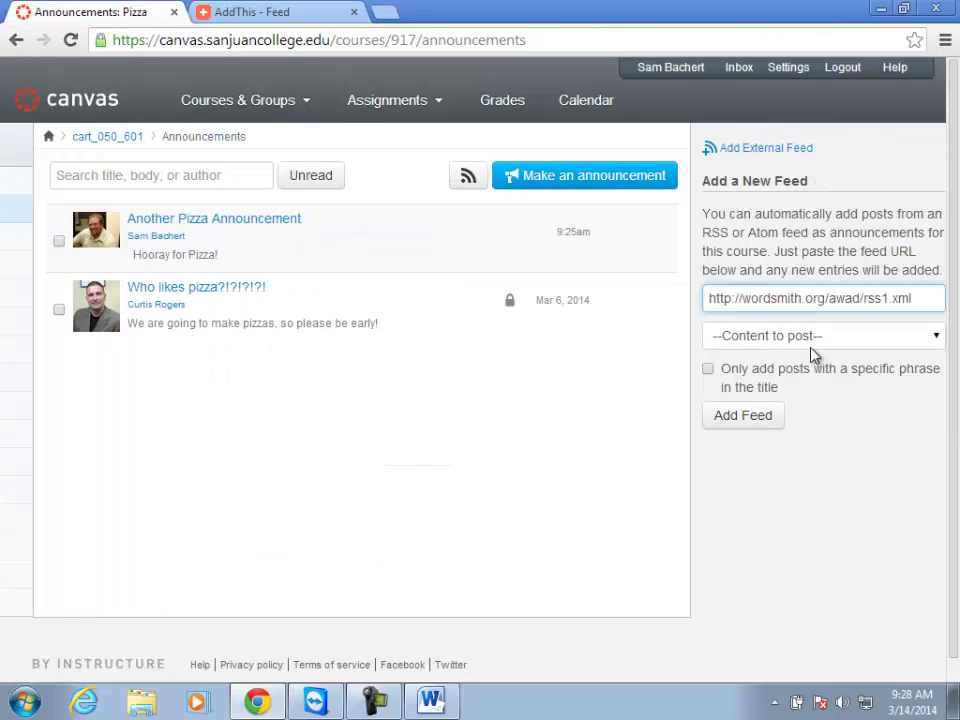
pyautogui.click(813, 340)
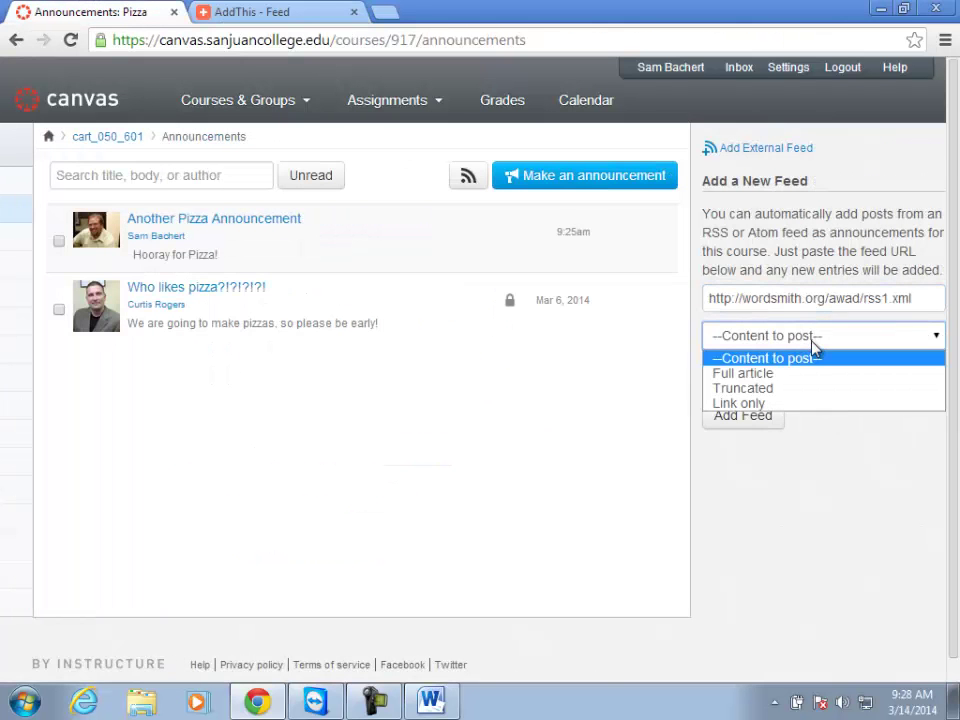
pyautogui.click(766, 376)
pyautogui.click(765, 418)
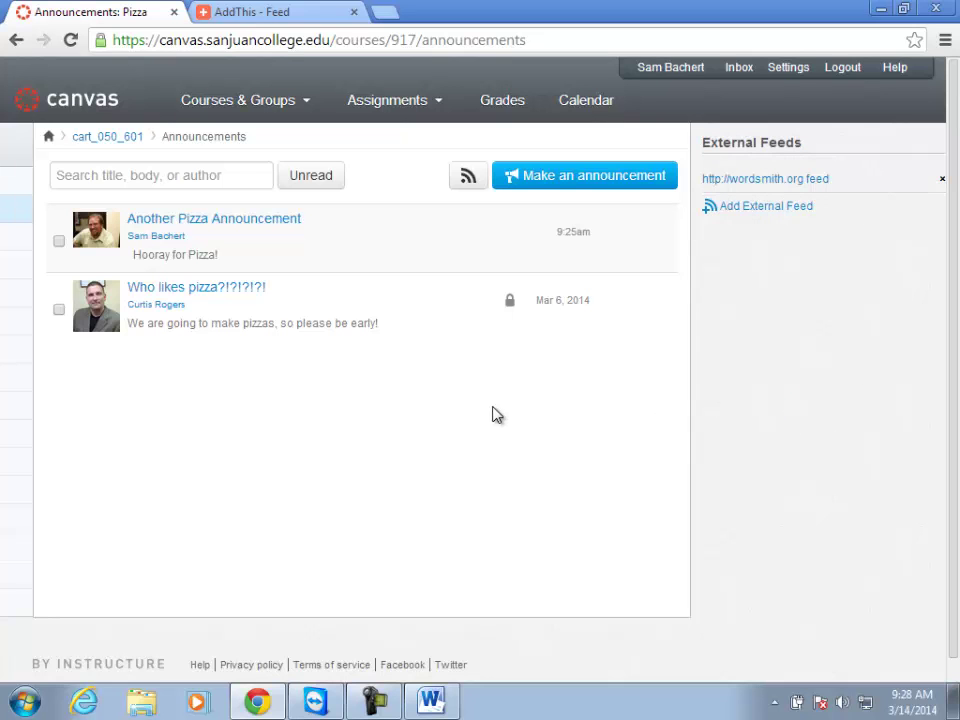
pyautogui.click(764, 180)
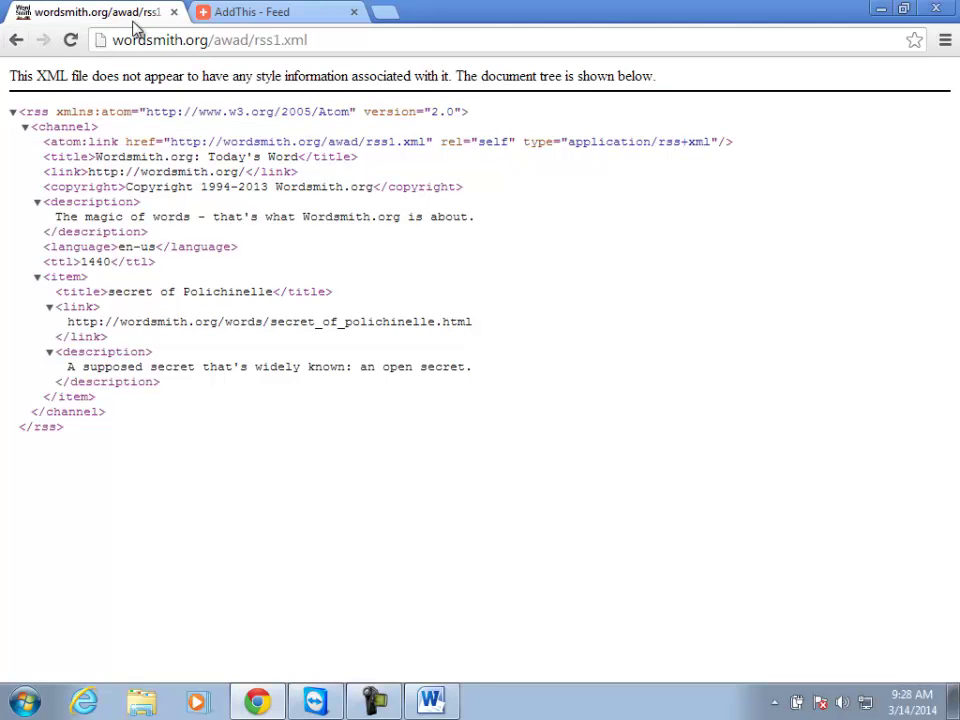
# Return to the Pizza course Announcements page showing wordsmith.org under External Feeds.
pyautogui.click(16, 41)
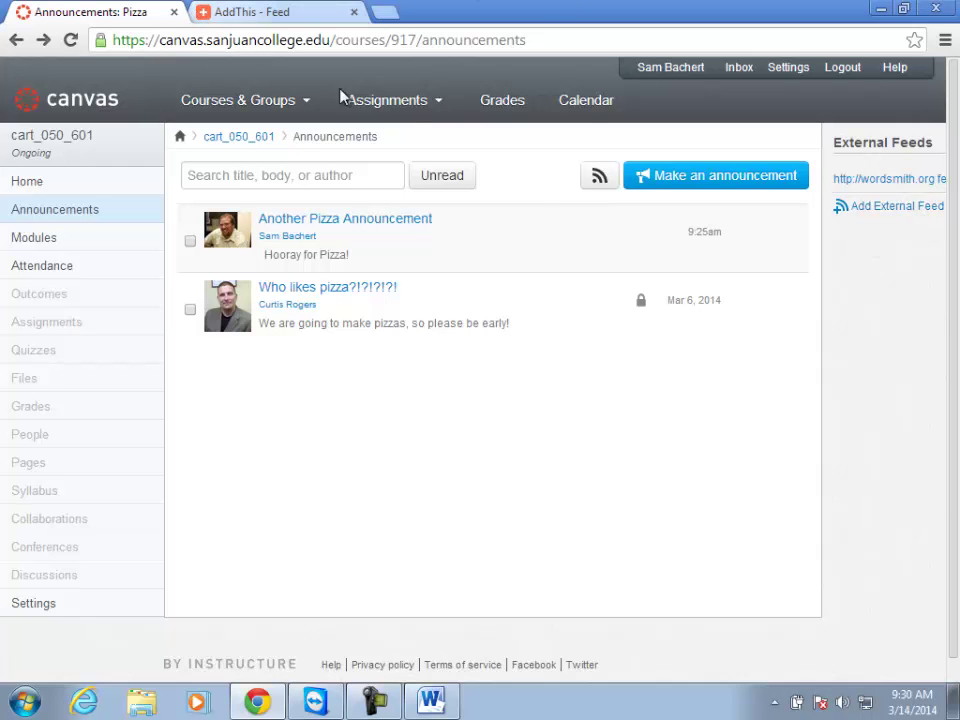
# Close the AddThis feed page to get back to the cart_050_601 announcements list.
pyautogui.click(270, 10)
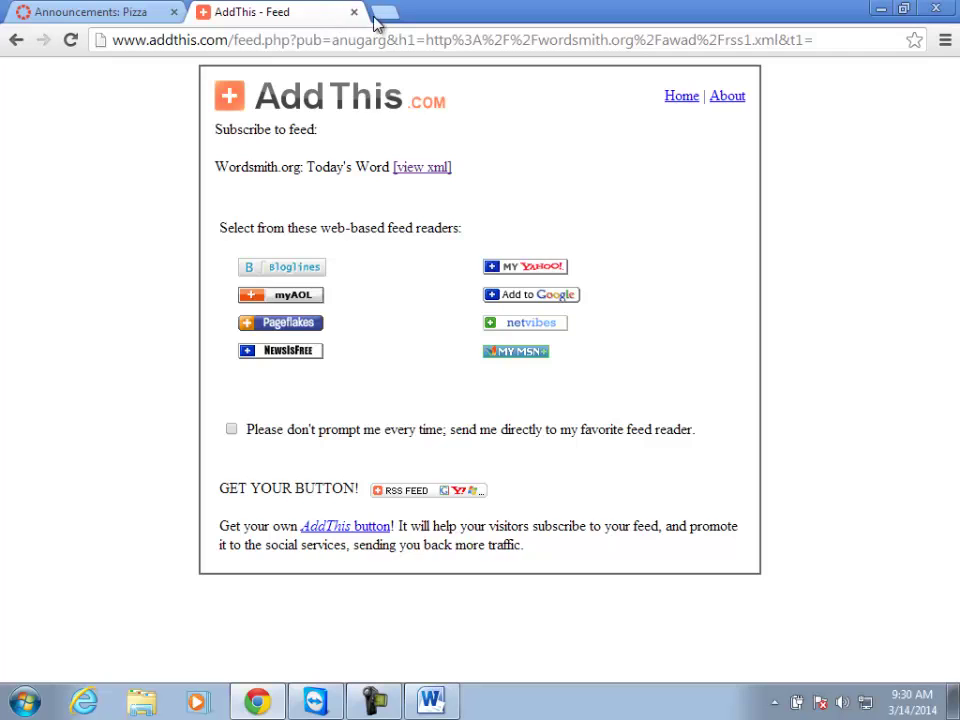
pyautogui.click(354, 12)
pyautogui.moveTo(397, 128)
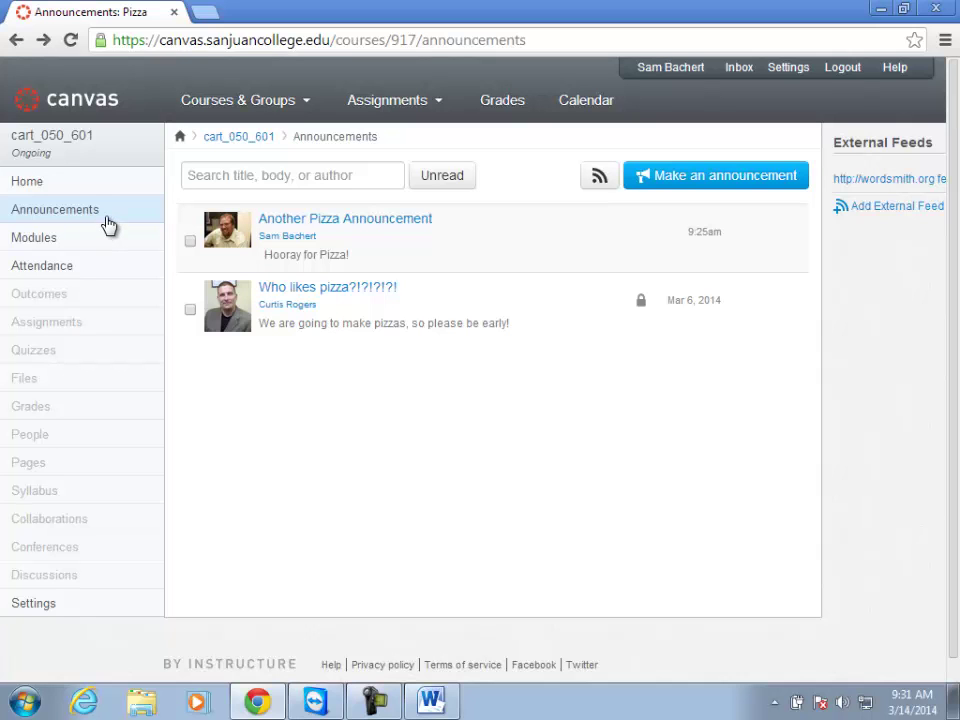
# Move through Grades, the Pizza course home and Settings to enter Student View as the test student.
pyautogui.click(31, 410)
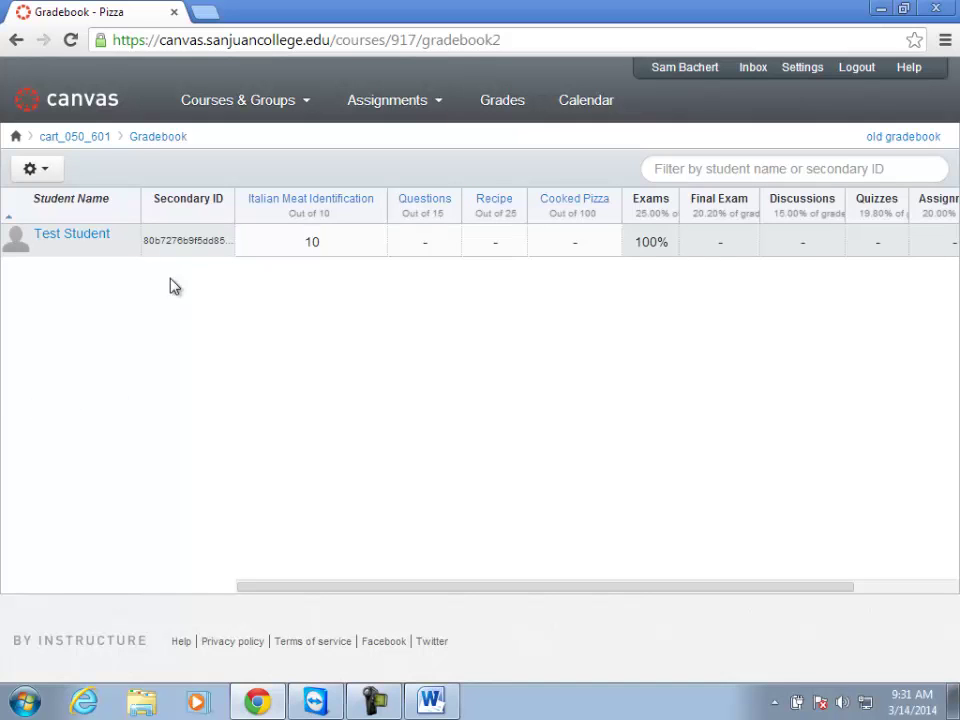
pyautogui.click(225, 110)
pyautogui.click(81, 140)
pyautogui.click(40, 604)
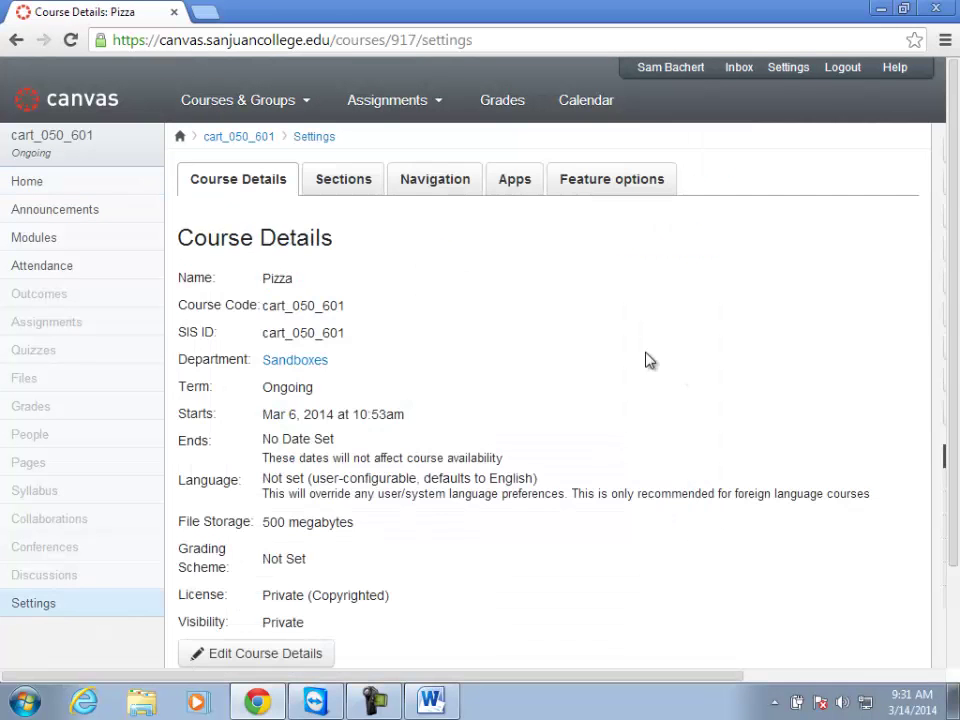
pyautogui.moveTo(417, 673); pyautogui.dragTo(664, 655)
pyautogui.hotkey('alt', 'Left')
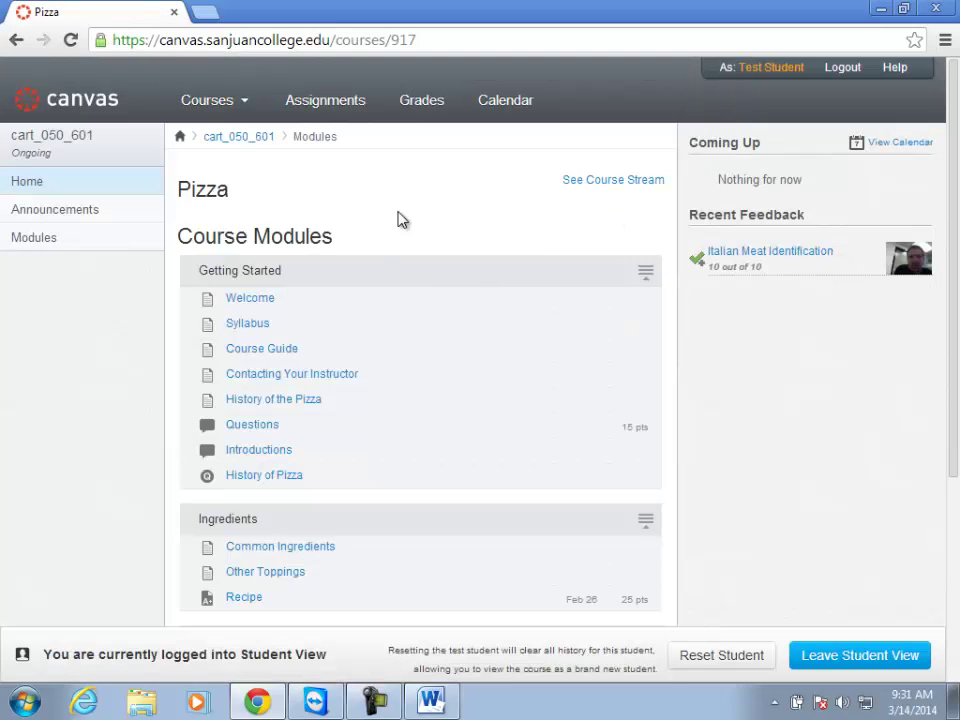
# Show the test student's grades: Italian Meat Identification 10 out of 10, 100% total.
pyautogui.click(419, 100)
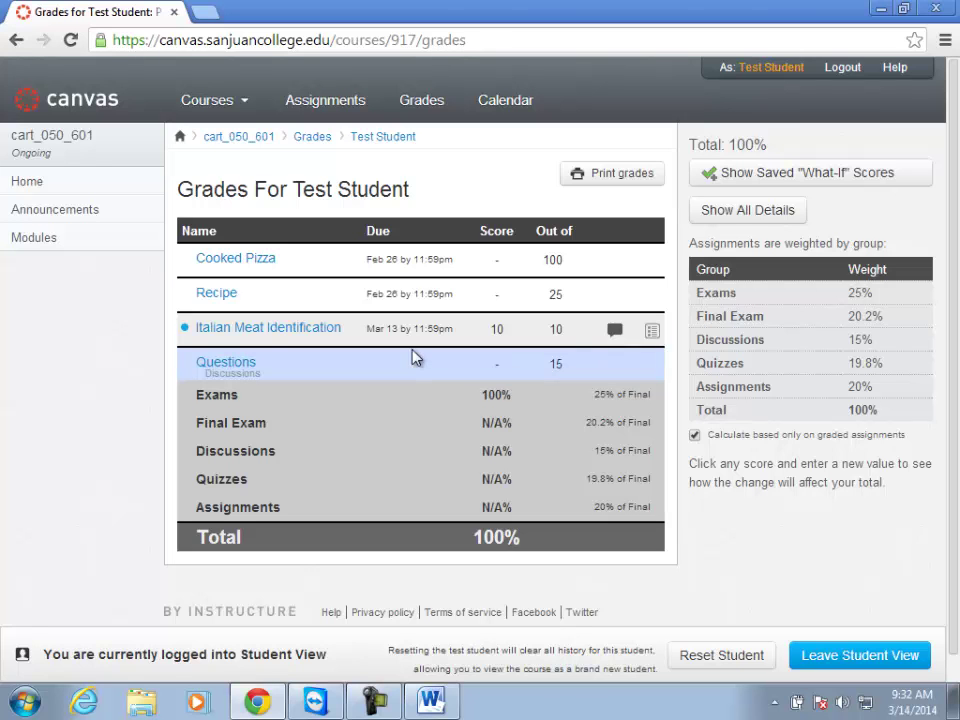
pyautogui.click(507, 374)
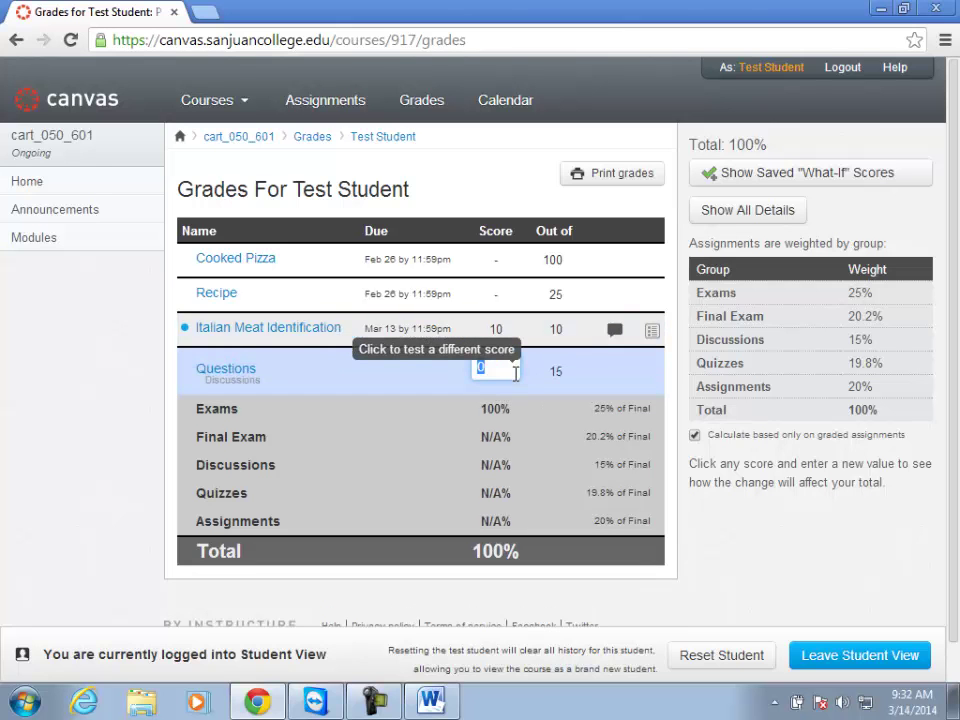
pyautogui.write('10')
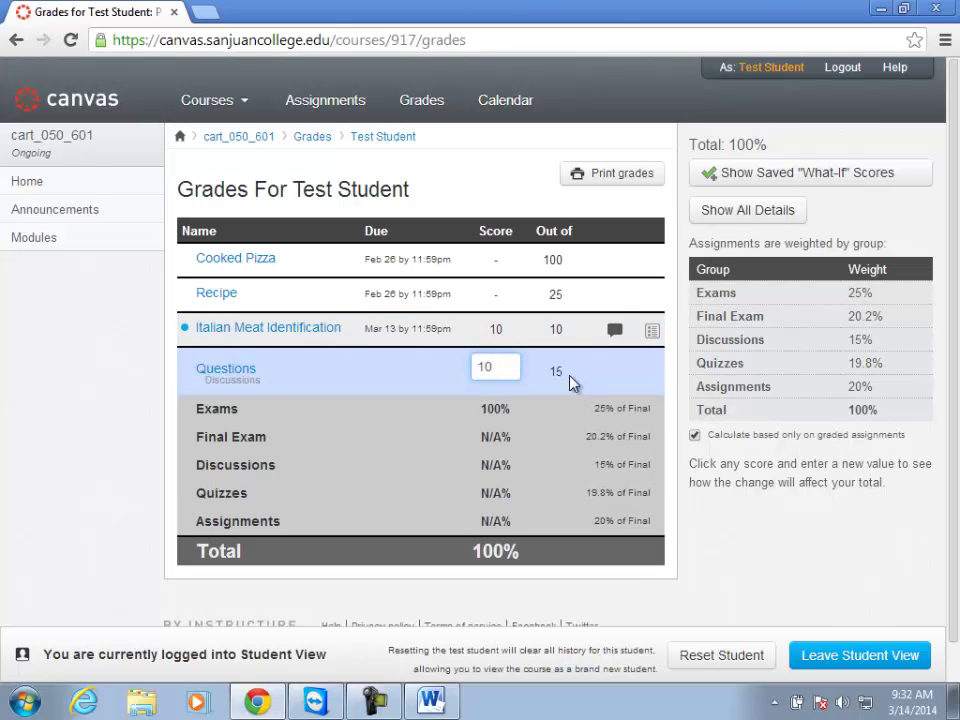
pyautogui.press('Return')
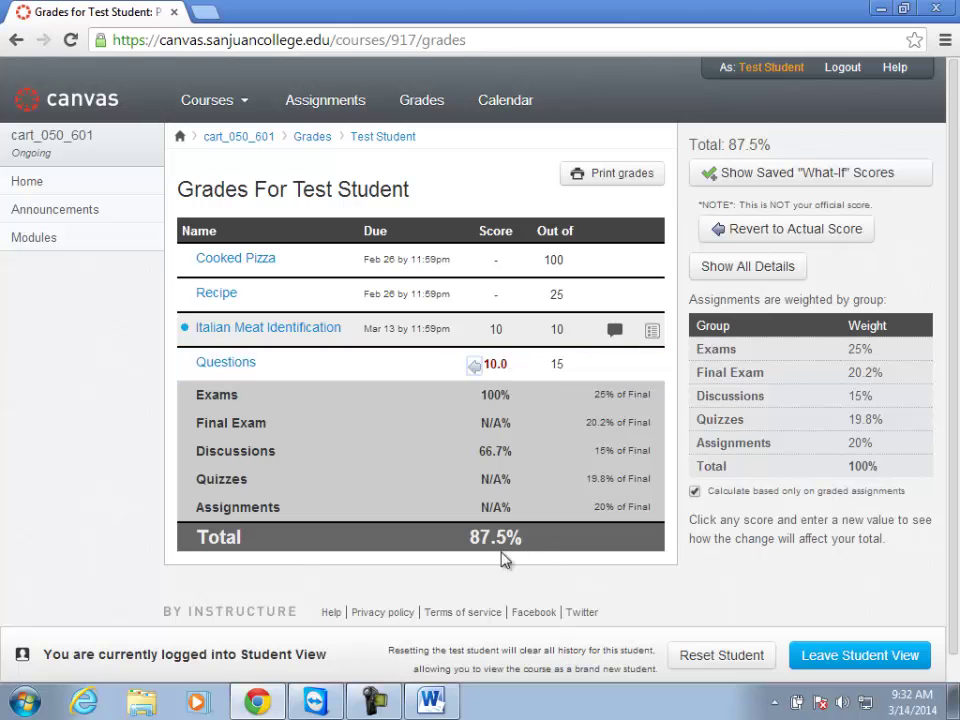
pyautogui.click(491, 264)
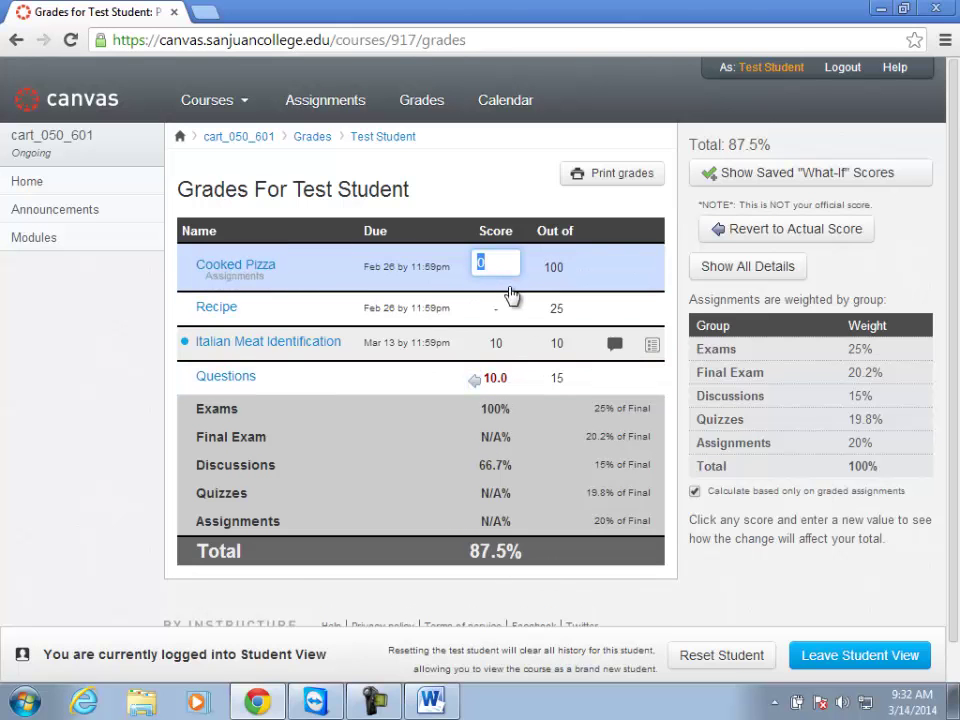
pyautogui.write('90')
pyautogui.press('Return')
pyautogui.click(494, 296)
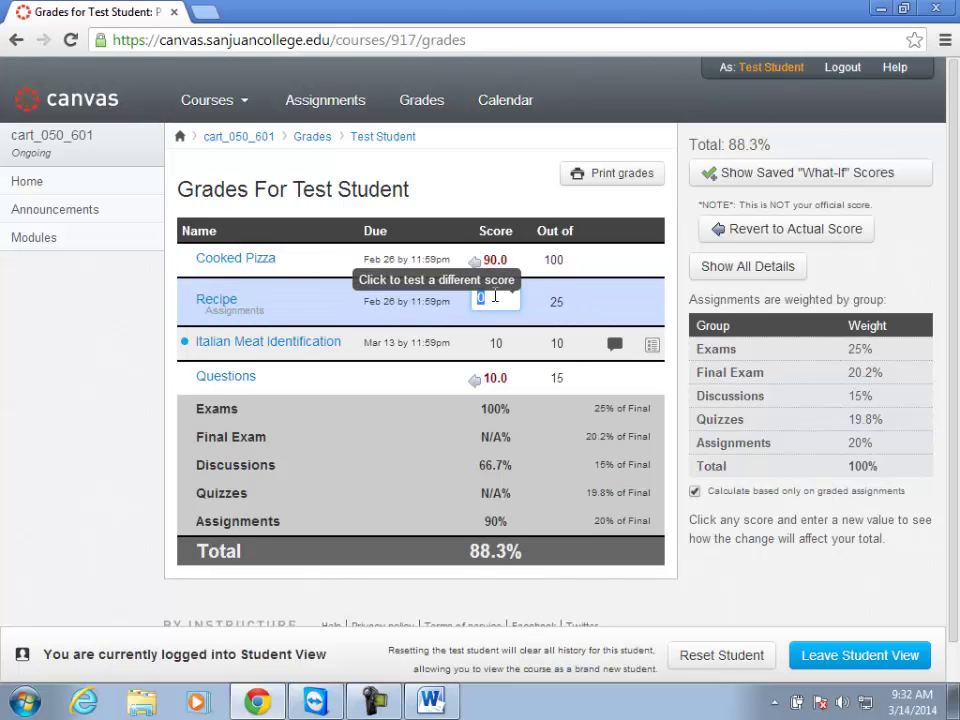
pyautogui.write('20')
pyautogui.press('Return')
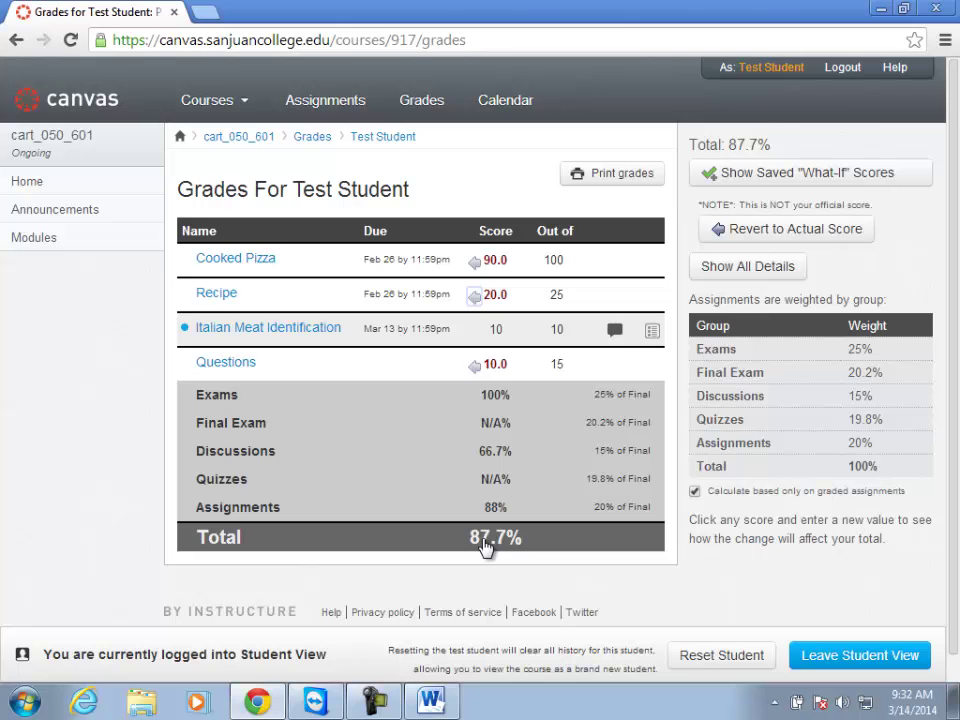
pyautogui.click(800, 233)
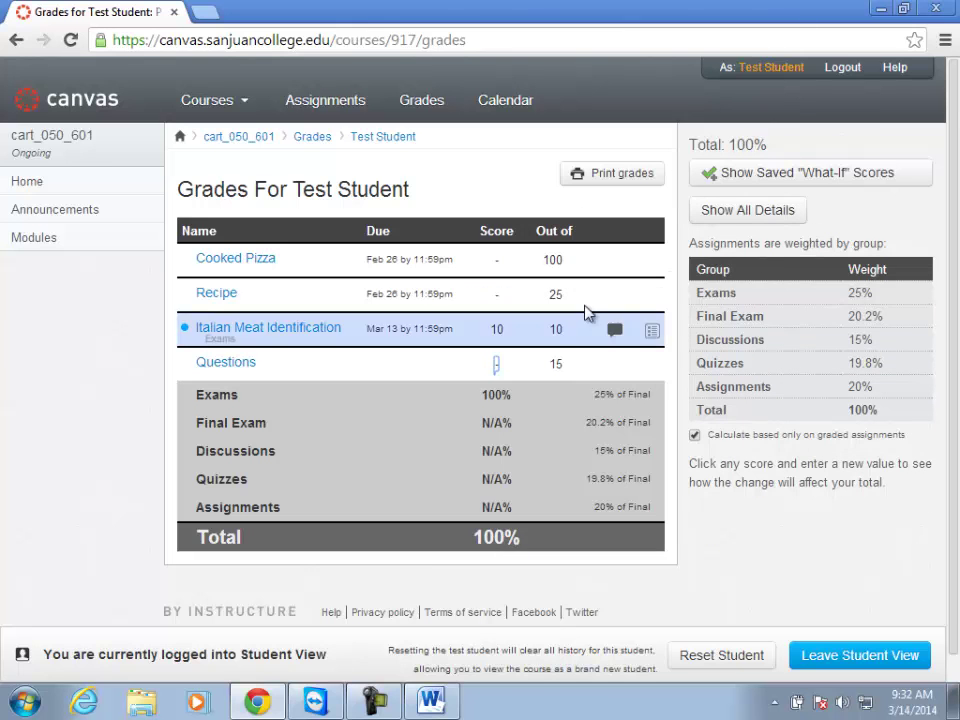
pyautogui.click(505, 266)
pyautogui.write('20')
pyautogui.press('Return')
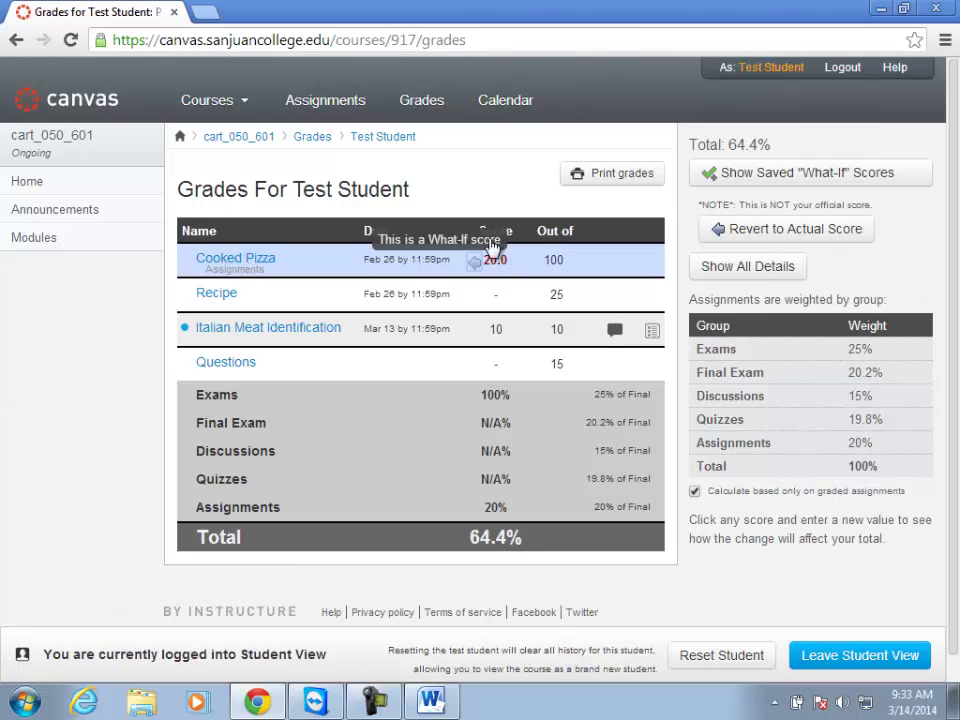
pyautogui.click(475, 260)
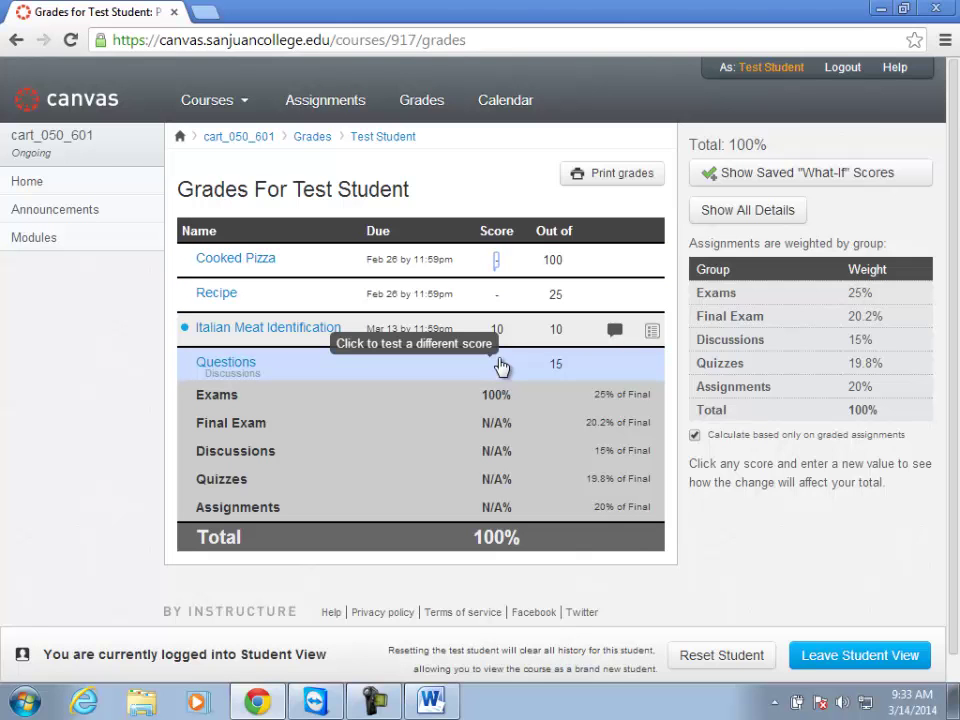
pyautogui.click(497, 263)
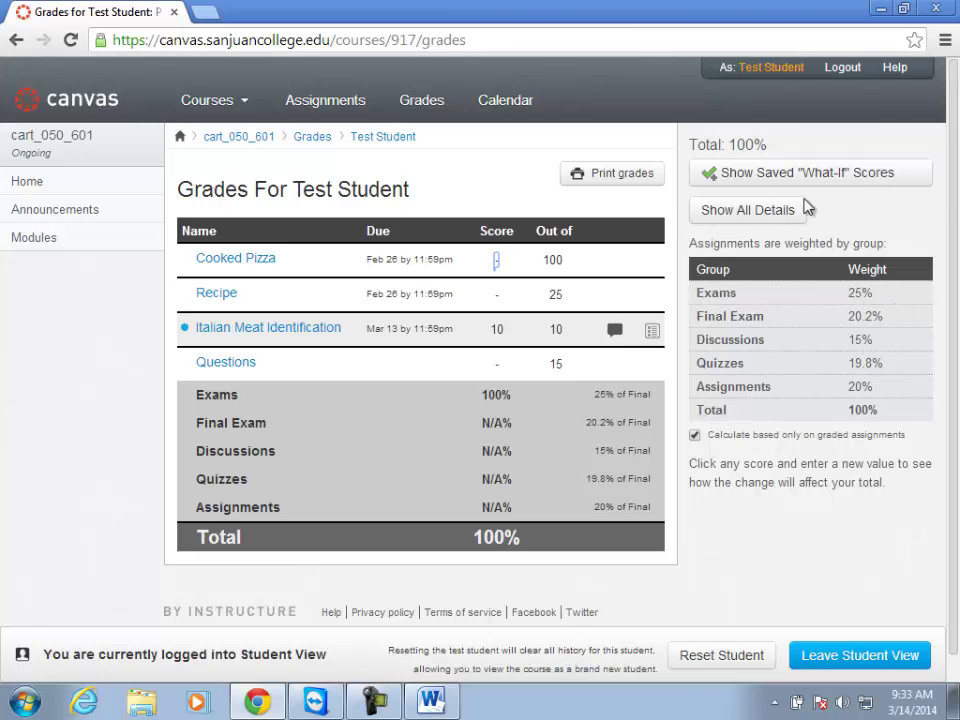
# Dismiss the Cooked Pizza score box unchanged, leave Student View, and return to the Pizza course home.
pyautogui.click(503, 203)
pyautogui.click(850, 656)
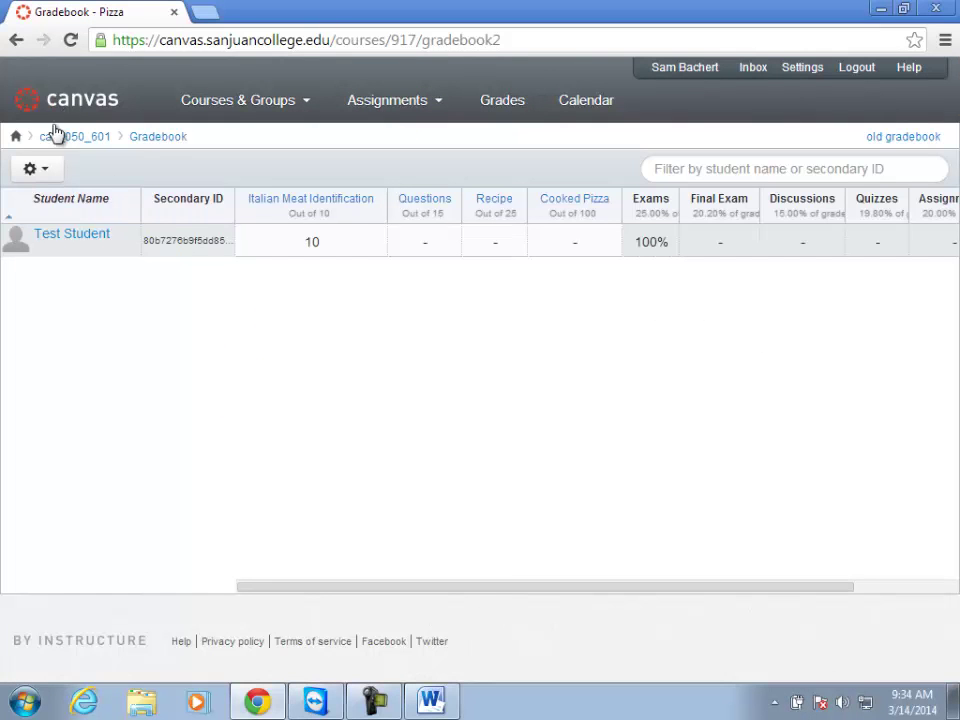
pyautogui.click(70, 137)
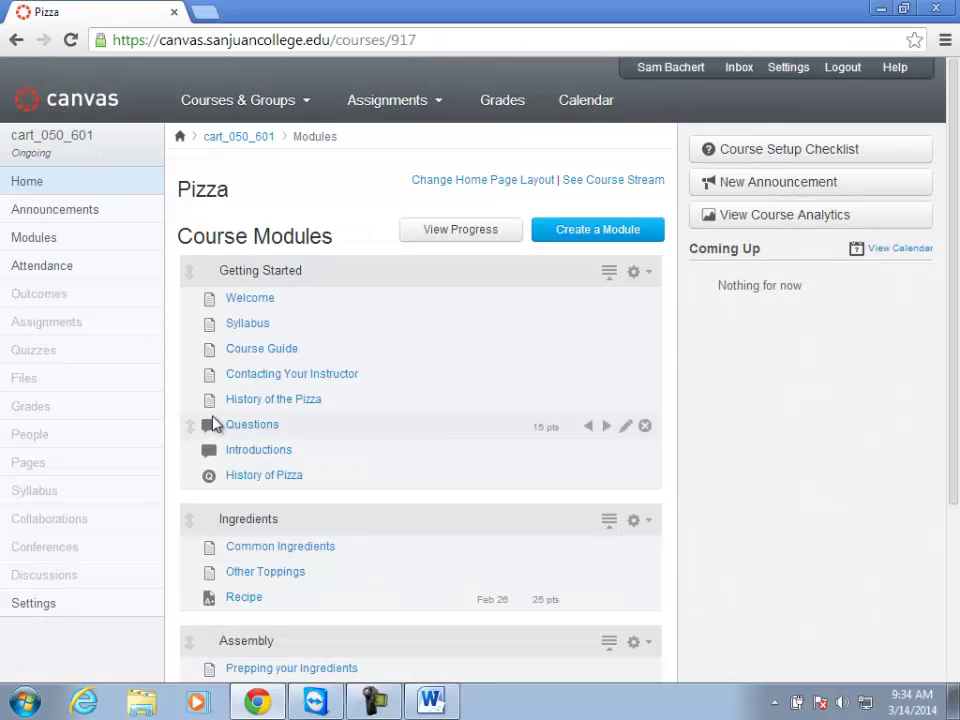
pyautogui.hotkey('alt', 'Tab')
pyautogui.hotkey('alt', 'Tab')
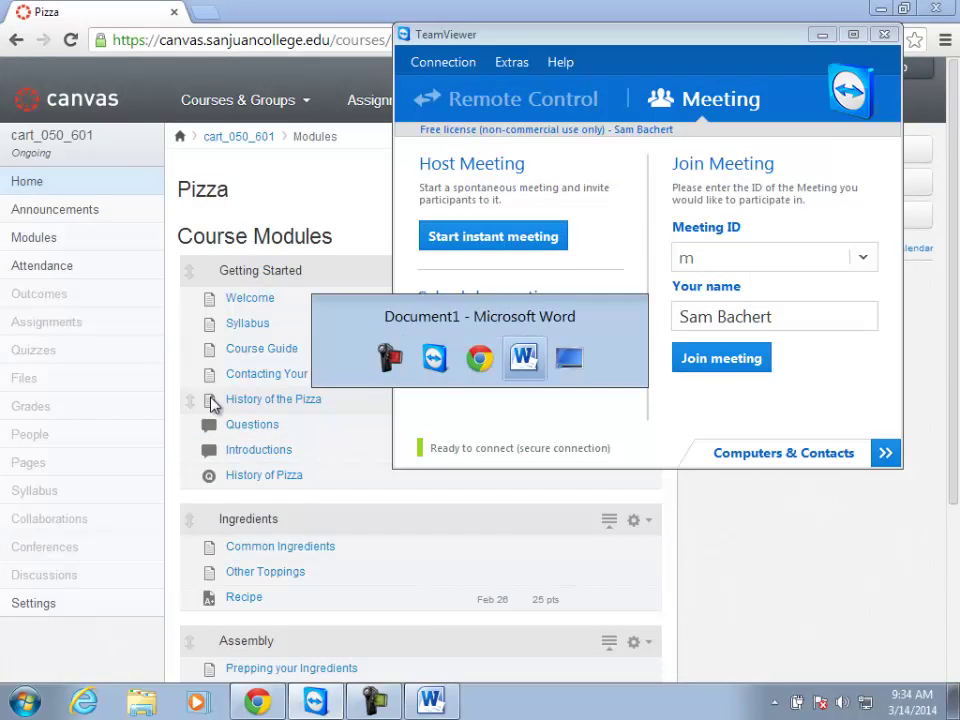
pyautogui.scroll(3, 274, 381)
pyautogui.scroll(1, 327, 404)
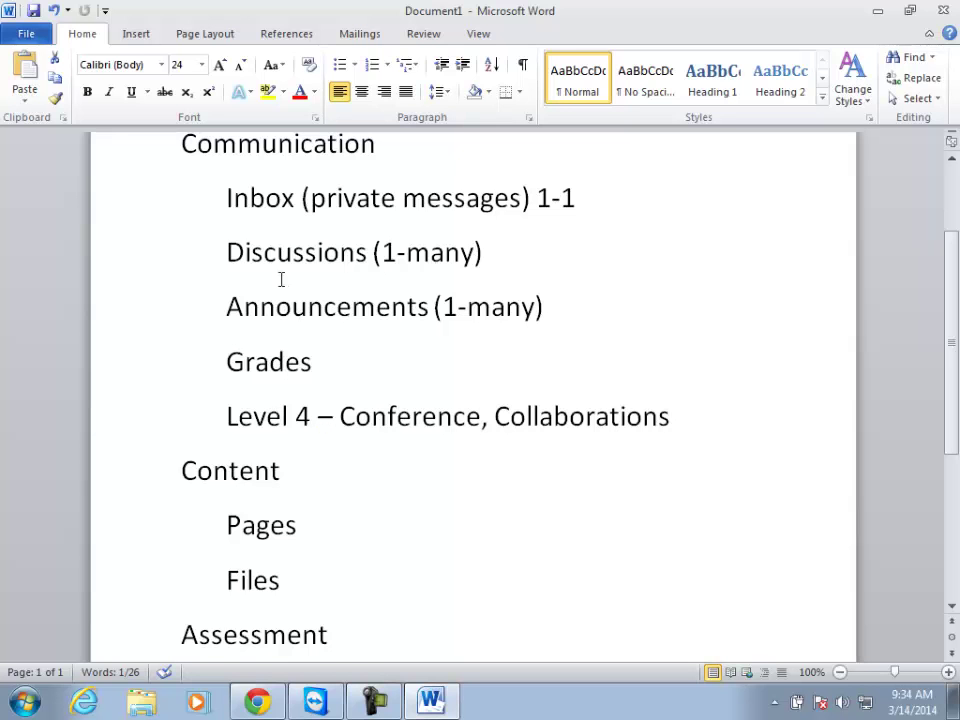
pyautogui.moveTo(226, 252); pyautogui.dragTo(491, 251)
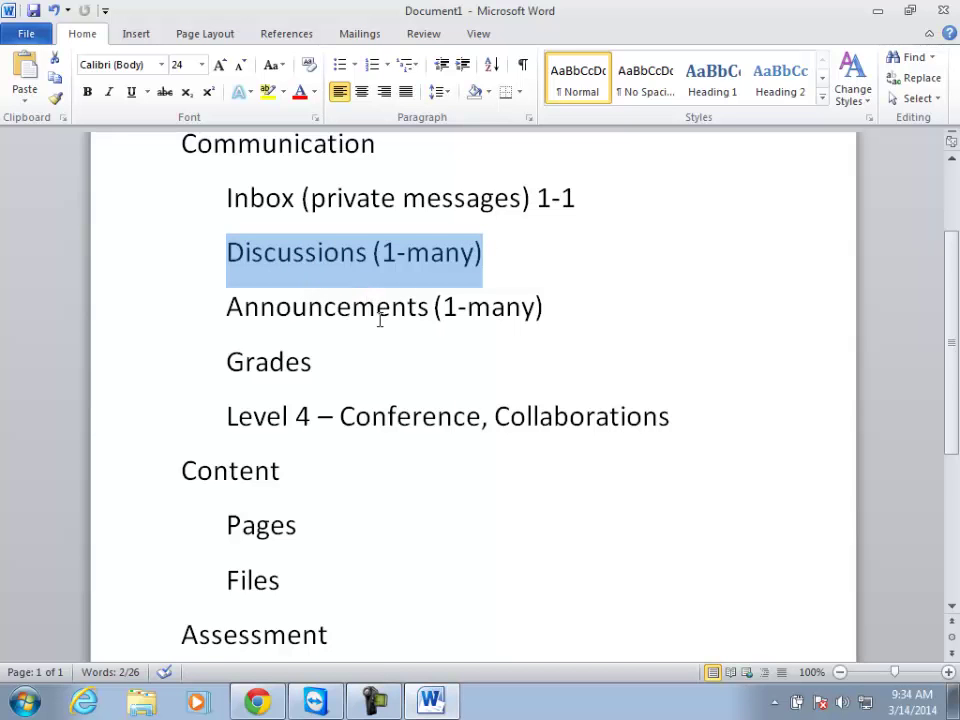
pyautogui.scroll(-1, 381, 318)
pyautogui.hotkey('alt', 'Tab')
pyautogui.hotkey('alt', 'Tab')
pyautogui.hotkey('alt', 'Tab')
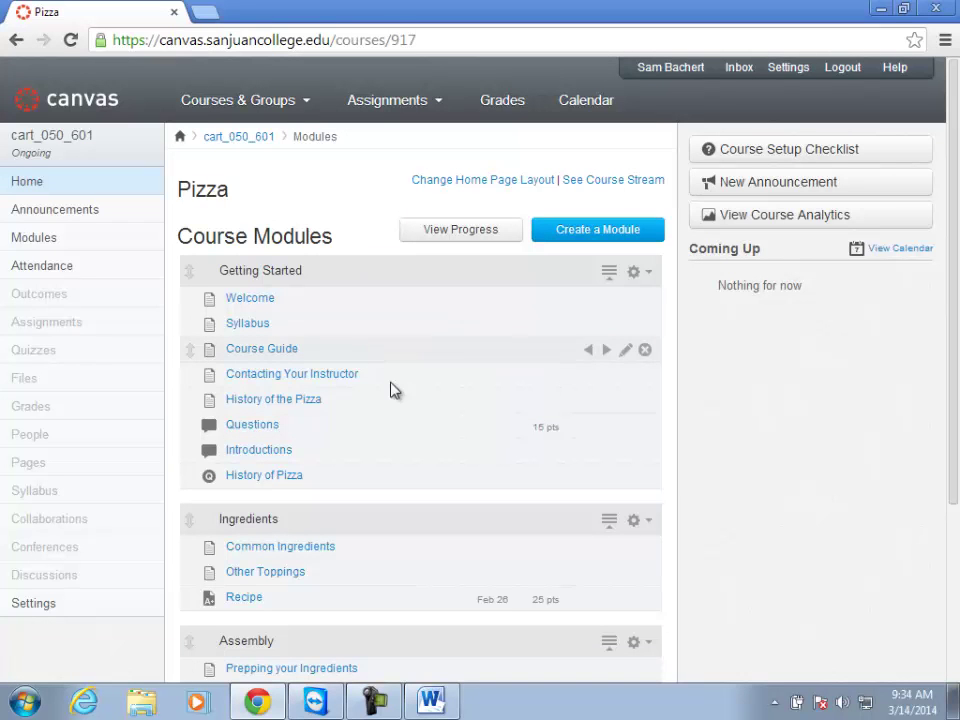
# Open the Common Ingredients page from the Ingredients module and put it into edit mode.
pyautogui.click(268, 549)
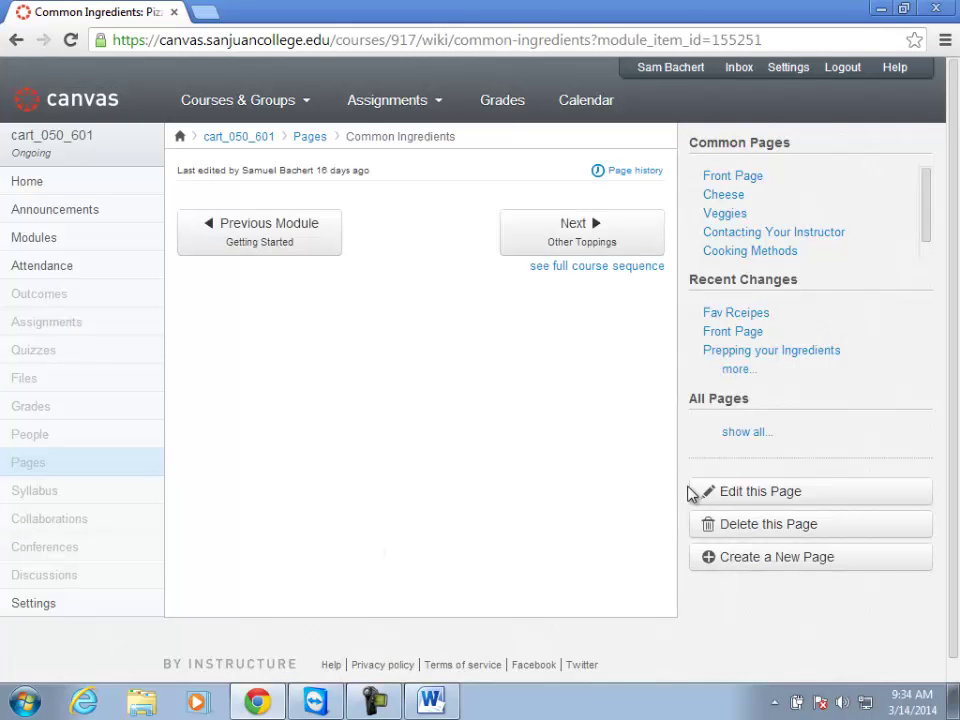
pyautogui.click(749, 495)
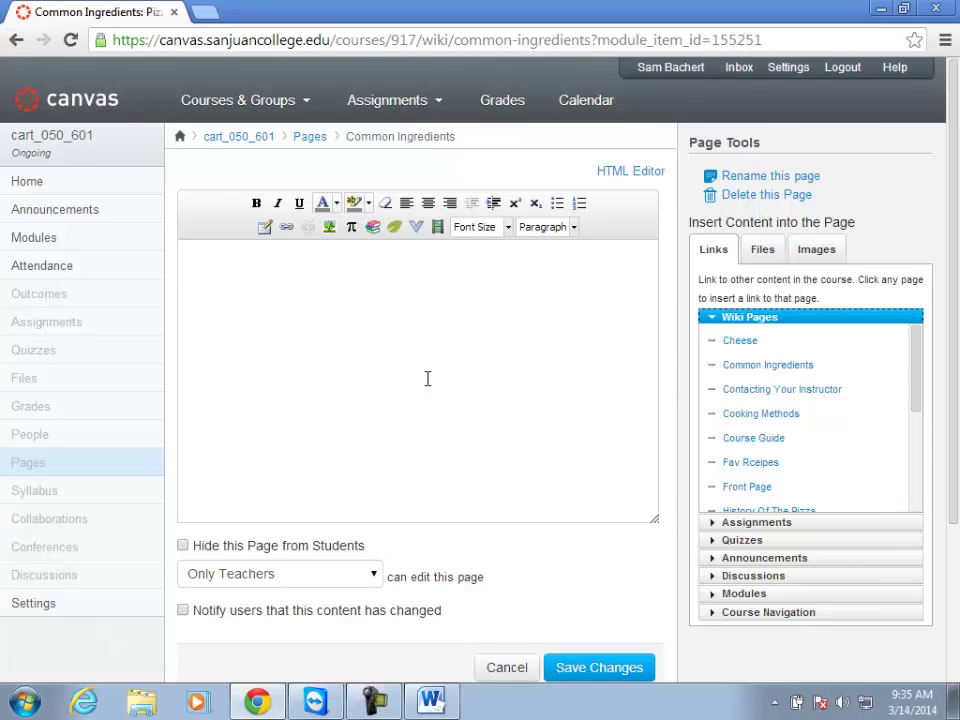
# Type the heading text 'Other Ingredients' at the top of the page body.
pyautogui.write('Other Ingredients')
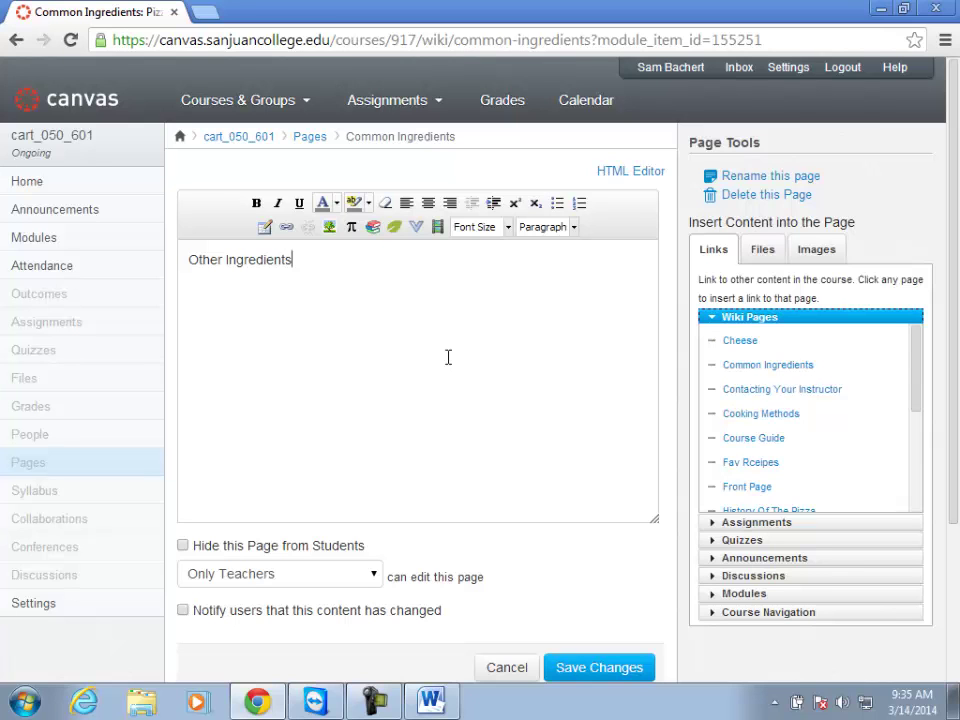
# Format the Other Ingredients heading as 18pt, bold and centred.
pyautogui.moveTo(293, 264); pyautogui.dragTo(176, 274)
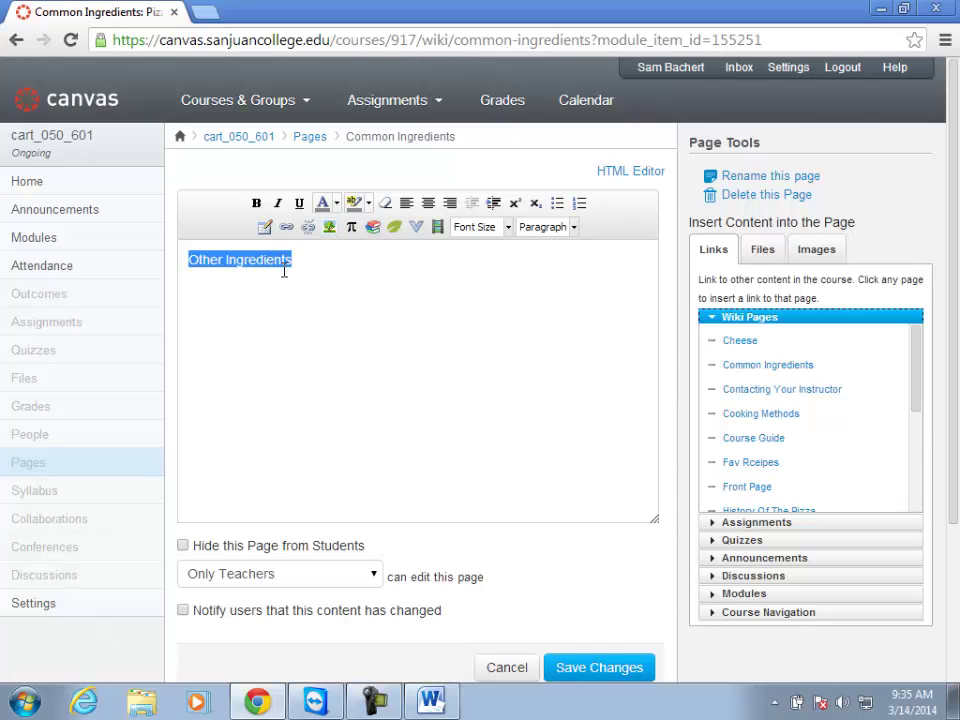
pyautogui.click(508, 227)
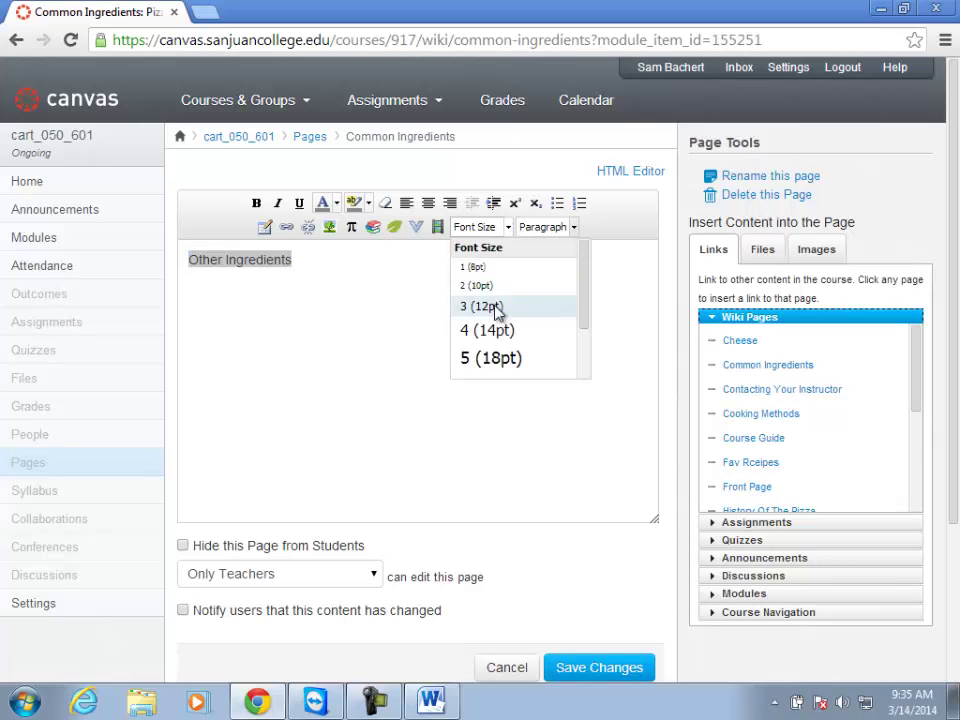
pyautogui.click(490, 358)
pyautogui.click(257, 203)
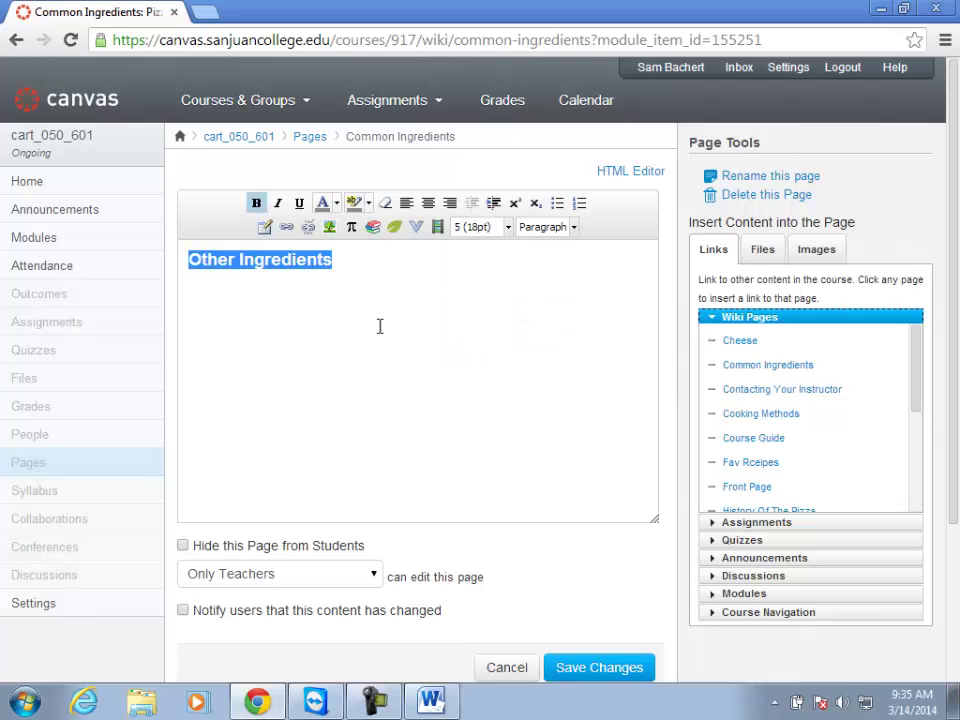
pyautogui.click(357, 267)
pyautogui.moveTo(336, 259); pyautogui.dragTo(186, 261)
pyautogui.click(428, 203)
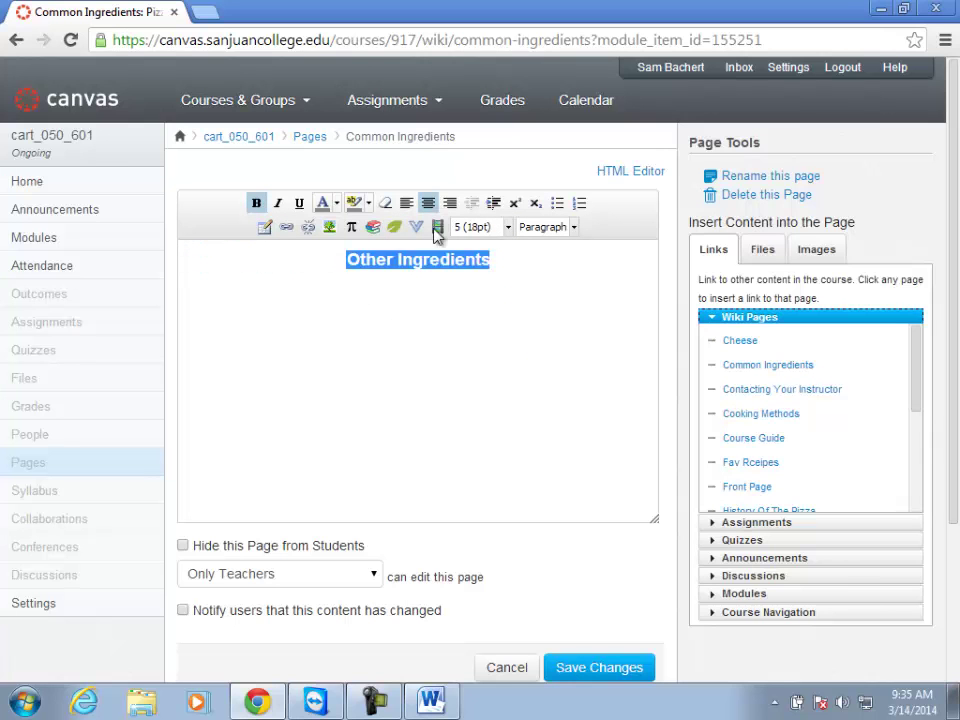
# Add blank lines below the heading and left-align the new line.
pyautogui.click(499, 275)
pyautogui.press('Return')
pyautogui.press('Return')
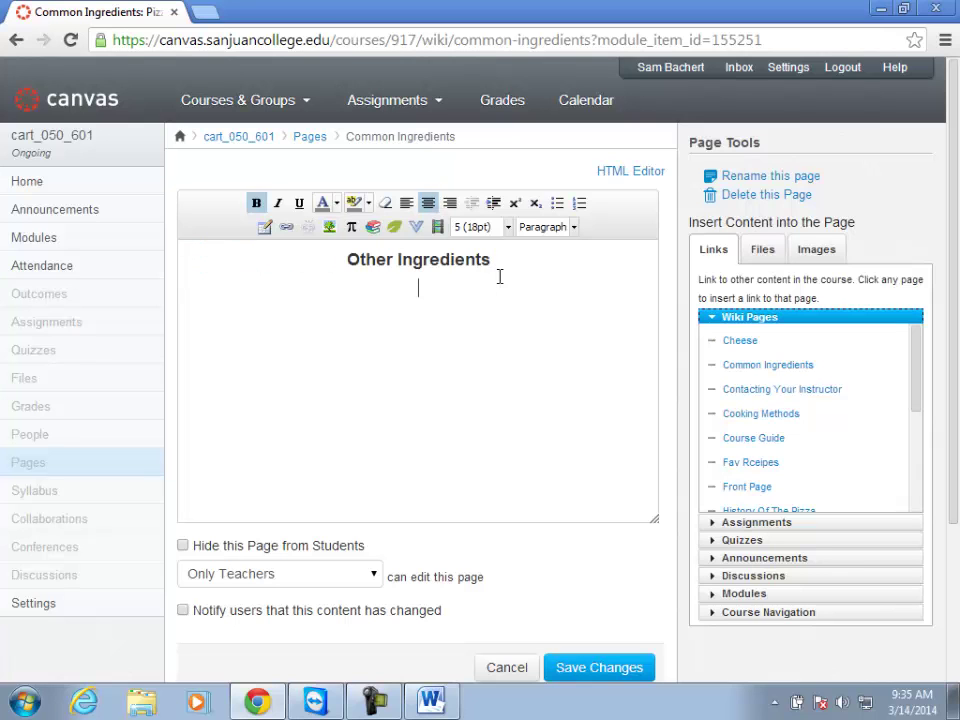
pyautogui.press('Return')
pyautogui.click(406, 203)
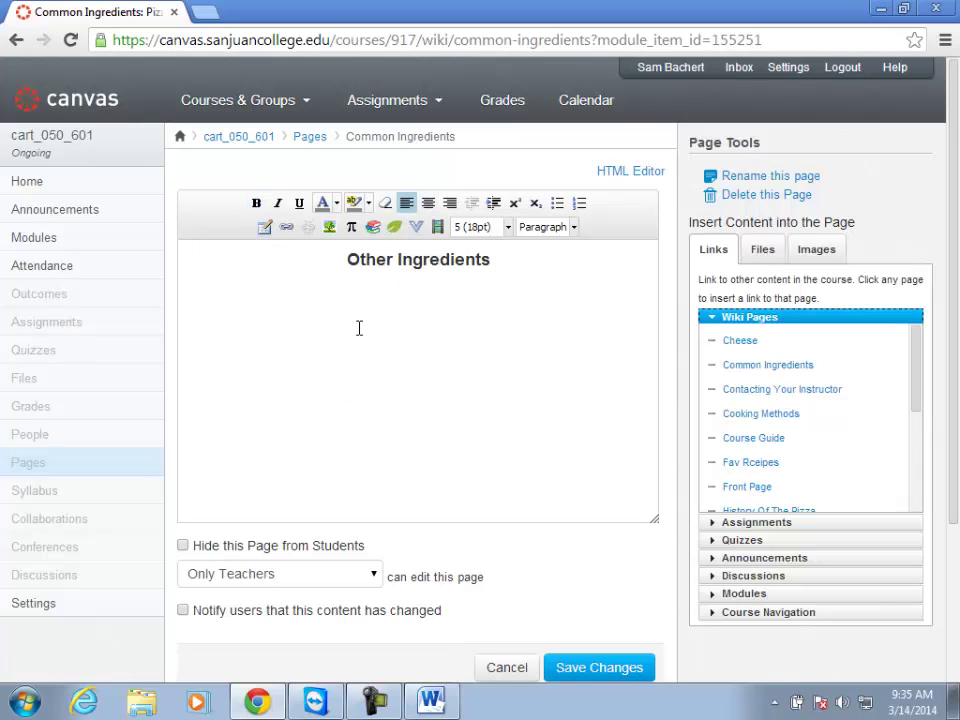
# Search Flickr for pizza ingredients and insert the first toppings photo into the page.
pyautogui.click(330, 227)
pyautogui.click(339, 306)
pyautogui.click(356, 272)
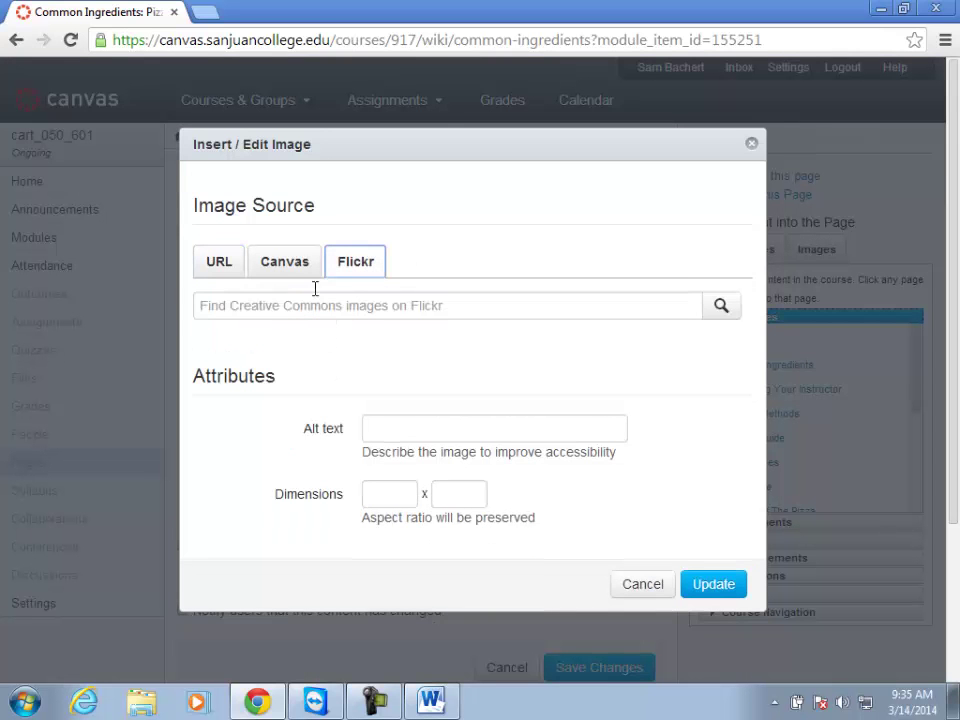
pyautogui.click(296, 308)
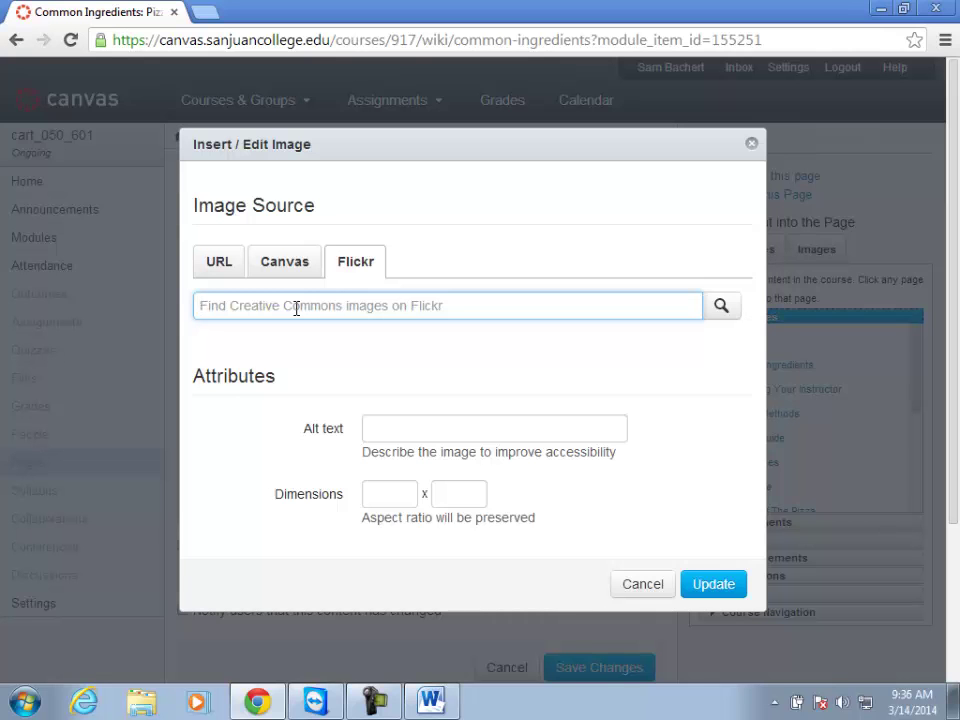
pyautogui.write('pis')
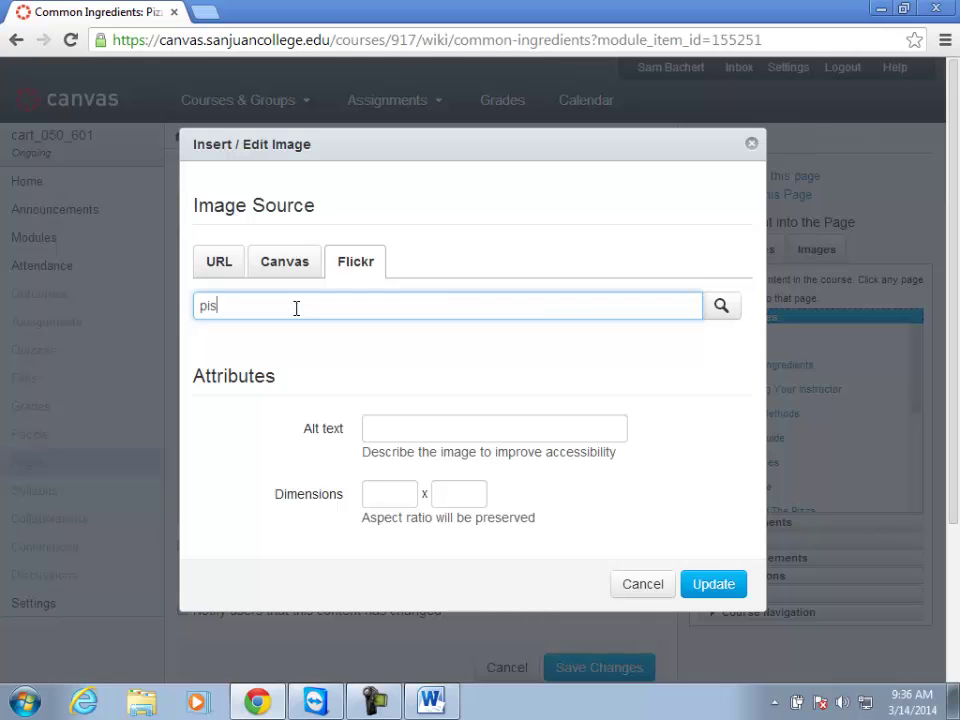
pyautogui.write('za ingredients')
pyautogui.press('Return')
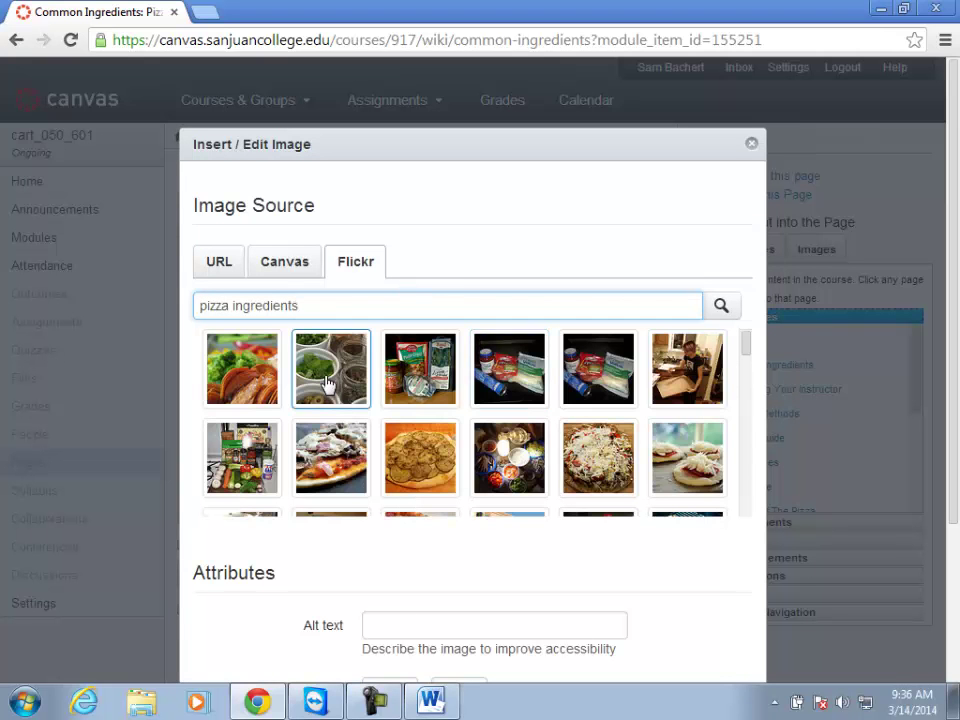
pyautogui.click(233, 383)
pyautogui.scroll(-3, 537, 604)
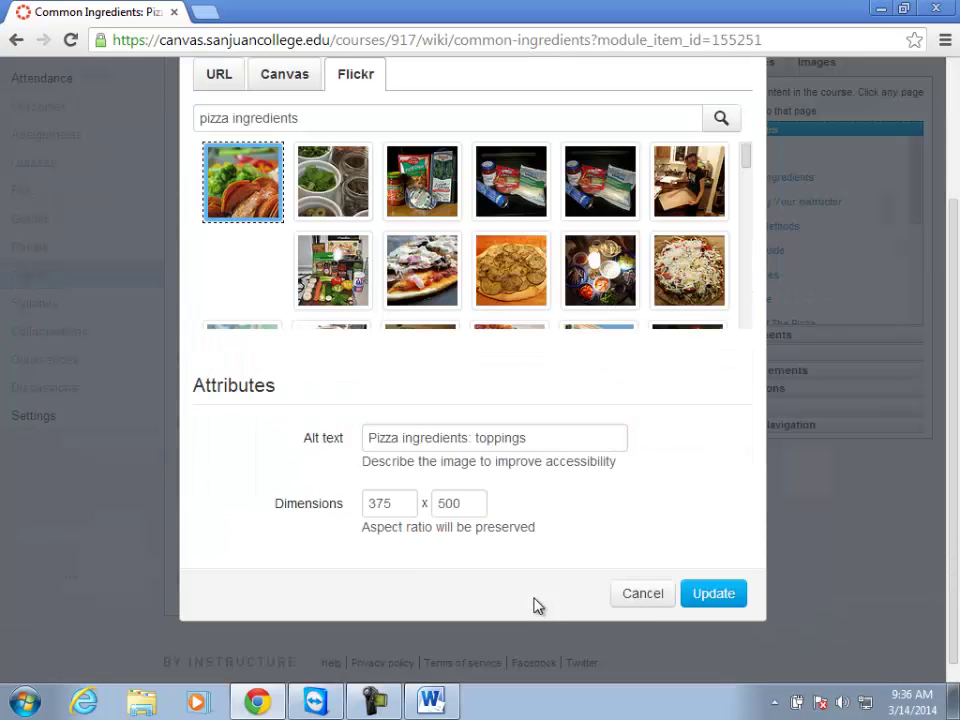
pyautogui.click(713, 593)
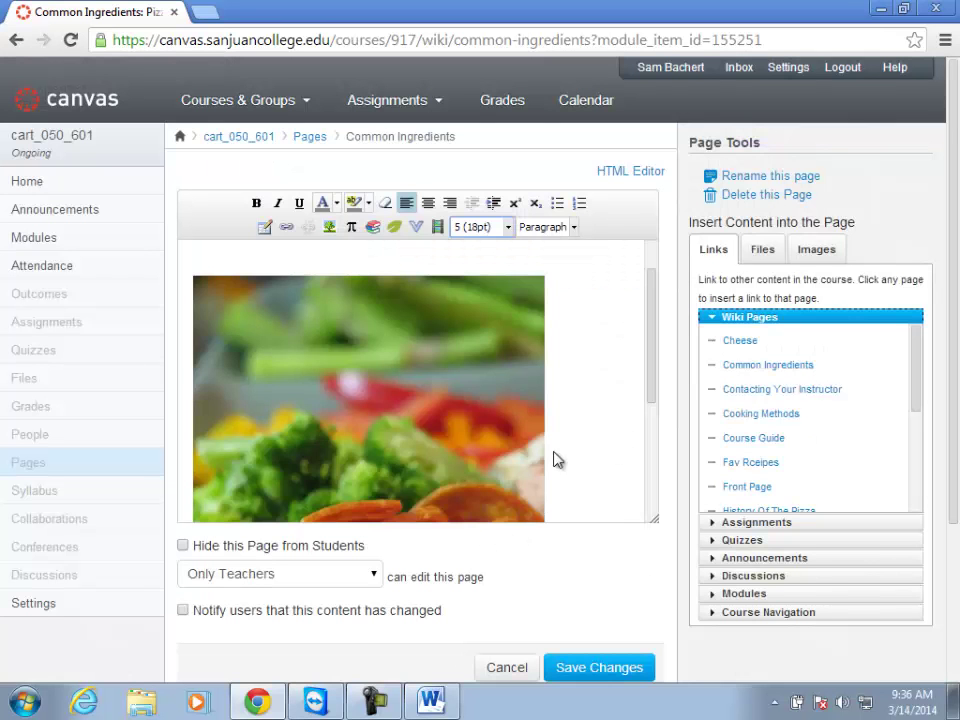
# Shrink the inserted photo and remove the empty line under the heading.
pyautogui.click(452, 379)
pyautogui.moveTo(498, 303); pyautogui.dragTo(213, 446)
pyautogui.scroll(-3, 466, 371)
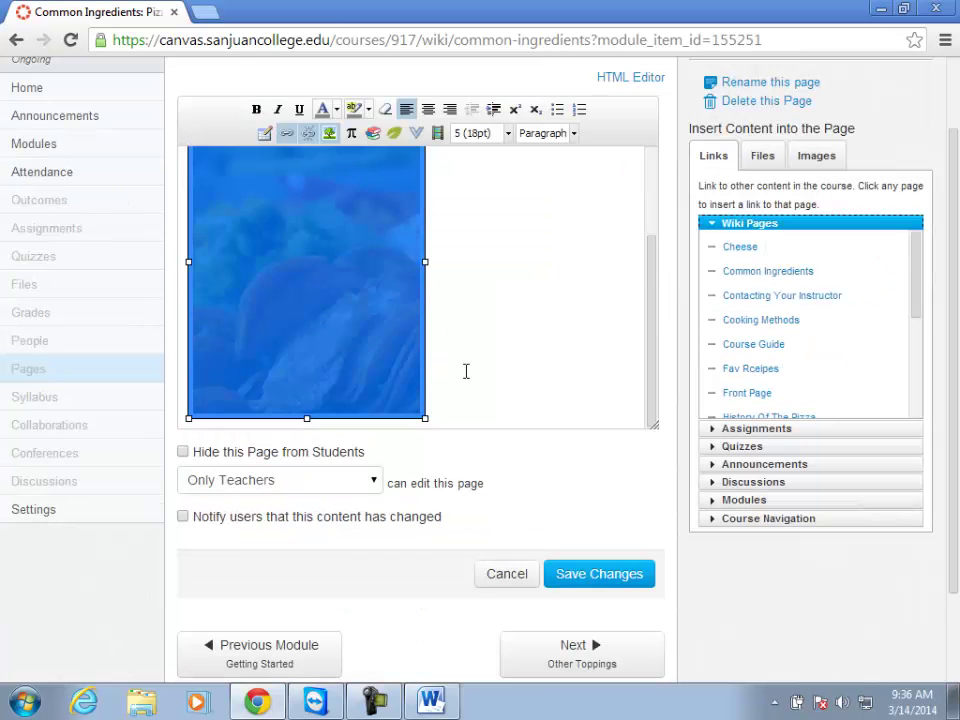
pyautogui.scroll(2, 466, 371)
pyautogui.moveTo(426, 203); pyautogui.dragTo(245, 318)
pyautogui.click(402, 196)
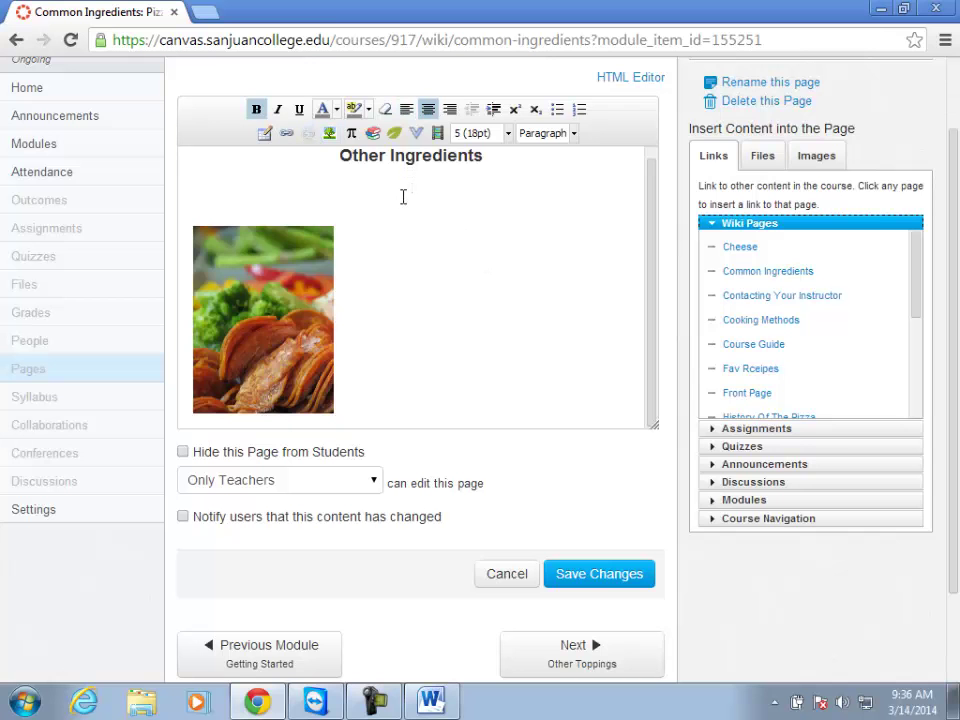
pyautogui.press('BackSpace')
pyautogui.click(435, 362)
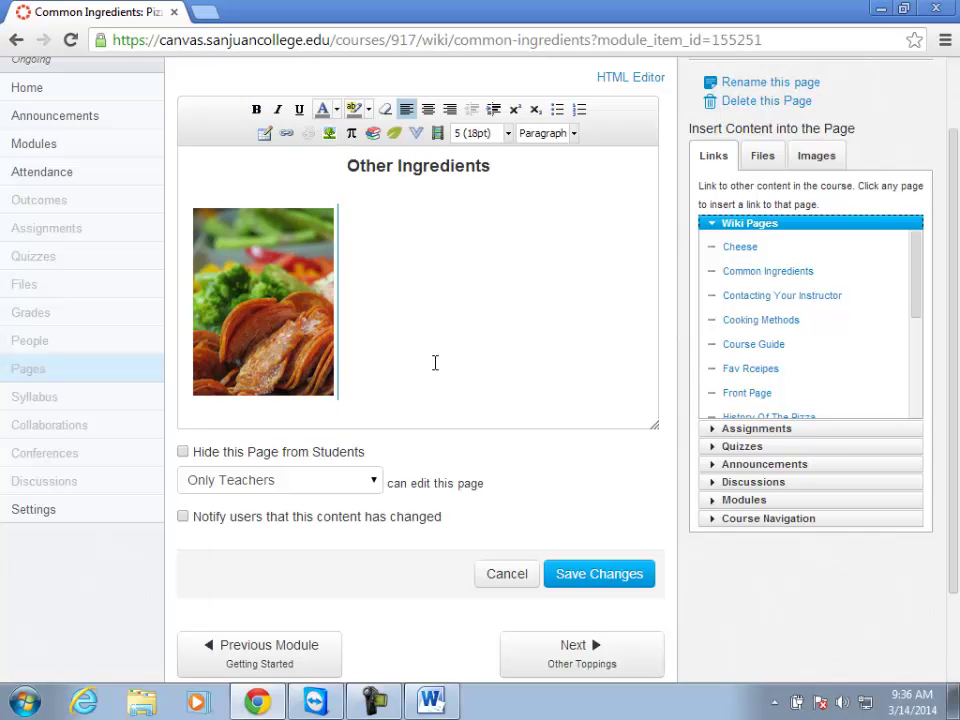
# Type Pepperoni, Veggies and So on on separate lines below the photo.
pyautogui.scroll(-1, 495, 268)
pyautogui.scroll(2, 493, 267)
pyautogui.press('Return')
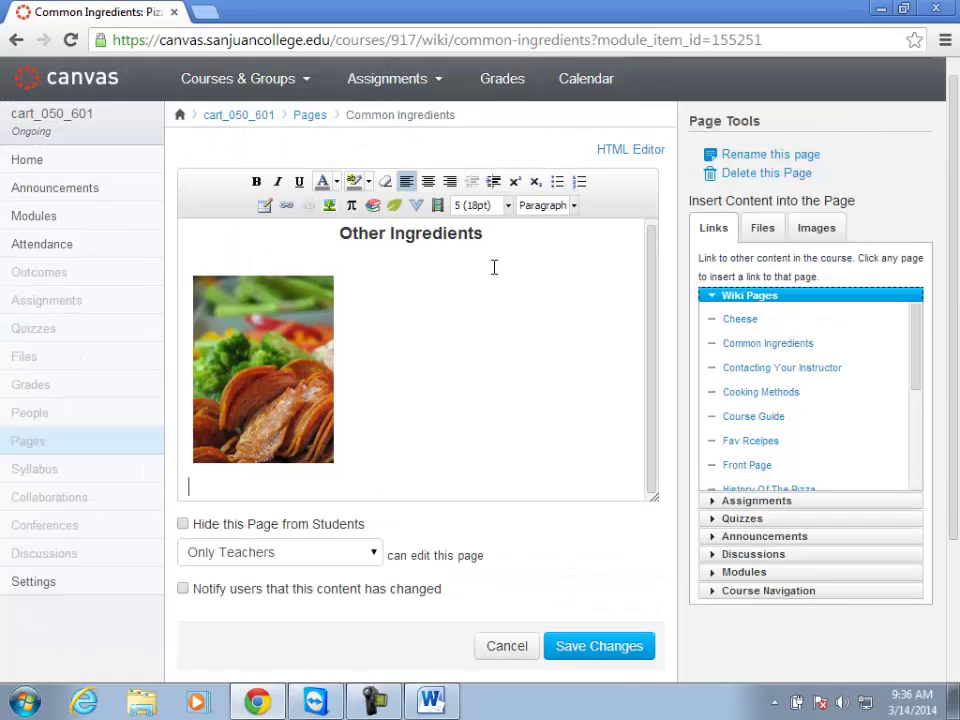
pyautogui.write('Peppero')
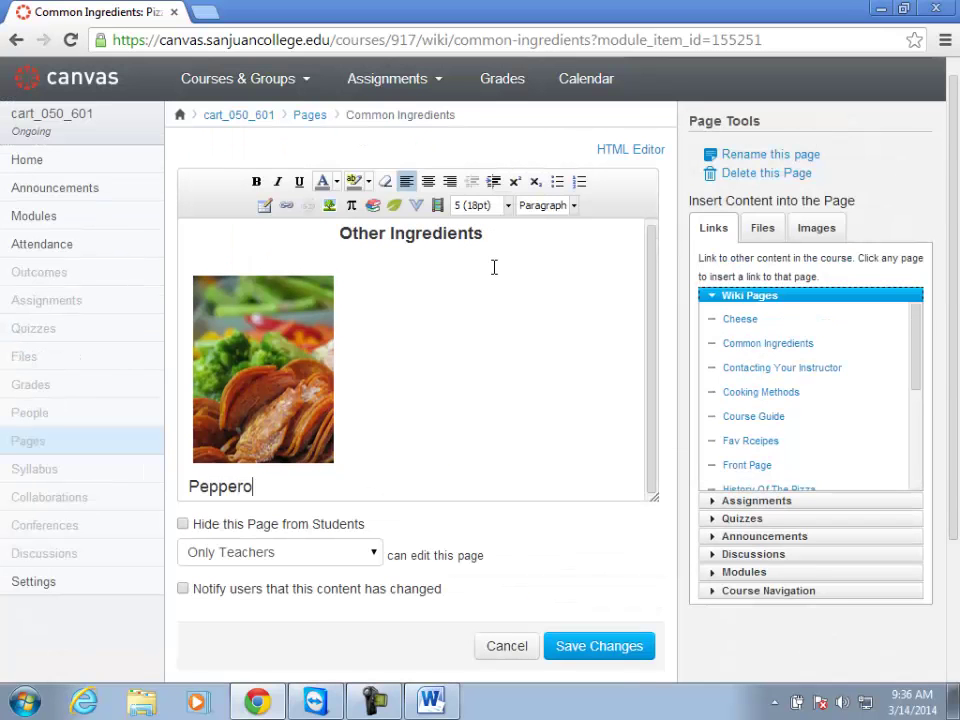
pyautogui.write('nit')
pyautogui.press('Return')
pyautogui.write('C')
pyautogui.press('BackSpace')
pyautogui.write('Veggies')
pyautogui.press('Return')
pyautogui.write('So on....')
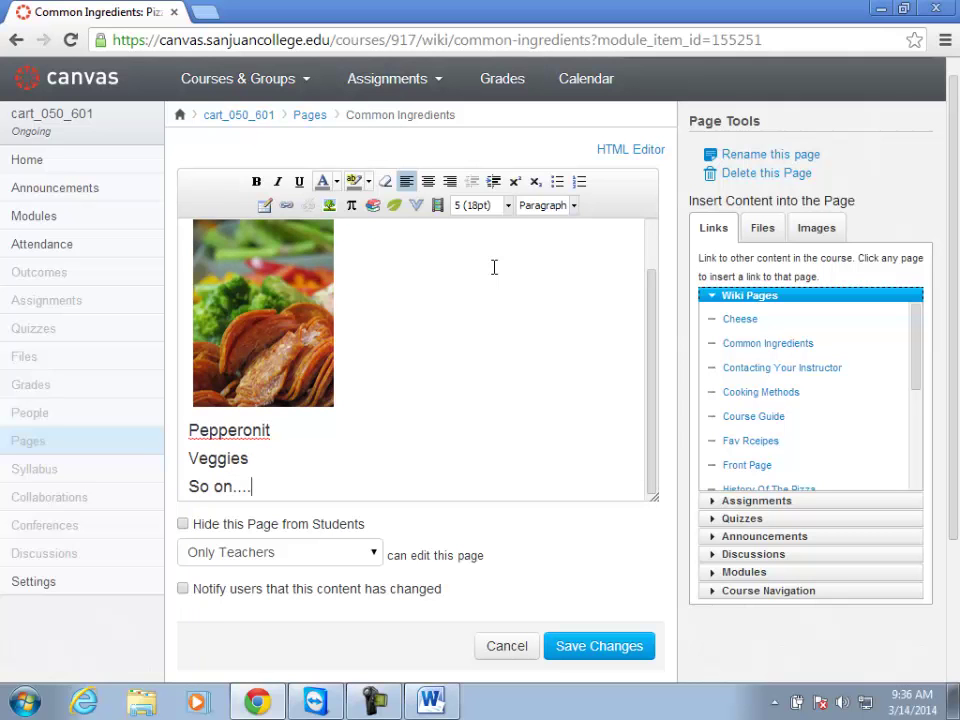
# Correct 'Pepperonit' to Pepperoni, select it, and open a new browser tab.
pyautogui.click(274, 431)
pyautogui.press('BackSpace')
pyautogui.moveTo(269, 430); pyautogui.dragTo(174, 422)
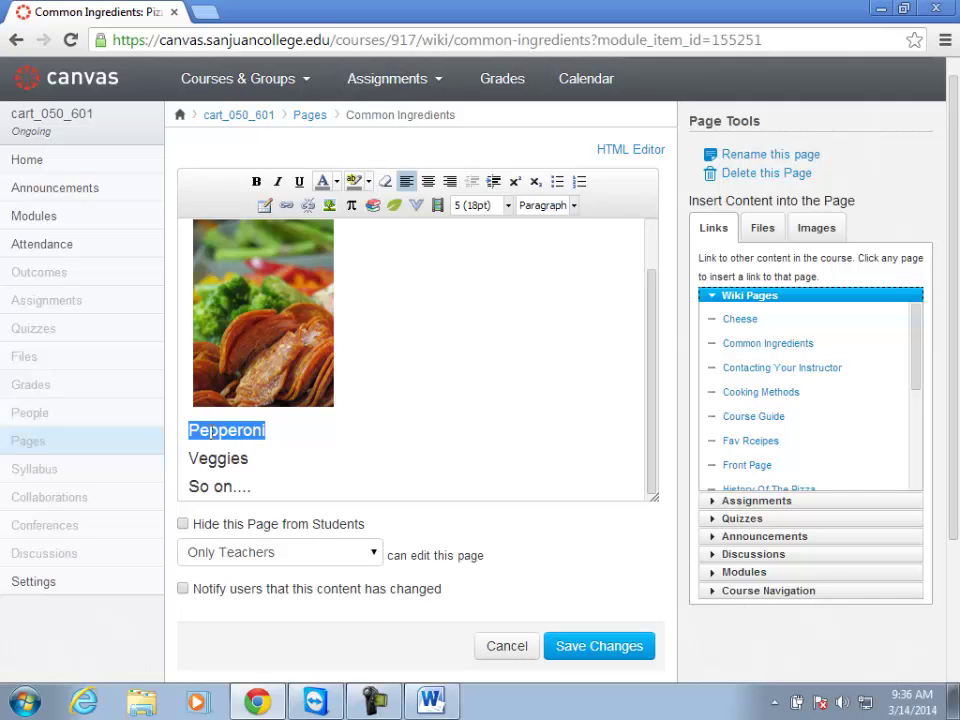
pyautogui.click(204, 11)
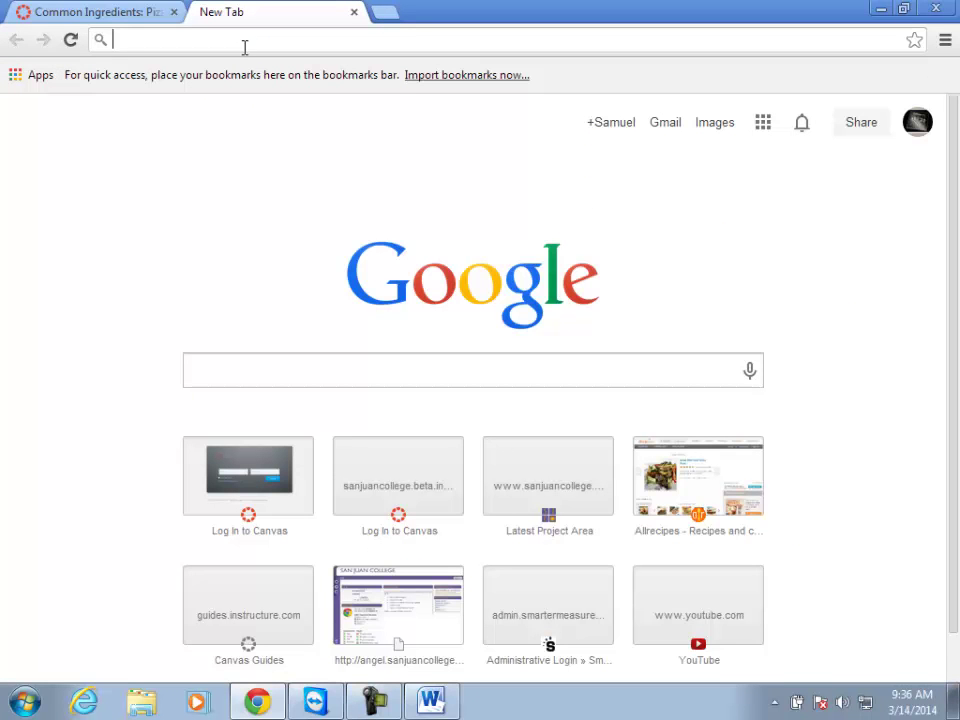
# Google 'history of pepperoni', open the Wikipedia Pepperoni article, copy its address, and return to Canvas.
pyautogui.click(227, 373)
pyautogui.write('histo')
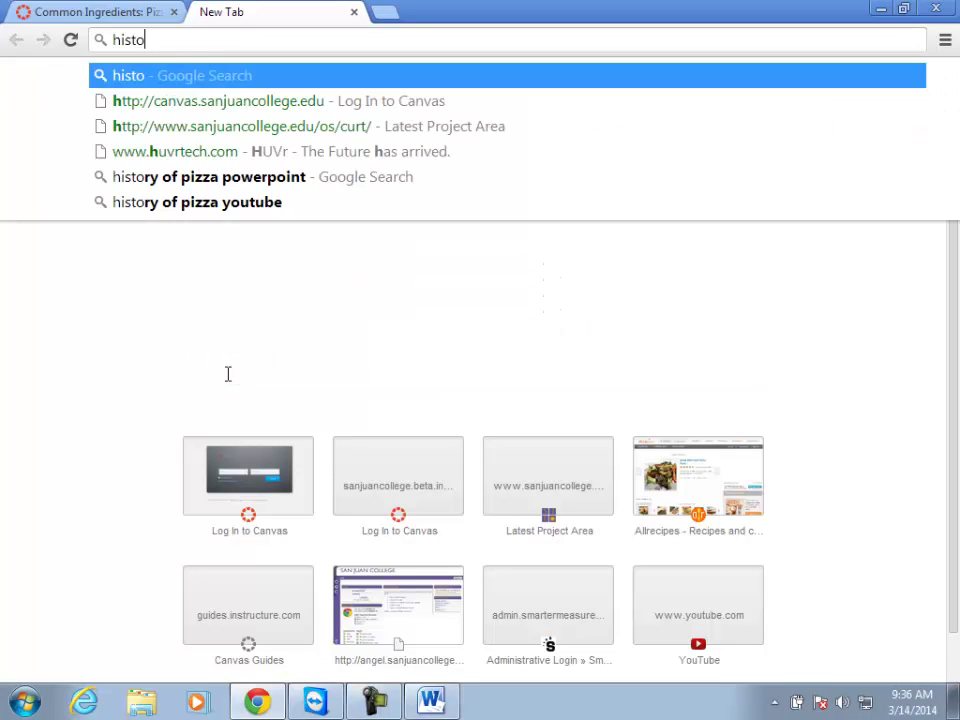
pyautogui.write('ry of pepperoni')
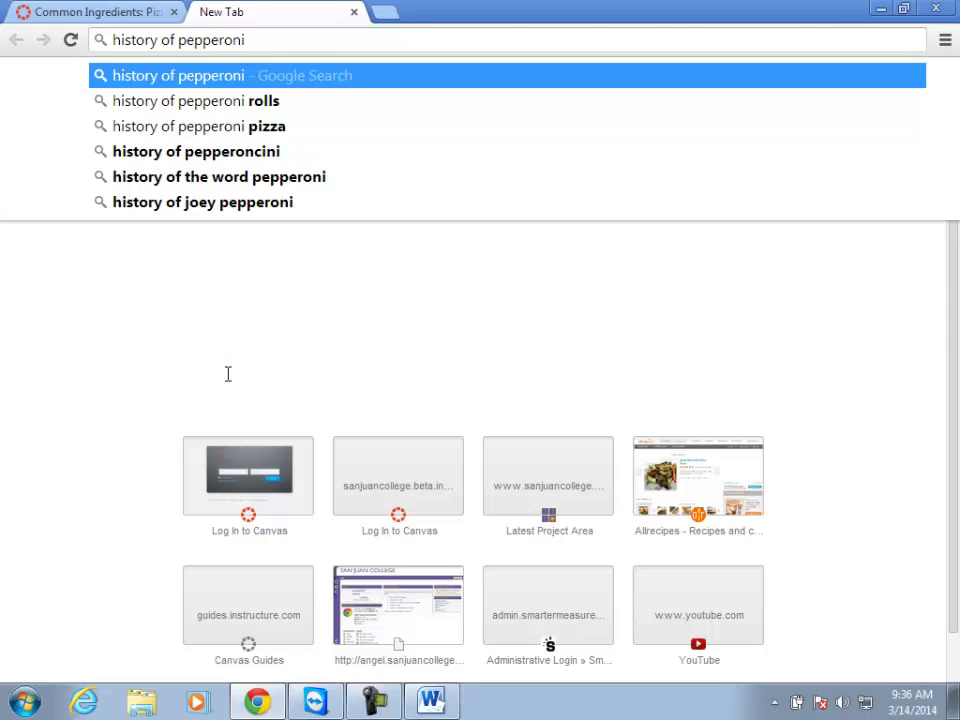
pyautogui.press('Return')
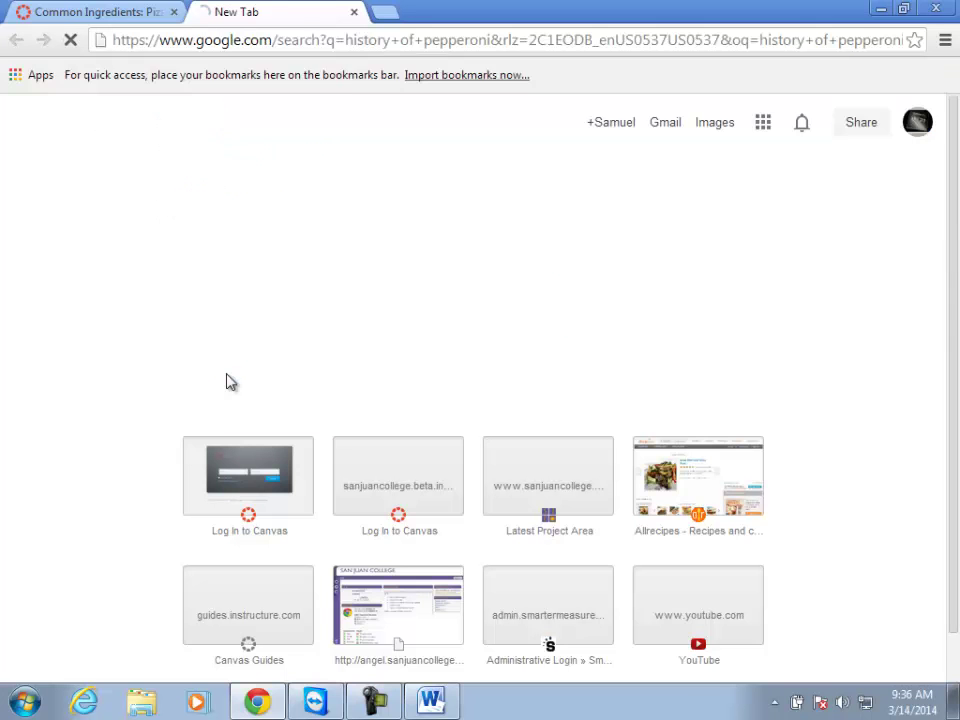
pyautogui.click(362, 236)
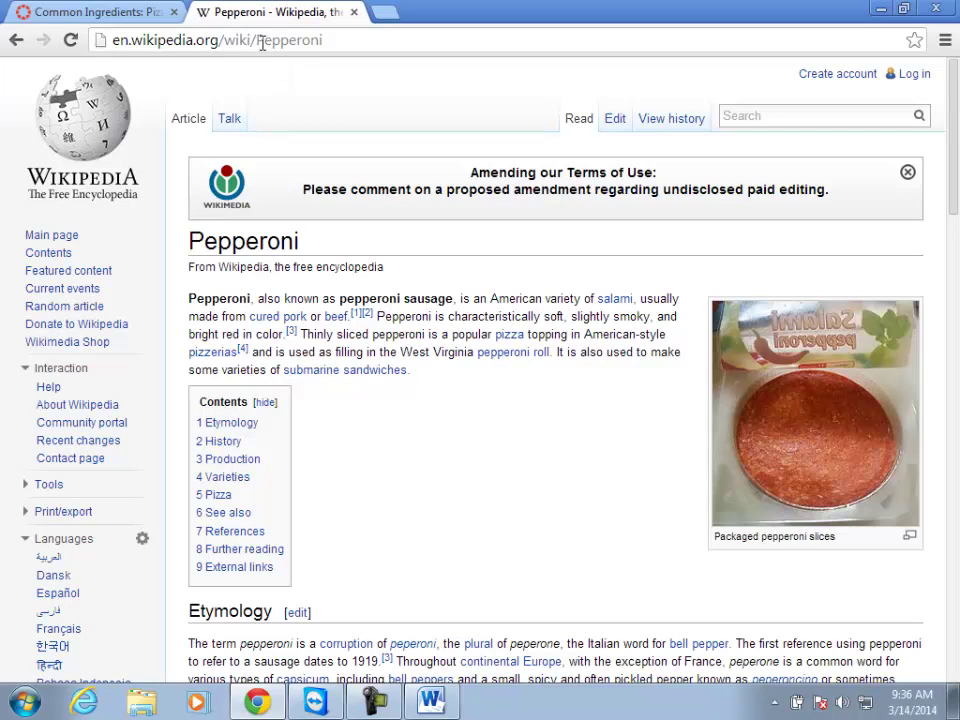
pyautogui.click(262, 42)
pyautogui.hotkey('ctrl', 'c')
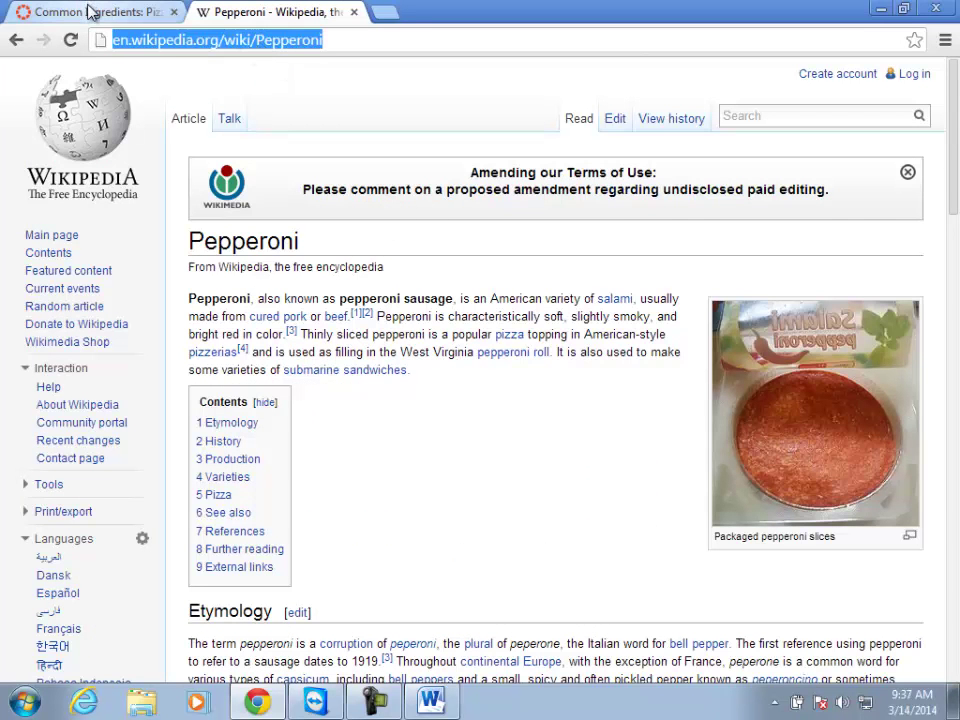
pyautogui.click(125, 12)
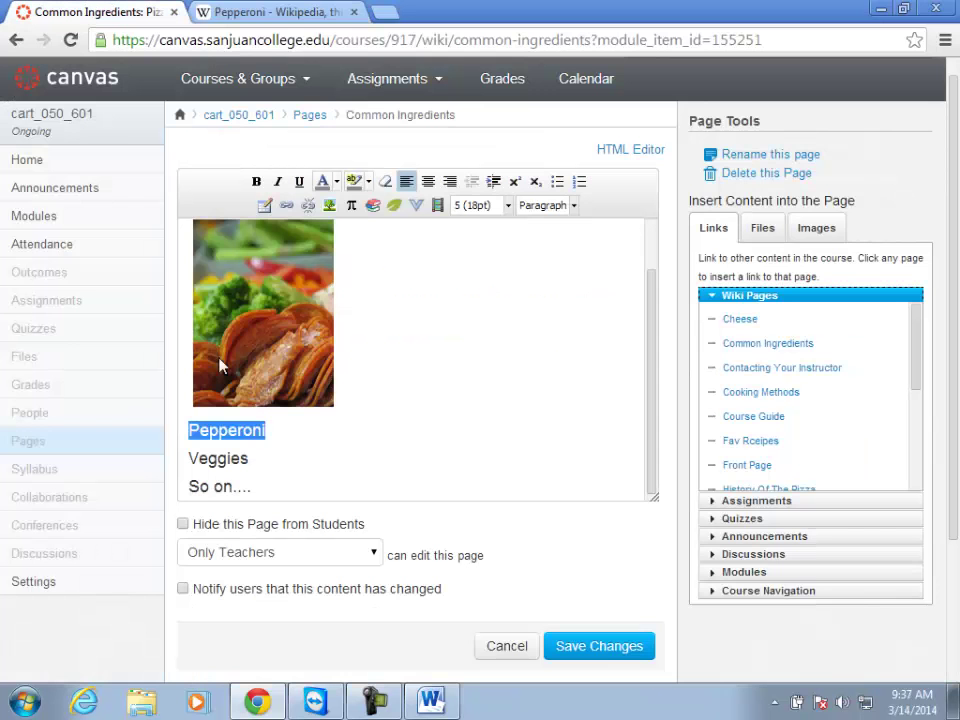
# Link the word Pepperoni to the pasted Wikipedia Pepperoni article address.
pyautogui.click(287, 206)
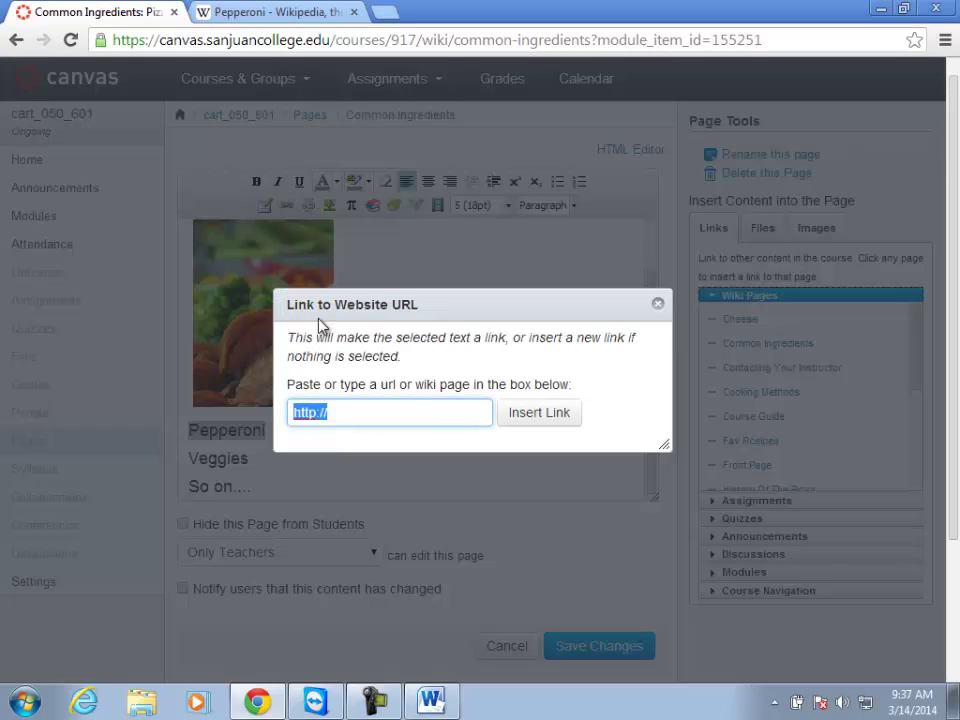
pyautogui.hotkey('ctrl', 'v')
pyautogui.click(539, 414)
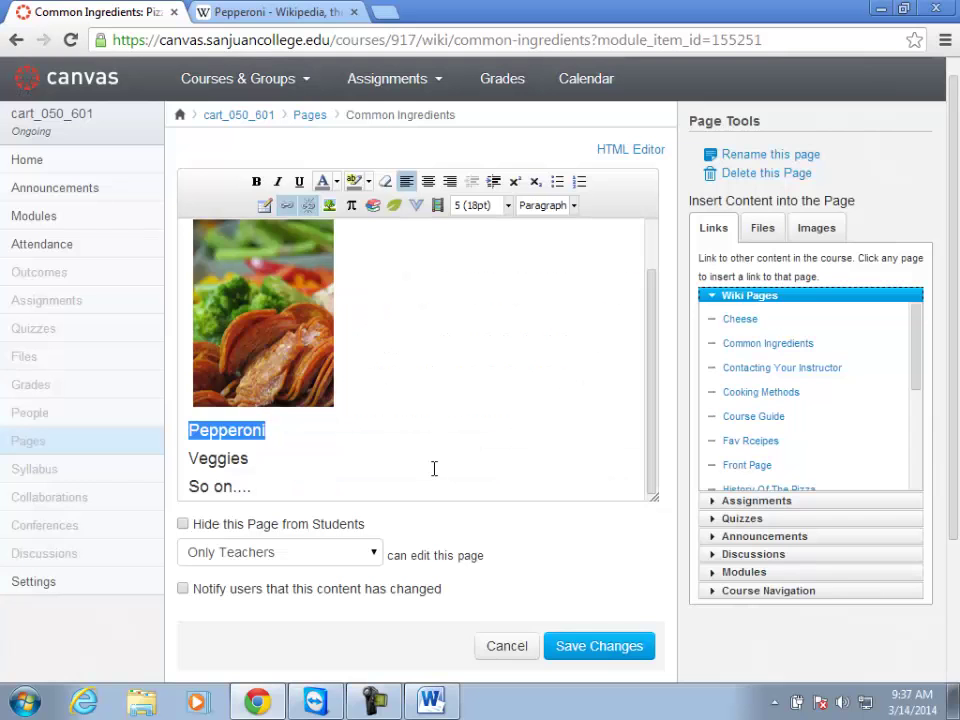
# Place the caret after Veggies and bring up the Embed Public Collections window.
pyautogui.click(250, 457)
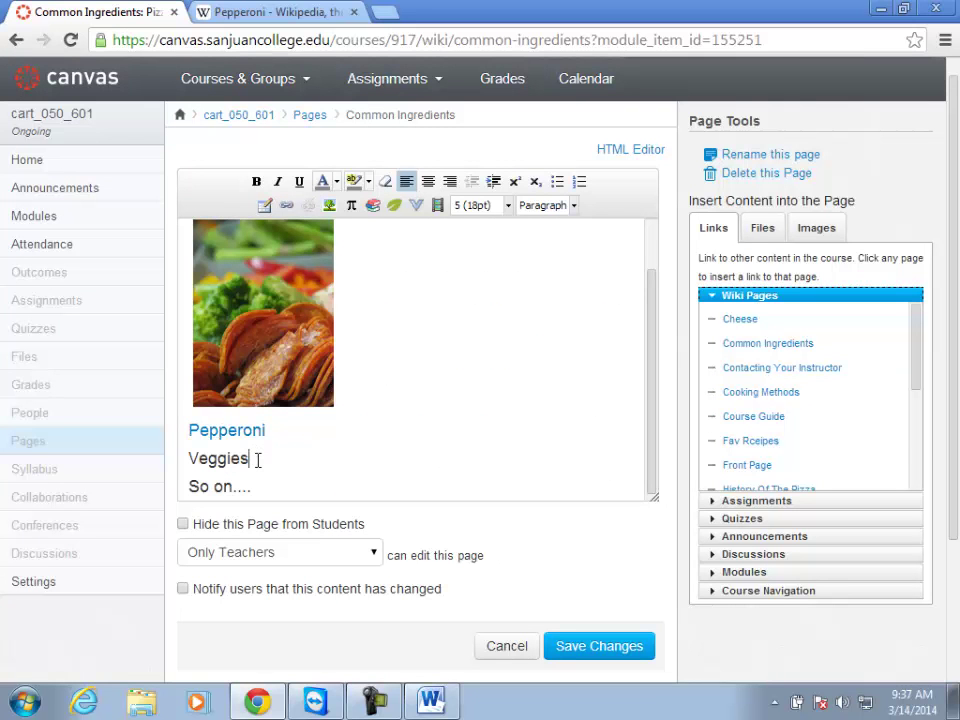
pyautogui.hotkey('ctrl', 'z')
pyautogui.click(373, 207)
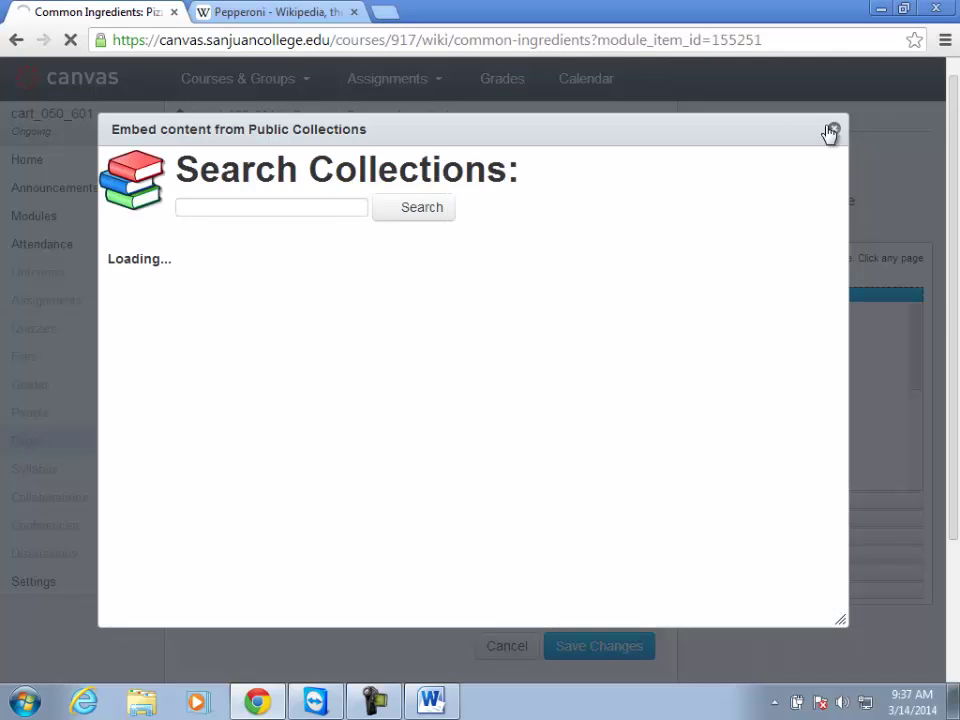
# Search YouTube for 'pizza veggies' and embed 'Best Grilled Veggie Pizza - Bruno Albouze'.
pyautogui.press('Escape')
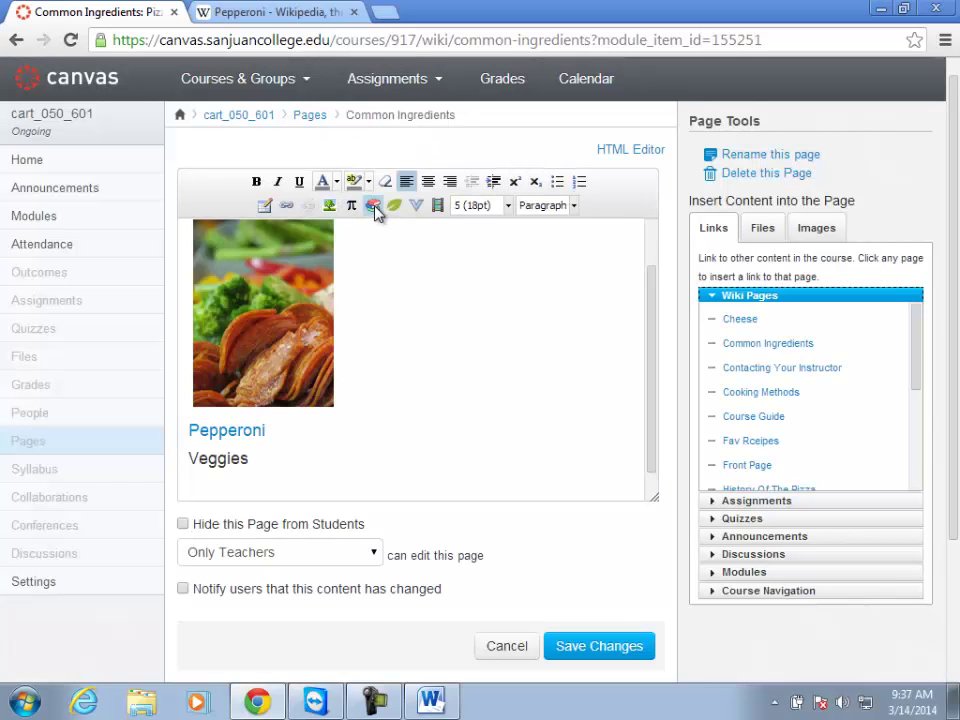
pyautogui.click(375, 209)
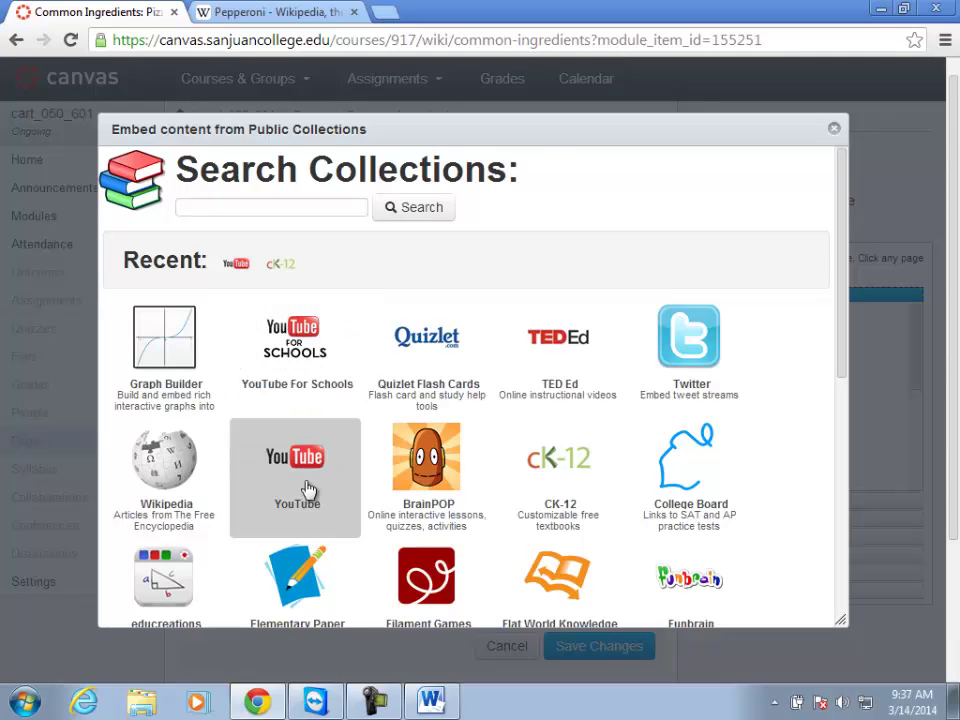
pyautogui.click(283, 495)
pyautogui.click(266, 211)
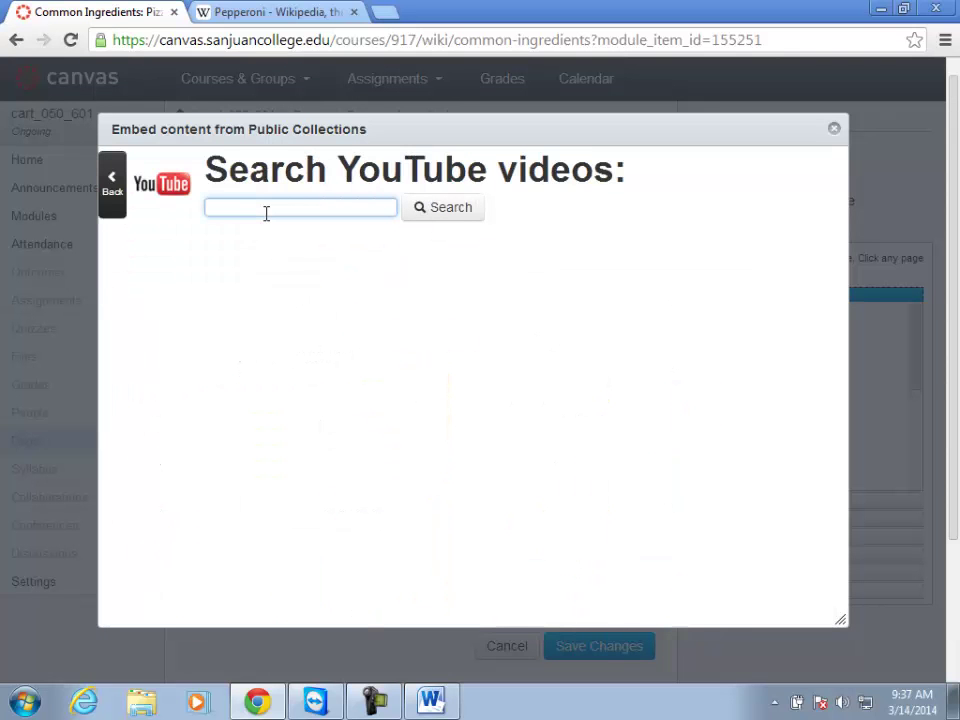
pyautogui.write('pizza veggies')
pyautogui.press('Return')
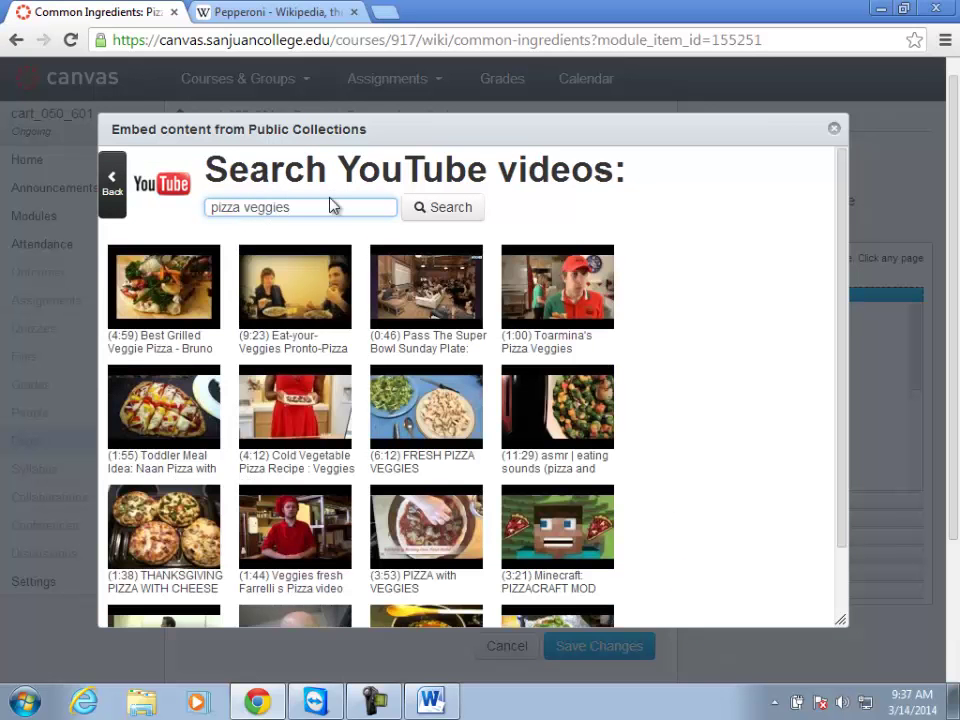
pyautogui.click(161, 321)
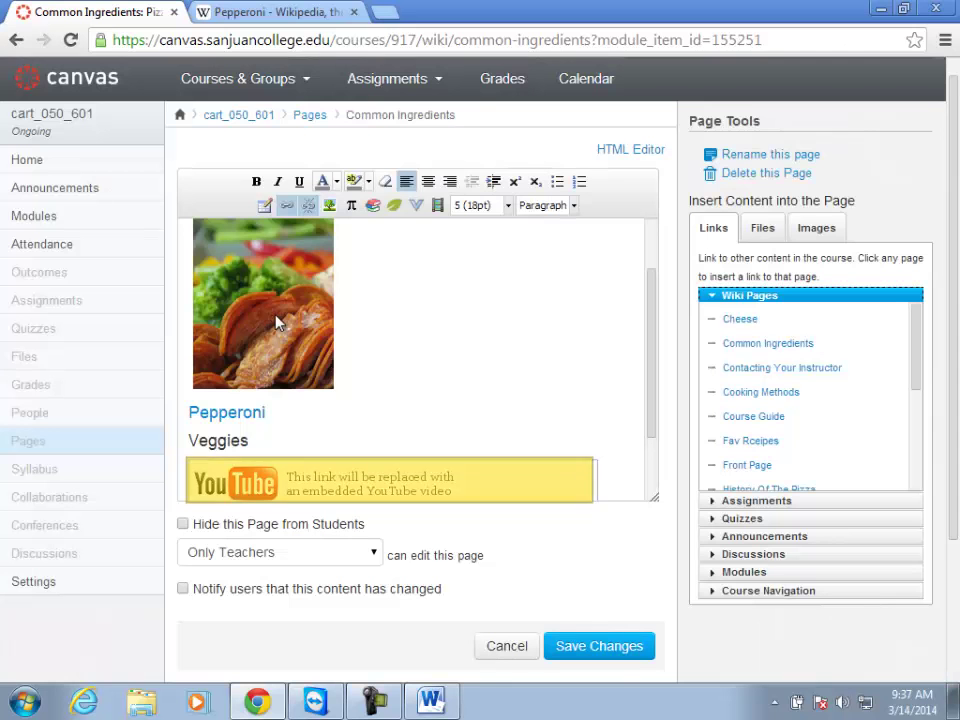
# Add a new blank line below 'So on....'.
pyautogui.scroll(-1, 366, 372)
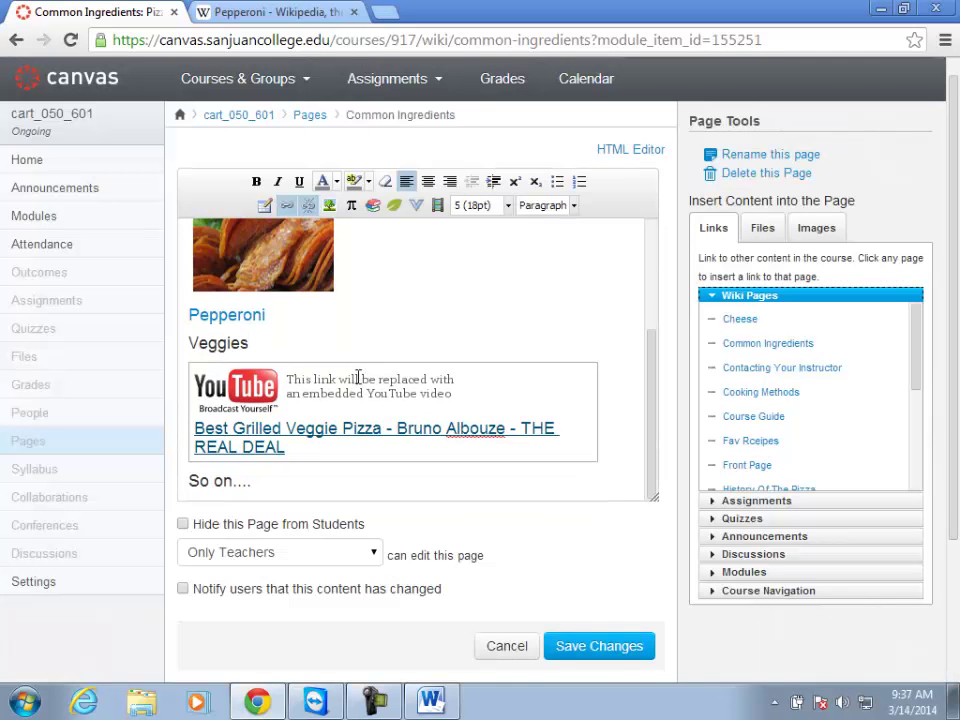
pyautogui.click(288, 485)
pyautogui.press('Return')
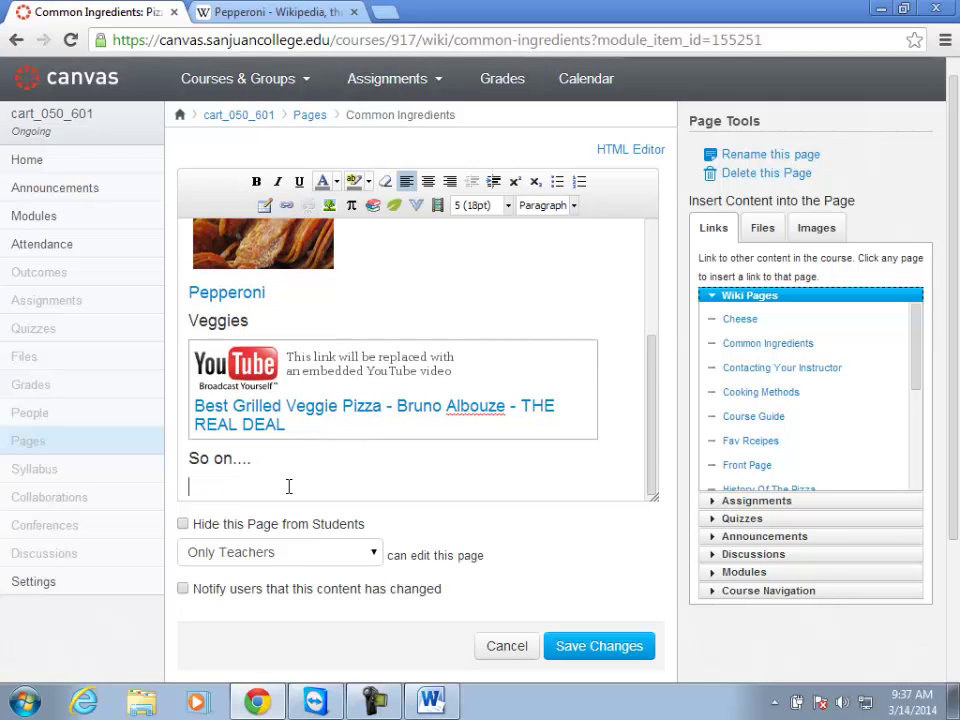
# Upload and link HistoryOfPizza.ppt below 'So on....', then begin typing 'PDF - Menu for Restaur'.
pyautogui.click(765, 230)
pyautogui.click(706, 283)
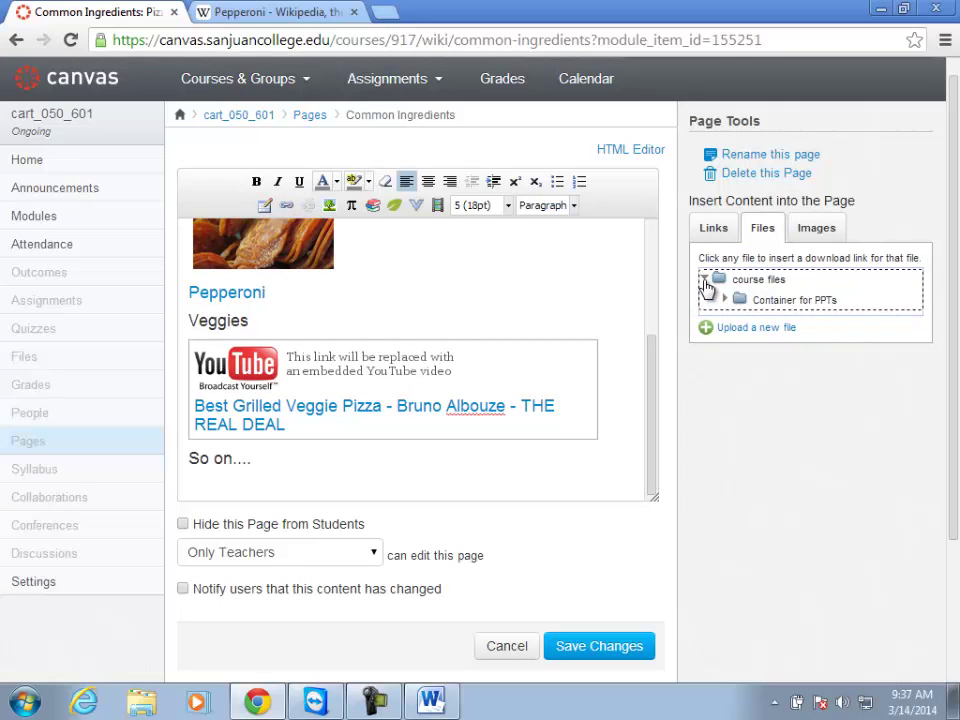
pyautogui.click(724, 300)
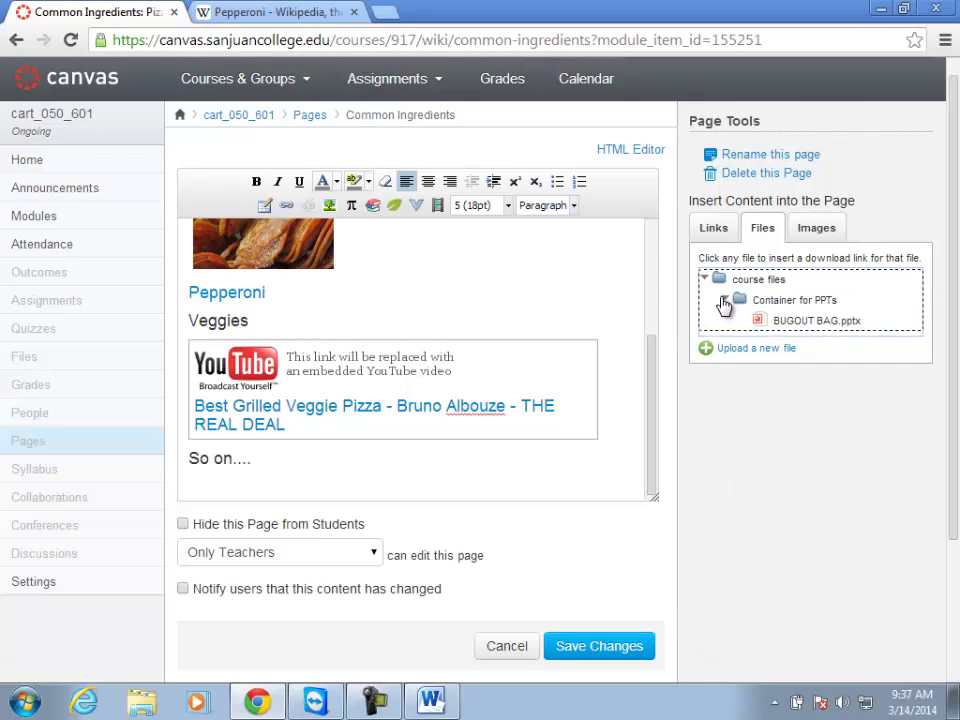
pyautogui.click(724, 300)
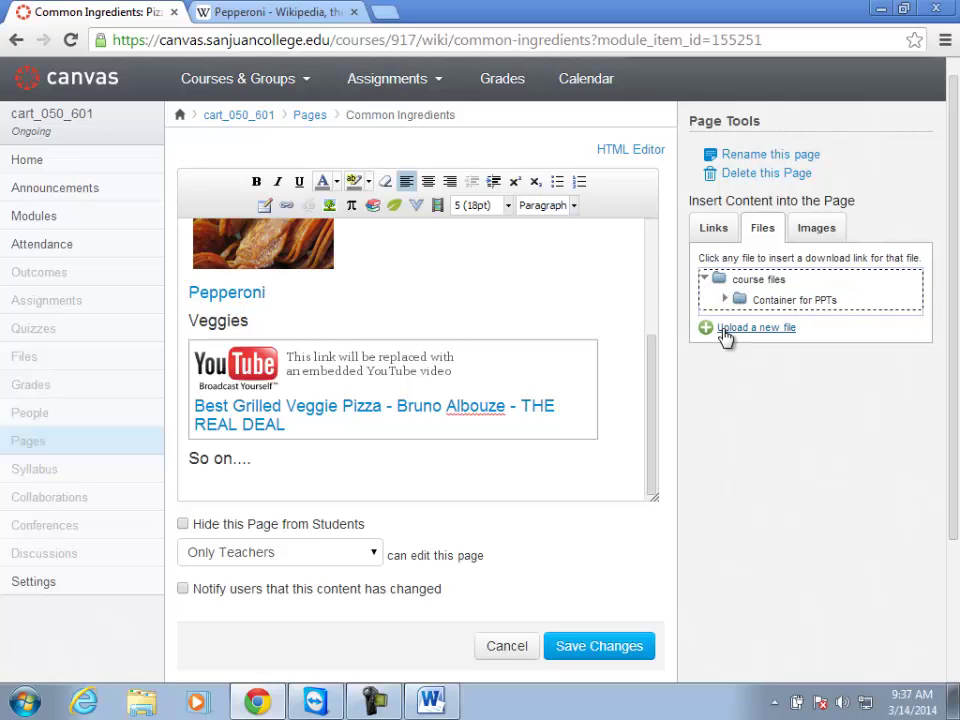
pyautogui.click(725, 333)
pyautogui.click(745, 349)
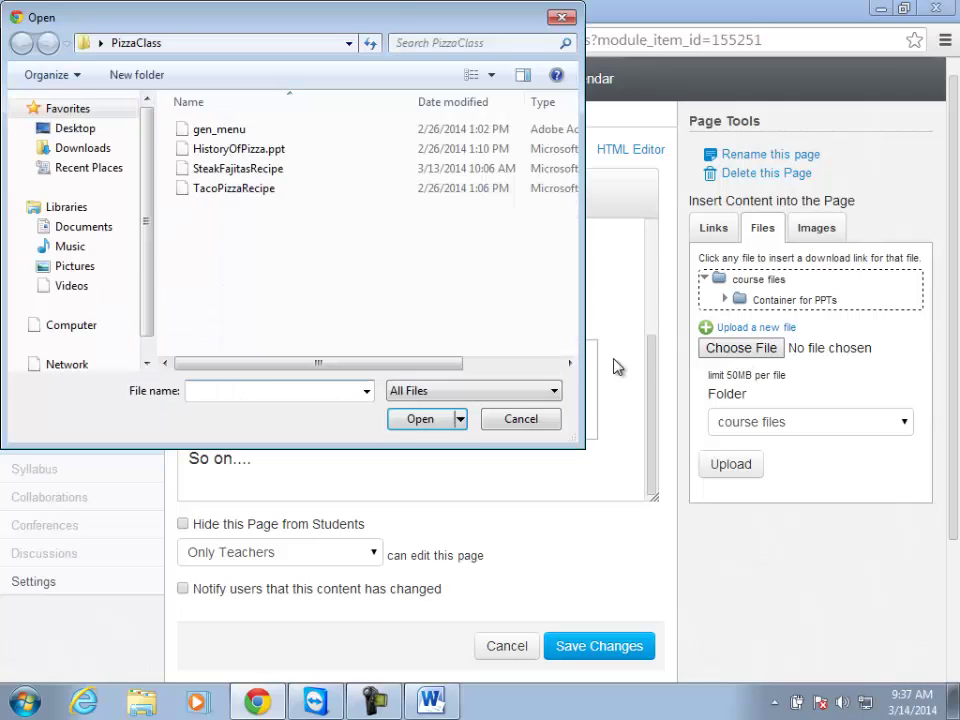
pyautogui.click(232, 149)
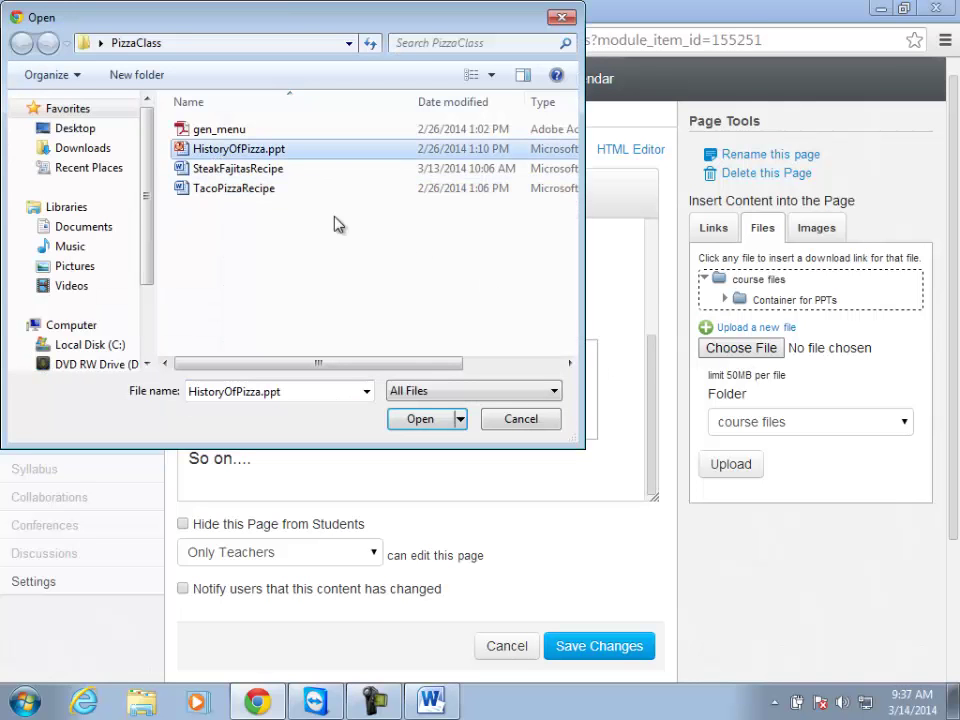
pyautogui.click(422, 421)
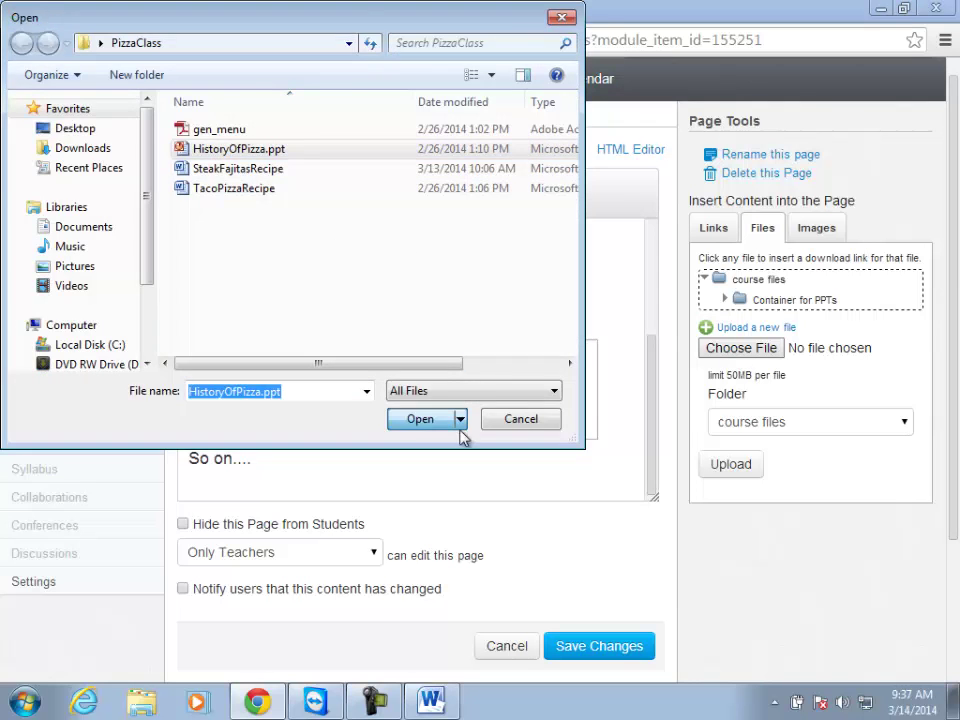
pyautogui.click(732, 466)
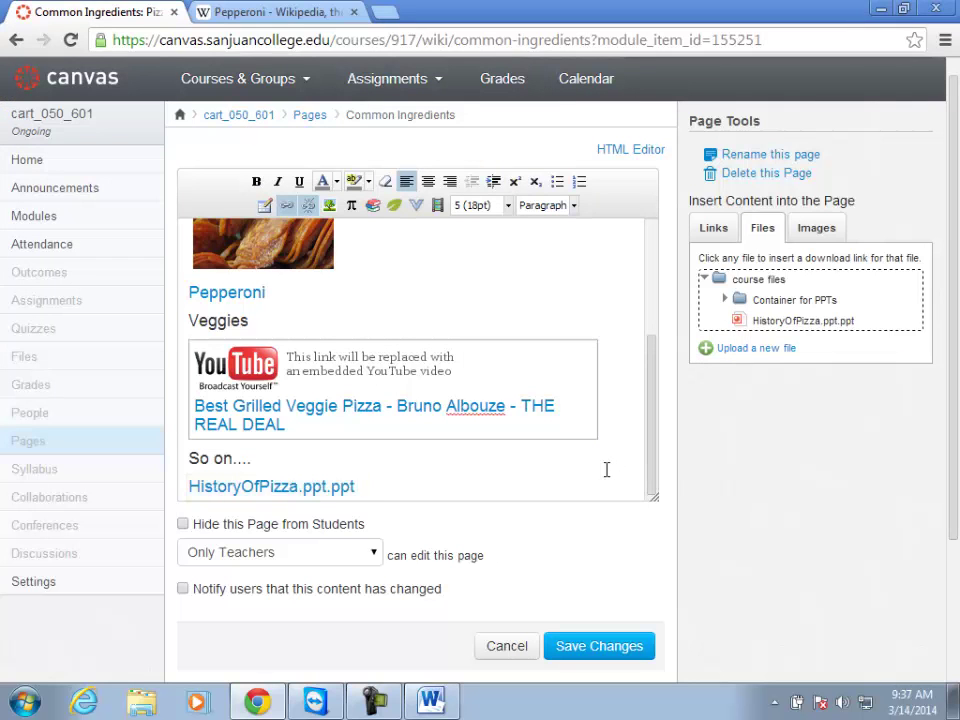
pyautogui.press('Return')
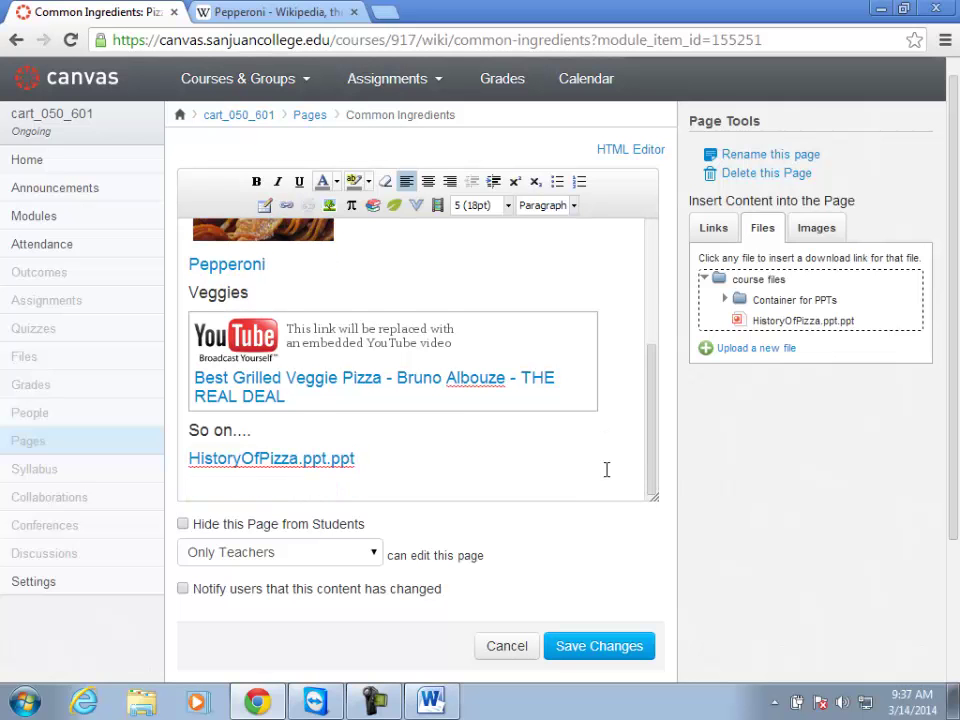
pyautogui.write('PDF - Menu for Rest')
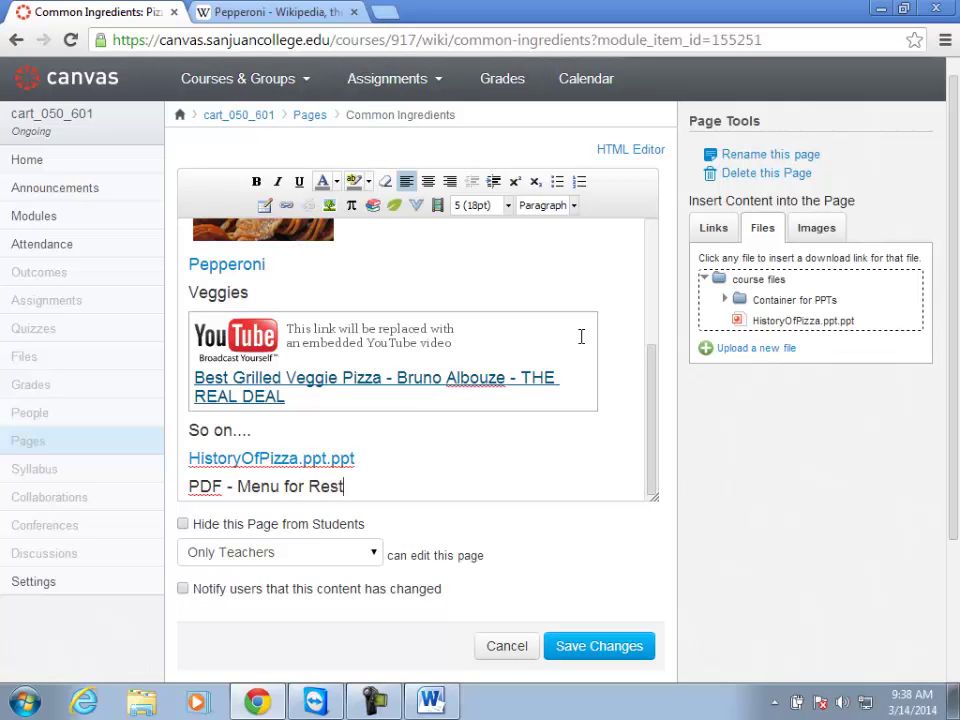
pyautogui.write('aur')
# Finish the line and fix the spelling so it reads 'PDF - Menu for Restaurant'.
pyautogui.press('BackSpace')
pyautogui.write('raunt')
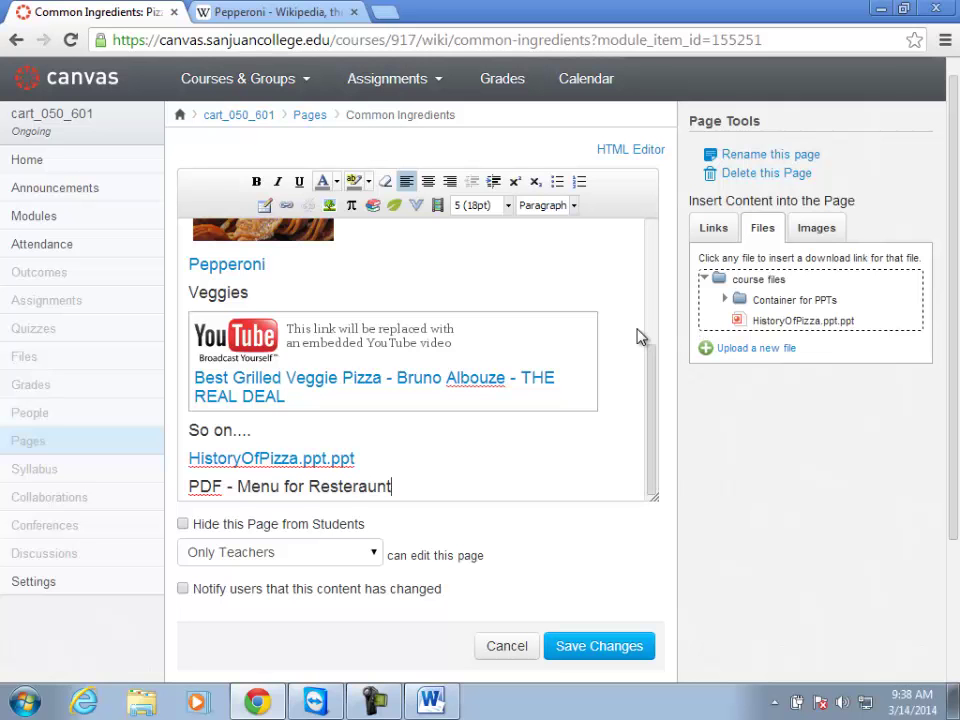
pyautogui.rightClick(354, 487)
pyautogui.click(429, 21)
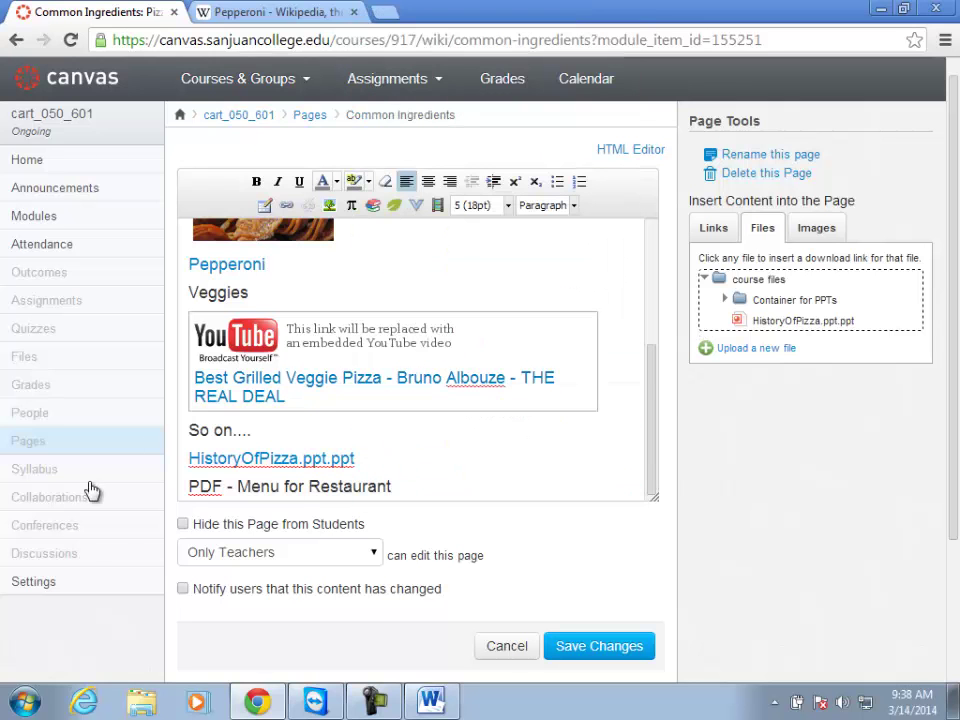
# Upload gen_menu.pdf to course files and link it to the word PDF.
pyautogui.moveTo(222, 486); pyautogui.dragTo(189, 486)
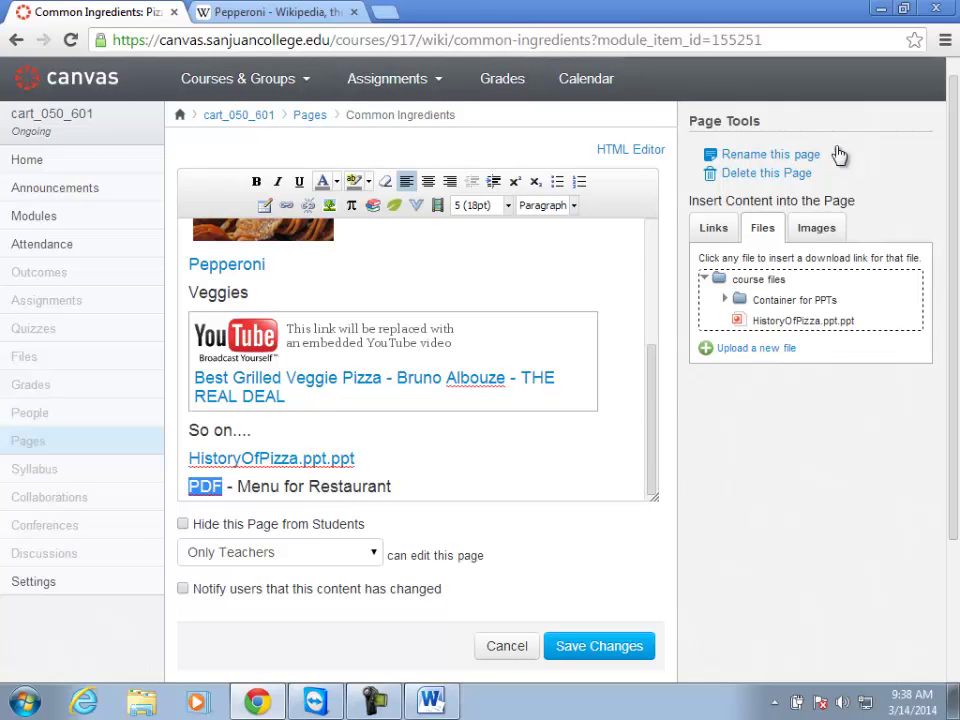
pyautogui.click(752, 349)
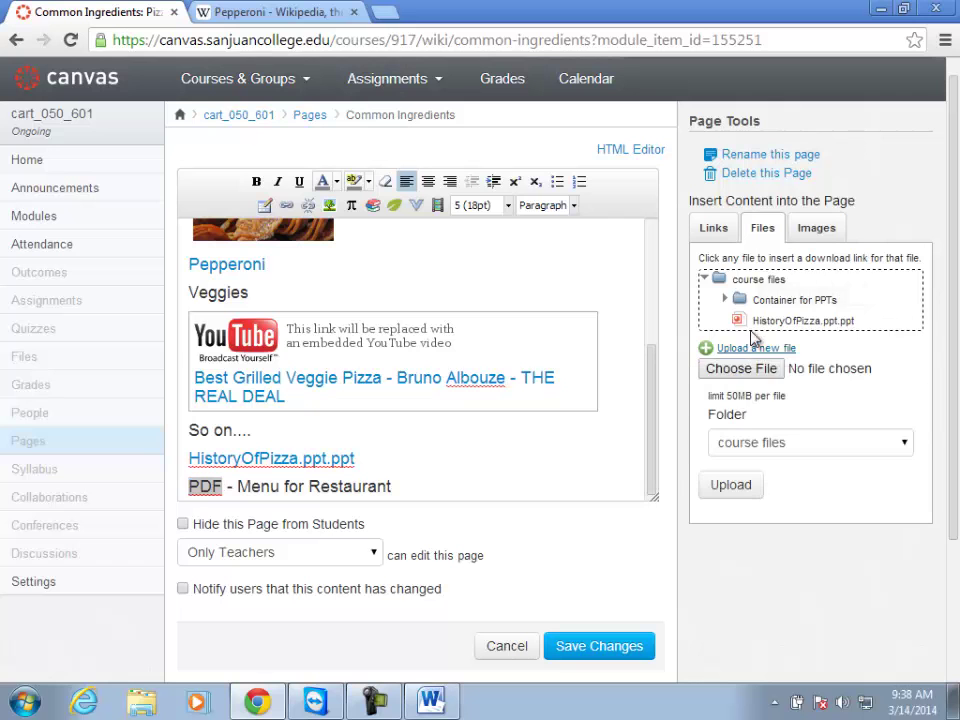
pyautogui.click(736, 368)
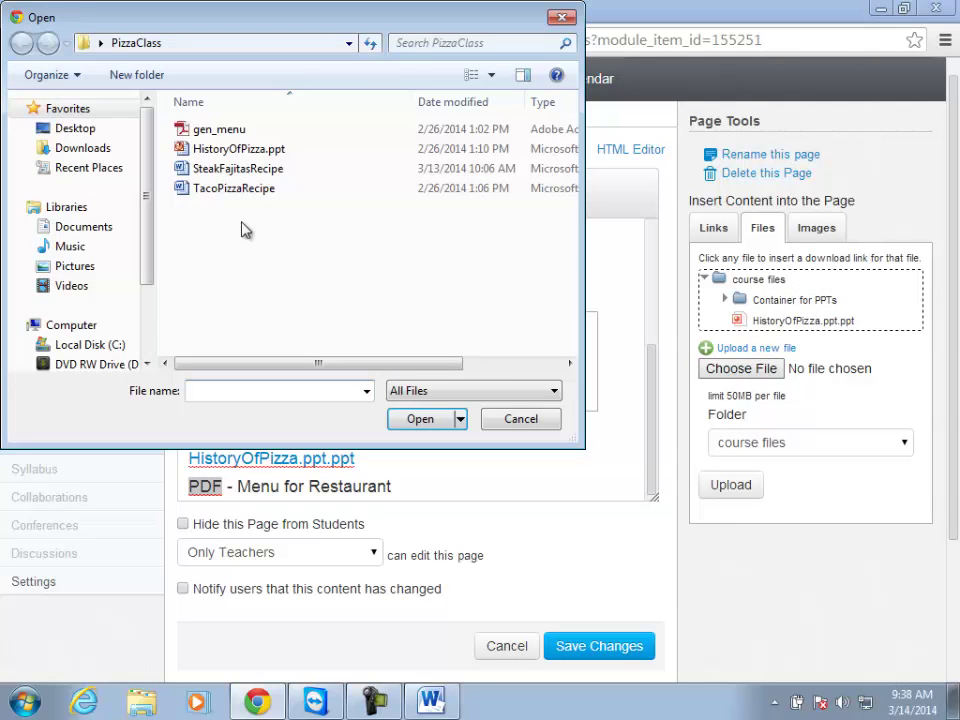
pyautogui.click(225, 131)
pyautogui.click(410, 419)
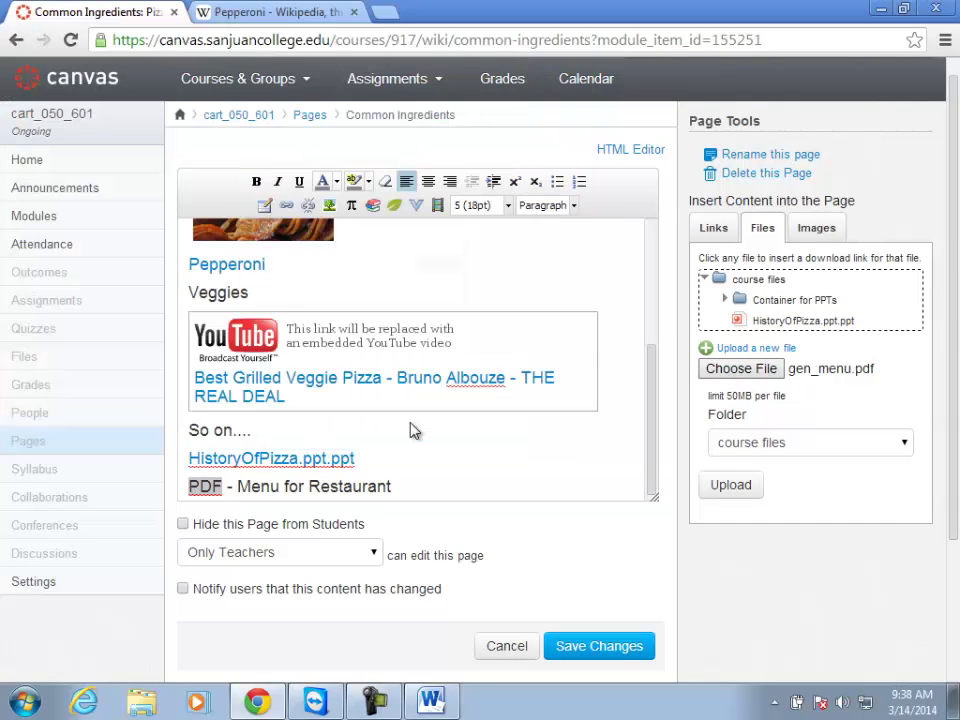
pyautogui.click(731, 484)
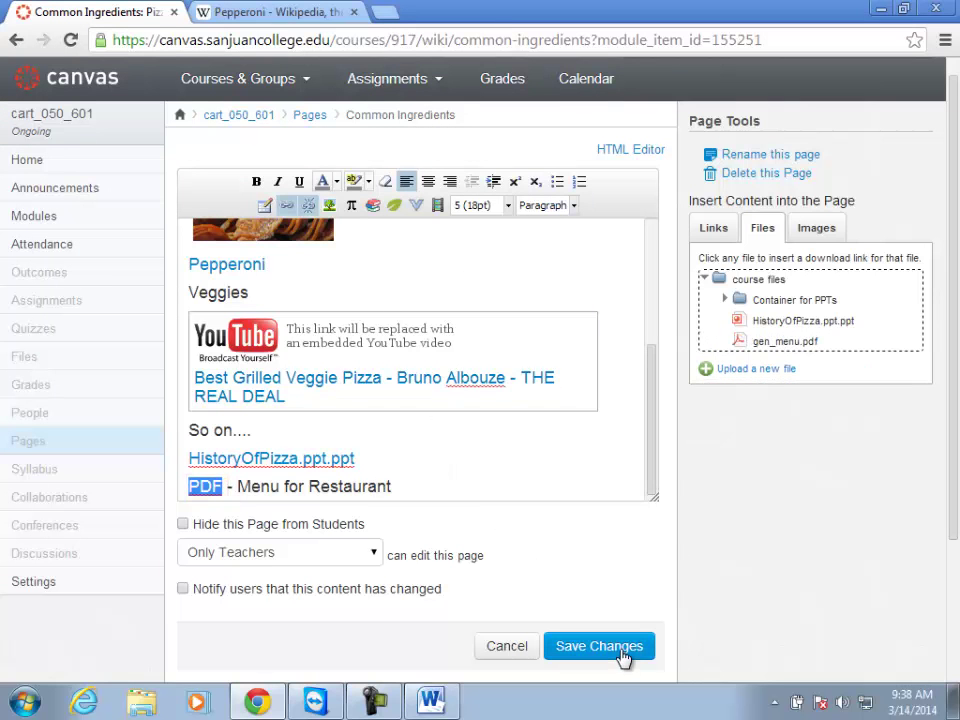
# Keep page editing limited to Only Teachers and save the Common Ingredients page.
pyautogui.scroll(-2, 520, 550)
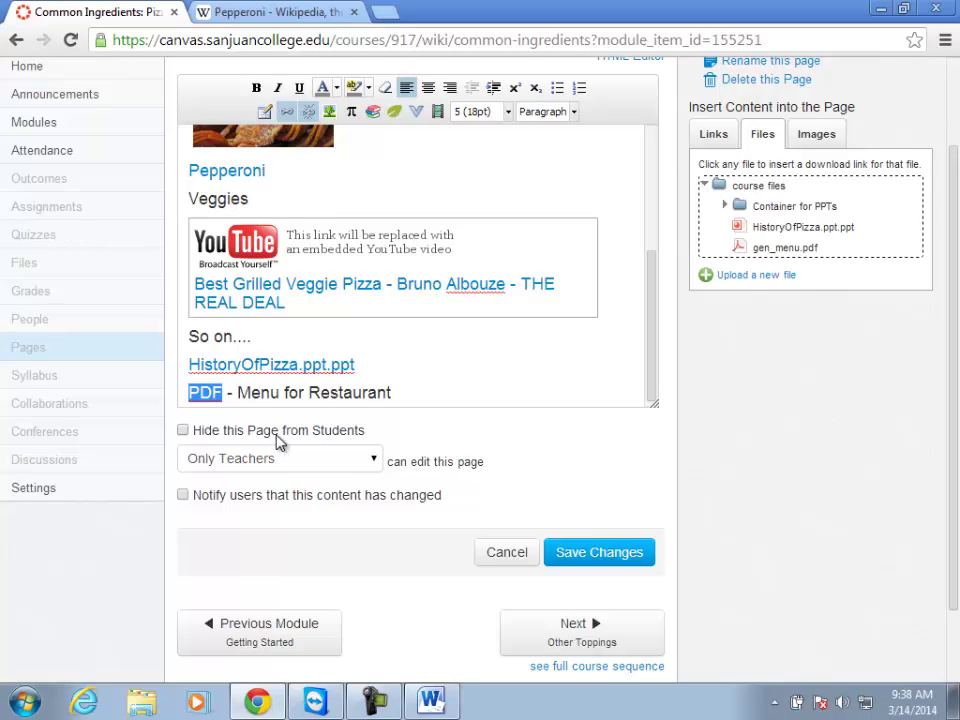
pyautogui.click(317, 462)
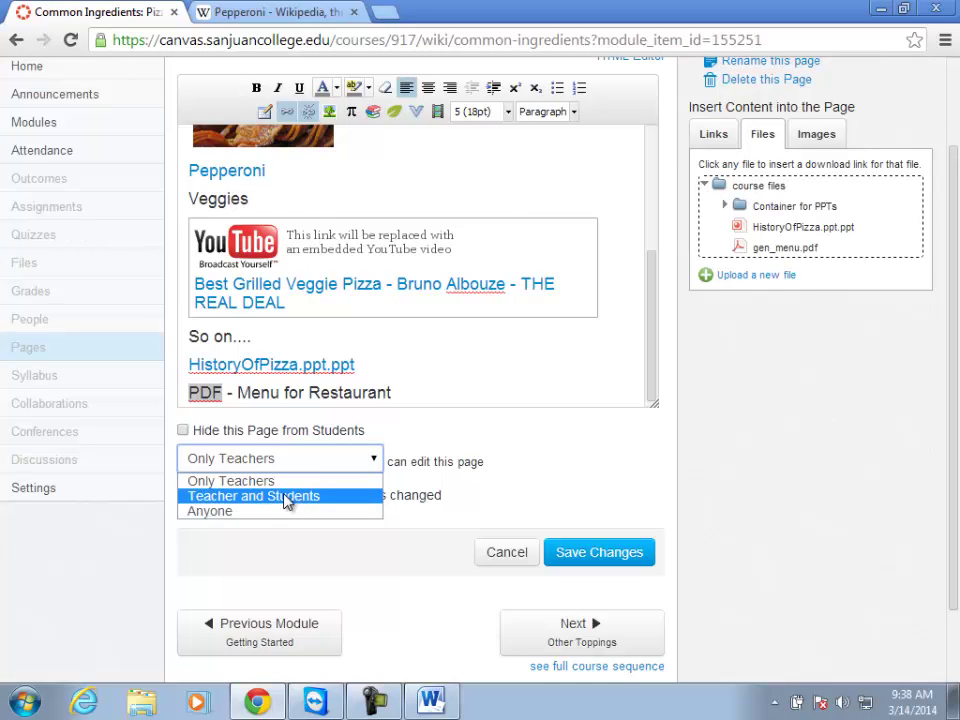
pyautogui.click(290, 550)
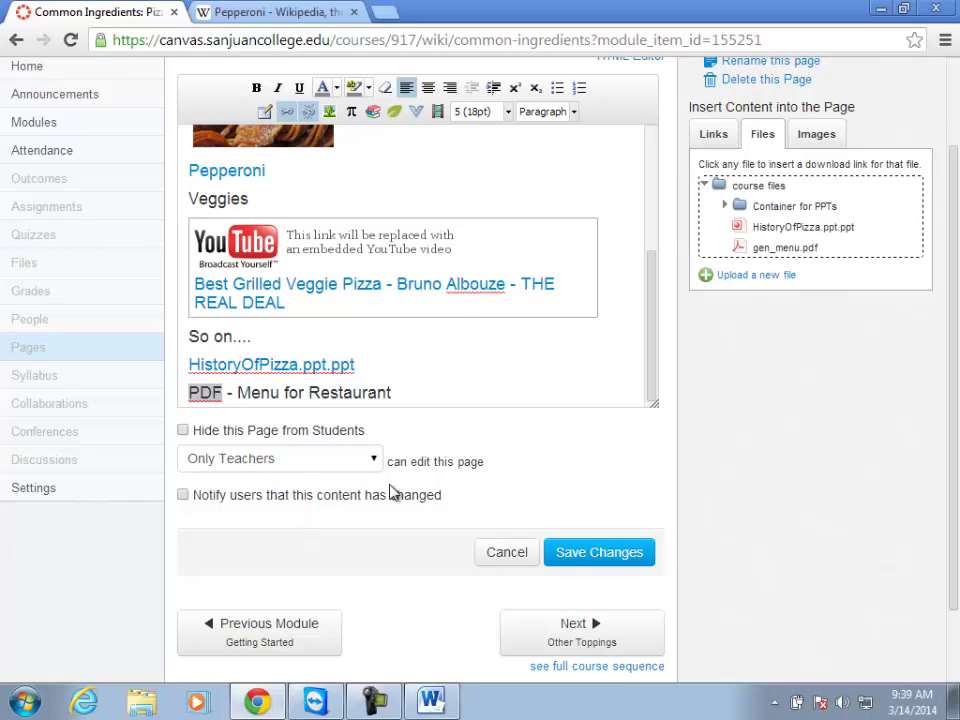
pyautogui.click(594, 555)
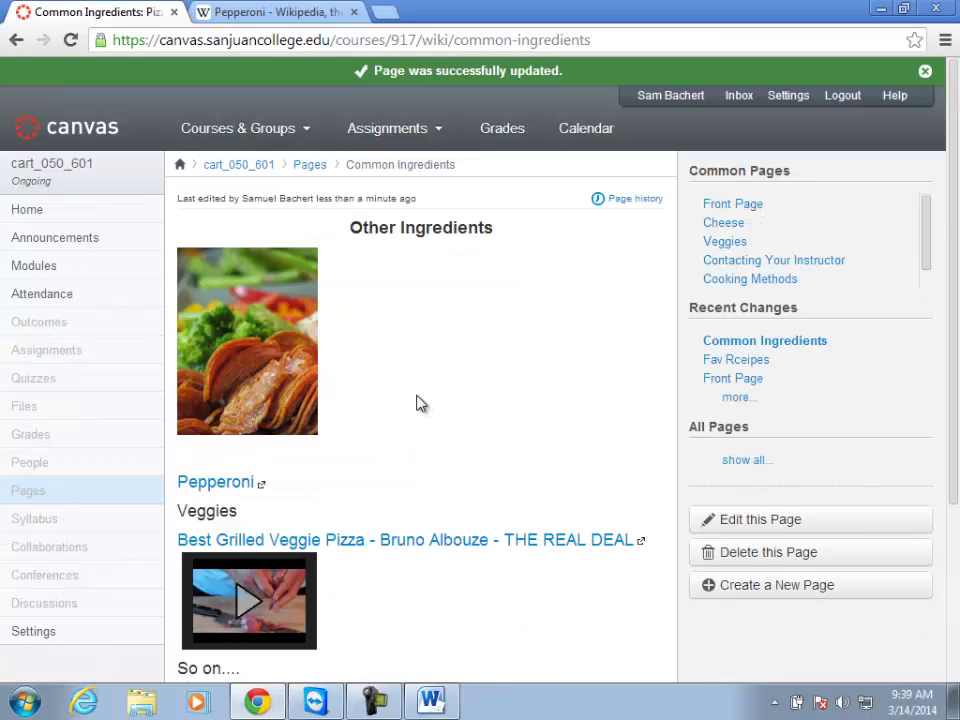
# Test the Pepperoni Wikipedia link on the saved page, then close its tab.
pyautogui.scroll(-2, 419, 378)
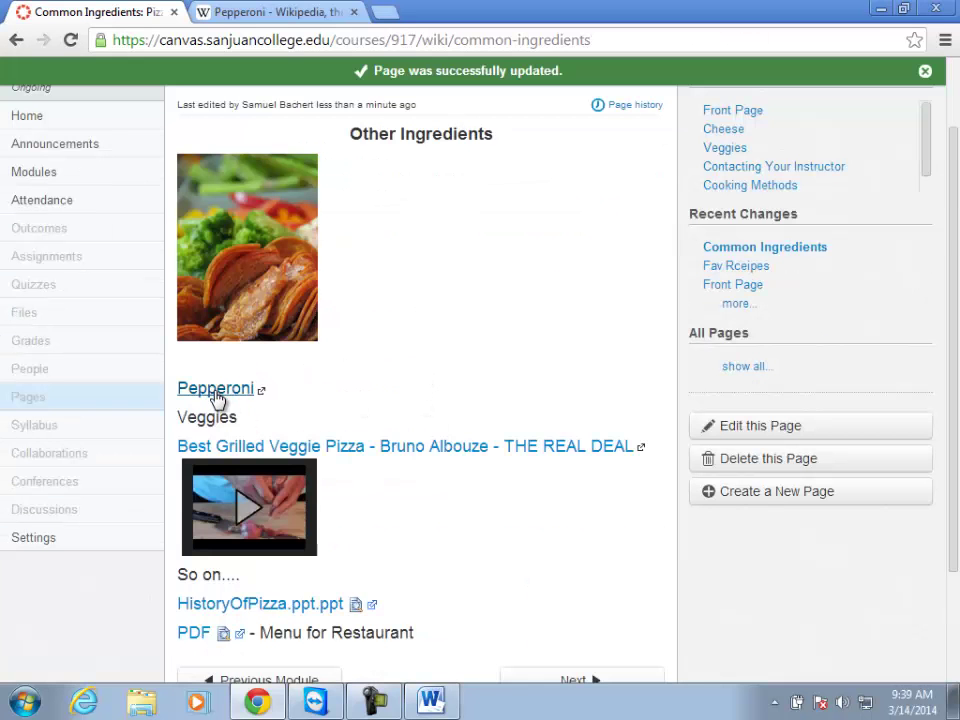
pyautogui.click(353, 12)
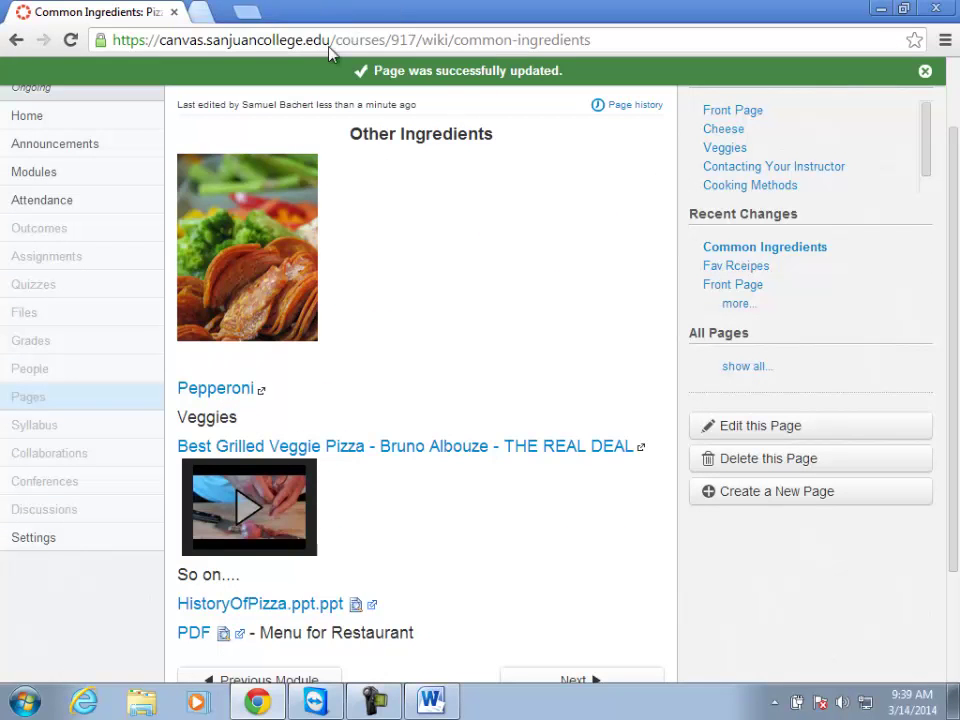
pyautogui.click(212, 392)
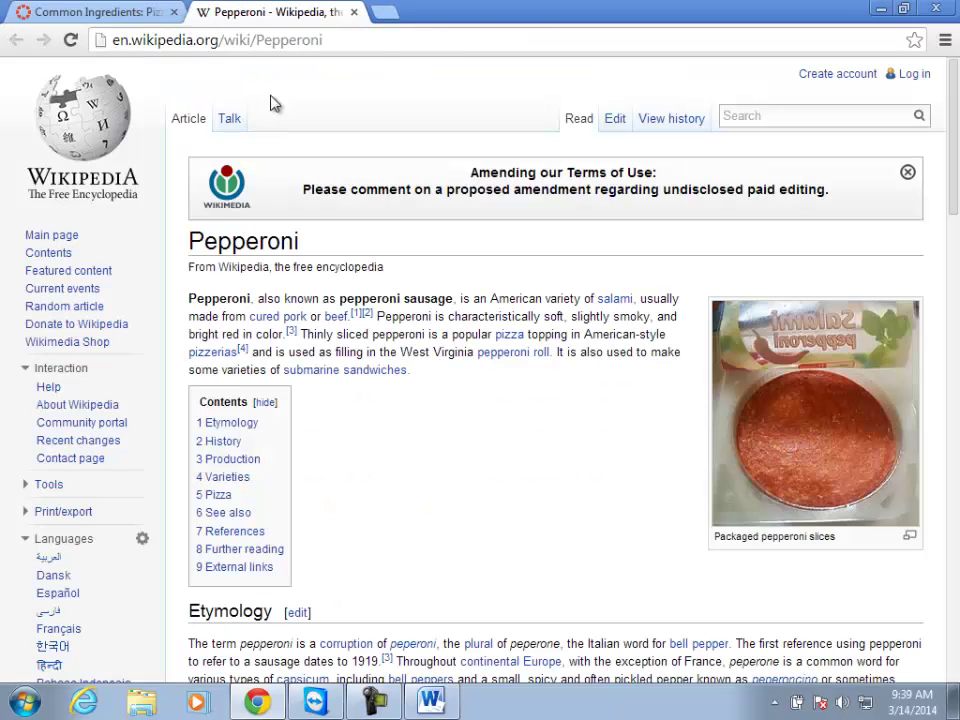
pyautogui.click(353, 12)
# Play and pause the embedded veggie pizza video, then shrink it back to a thumbnail.
pyautogui.click(245, 500)
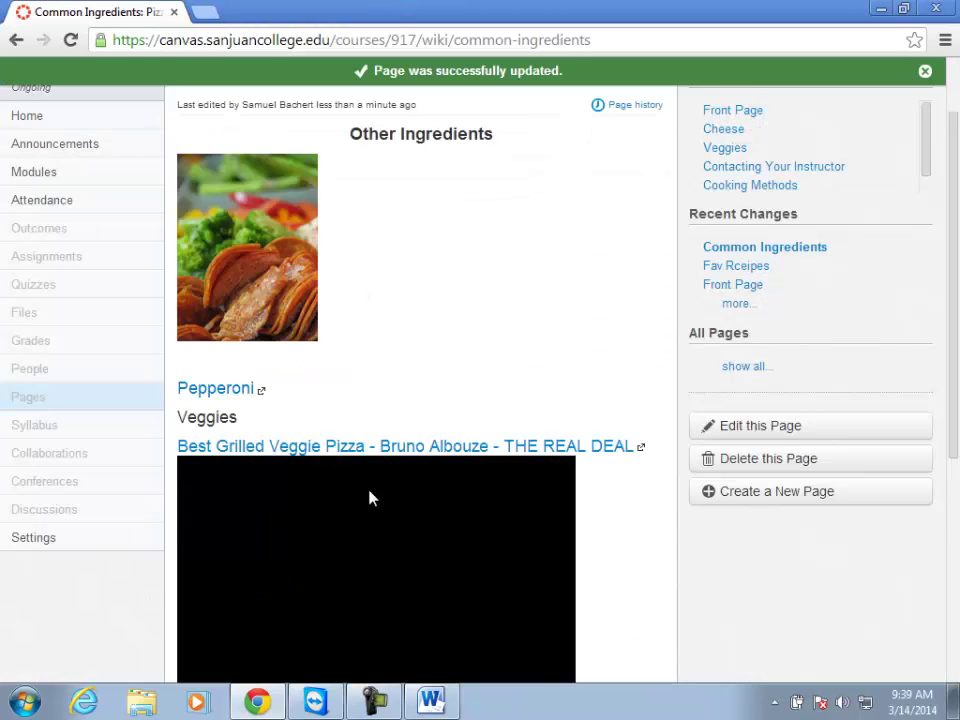
pyautogui.scroll(-3, 388, 484)
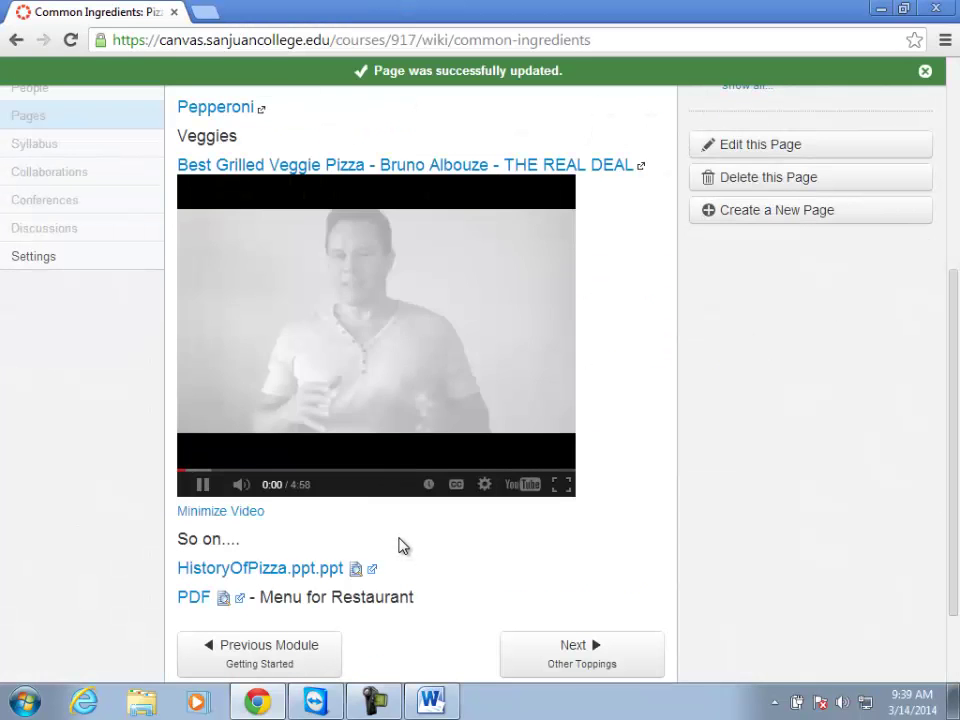
pyautogui.click(201, 488)
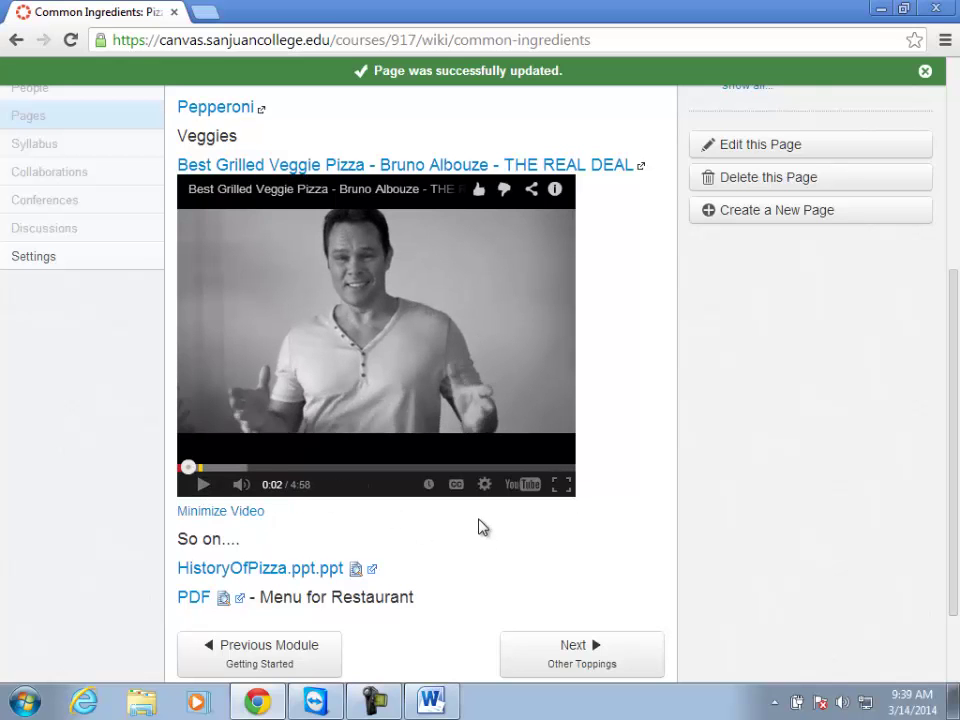
pyautogui.click(230, 511)
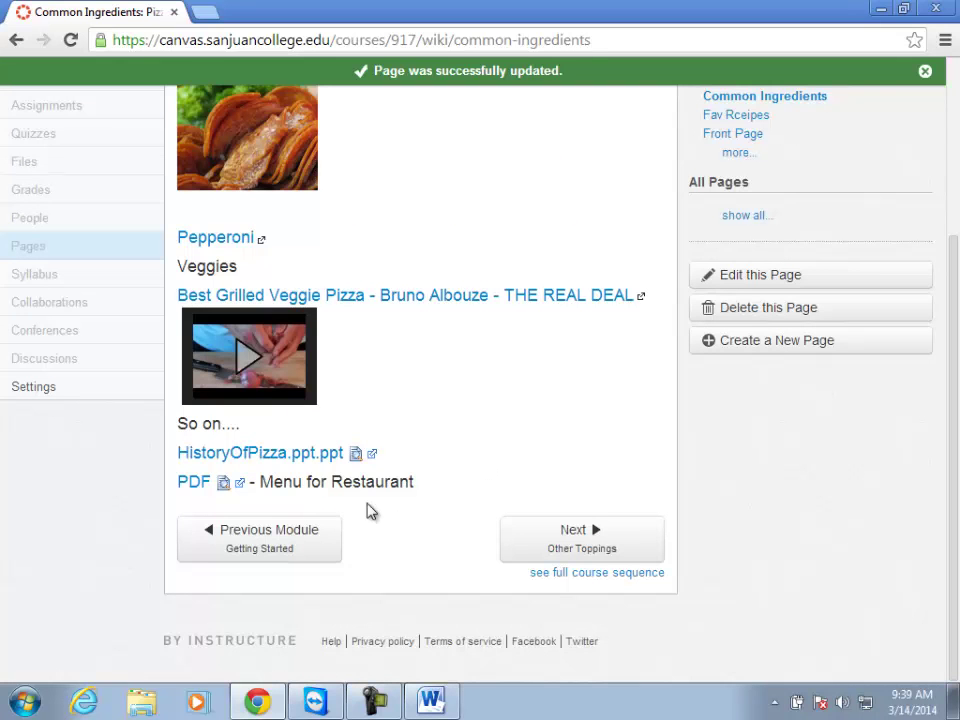
# Preview the HistoryOfPizza presentation inline and collapse the slide preview.
pyautogui.click(355, 454)
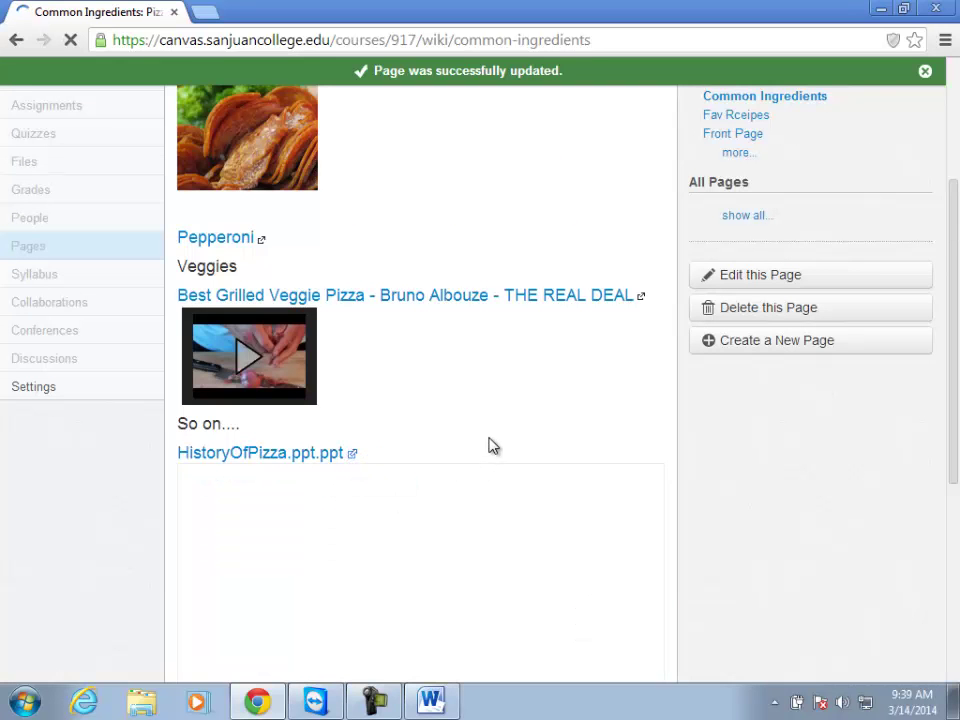
pyautogui.scroll(-5, 490, 434)
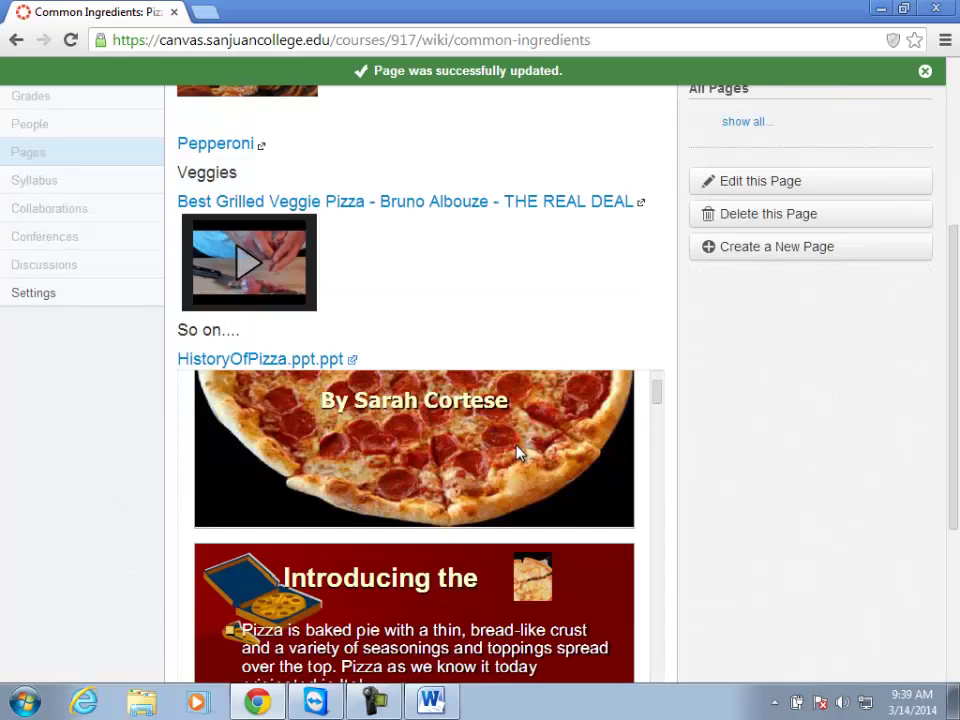
pyautogui.scroll(-10, 516, 450)
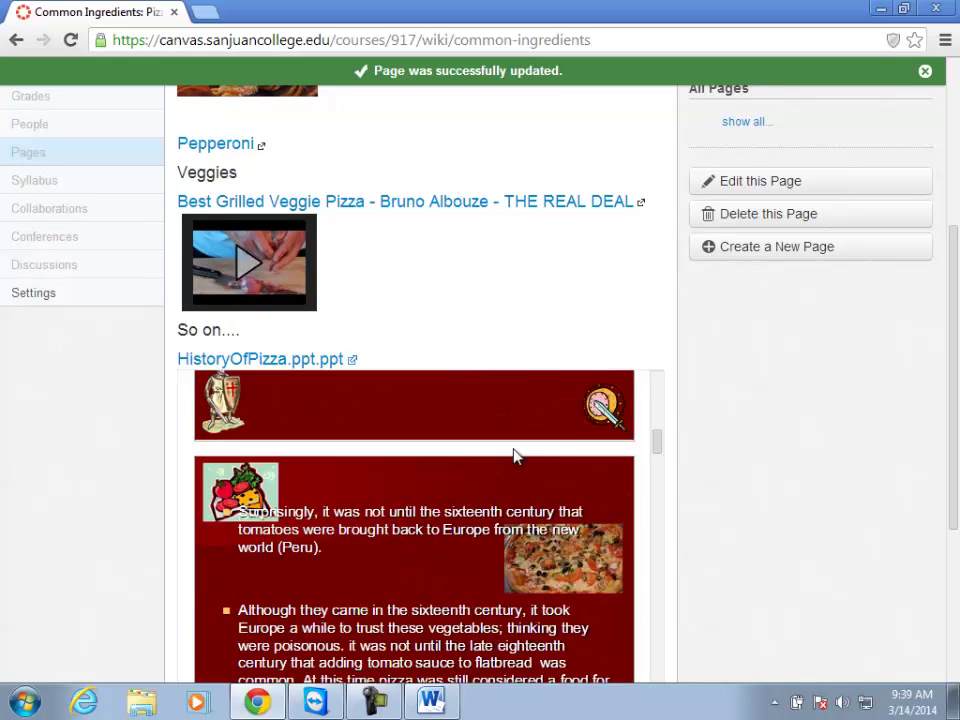
pyautogui.scroll(-8, 515, 456)
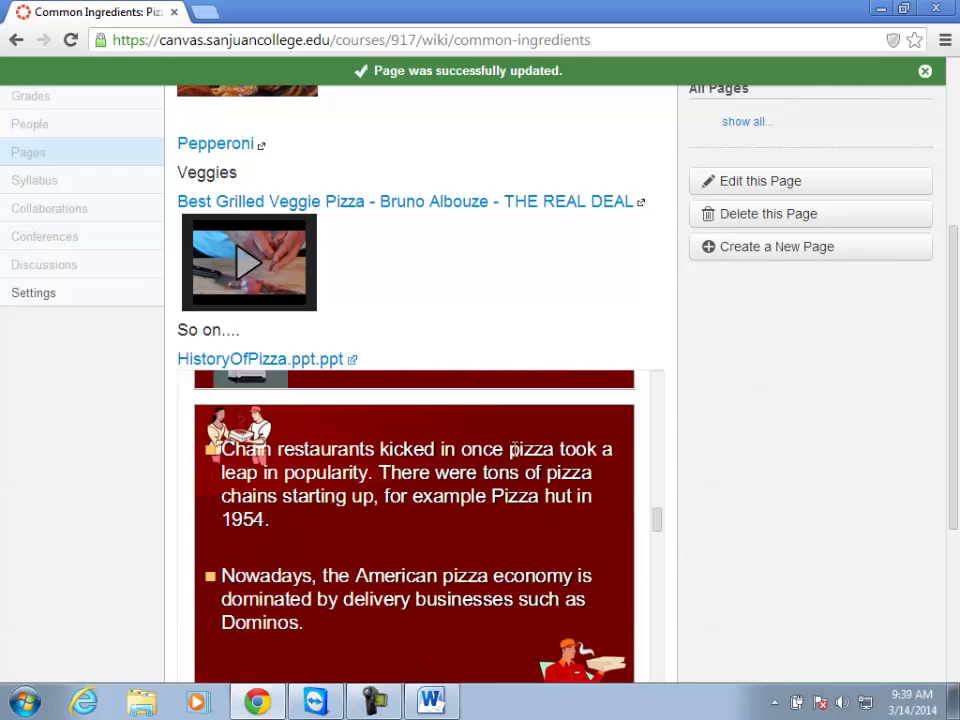
pyautogui.scroll(-4, 285, 558)
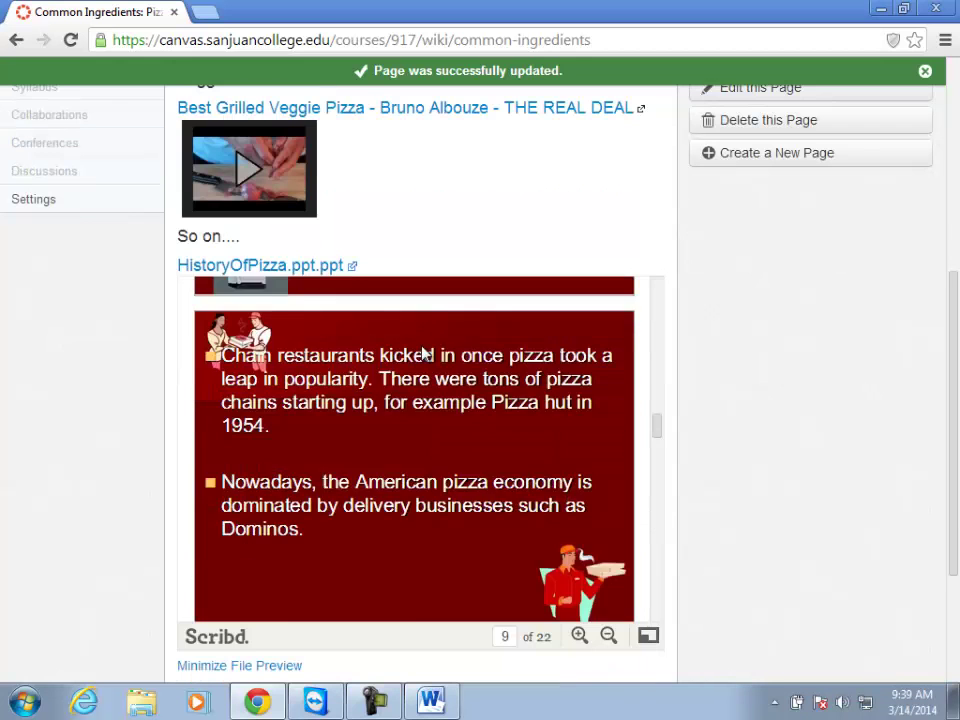
pyautogui.click(215, 667)
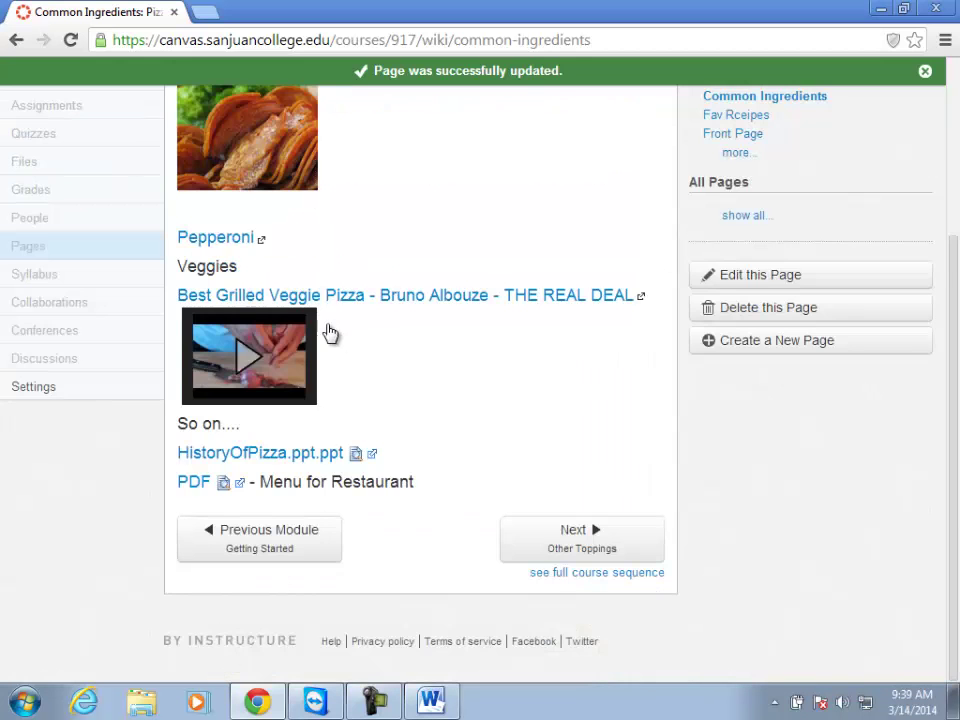
# Preview the restaurant menu PDF inline, then collapse it.
pyautogui.click(223, 482)
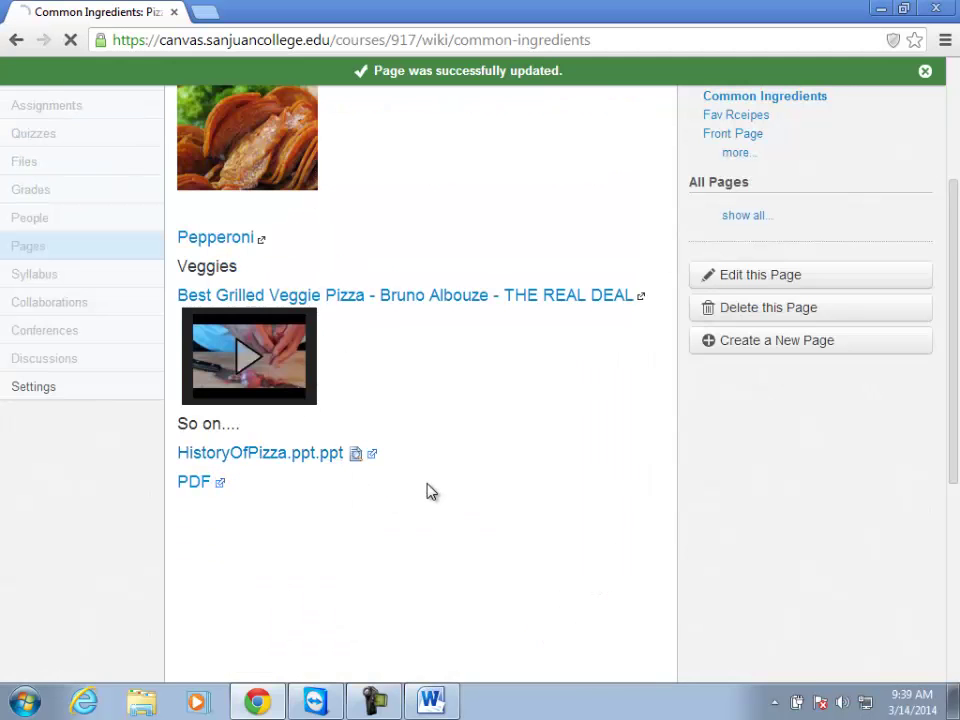
pyautogui.scroll(-3, 463, 484)
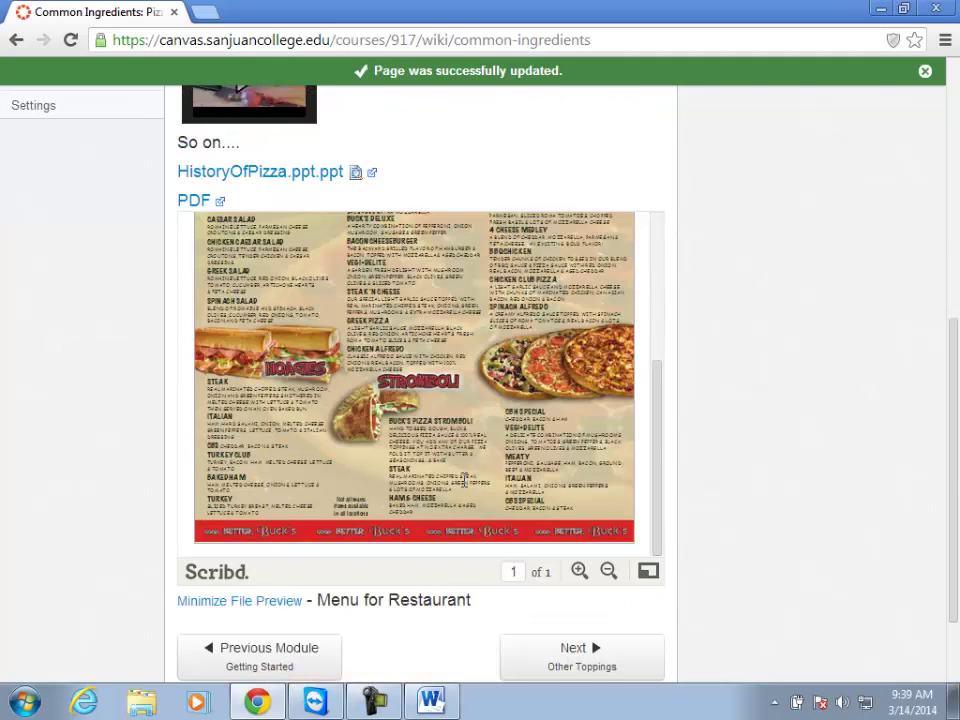
pyautogui.scroll(-1, 463, 468)
pyautogui.scroll(3, 465, 456)
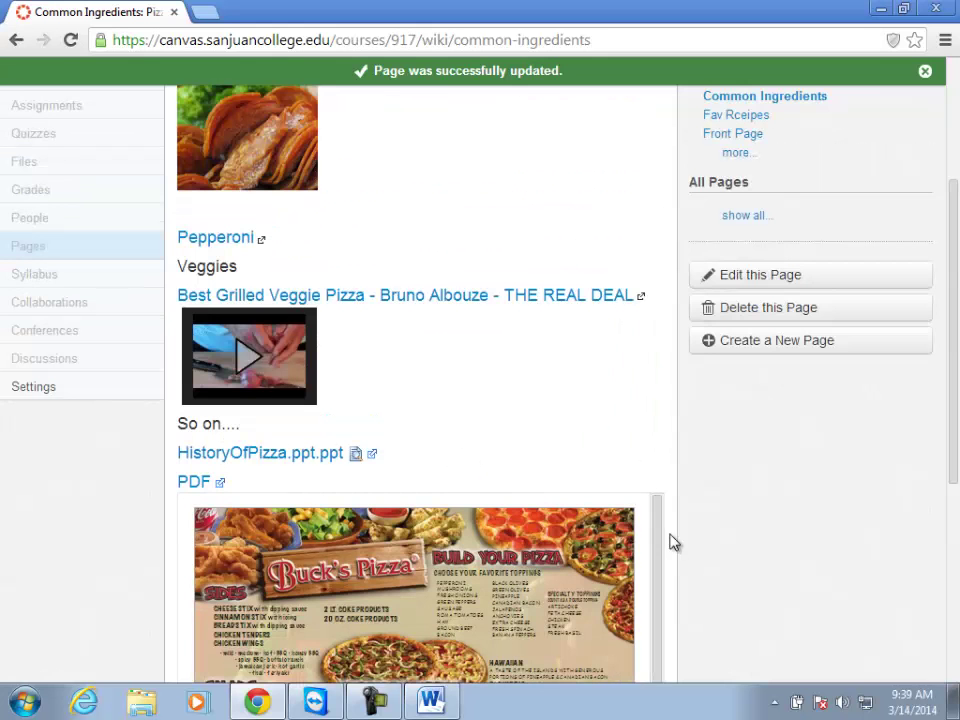
pyautogui.scroll(-4, 957, 383)
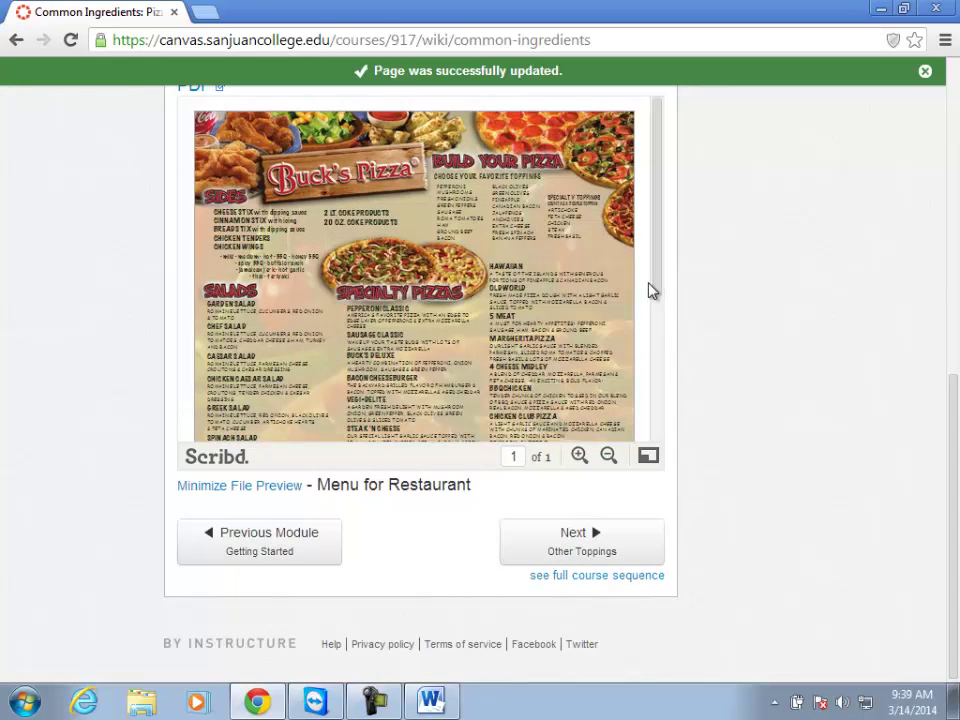
pyautogui.scroll(-5, 645, 332)
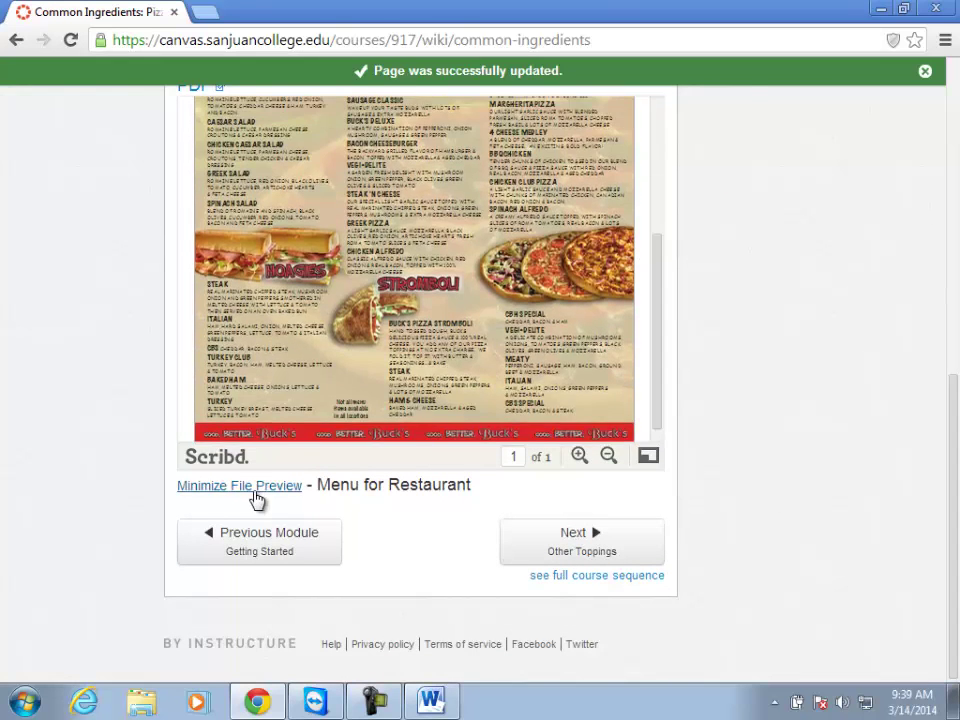
pyautogui.click(252, 487)
# Download the restaurant menu PDF and HistoryOfPizza.ppt.ppt, dismissing each download notification.
pyautogui.click(205, 486)
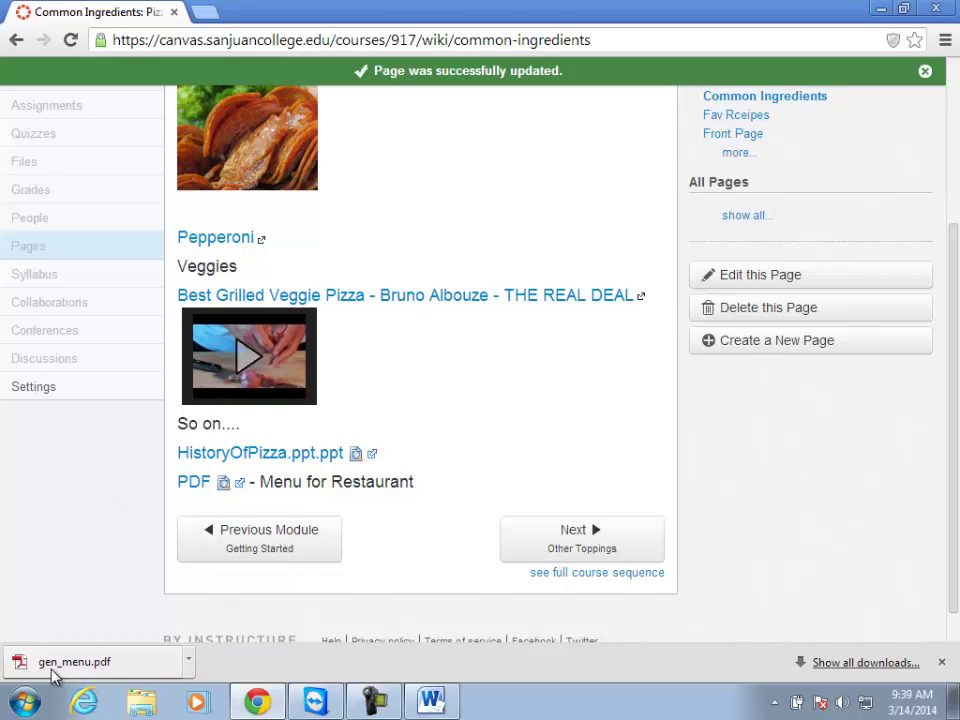
pyautogui.click(941, 662)
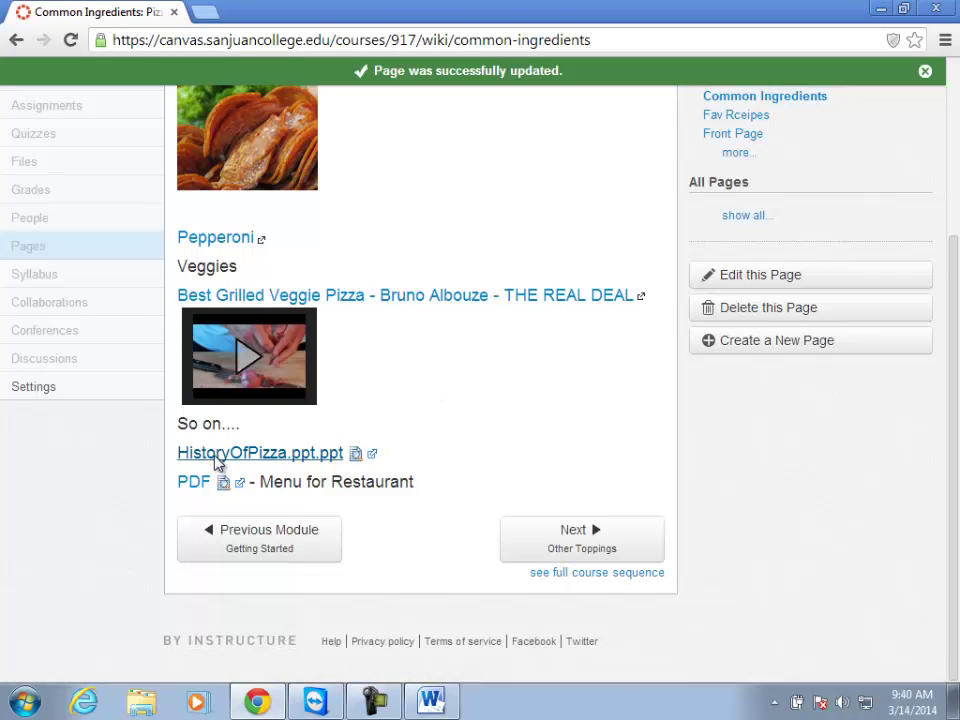
pyautogui.click(187, 458)
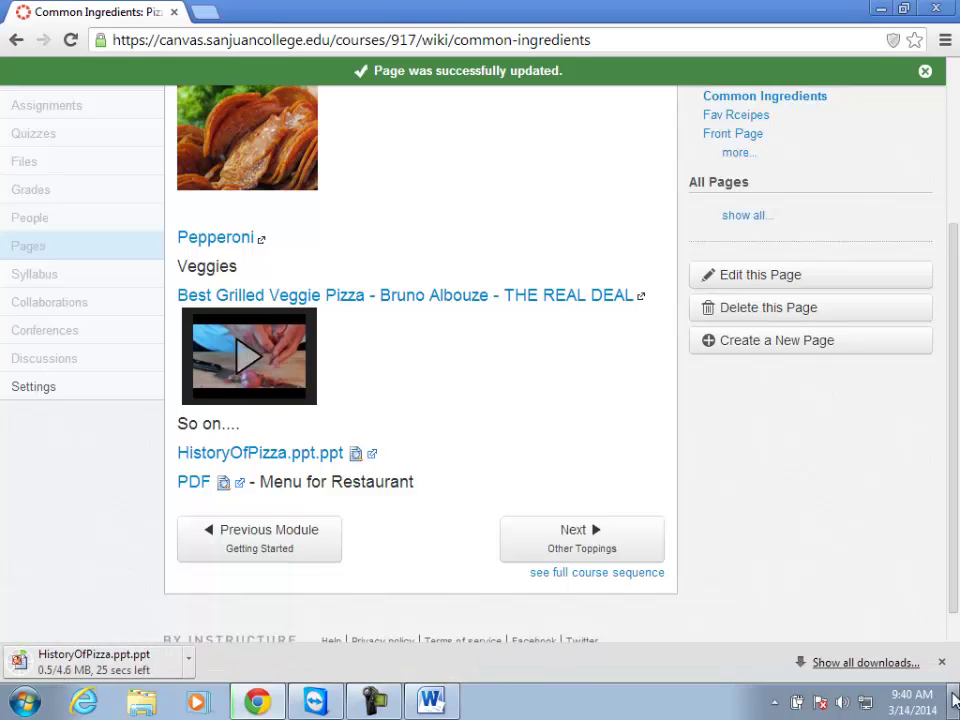
pyautogui.click(941, 664)
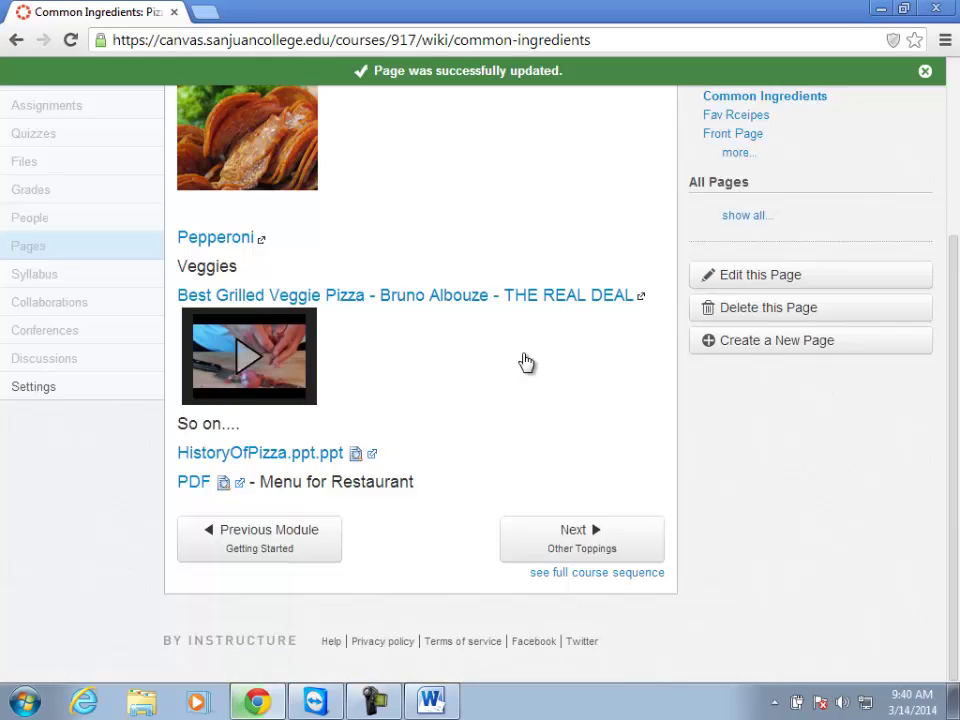
pyautogui.scroll(5, 520, 360)
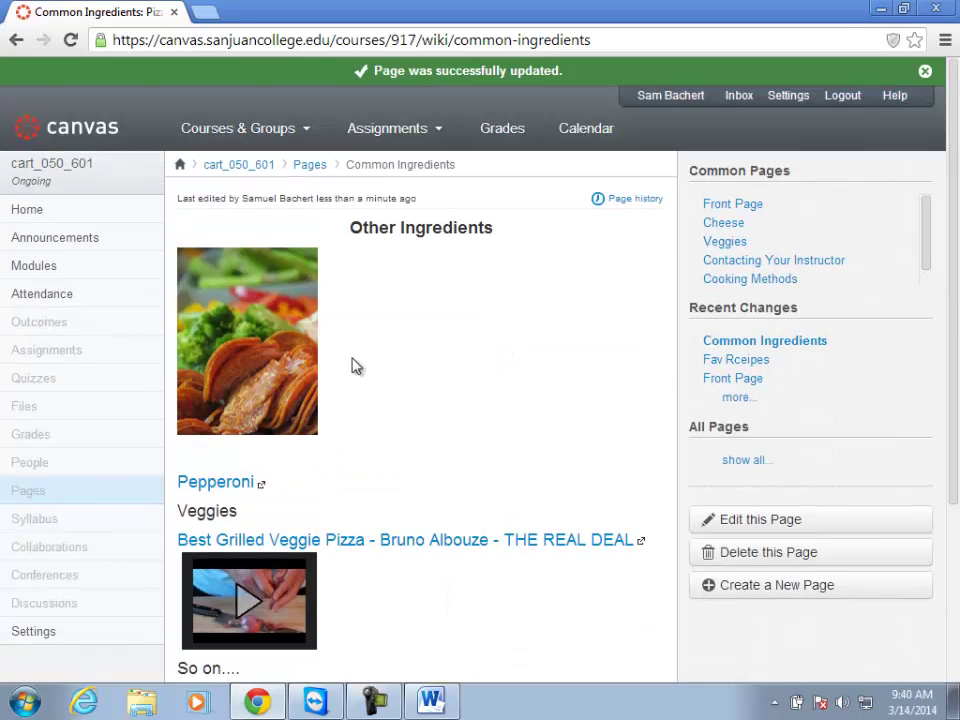
# Move HistoryOfPizza.ppt.ppt into Container for PPTs and check the folder's contents.
pyautogui.click(30, 412)
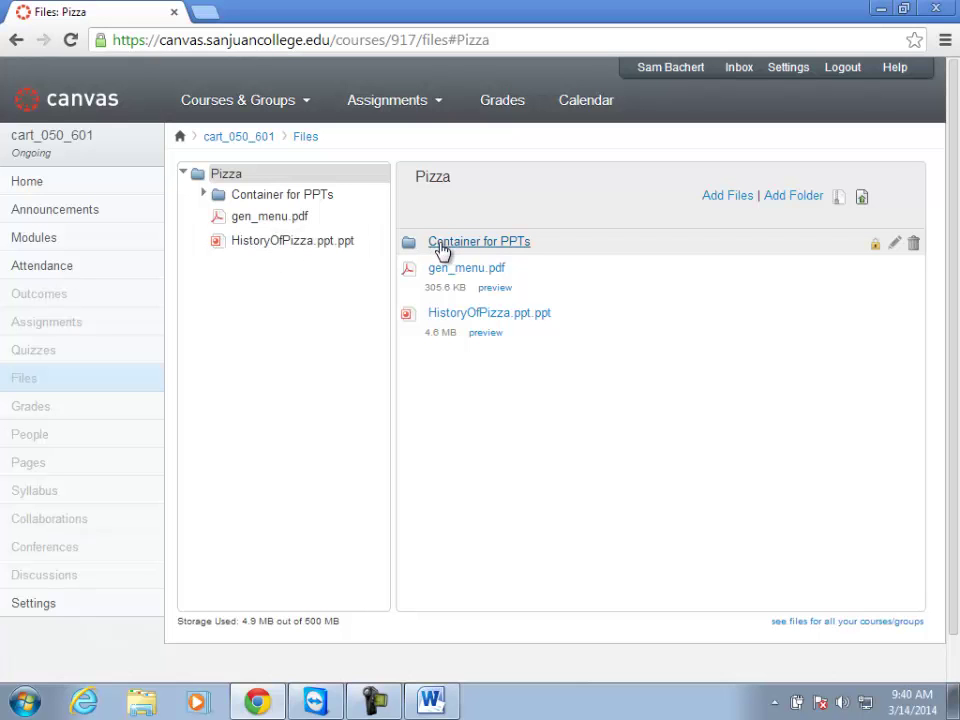
pyautogui.moveTo(407, 314); pyautogui.dragTo(411, 242)
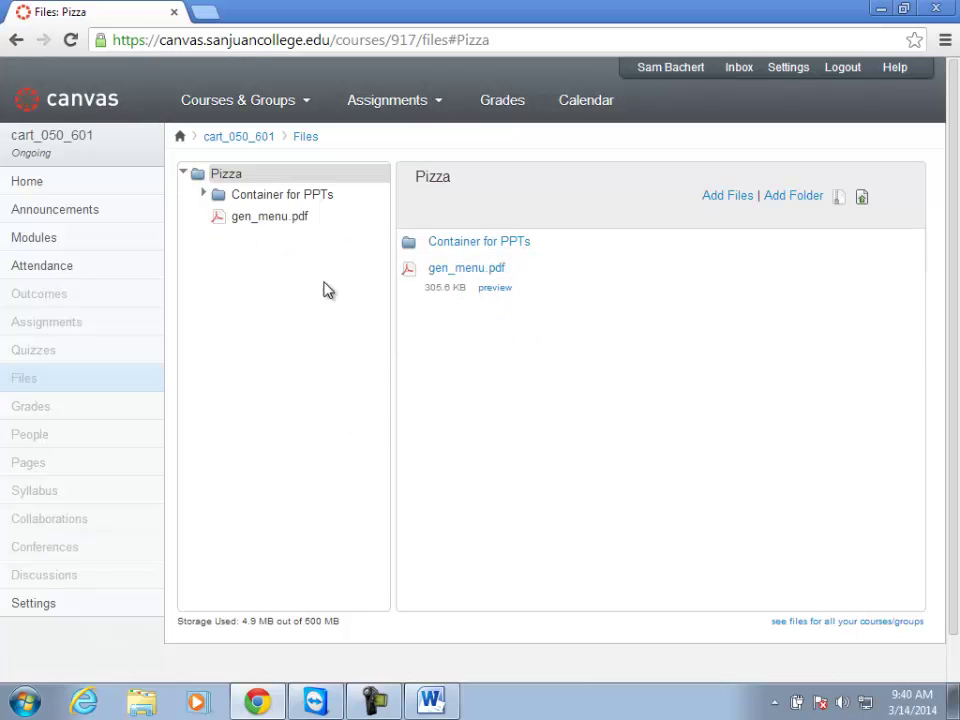
pyautogui.click(203, 194)
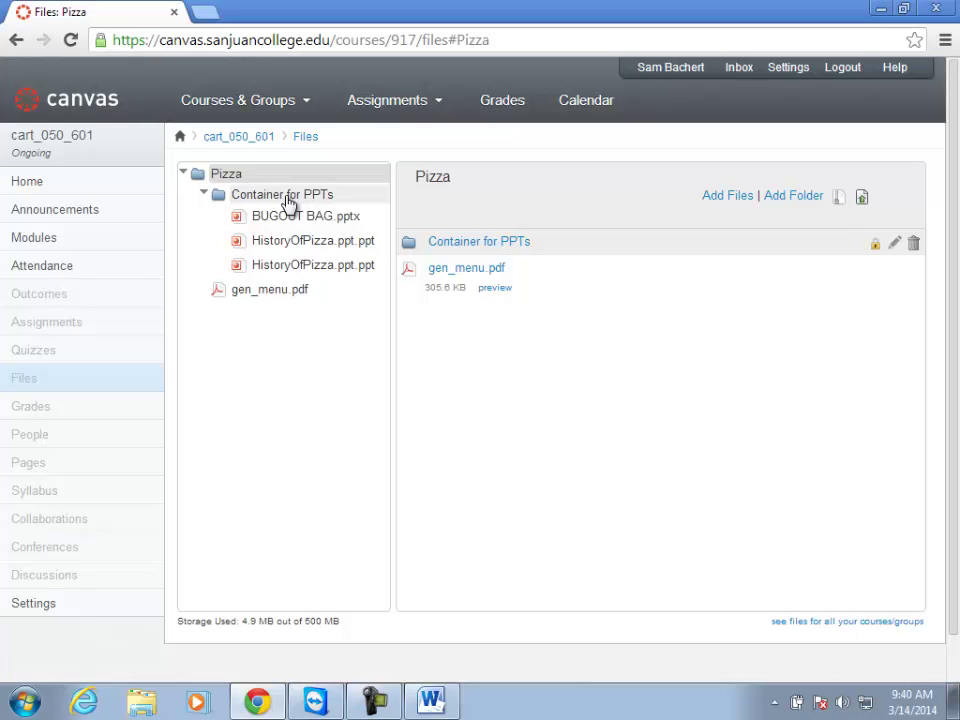
pyautogui.click(204, 194)
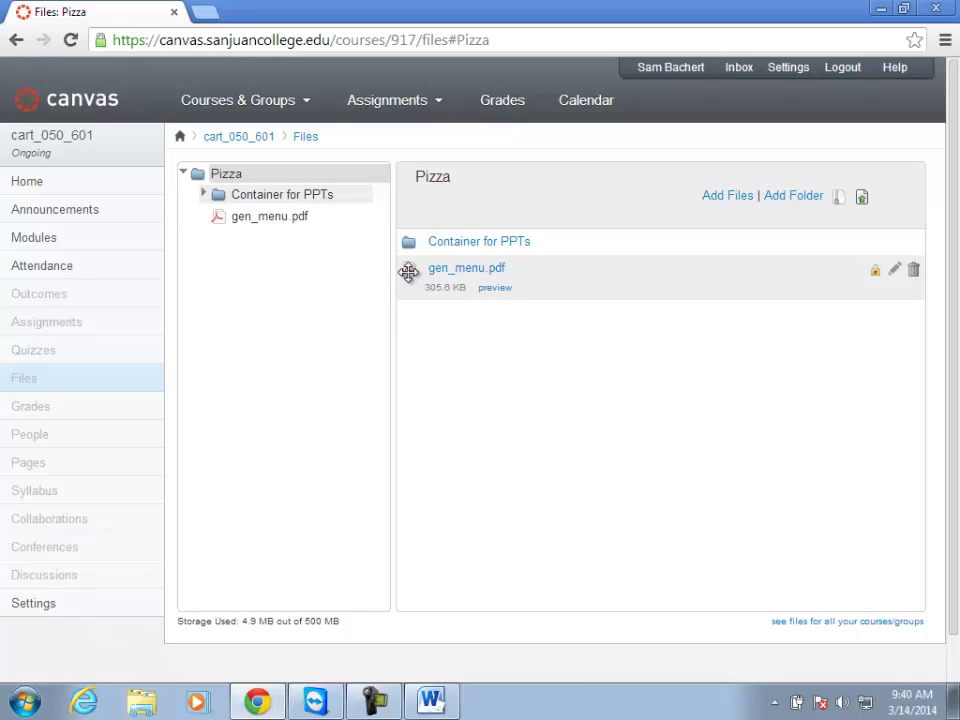
# Create a PDF folder inside Pizza, move gen_menu.pdf into it, and go to Pages.
pyautogui.click(785, 198)
pyautogui.write('PDF')
pyautogui.press('Return')
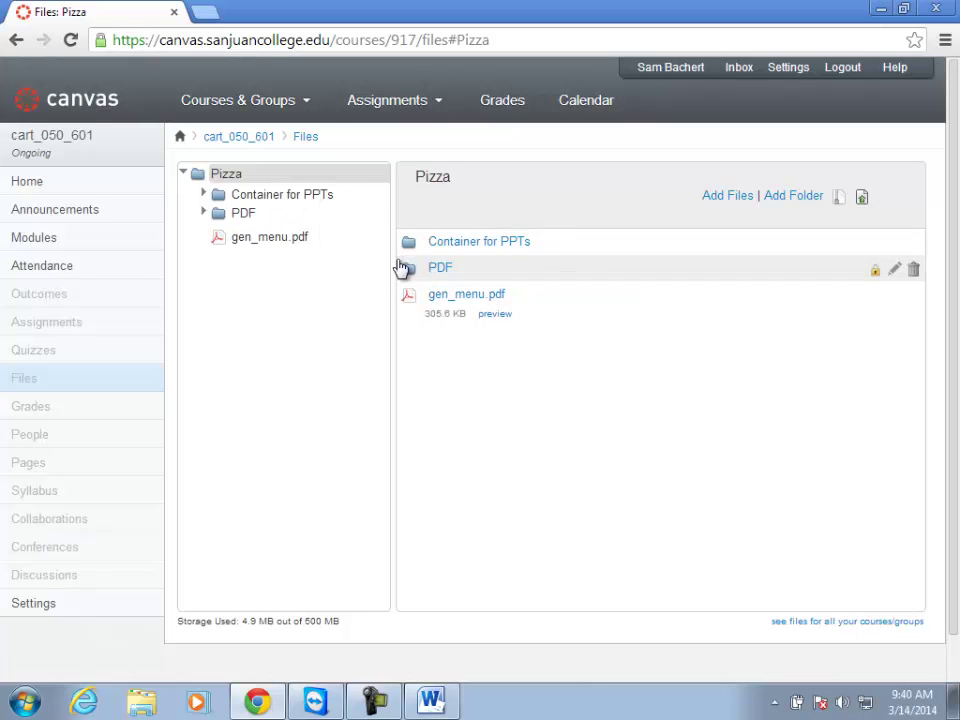
pyautogui.moveTo(412, 293); pyautogui.dragTo(409, 268)
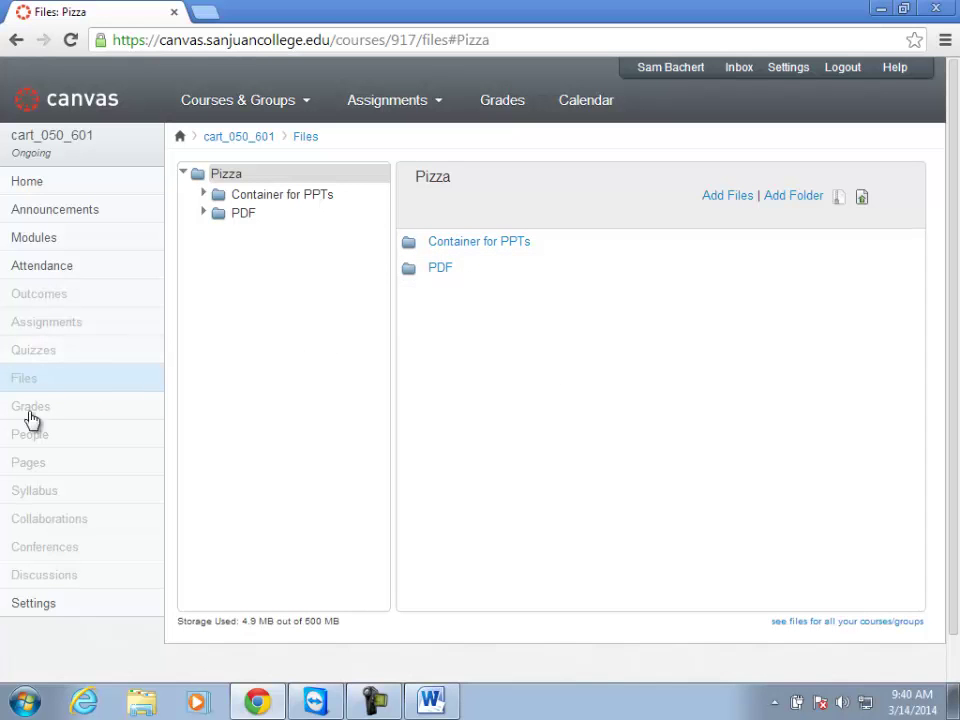
pyautogui.click(30, 463)
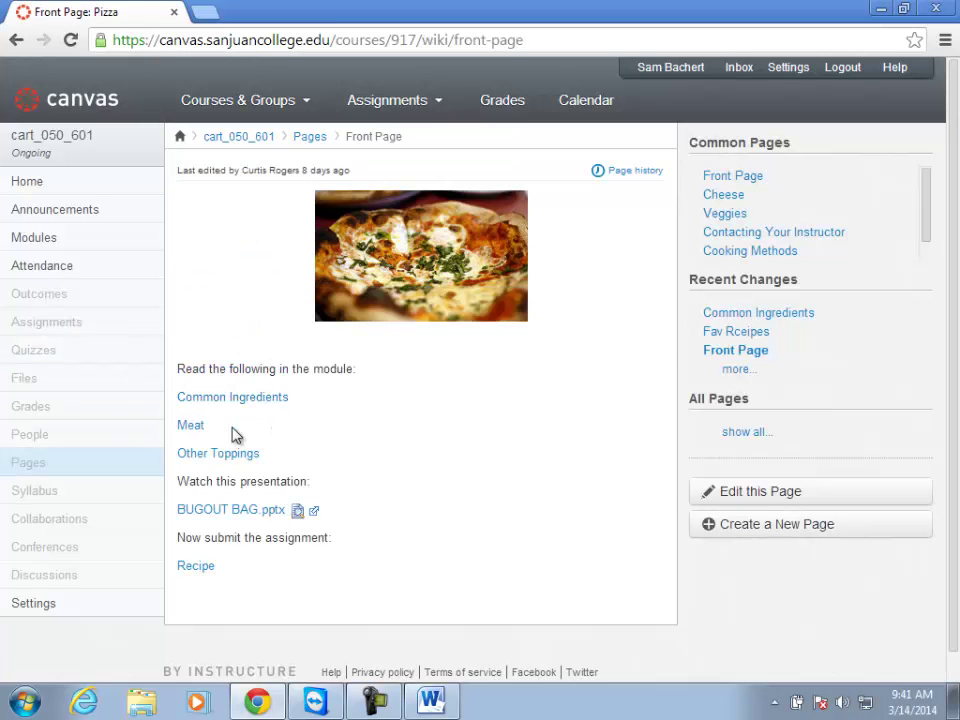
# Reach Common Ingredients via Other Toppings and preview the pizza presentation inline.
pyautogui.click(226, 455)
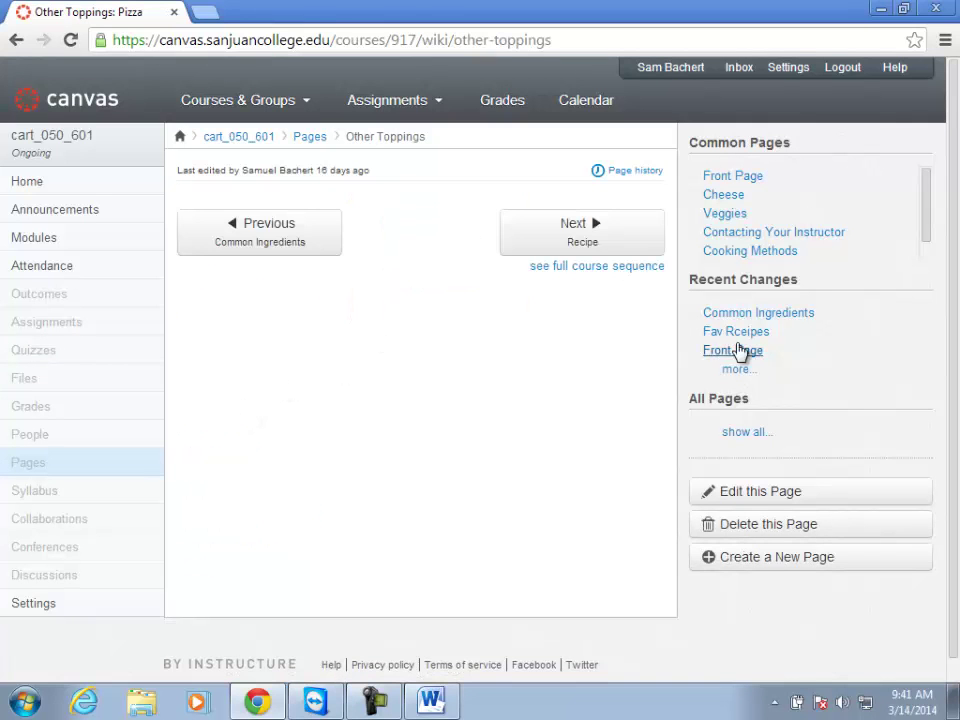
pyautogui.click(746, 314)
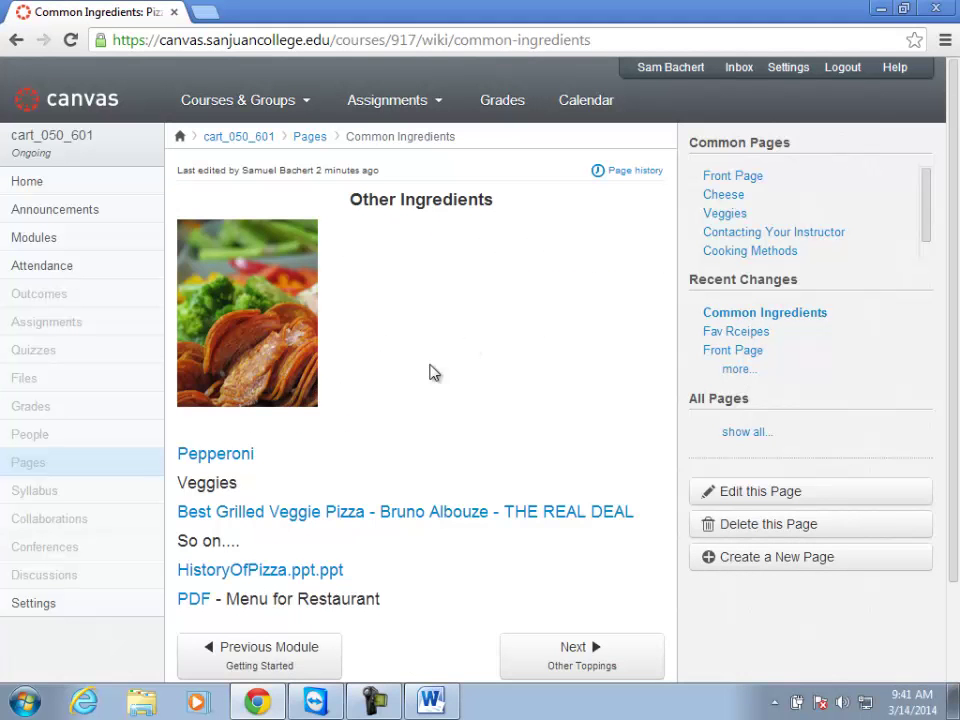
pyautogui.scroll(-3, 274, 585)
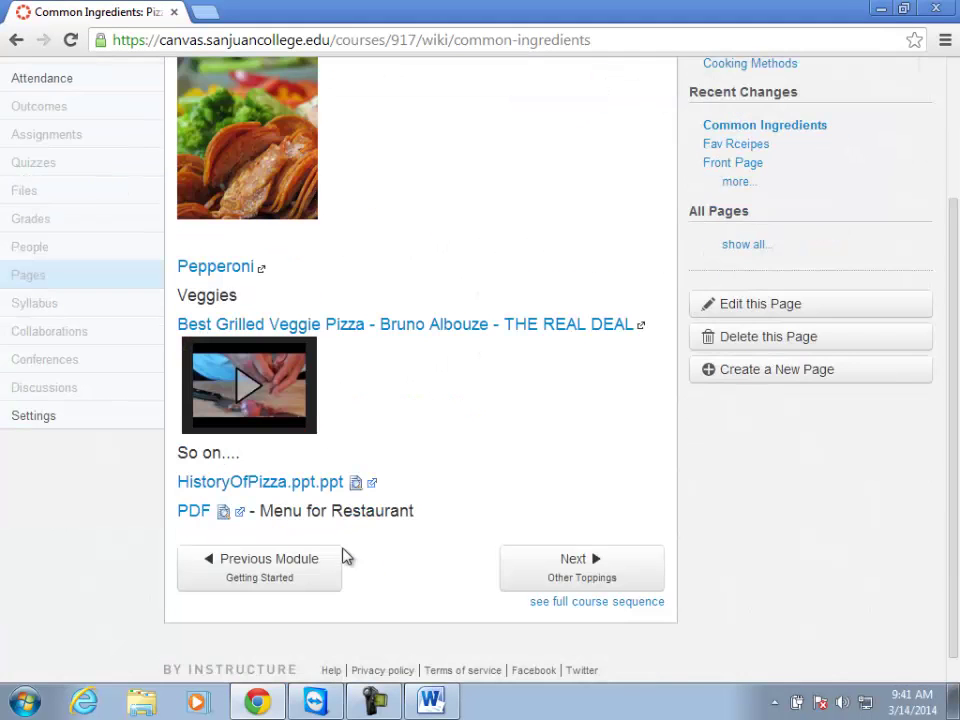
pyautogui.click(355, 488)
pyautogui.scroll(-3, 410, 498)
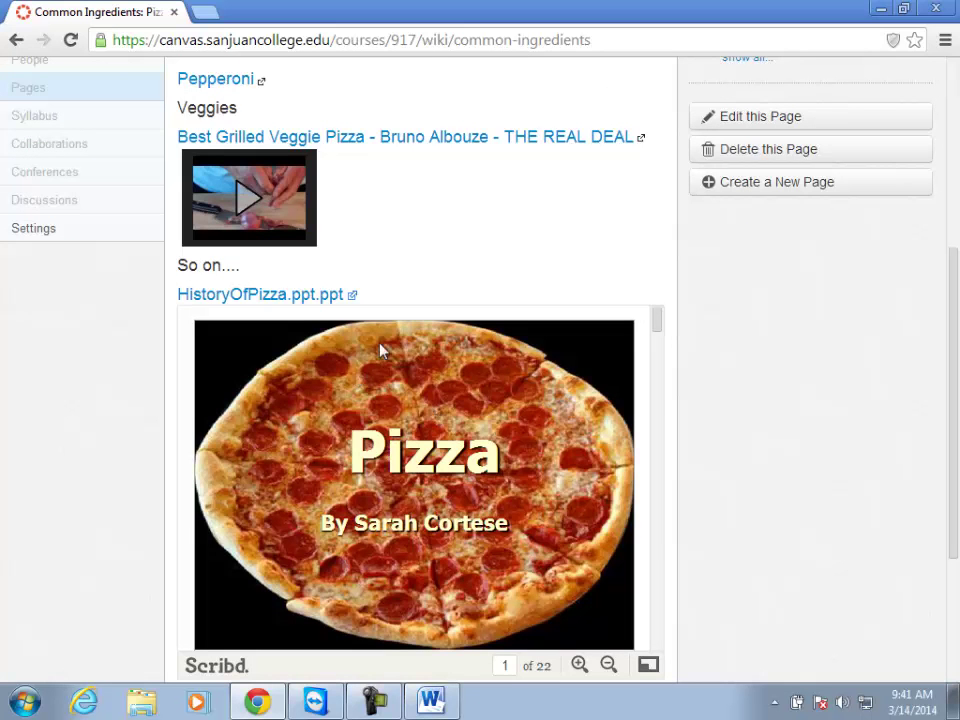
# Download HistoryOfPizza.ppt.ppt, dismiss the download notification, and return to the course files.
pyautogui.click(265, 303)
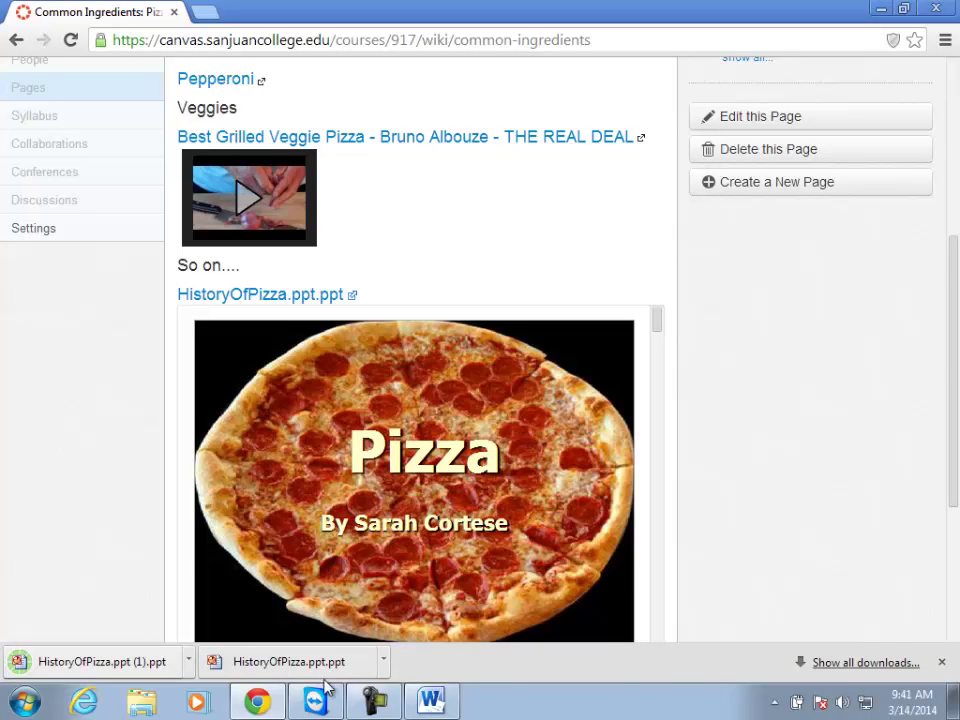
pyautogui.click(941, 662)
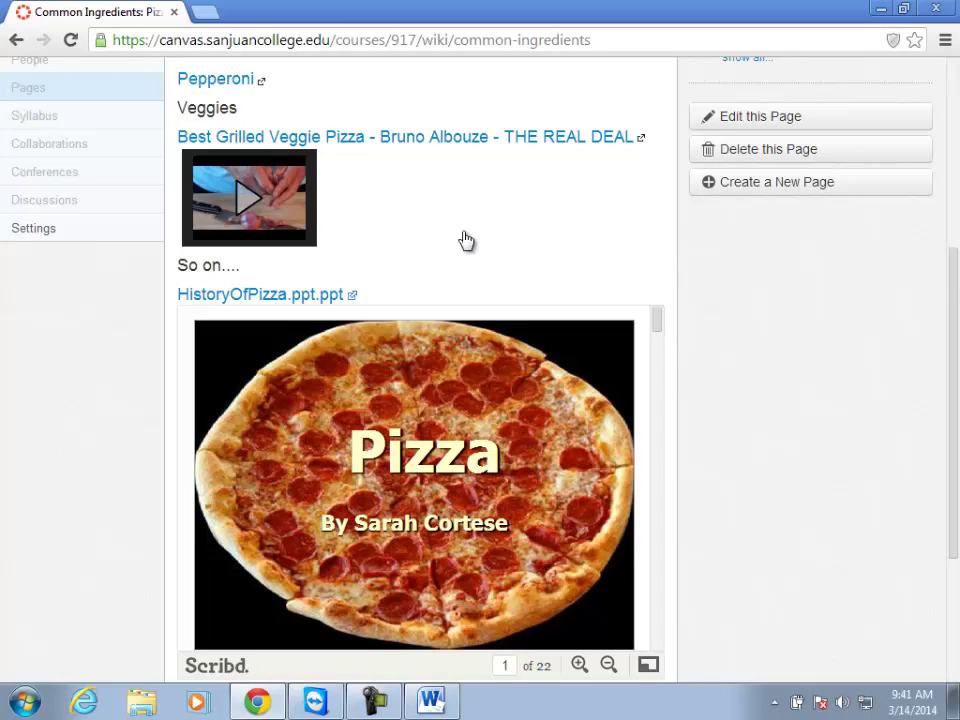
pyautogui.scroll(4, 457, 248)
pyautogui.click(24, 287)
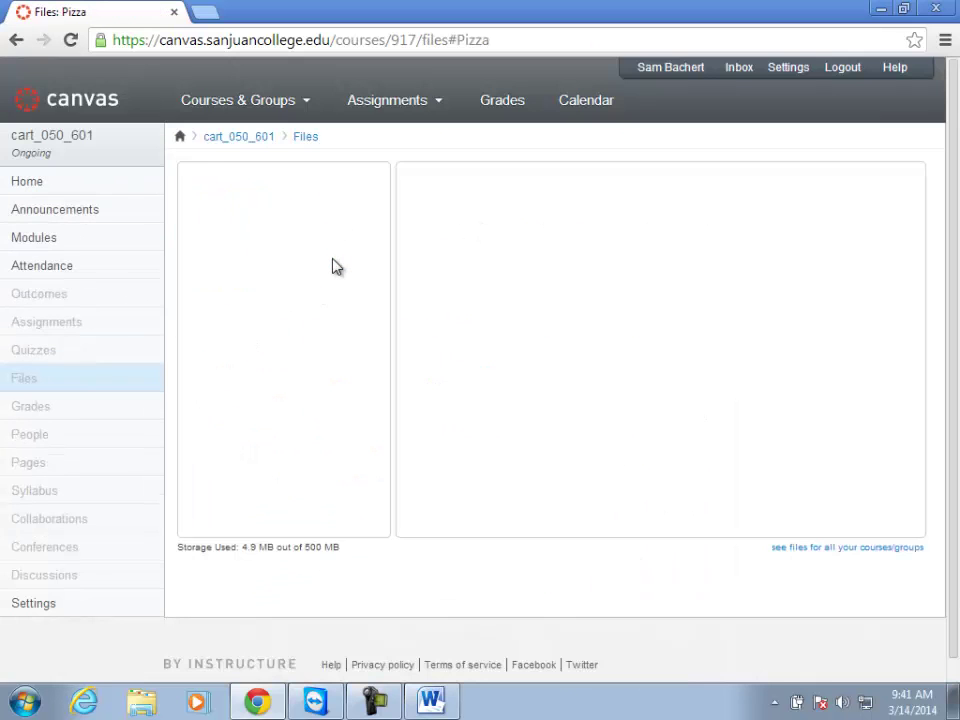
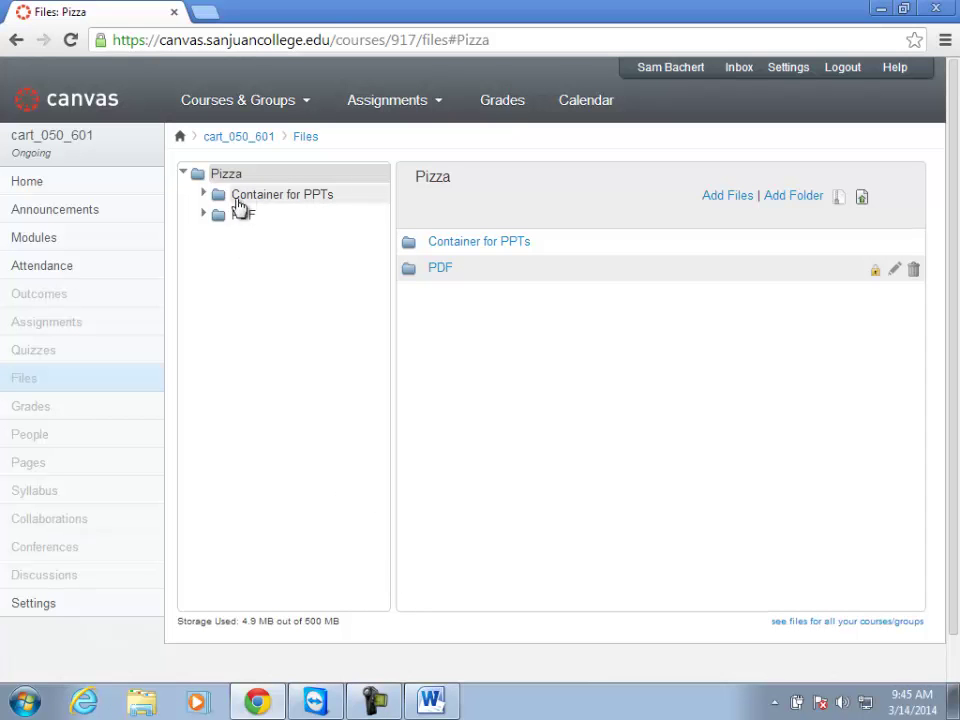
# Look over the Word document, then switch back to the Canvas Files page in the browser.
pyautogui.click(257, 703)
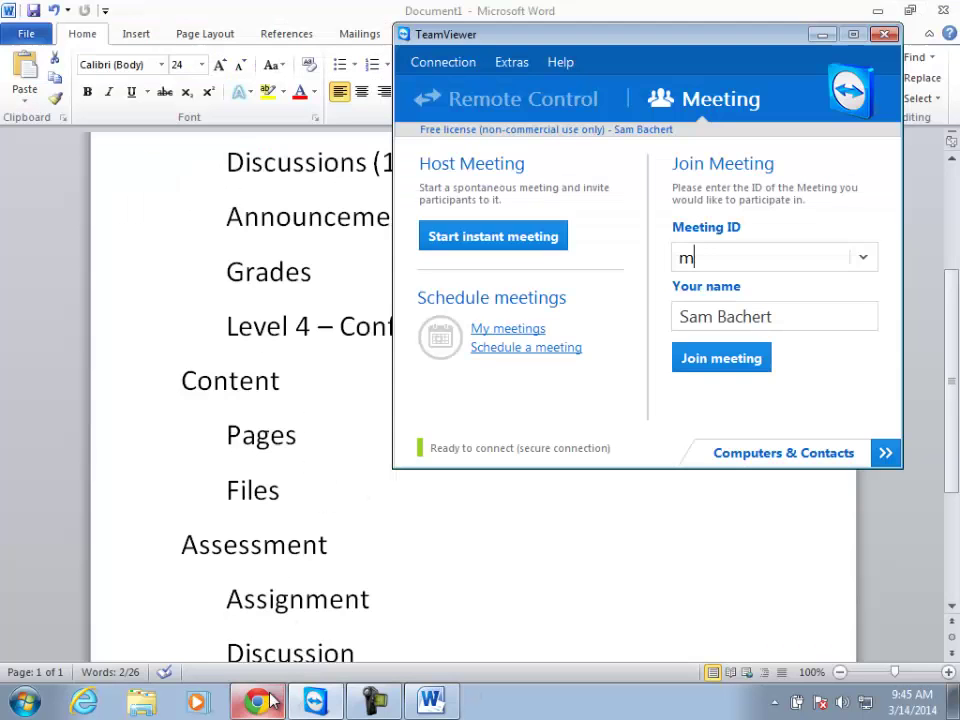
pyautogui.click(822, 34)
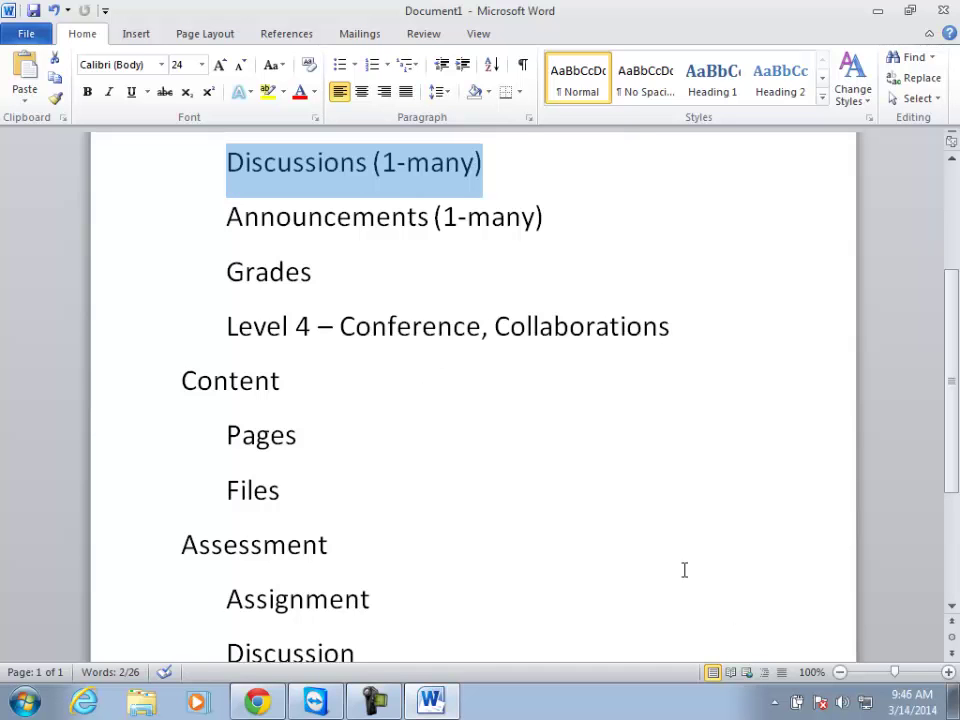
pyautogui.scroll(-1, 413, 318)
pyautogui.scroll(-3, 413, 318)
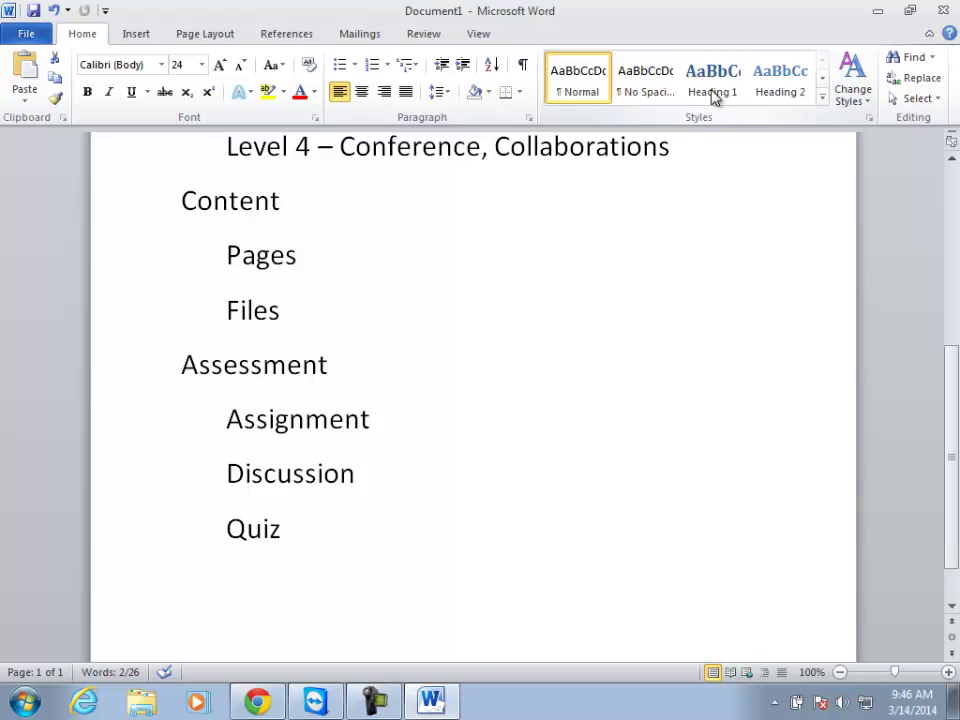
pyautogui.hotkey('alt', 'Tab')
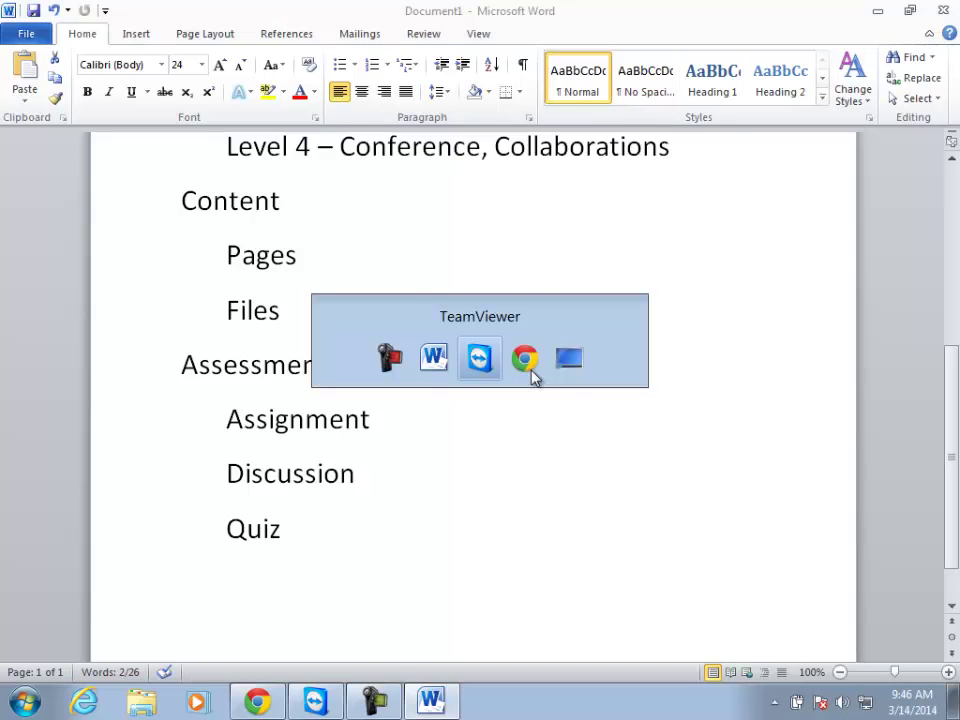
pyautogui.hotkey('alt', 'Tab')
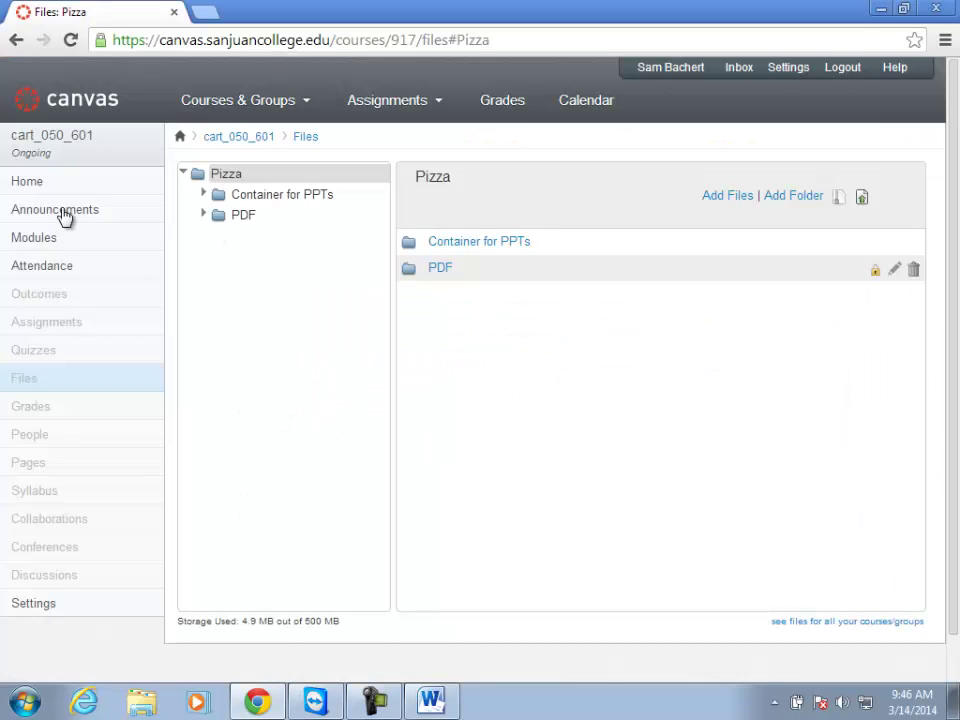
# On the Assignments page, toggle 'Weight the final grade' off and back on.
pyautogui.click(46, 328)
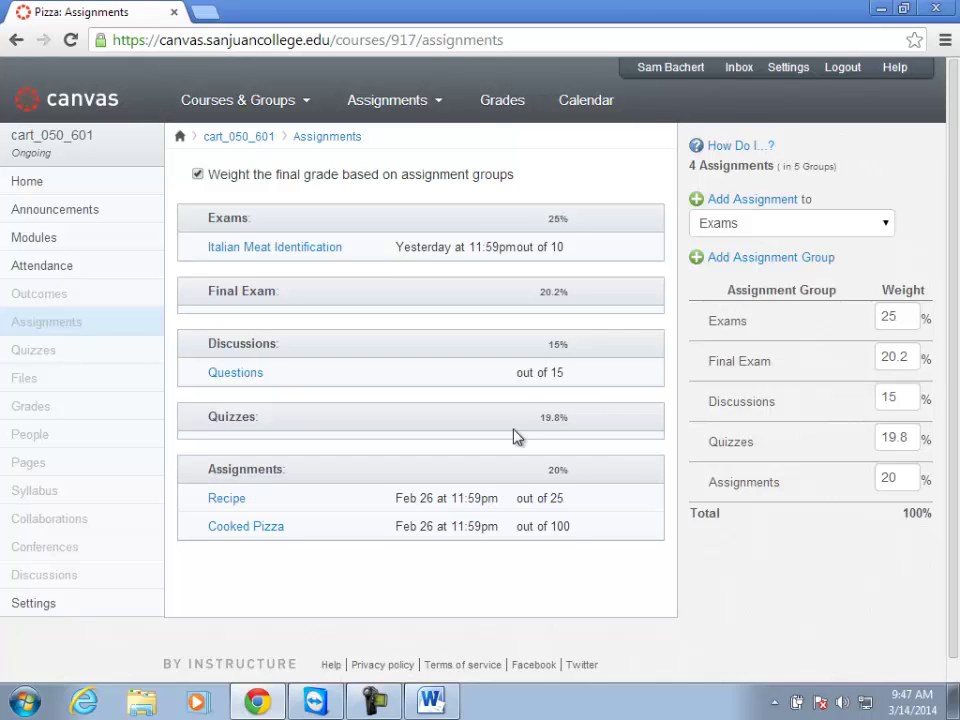
pyautogui.click(198, 176)
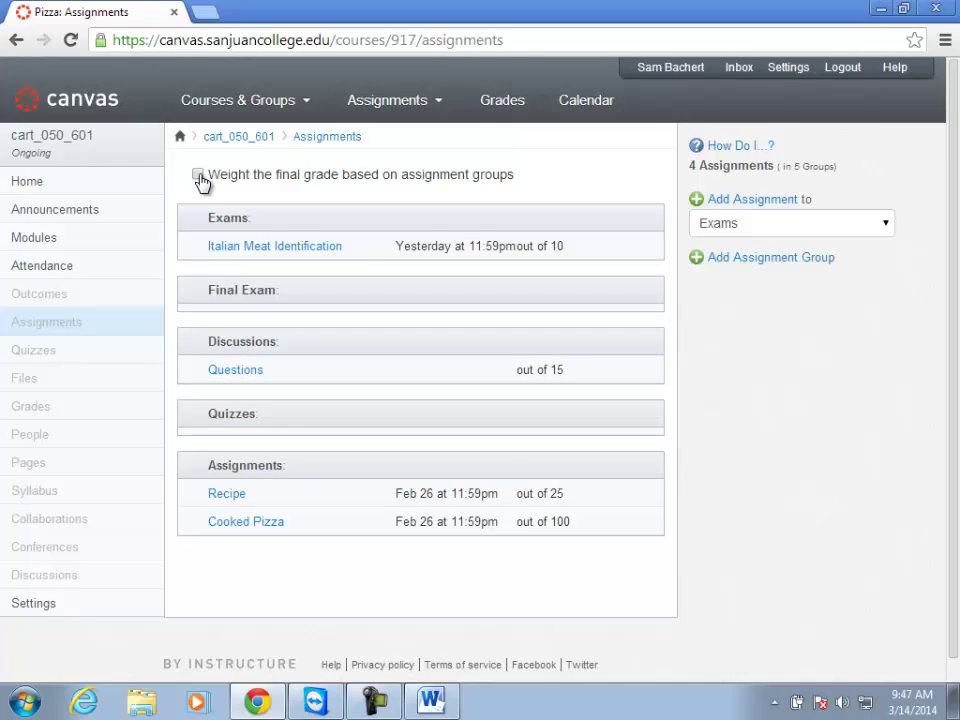
pyautogui.click(198, 176)
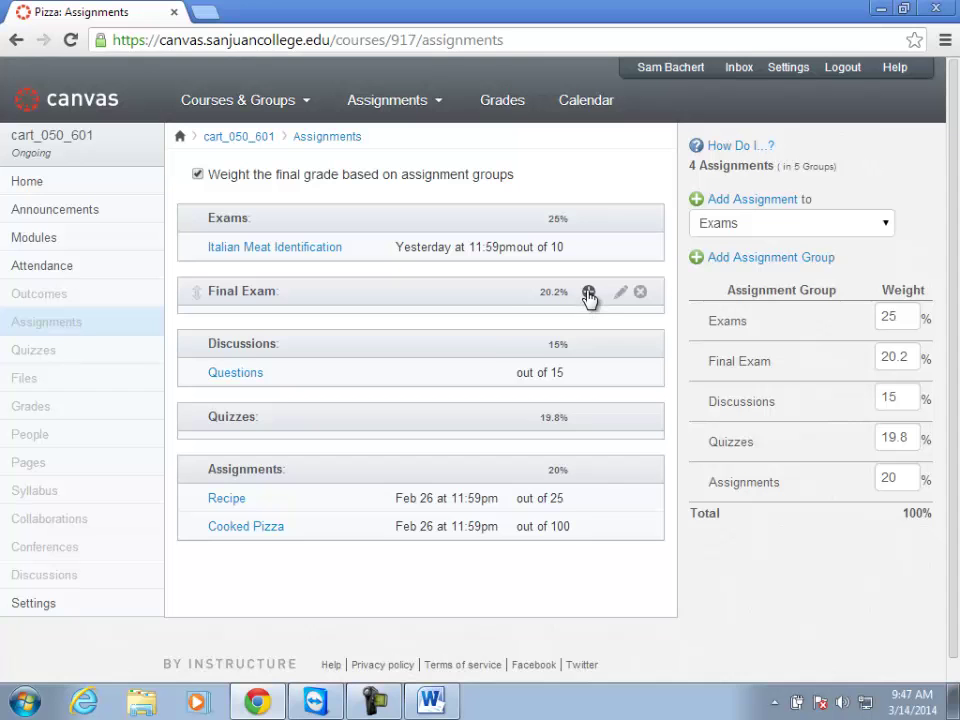
# Add a Final Exam assignment named 'Pizza Submission' due Mar 28 at 10:00 am.
pyautogui.click(589, 292)
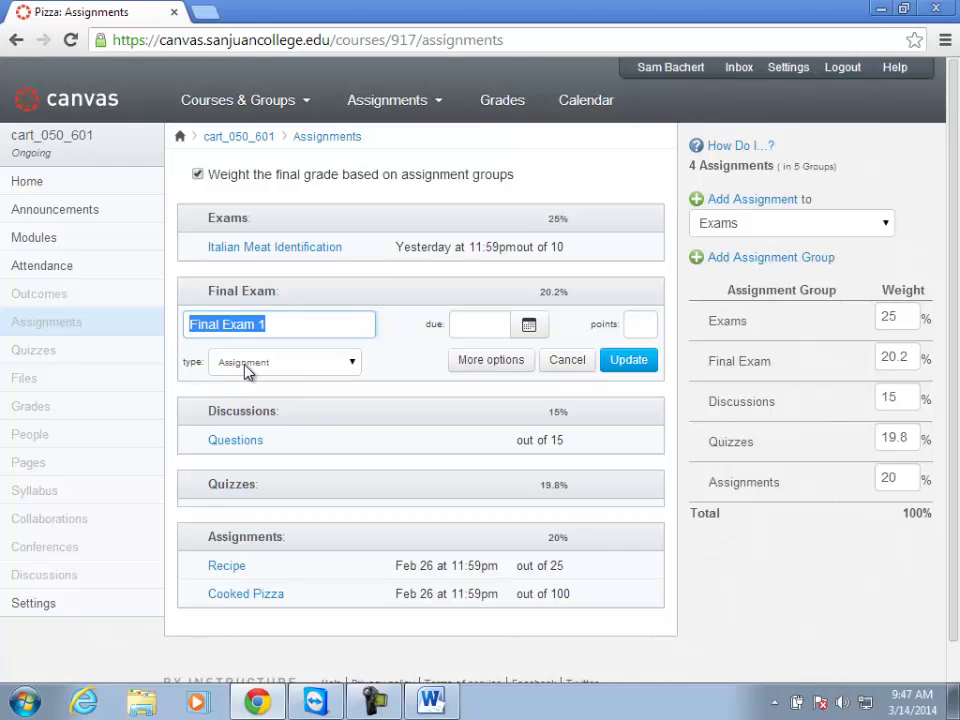
pyautogui.write('P')
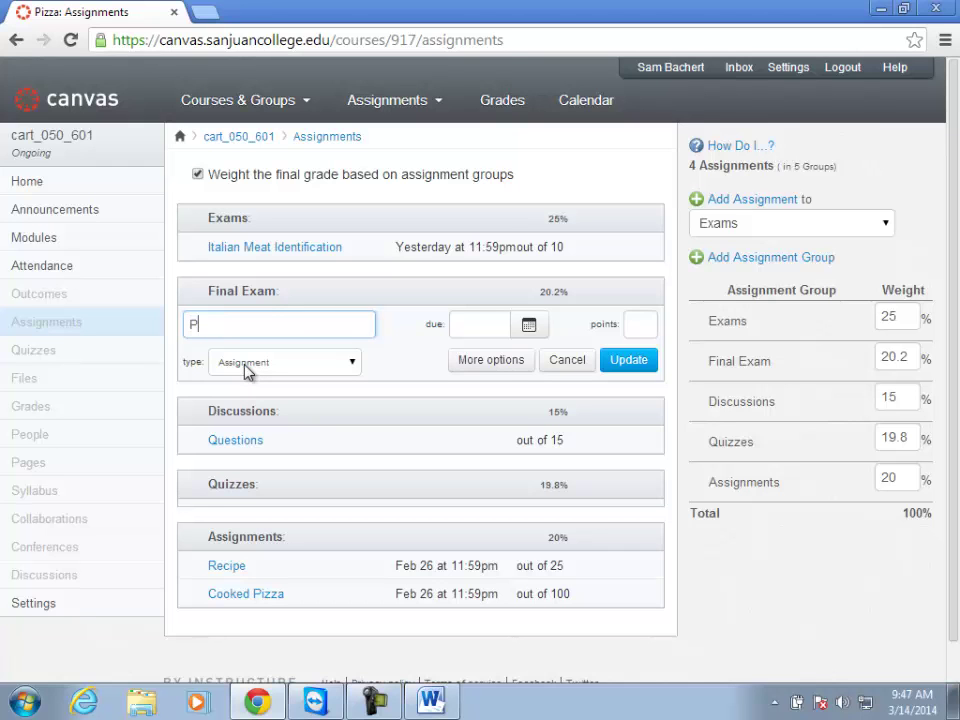
pyautogui.write('izza Submission')
pyautogui.click(528, 336)
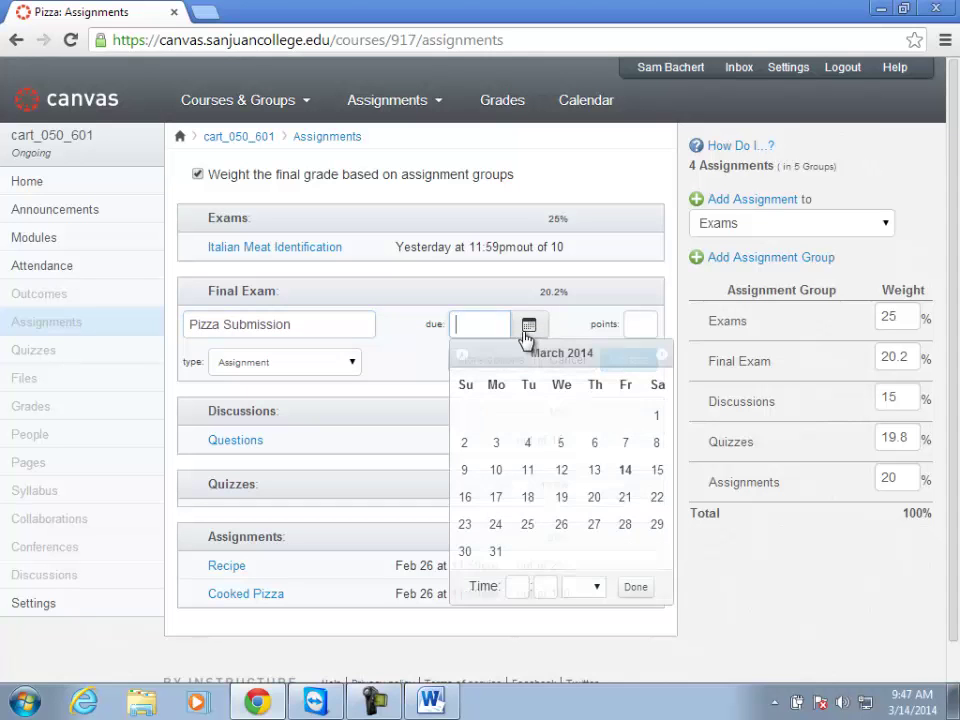
pyautogui.click(625, 524)
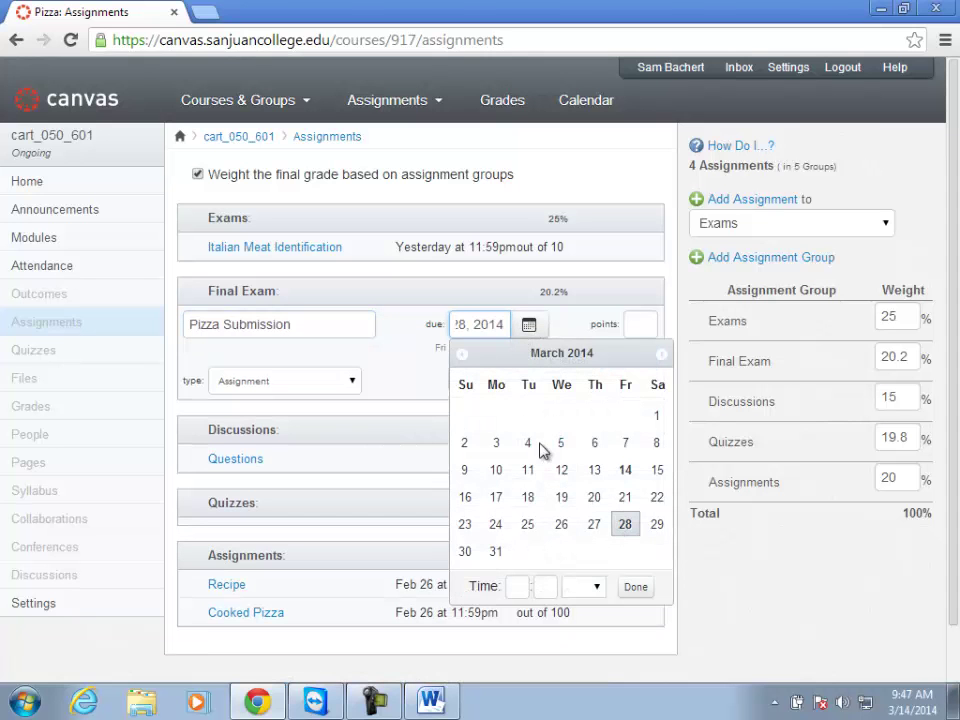
pyautogui.click(517, 586)
pyautogui.write('10')
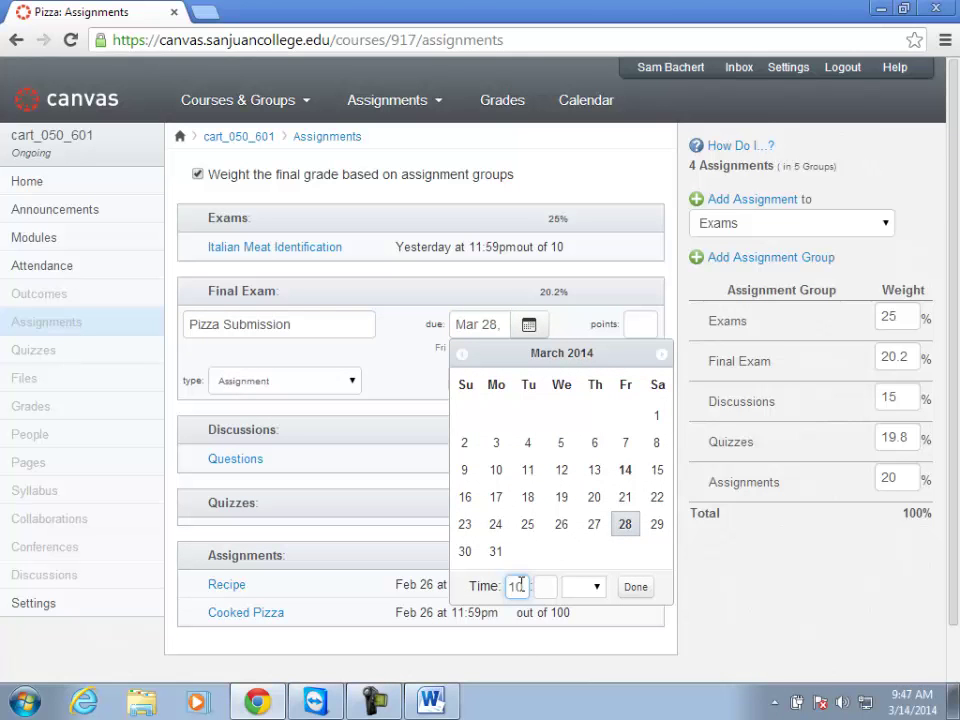
pyautogui.click(544, 587)
pyautogui.write('00')
pyautogui.click(597, 590)
pyautogui.click(579, 625)
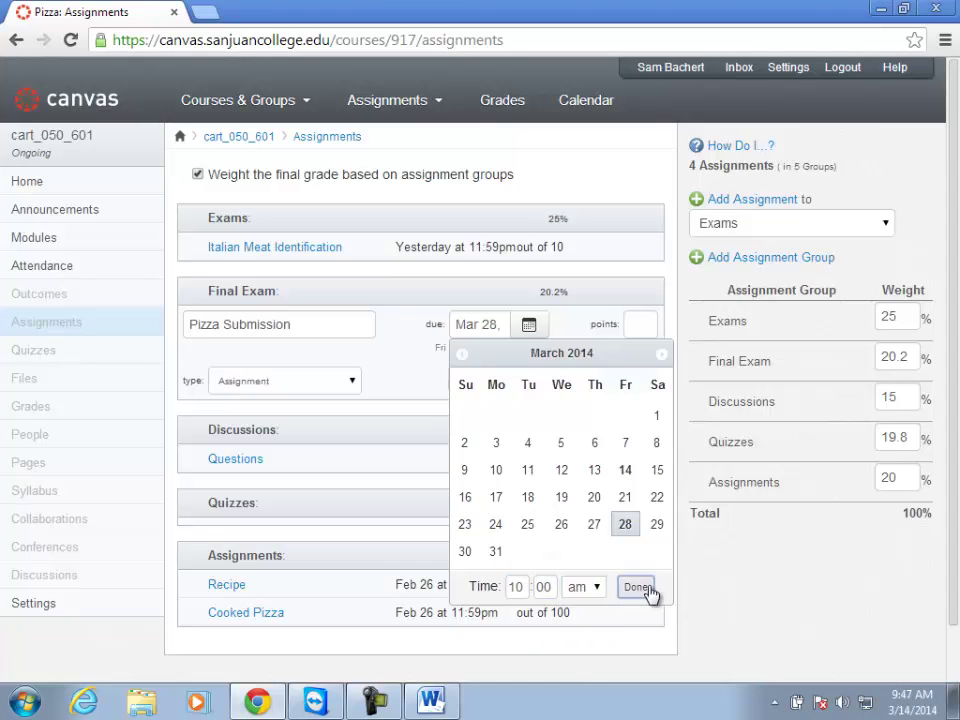
pyautogui.click(640, 594)
# Make Pizza Submission worth 100 points and save it.
pyautogui.click(637, 323)
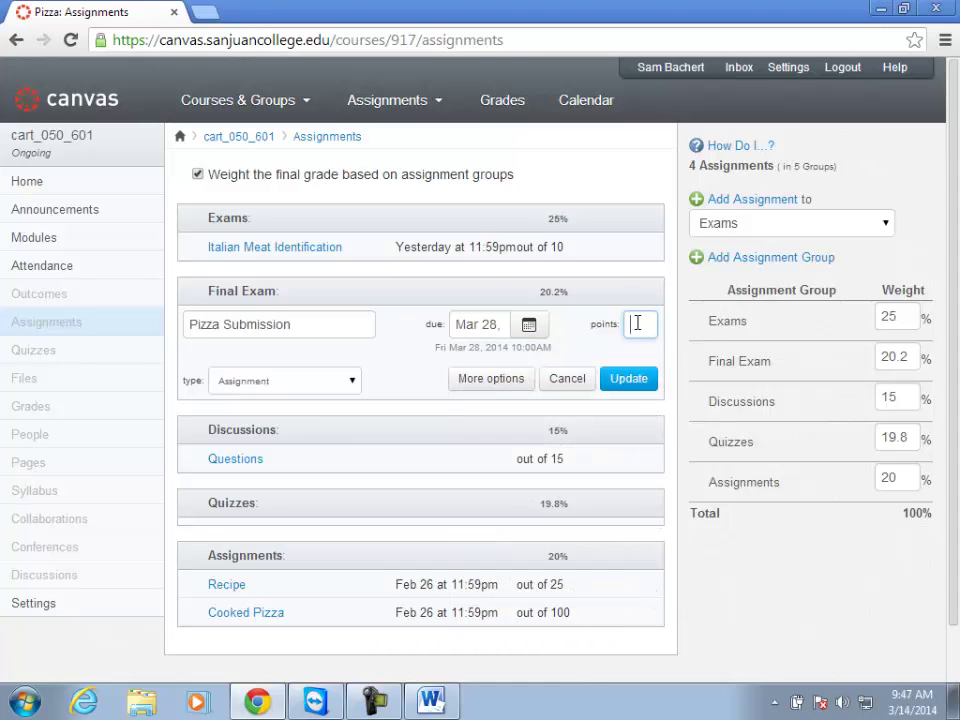
pyautogui.write('1000')
pyautogui.press('BackSpace')
pyautogui.press('BackSpace')
pyautogui.press('BackSpace')
pyautogui.write('00')
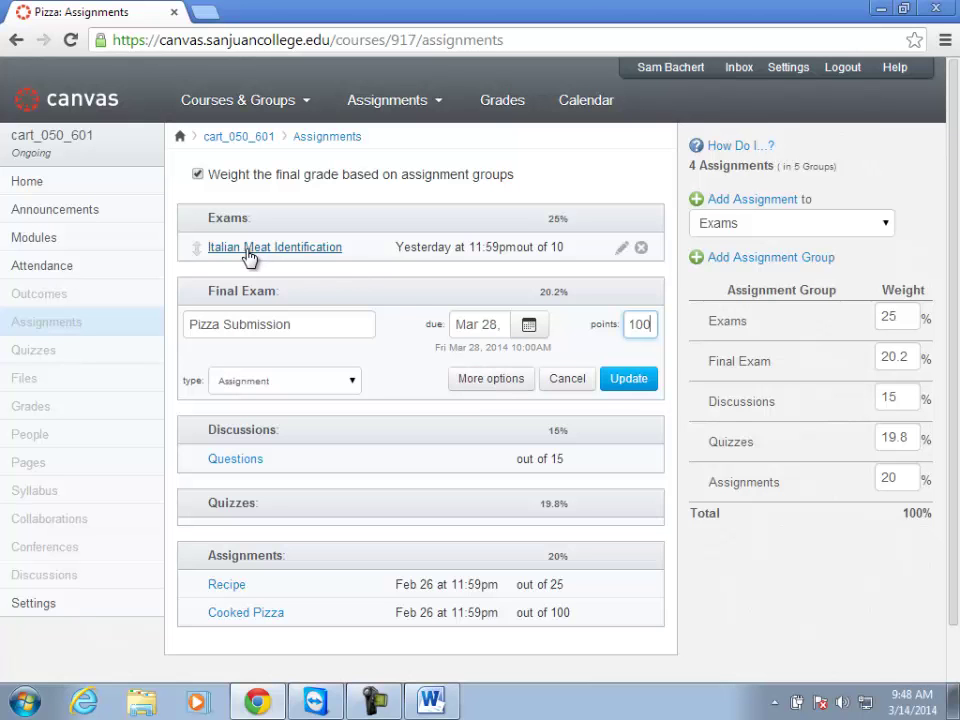
pyautogui.click(620, 381)
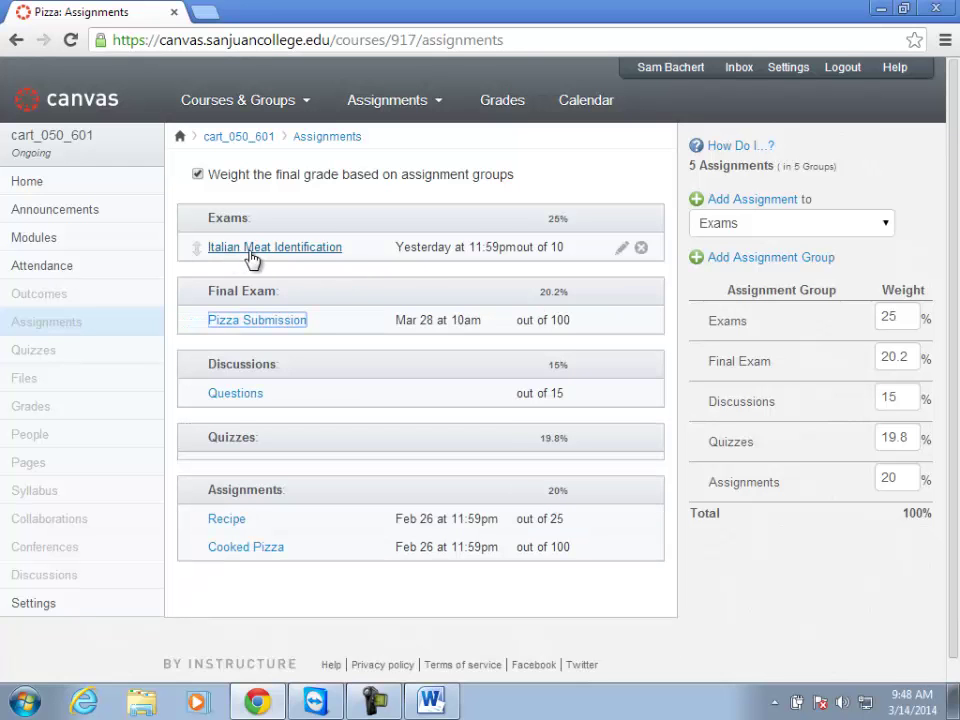
pyautogui.click(240, 257)
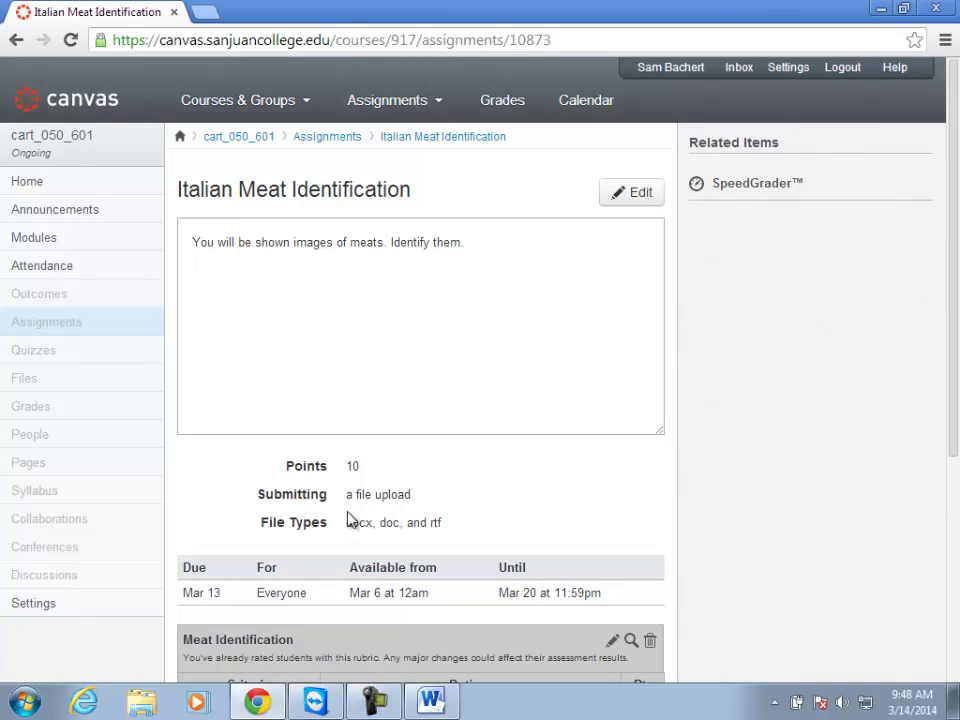
pyautogui.scroll(-1, 410, 530)
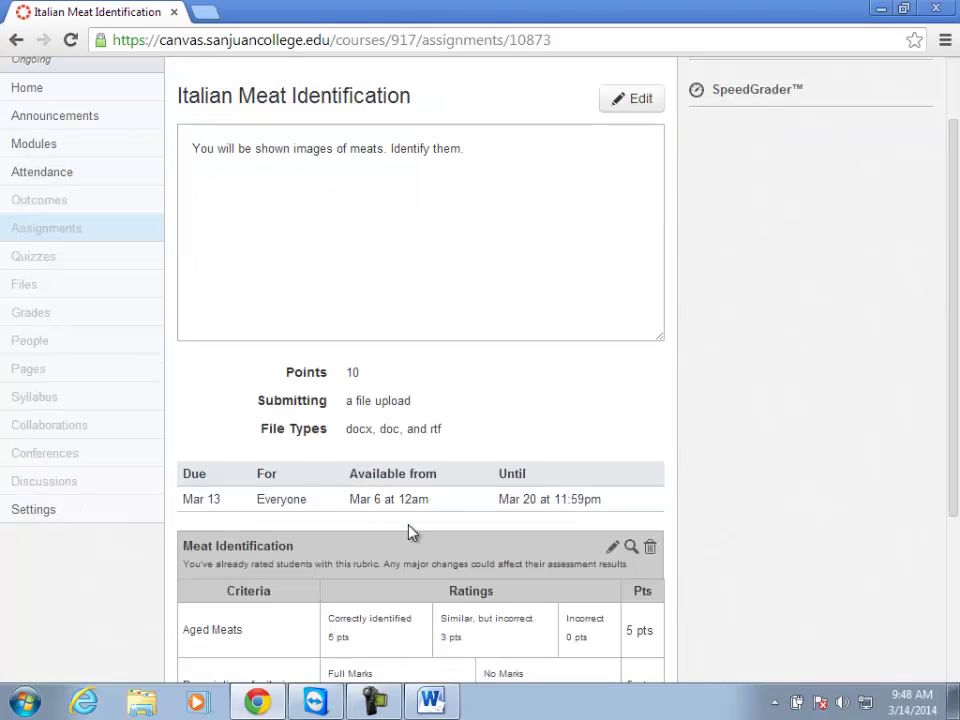
pyautogui.scroll(-1, 410, 530)
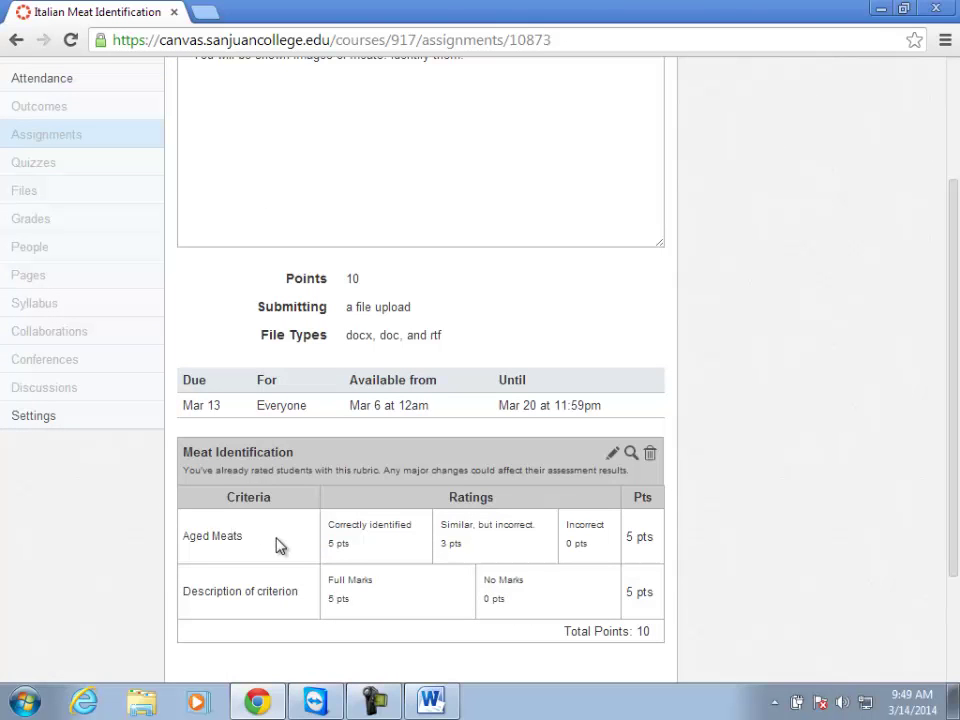
pyautogui.scroll(3, 280, 545)
pyautogui.click(333, 137)
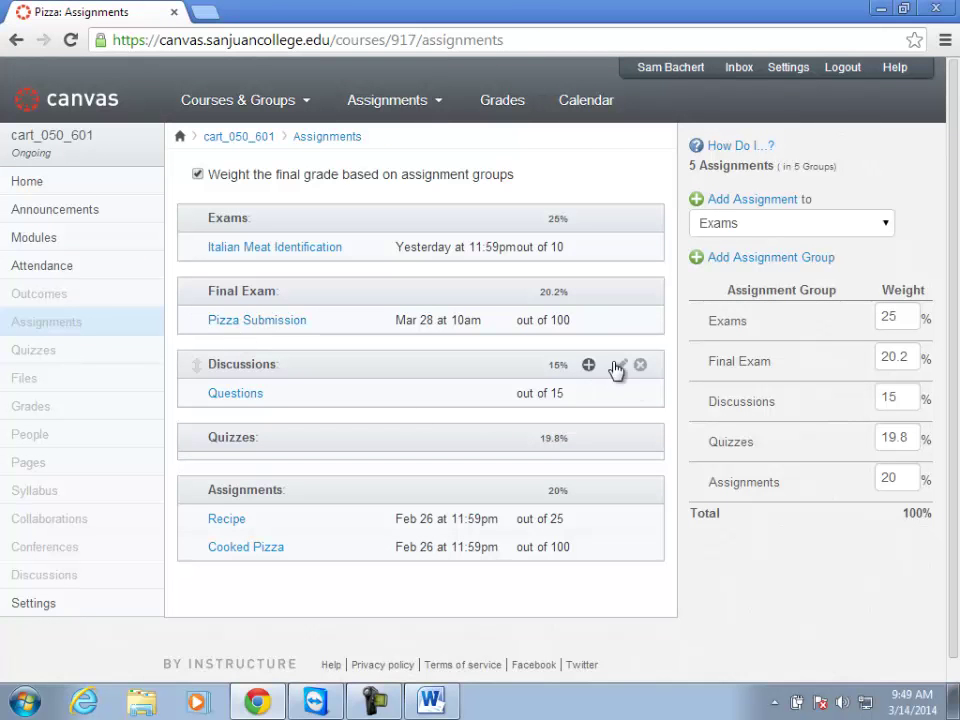
# Add a new Discussion-type item to the Discussions group, due March 27.
pyautogui.click(589, 366)
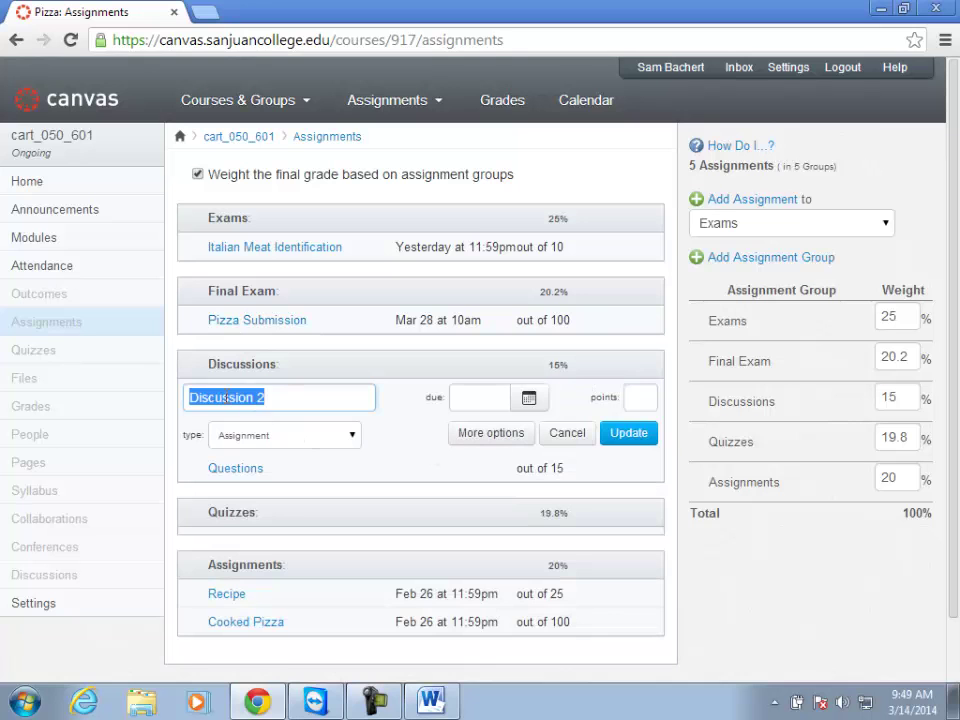
pyautogui.click(350, 436)
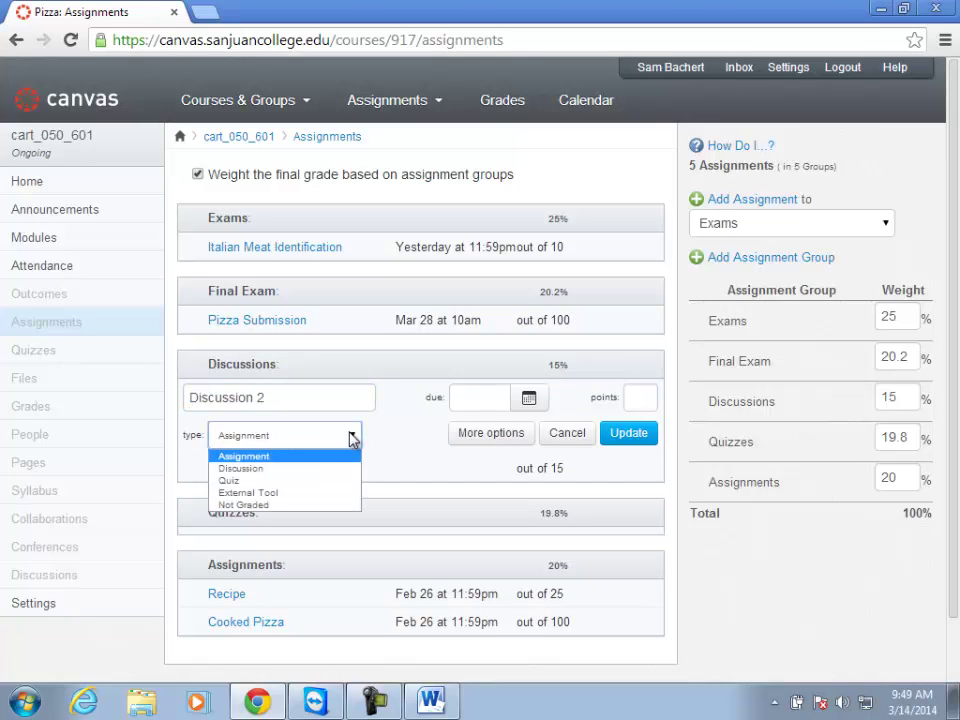
pyautogui.click(232, 469)
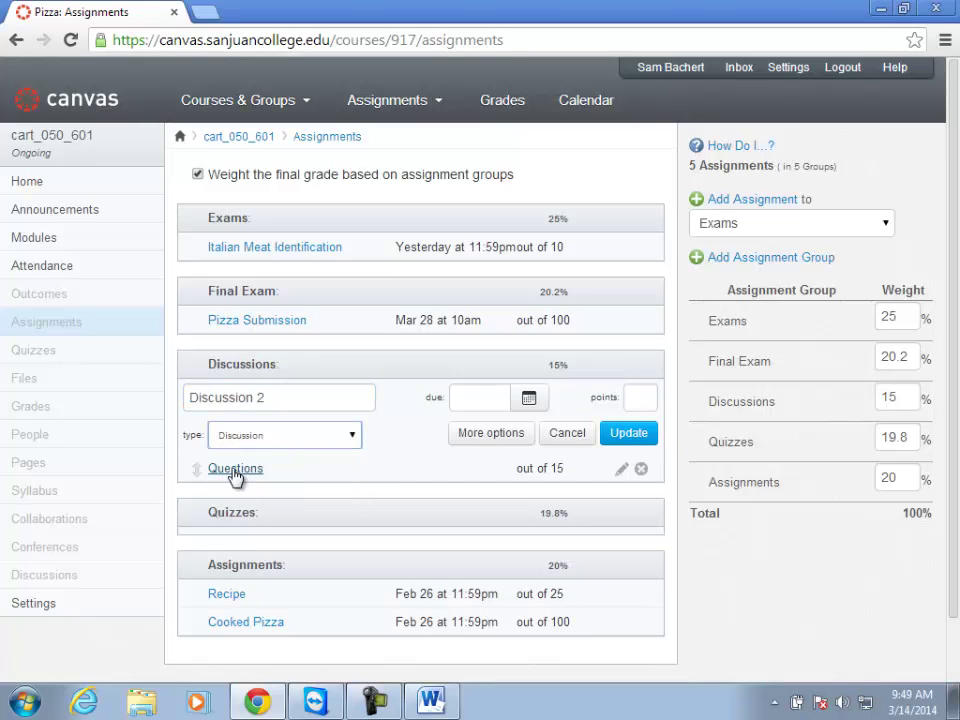
pyautogui.click(528, 398)
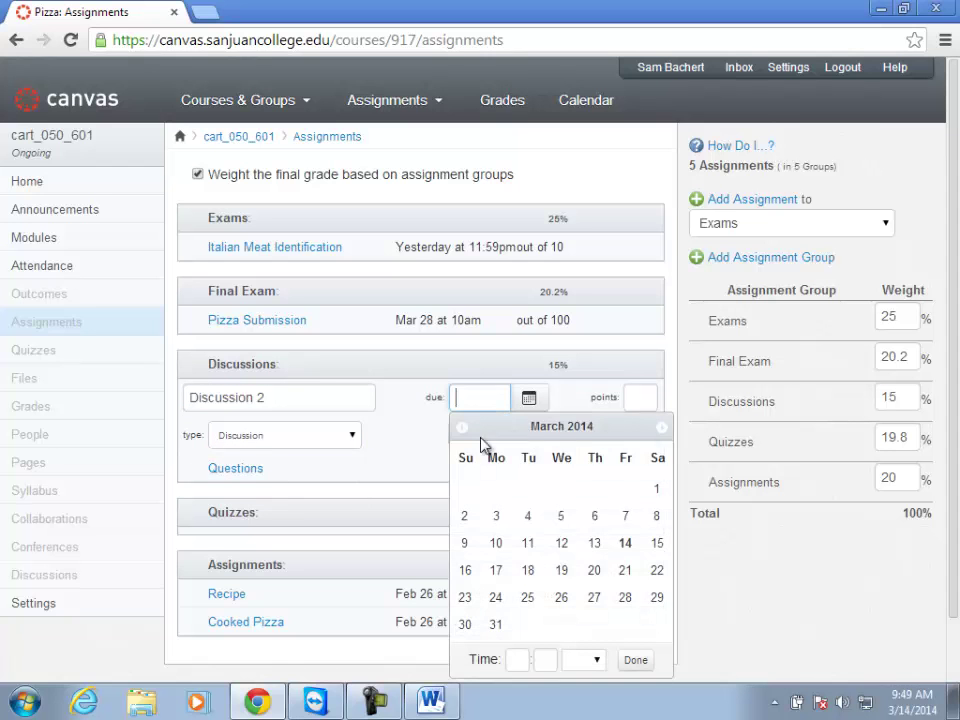
pyautogui.click(594, 598)
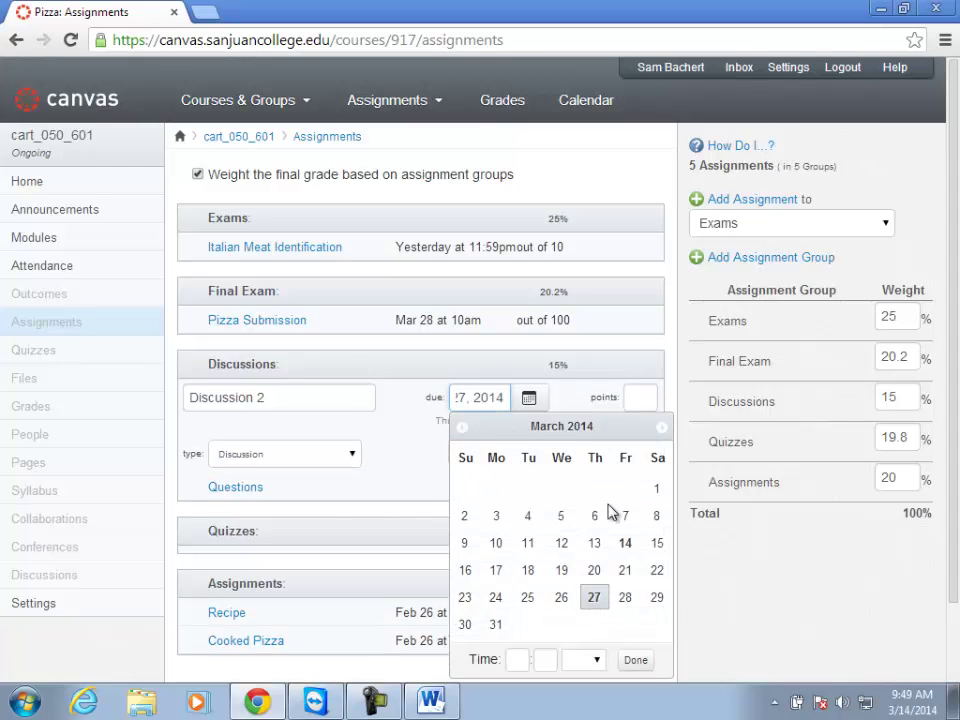
pyautogui.click(636, 660)
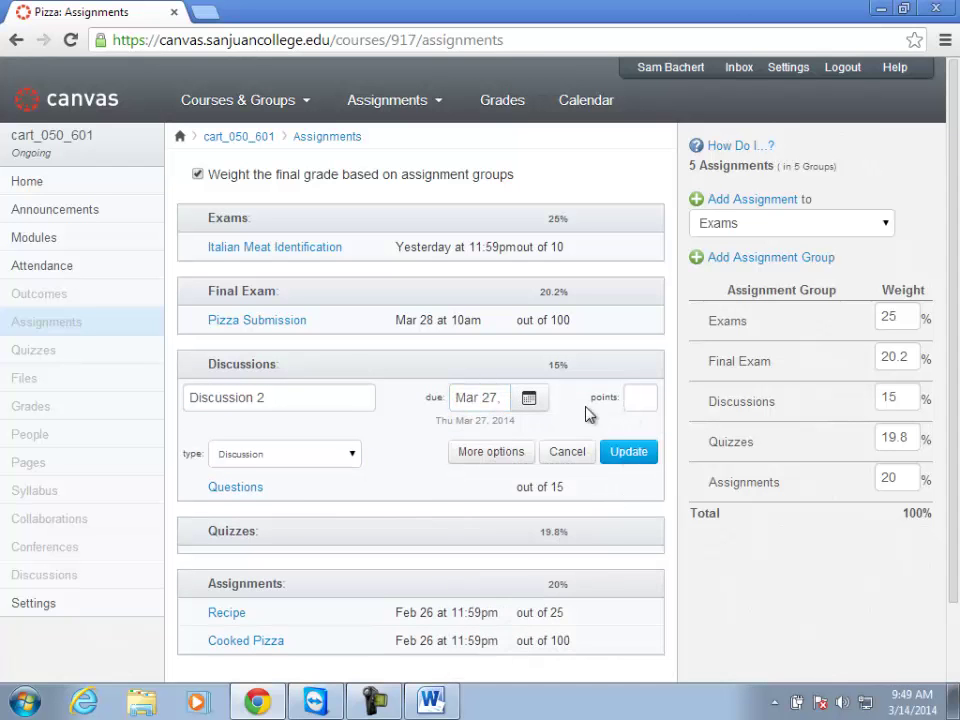
# Set the discussion's due time to 11:59 PM and make it worth 25 points.
pyautogui.click(530, 398)
pyautogui.click(521, 656)
pyautogui.write('11')
pyautogui.press('Tab')
pyautogui.write('59')
pyautogui.press('Tab')
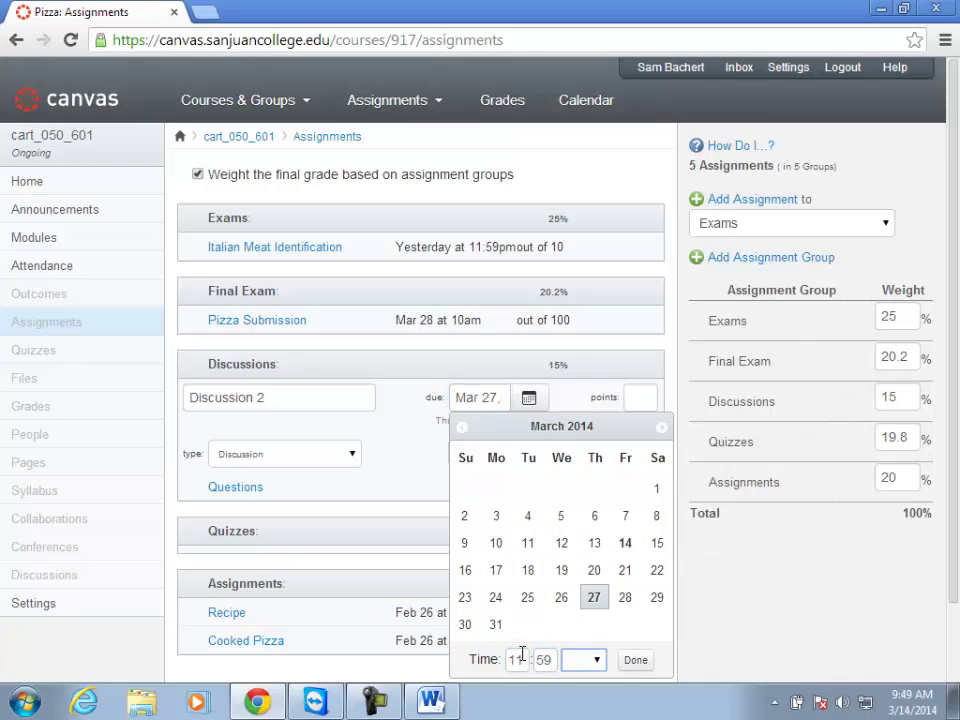
pyautogui.press('p')
pyautogui.click(640, 661)
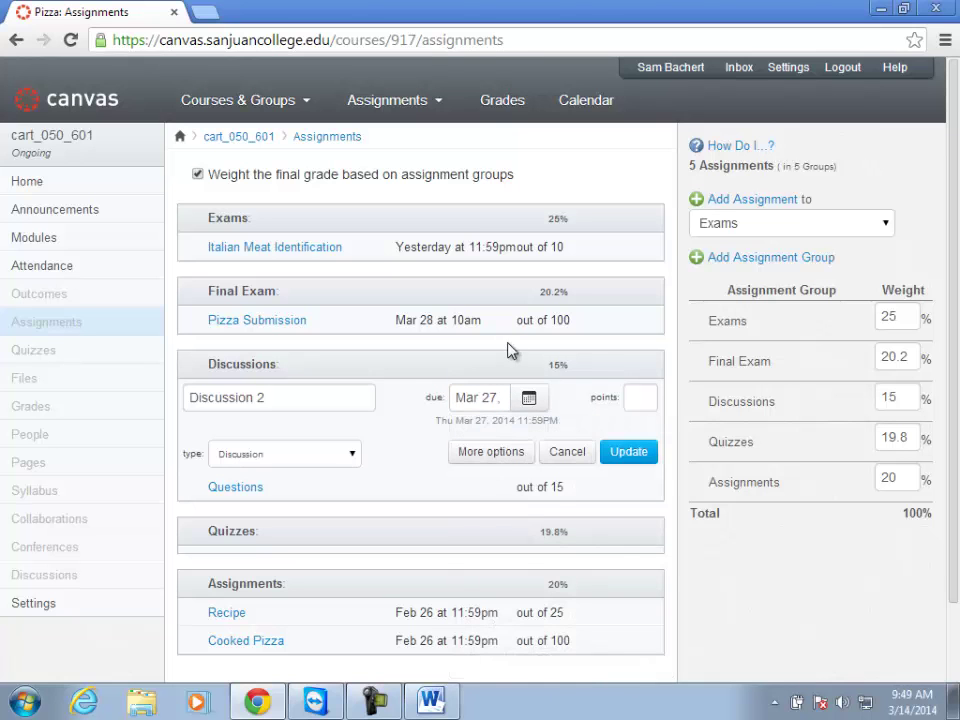
pyautogui.click(636, 397)
pyautogui.write('25')
# In the full editor, enter the description 'Discuss Pizza.' and keep Points as the grading type.
pyautogui.click(477, 460)
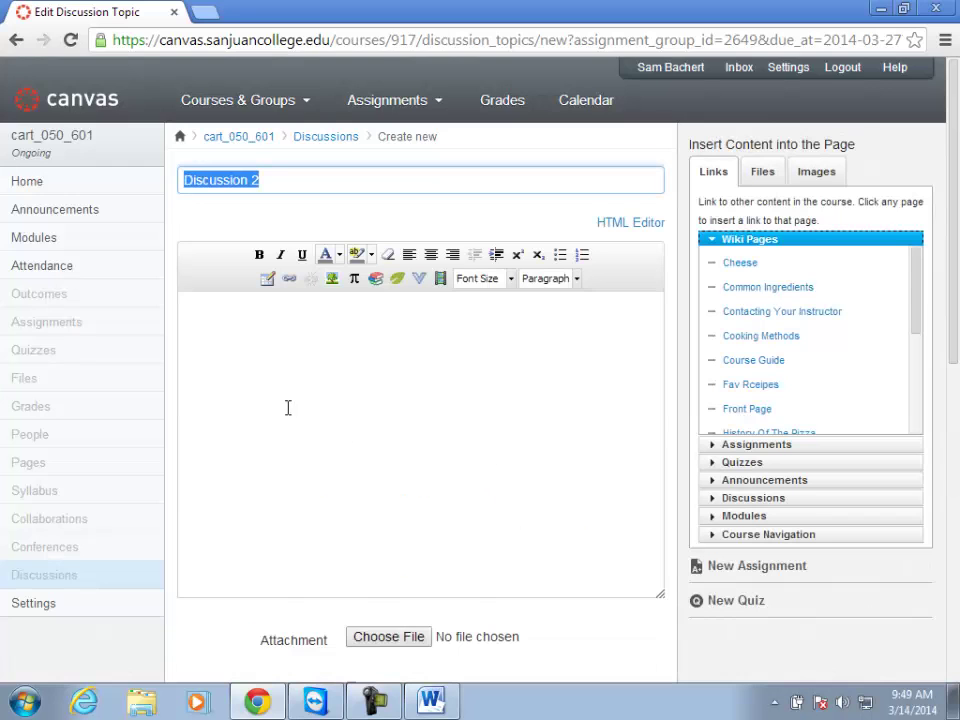
pyautogui.scroll(-1, 313, 375)
pyautogui.click(307, 330)
pyautogui.write('Discuss Pizz')
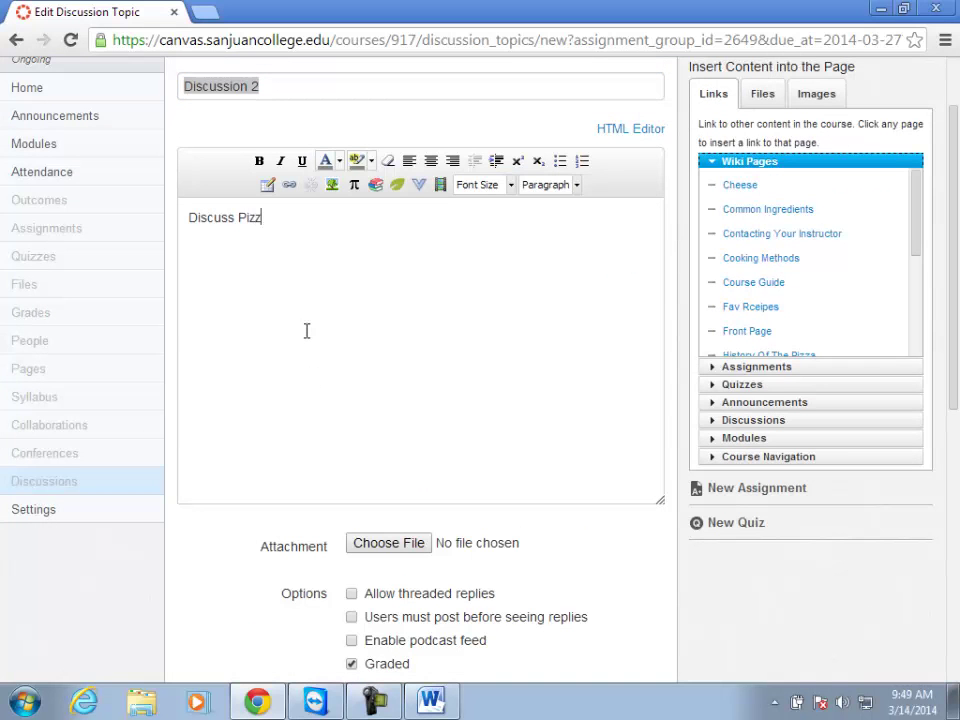
pyautogui.write('a.')
pyautogui.scroll(-1, 360, 453)
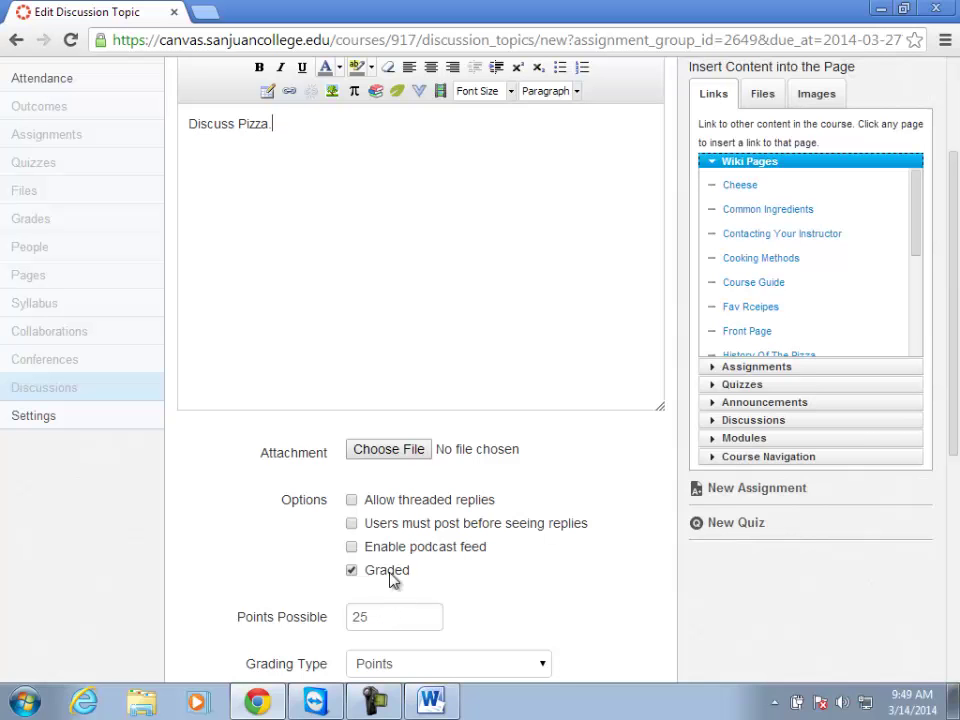
pyautogui.scroll(-1, 388, 587)
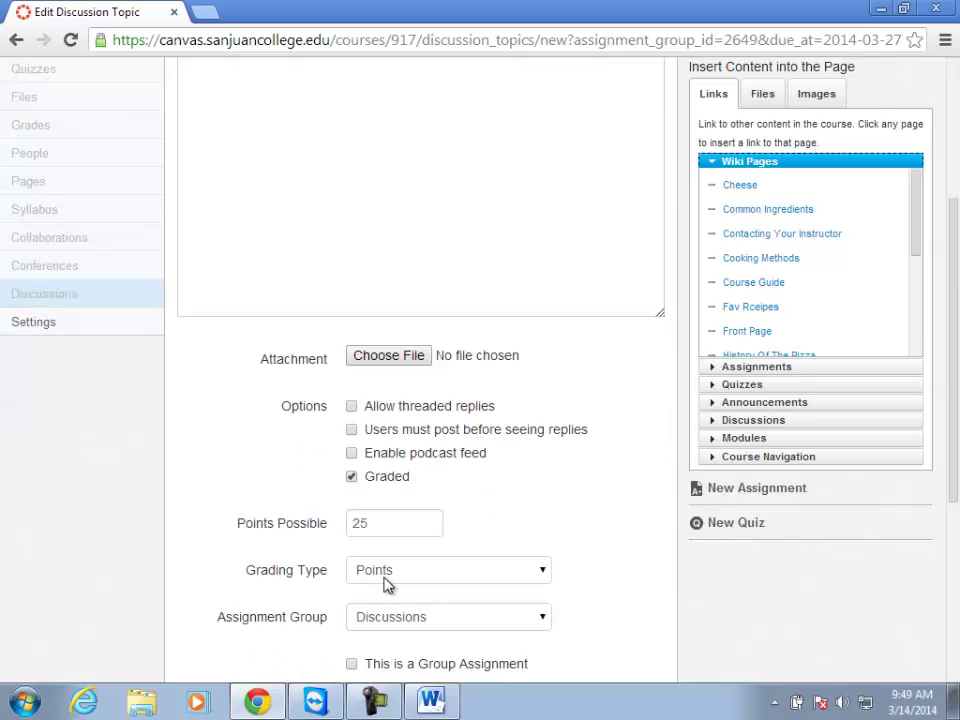
pyautogui.click(388, 583)
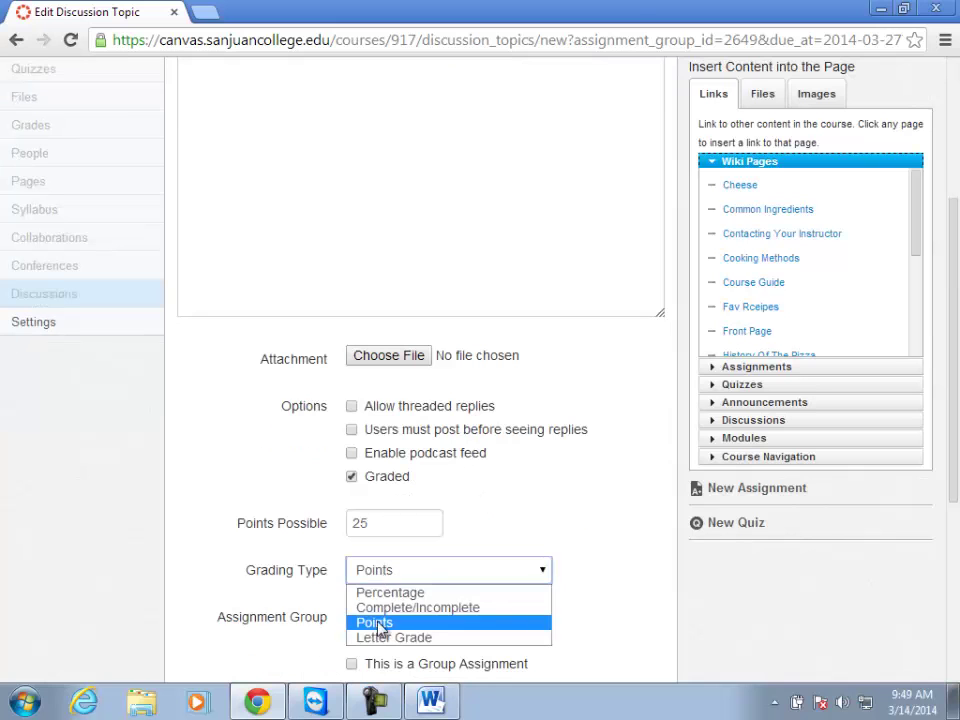
pyautogui.click(375, 623)
# Set the availability Until date to Mar 27, 2014 at 11:59 pm.
pyautogui.scroll(-1, 450, 620)
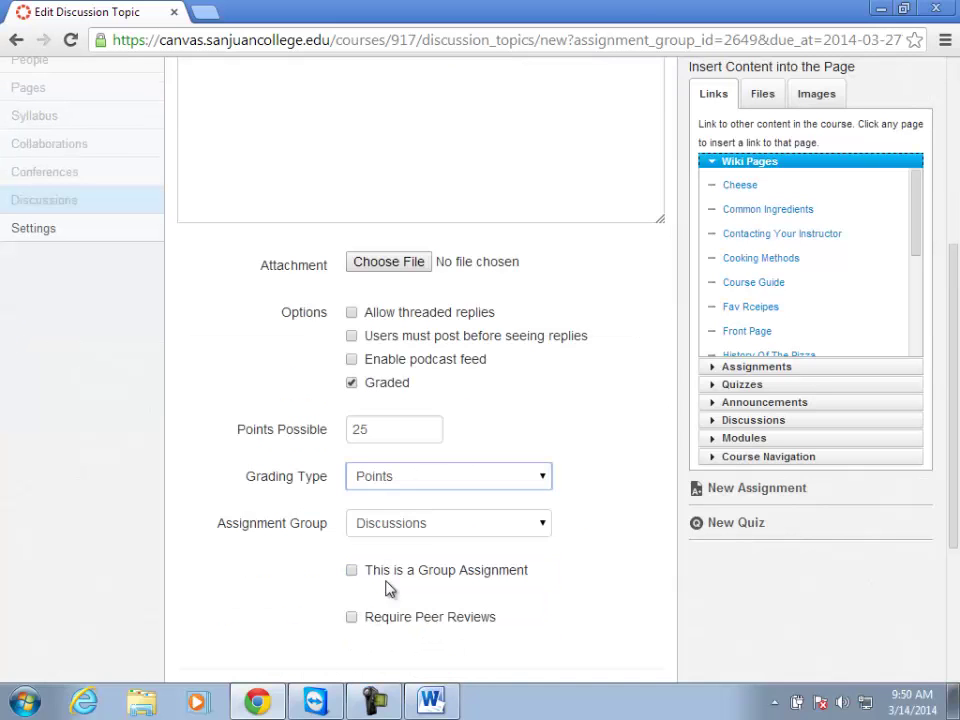
pyautogui.scroll(-2, 425, 537)
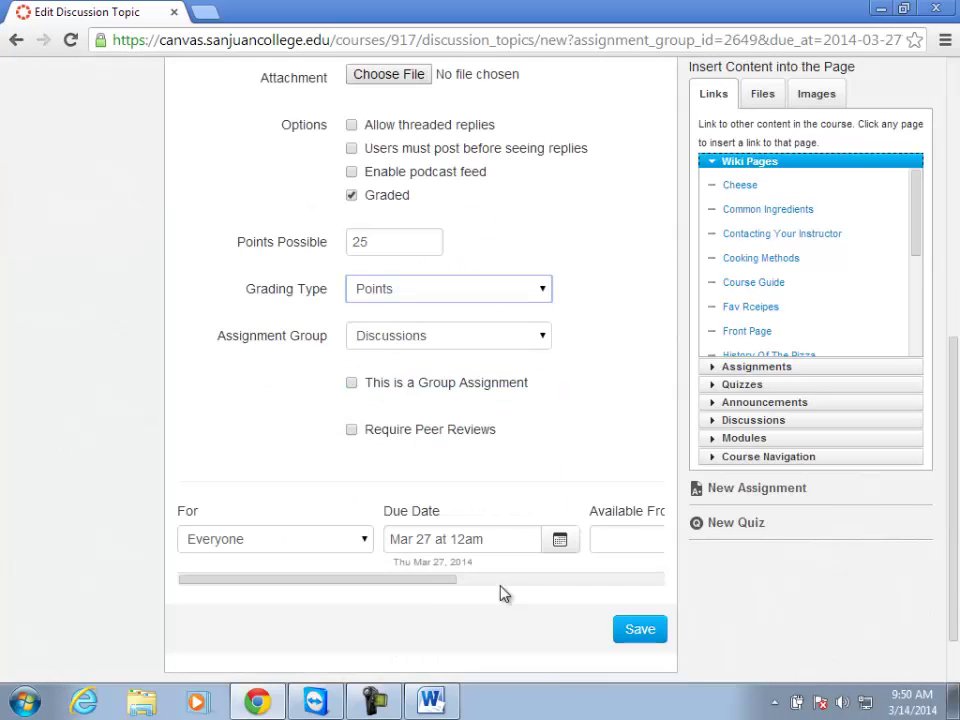
pyautogui.moveTo(420, 581); pyautogui.dragTo(665, 578)
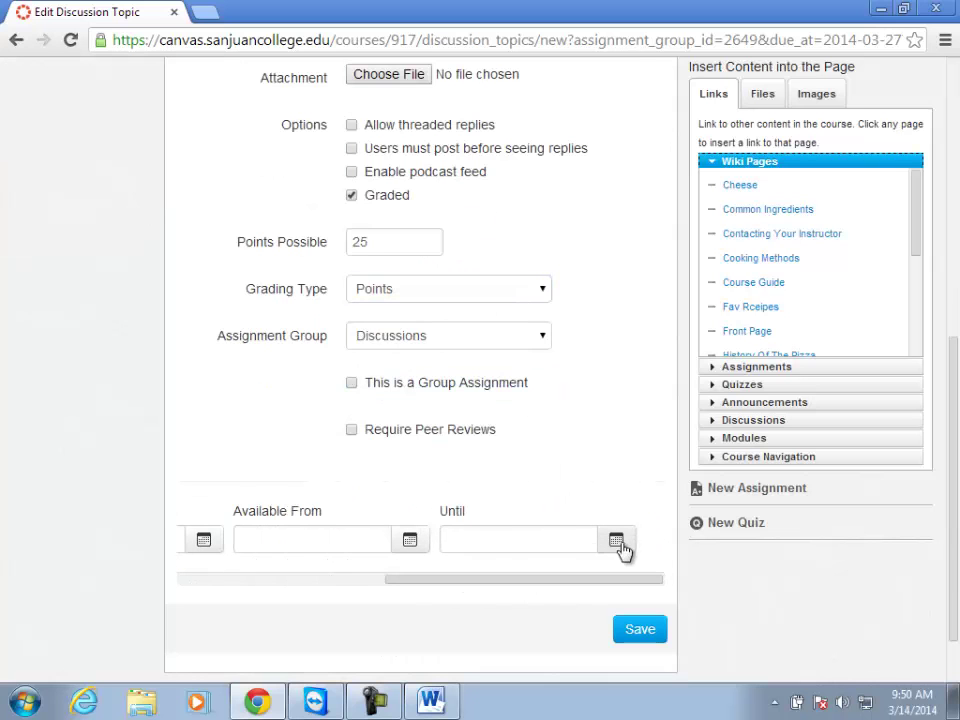
pyautogui.click(617, 549)
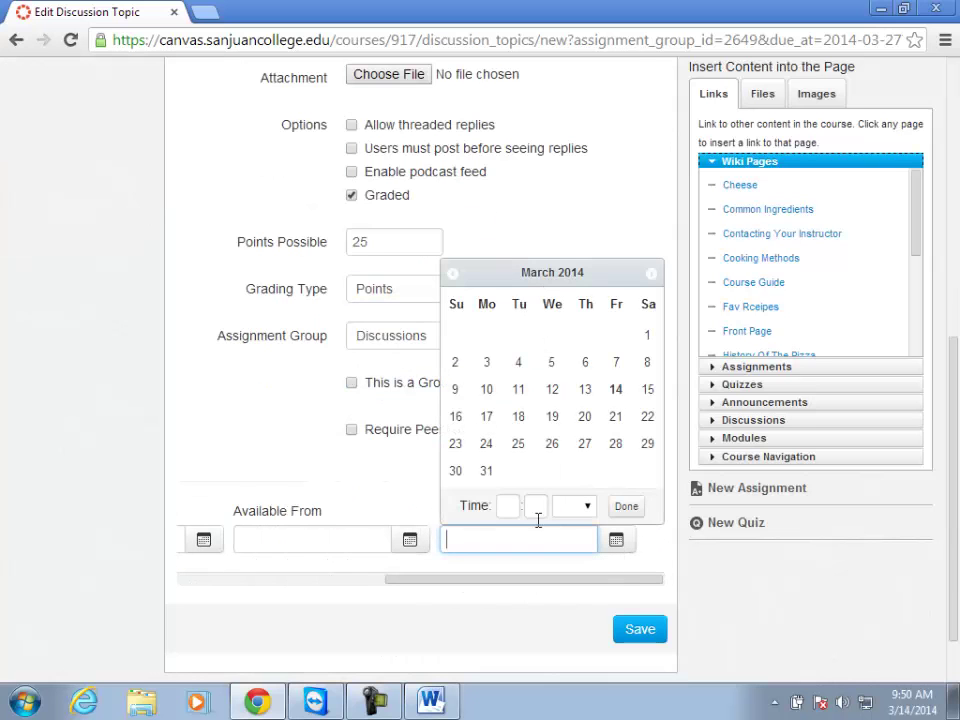
pyautogui.click(600, 444)
pyautogui.click(506, 506)
pyautogui.write('11')
pyautogui.press('Tab')
pyautogui.write('59')
pyautogui.press('Tab')
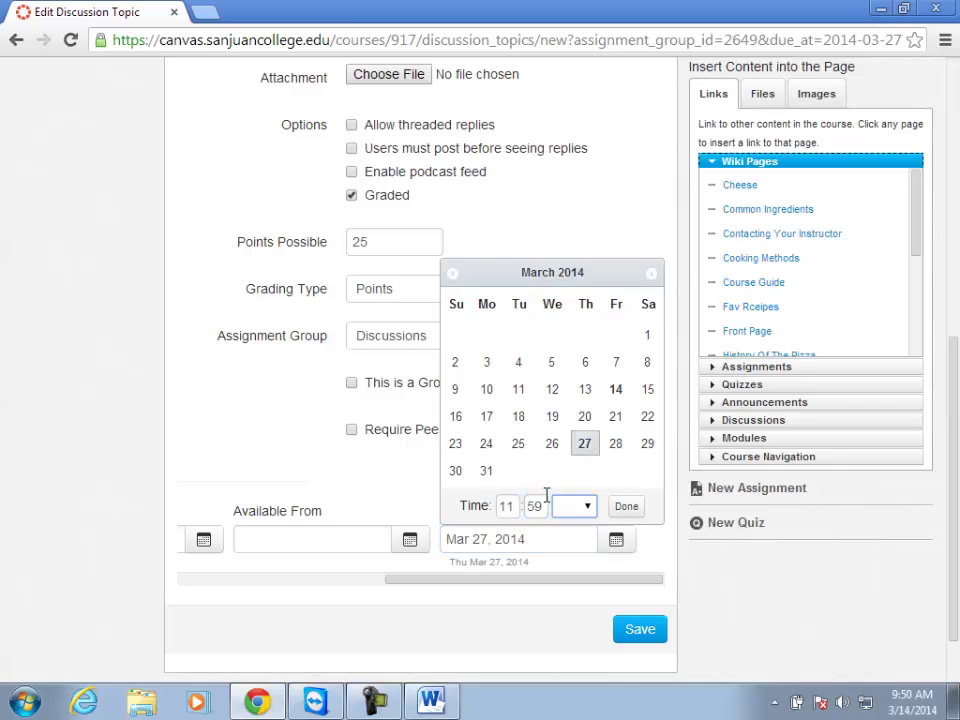
pyautogui.press('p')
pyautogui.click(627, 506)
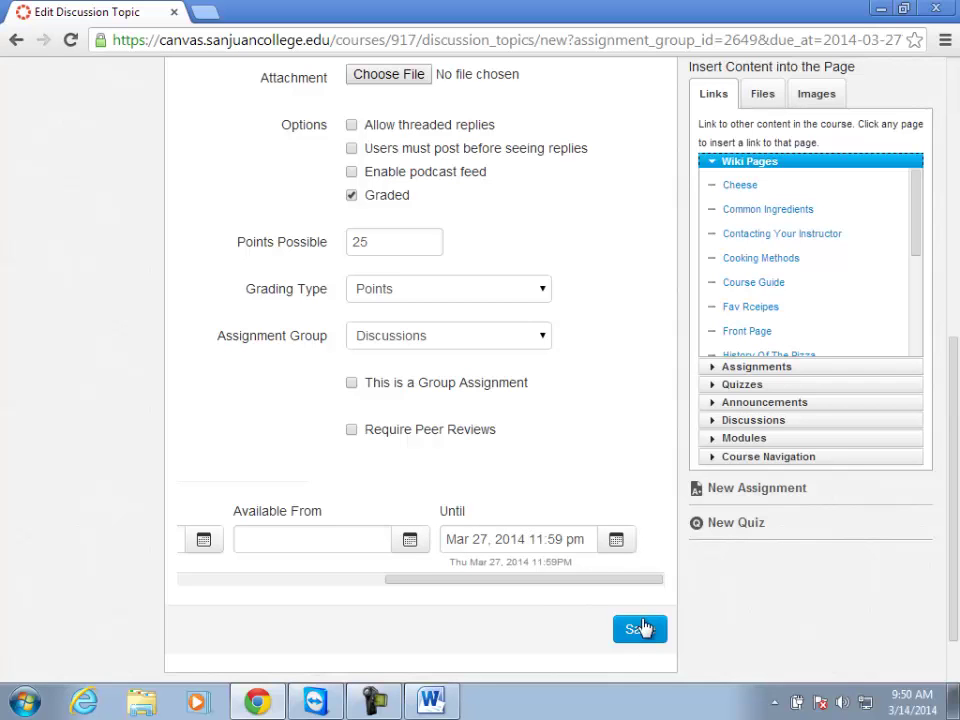
# Scroll the dates table back left and save Discussion 2.
pyautogui.moveTo(523, 581); pyautogui.dragTo(262, 578)
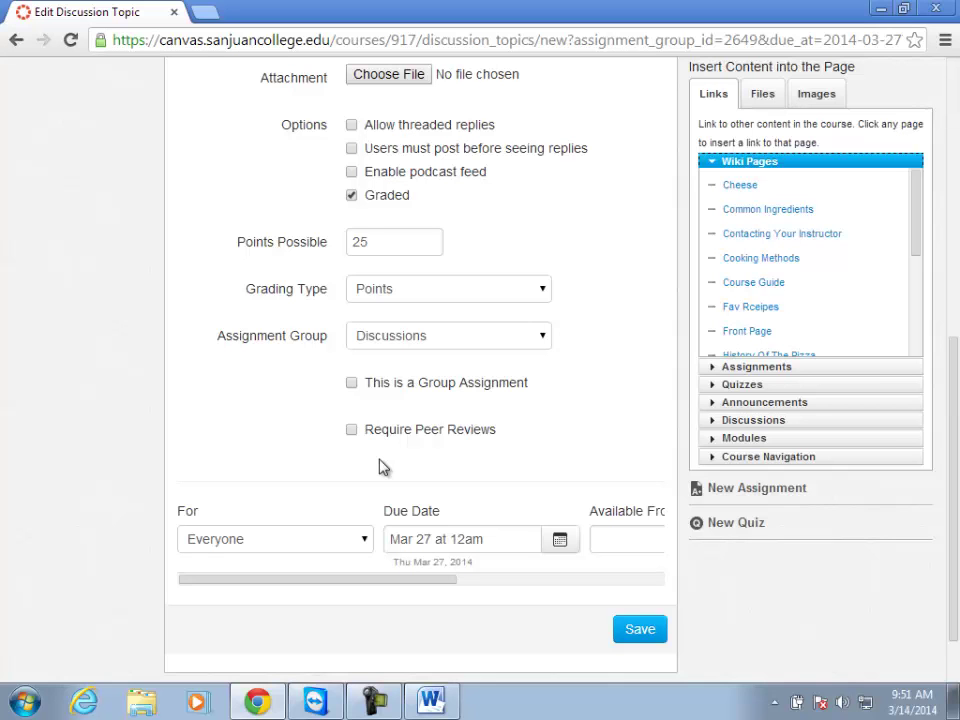
pyautogui.click(640, 630)
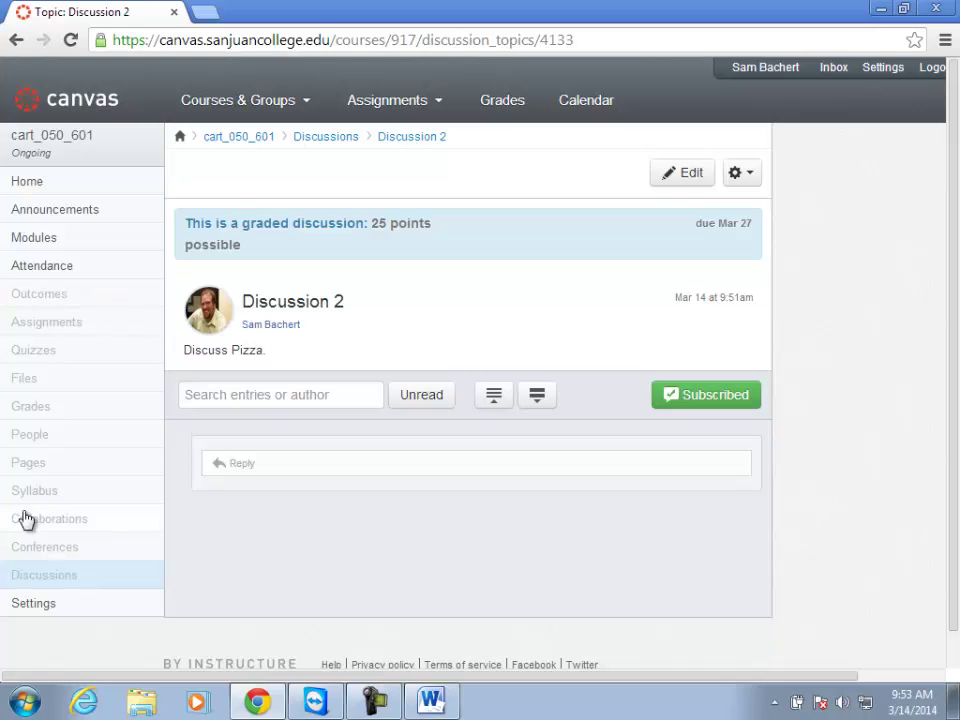
# Open Italian Meat Identification from the Assignments list and enter edit mode.
pyautogui.click(46, 323)
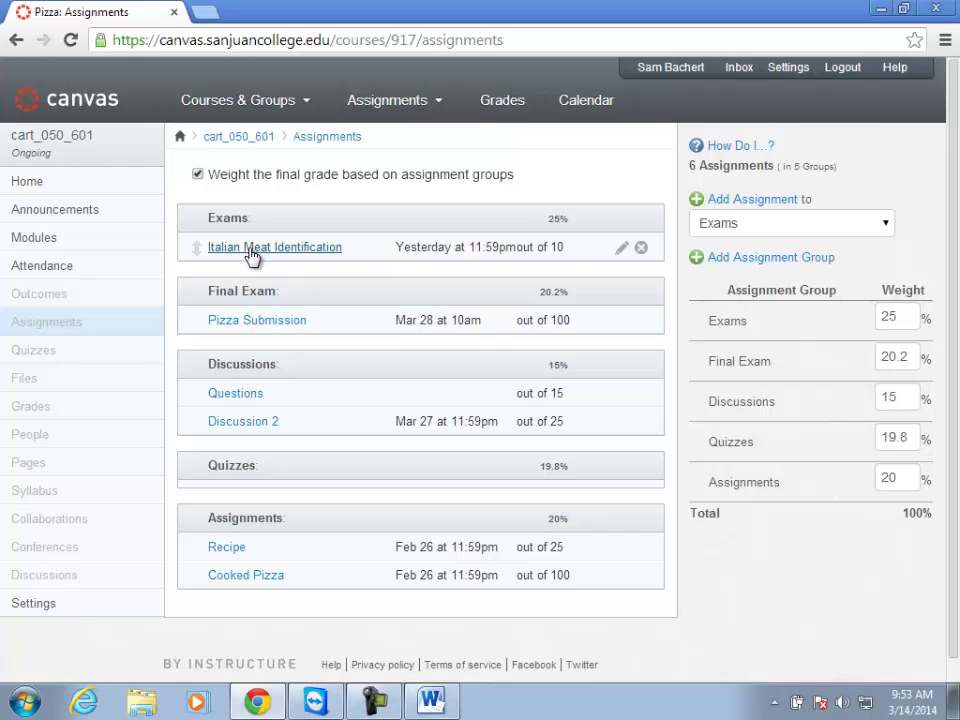
pyautogui.click(252, 257)
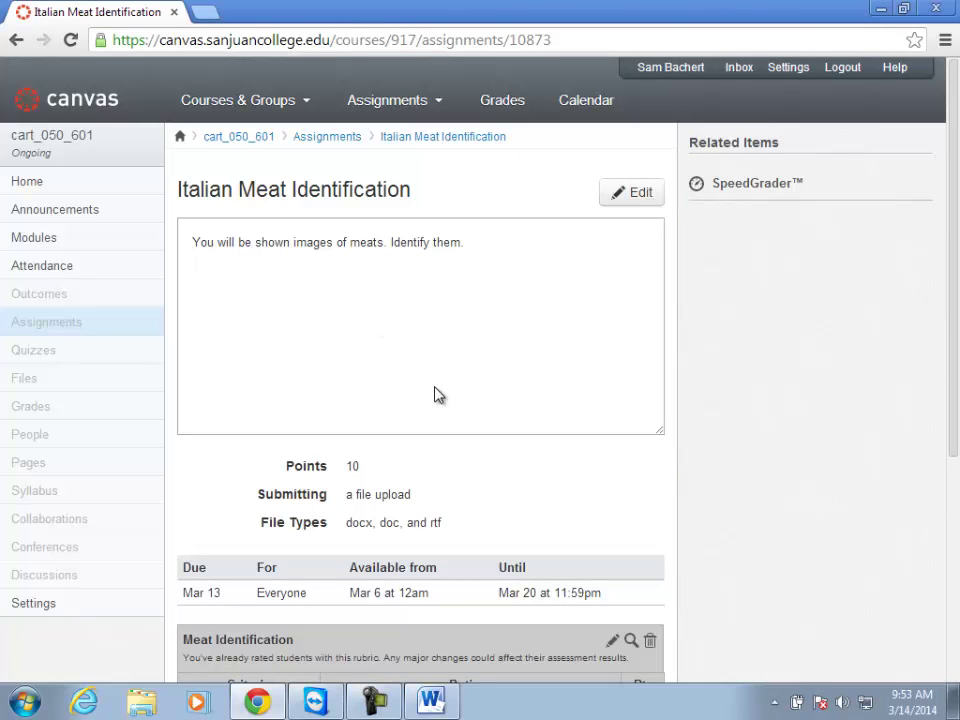
pyautogui.click(636, 194)
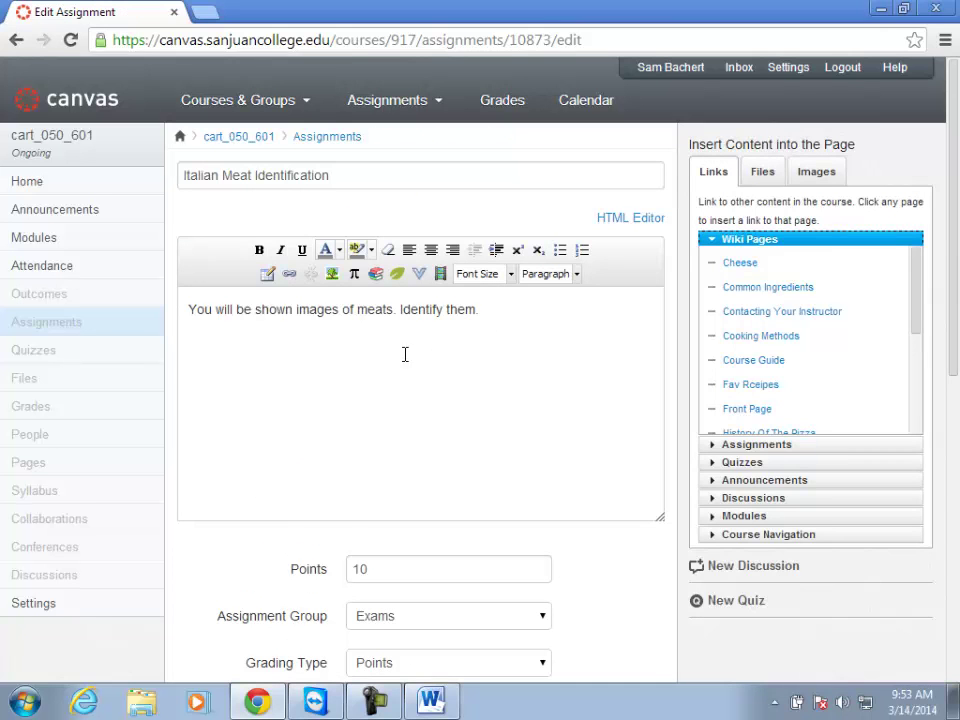
# Review the description and points, leaving Submission Type set to Online.
pyautogui.scroll(-1, 405, 354)
pyautogui.moveTo(189, 214); pyautogui.dragTo(504, 266)
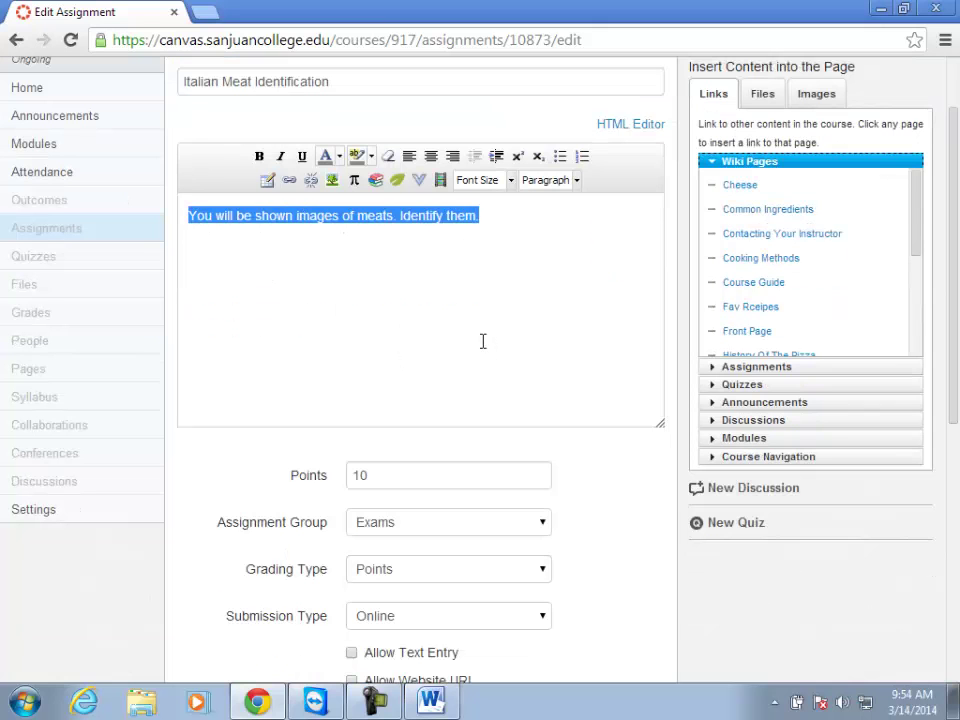
pyautogui.click(406, 319)
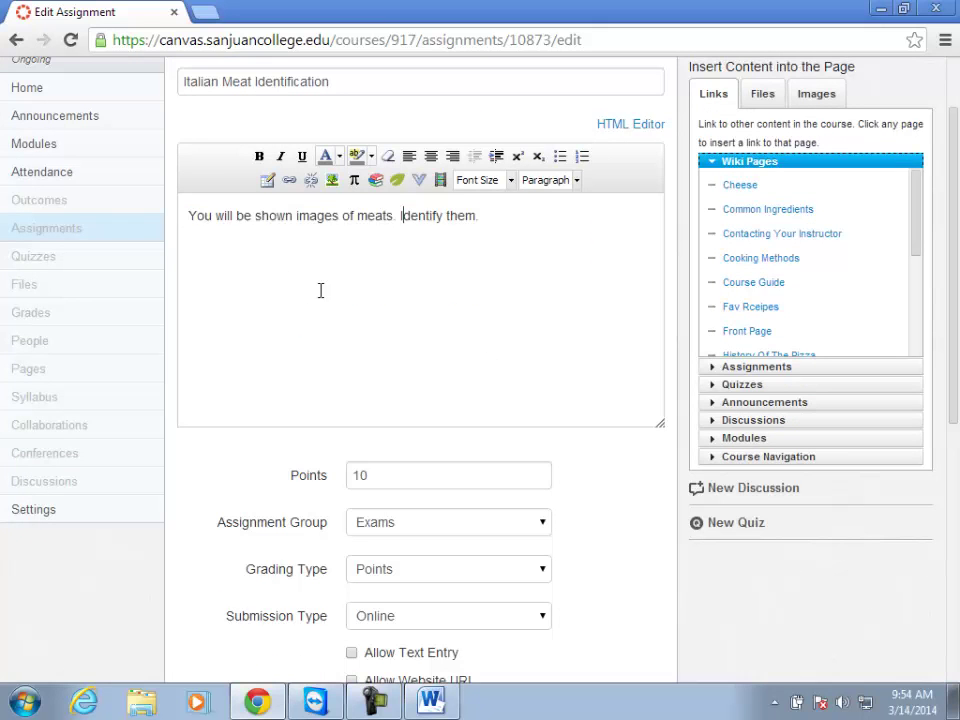
pyautogui.scroll(-1, 436, 364)
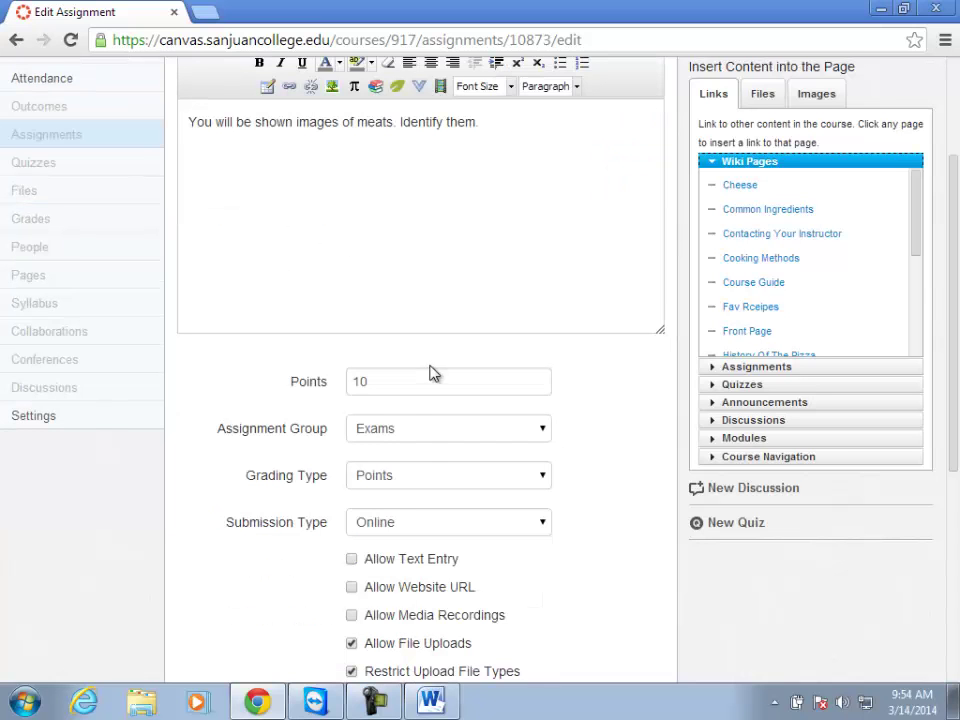
pyautogui.click(383, 391)
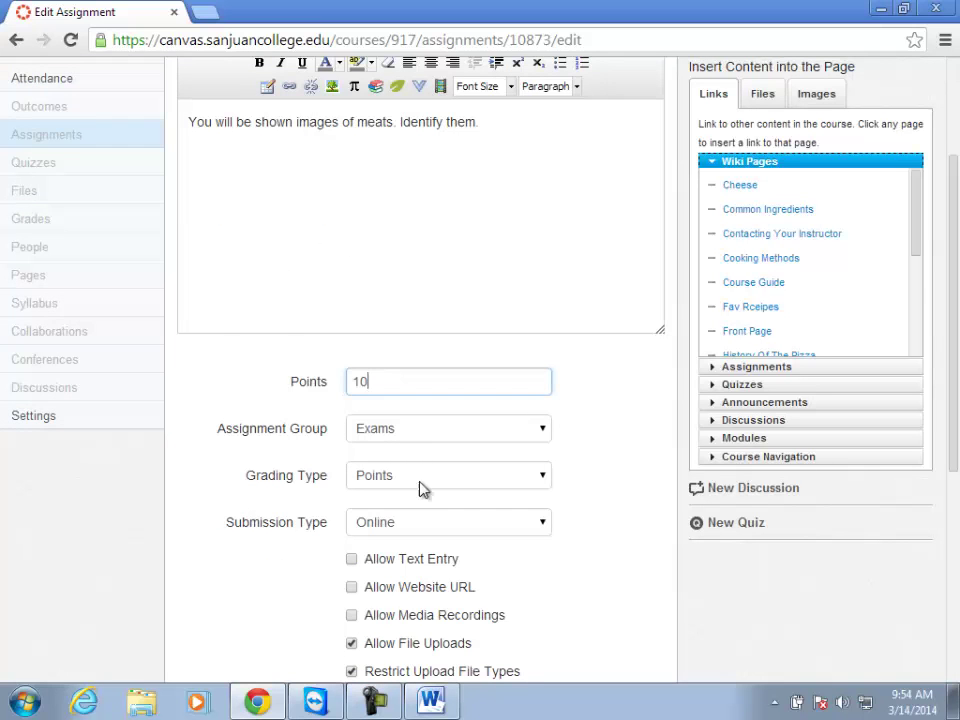
pyautogui.scroll(-1, 272, 510)
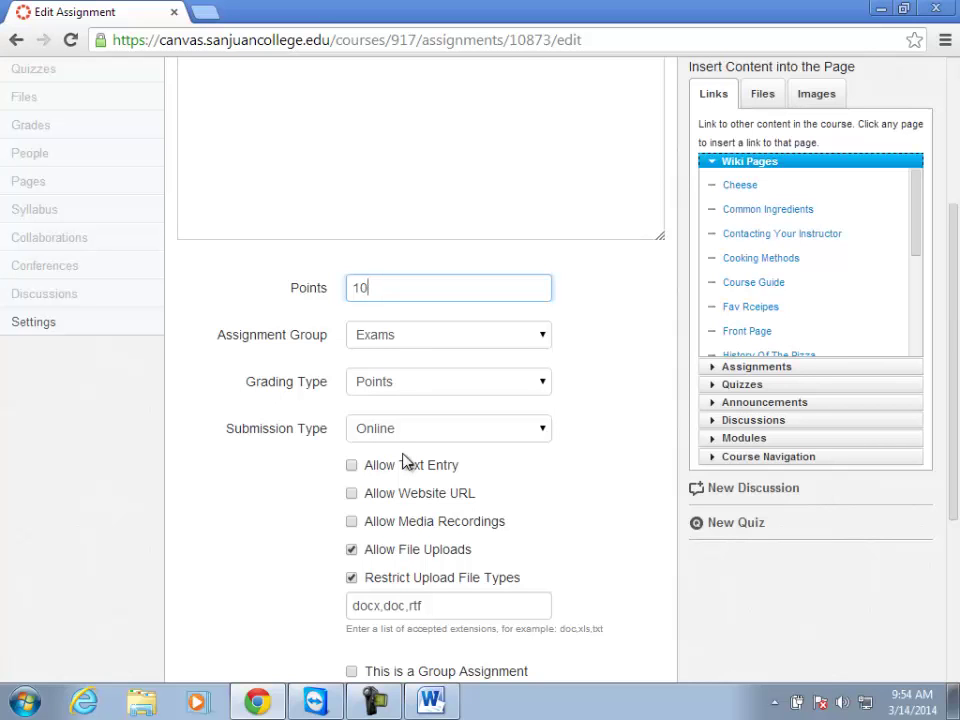
pyautogui.click(442, 438)
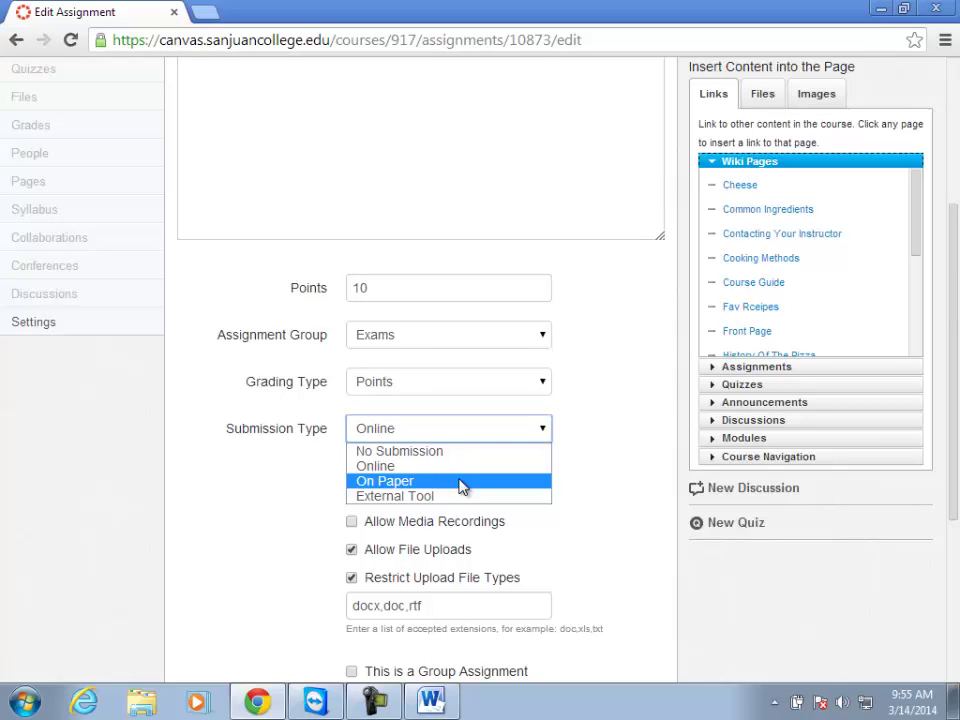
pyautogui.click(297, 507)
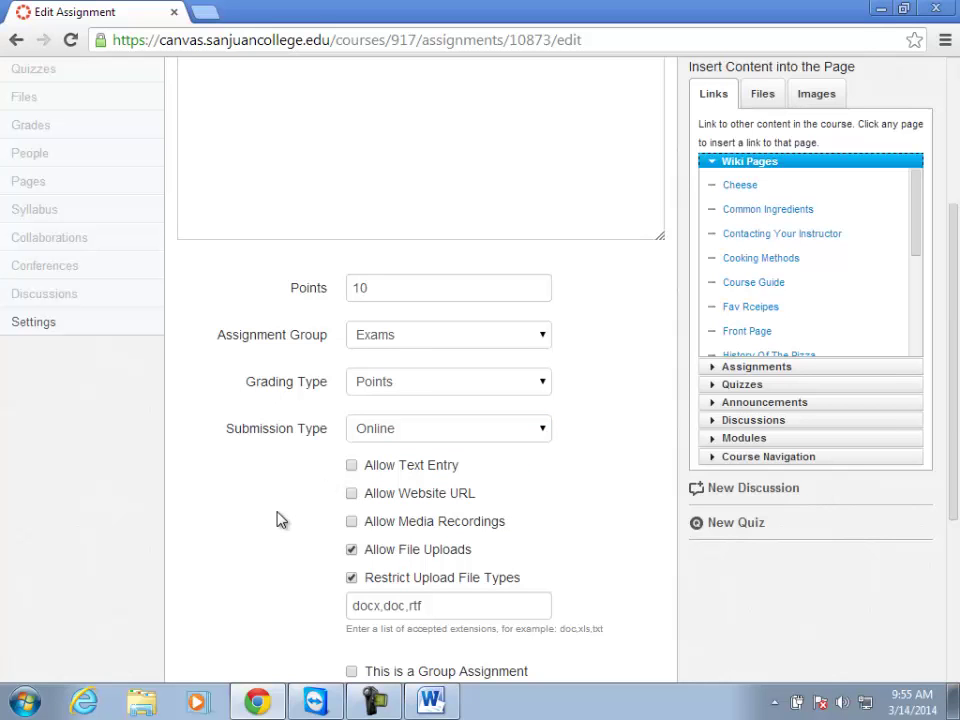
pyautogui.click(456, 428)
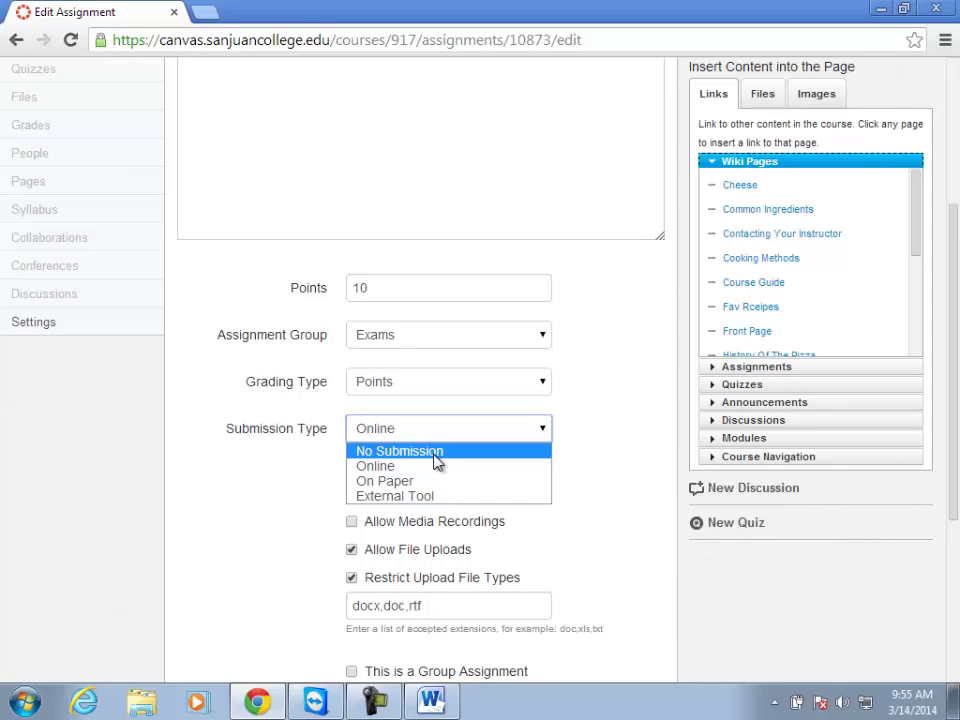
pyautogui.click(276, 492)
# Update the Italian Meat Identification assignment and return to the Assignments list.
pyautogui.scroll(-1, 290, 508)
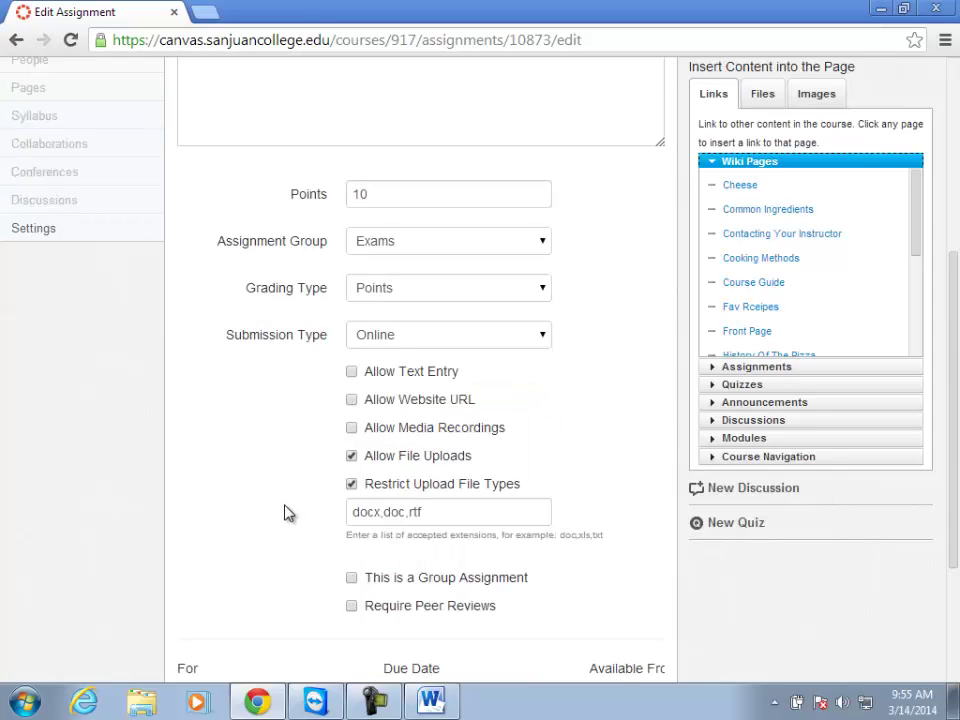
pyautogui.scroll(-2, 285, 510)
pyautogui.click(594, 575)
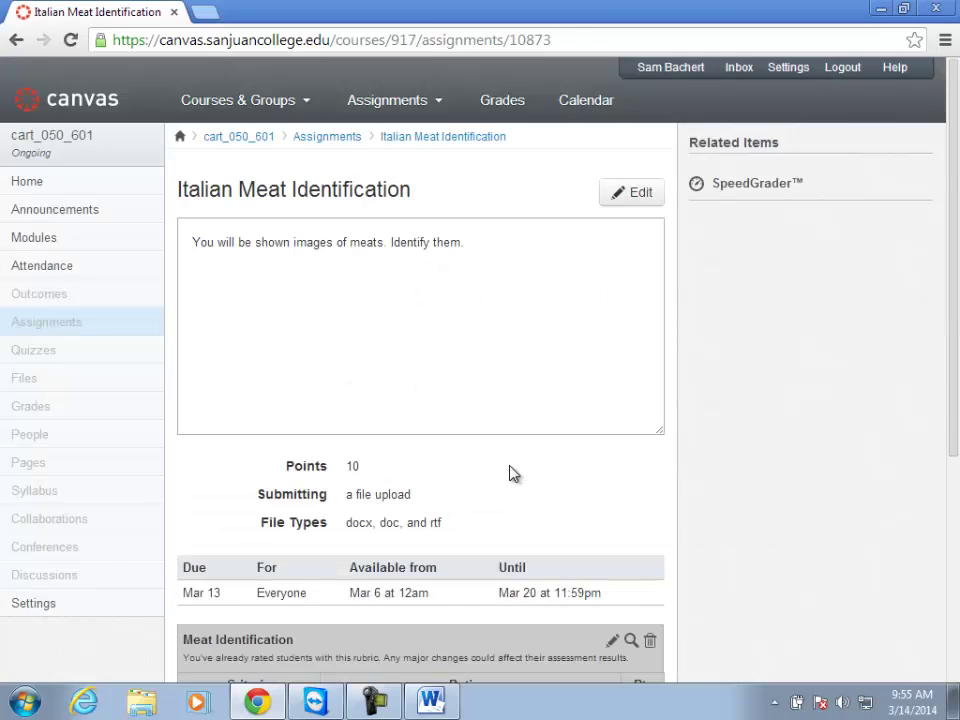
pyautogui.scroll(-3, 485, 465)
pyautogui.scroll(1, 489, 456)
pyautogui.scroll(2, 489, 456)
pyautogui.click(309, 140)
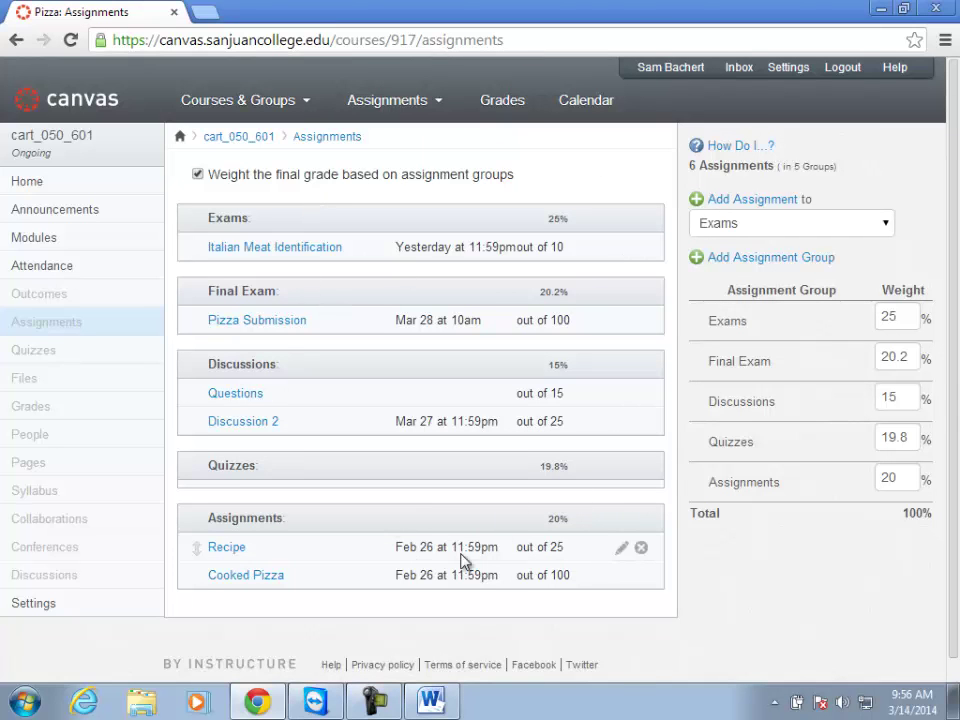
# Edit Recipe to use Online submission with file uploads allowed, and update it.
pyautogui.click(224, 548)
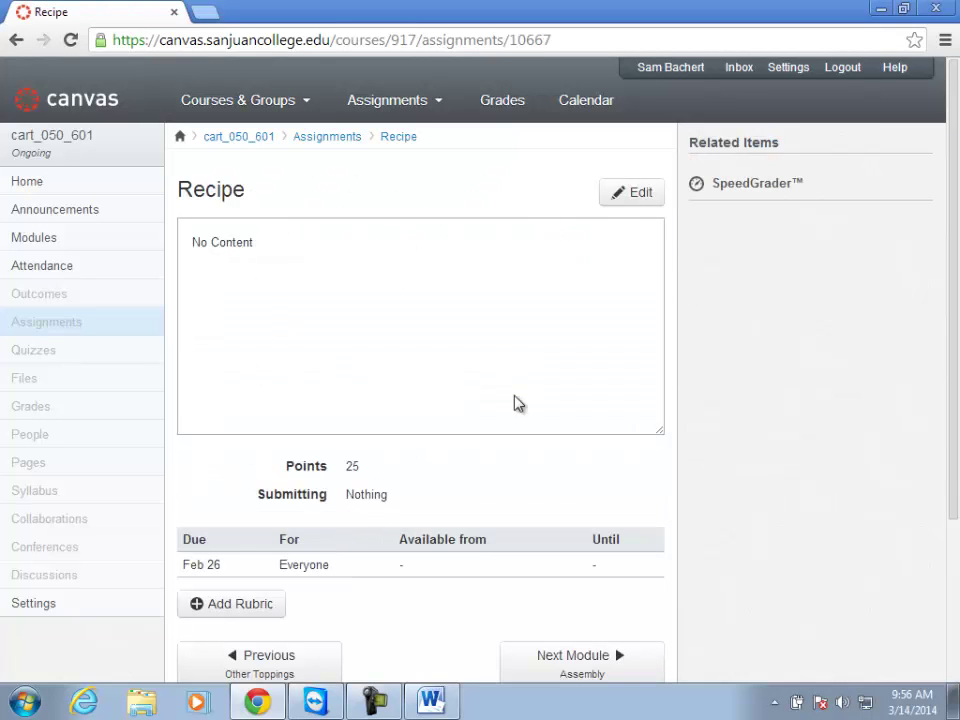
pyautogui.click(630, 191)
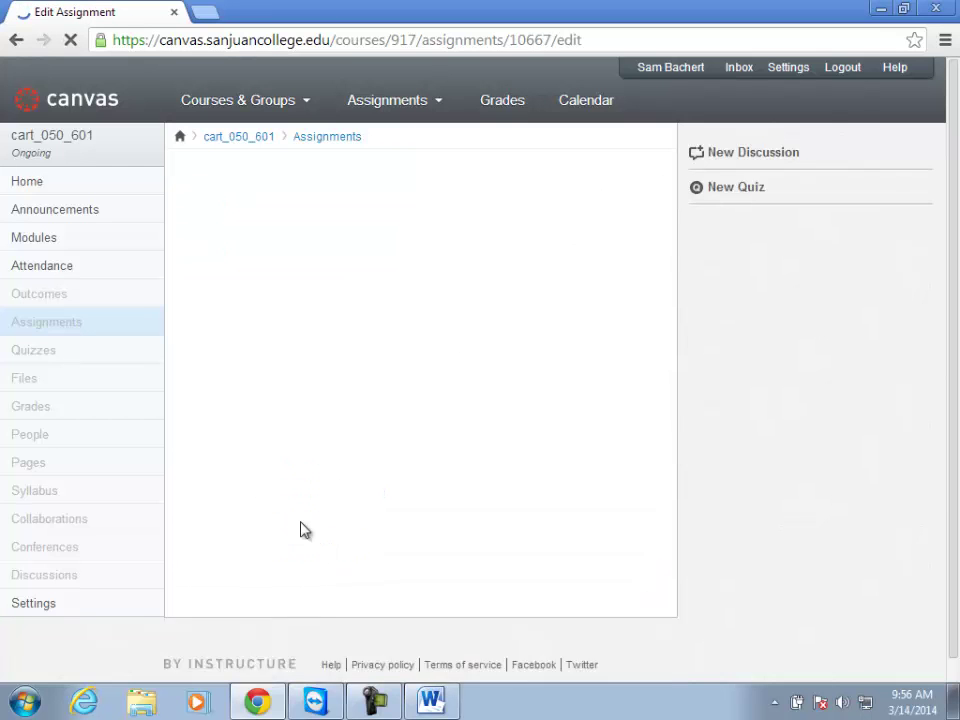
pyautogui.scroll(-2, 366, 486)
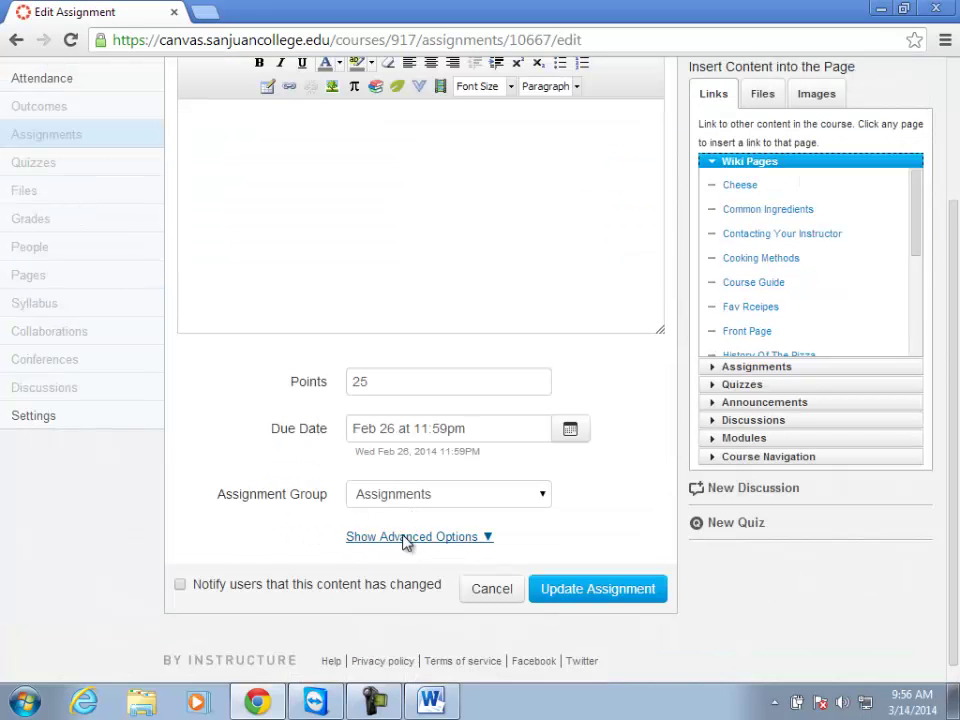
pyautogui.click(407, 537)
pyautogui.scroll(-1, 420, 505)
pyautogui.click(398, 487)
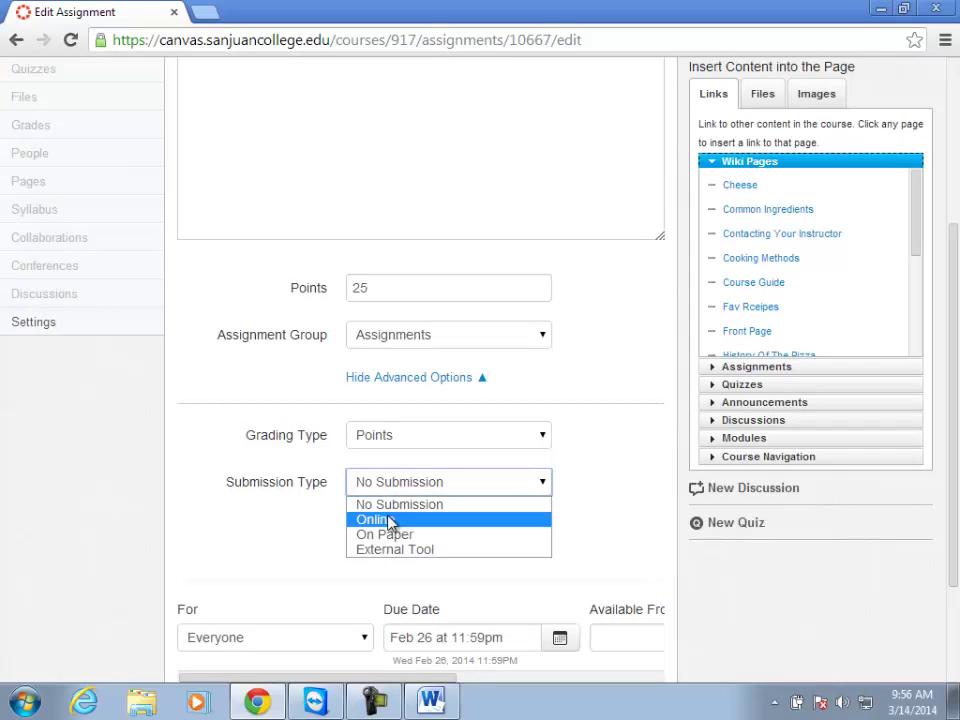
pyautogui.click(388, 518)
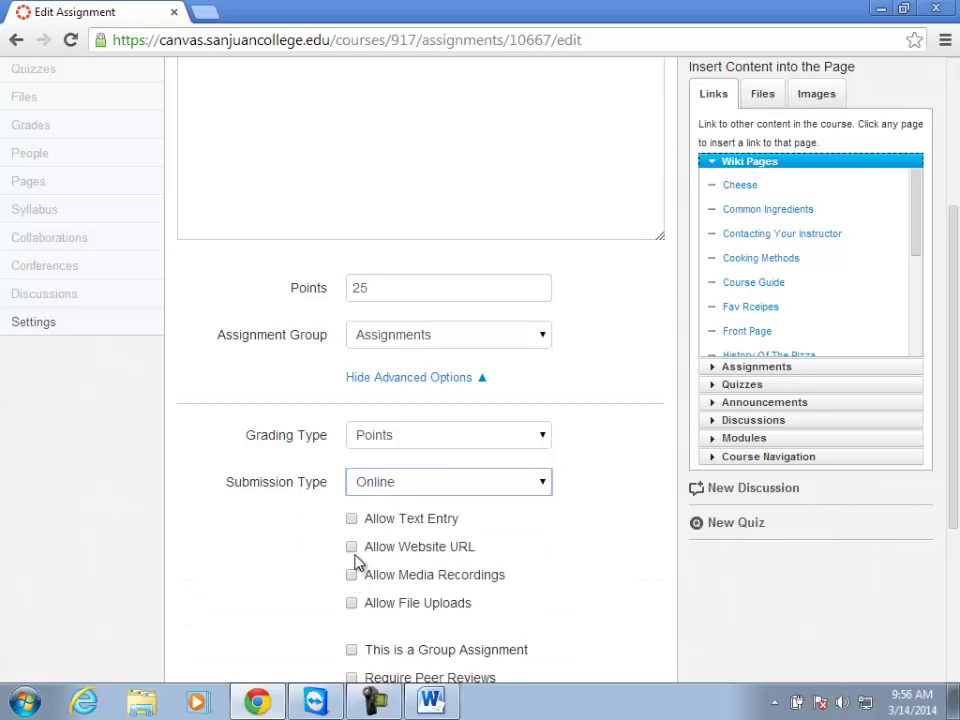
pyautogui.click(351, 603)
pyautogui.scroll(-1, 270, 572)
pyautogui.scroll(-1, 267, 568)
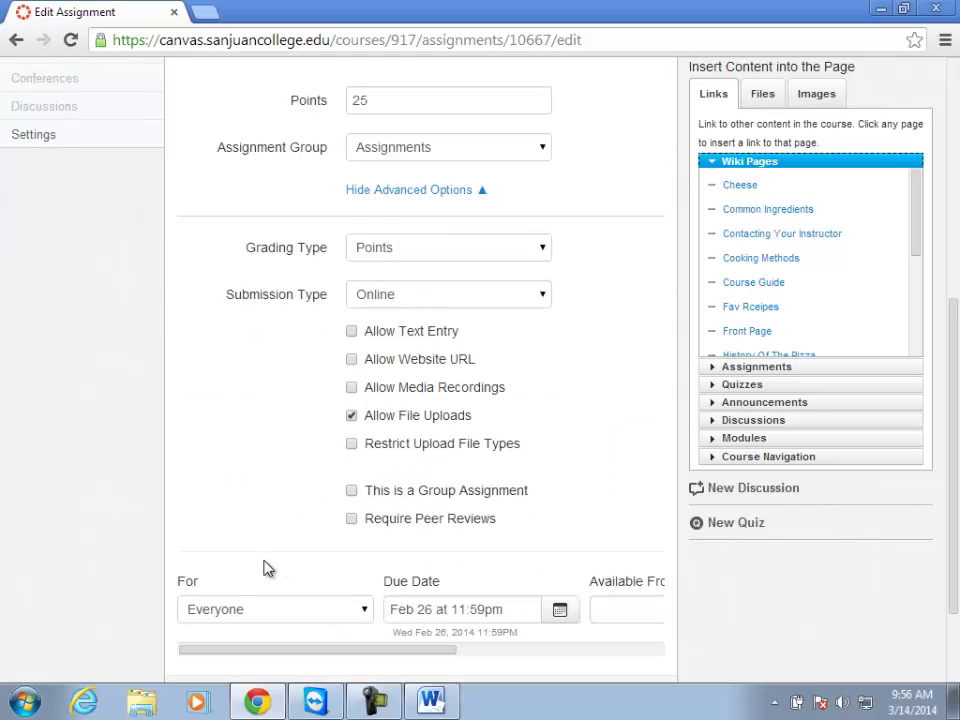
pyautogui.scroll(-2, 275, 570)
pyautogui.click(547, 572)
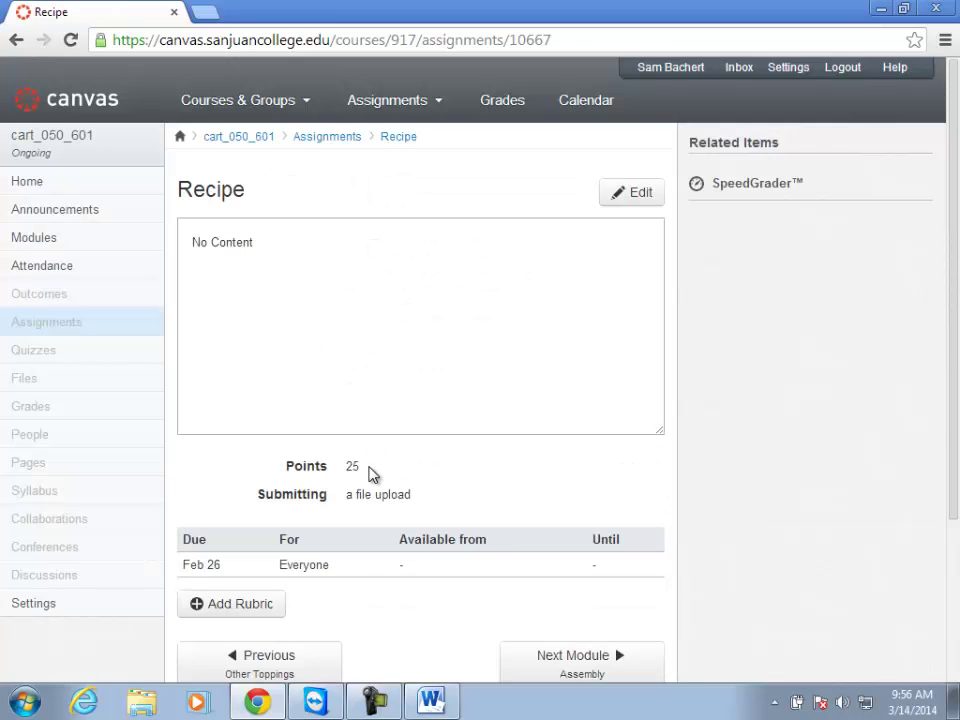
pyautogui.scroll(-2, 347, 495)
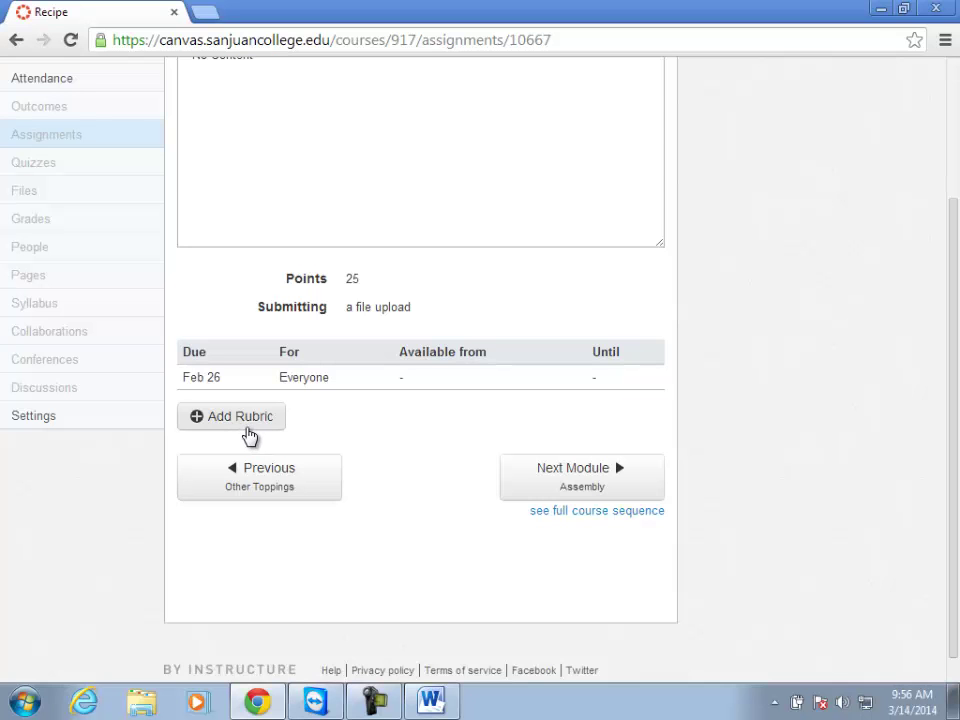
# Add a rubric used for grading, with its first criterion named 'submitted Recipe'.
pyautogui.click(237, 418)
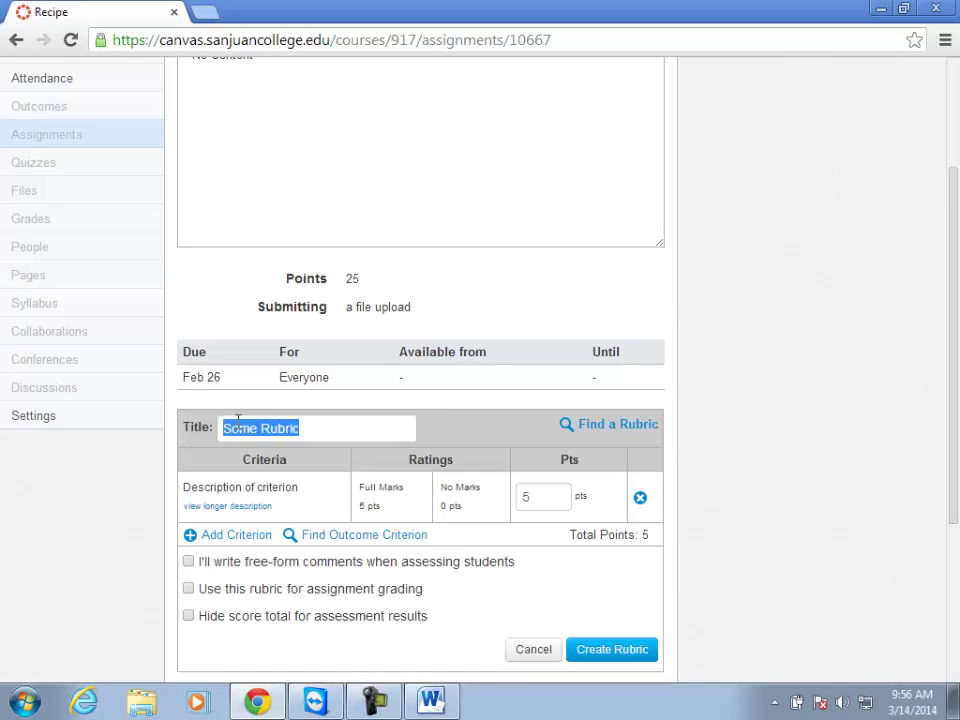
pyautogui.scroll(-1, 440, 397)
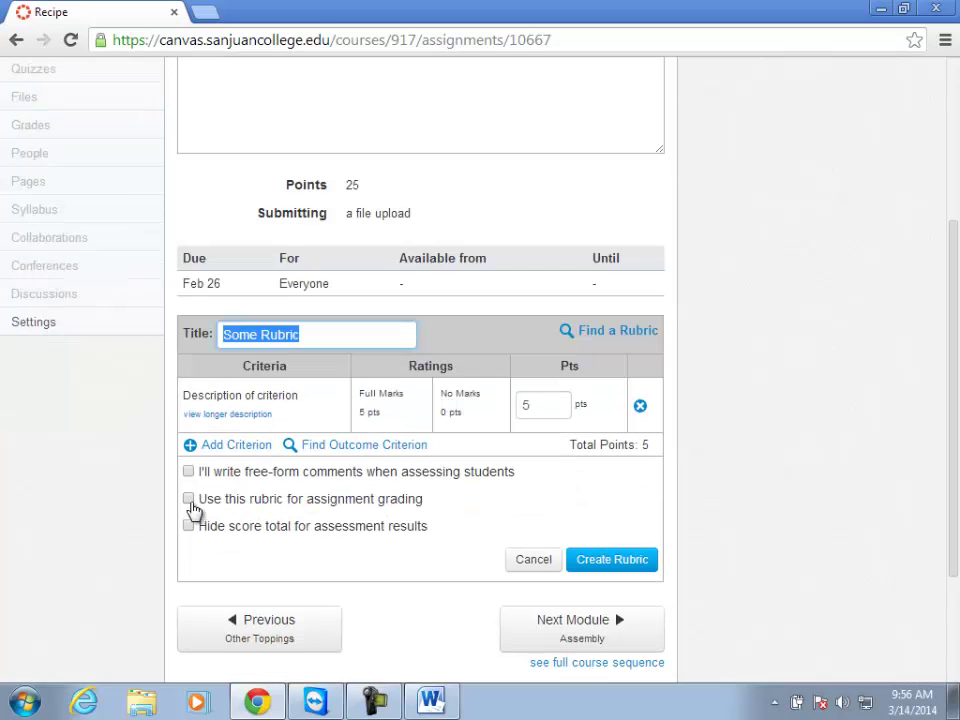
pyautogui.click(191, 500)
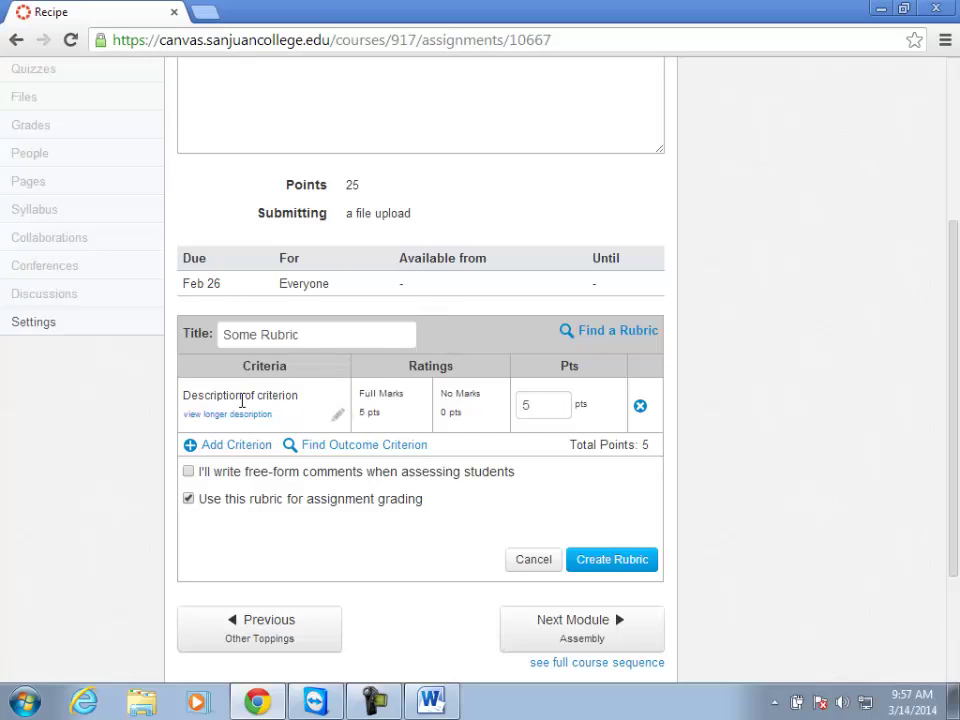
pyautogui.click(290, 393)
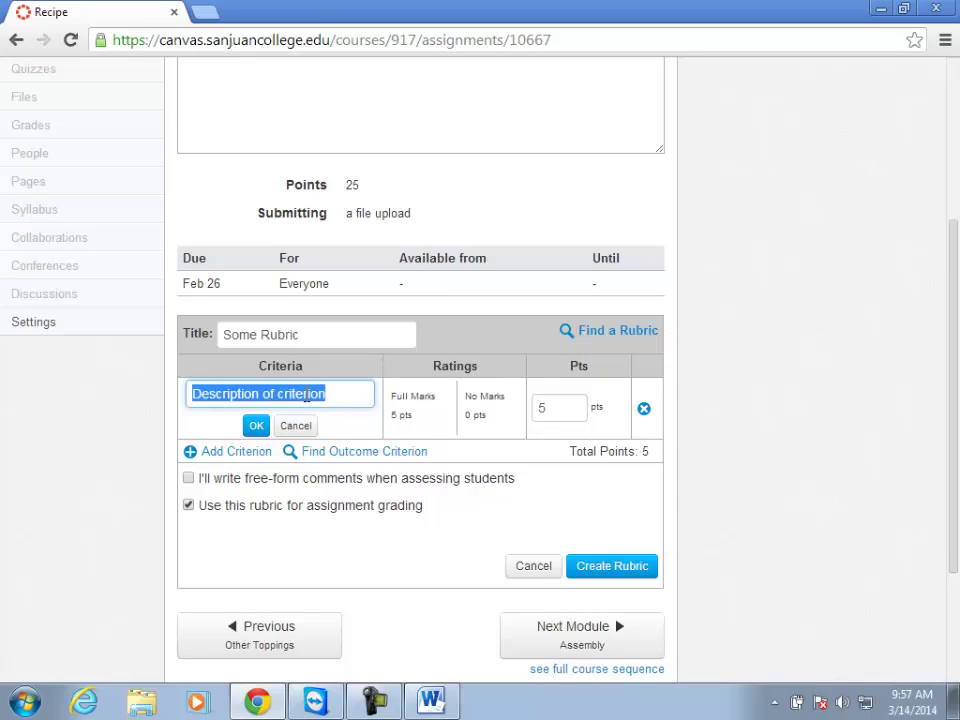
pyautogui.write('sub')
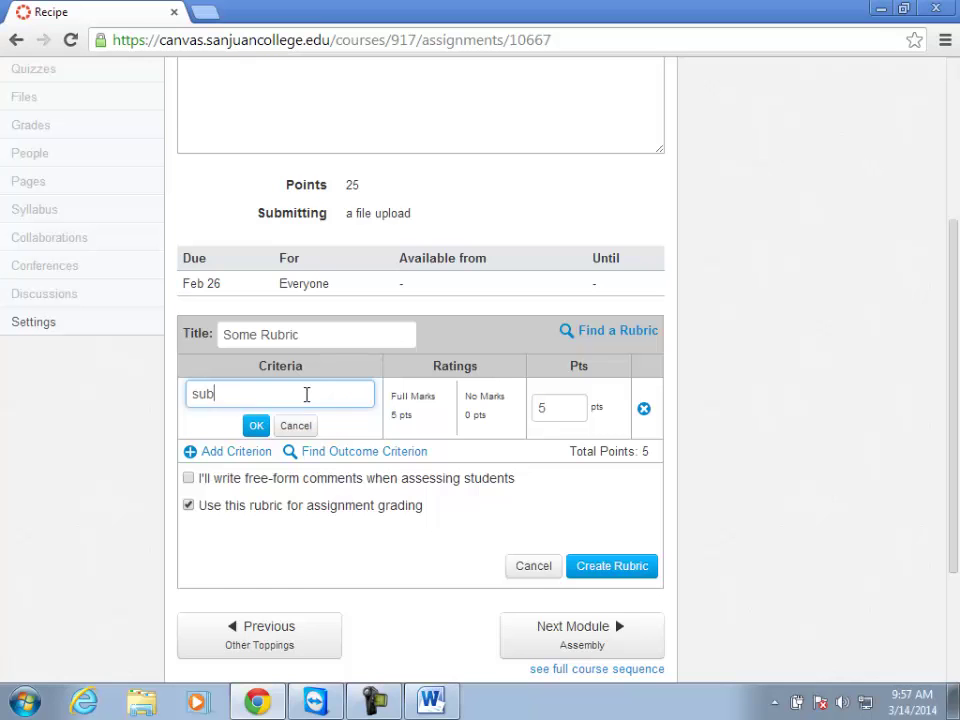
pyautogui.write('mitted Recipe')
pyautogui.click(256, 427)
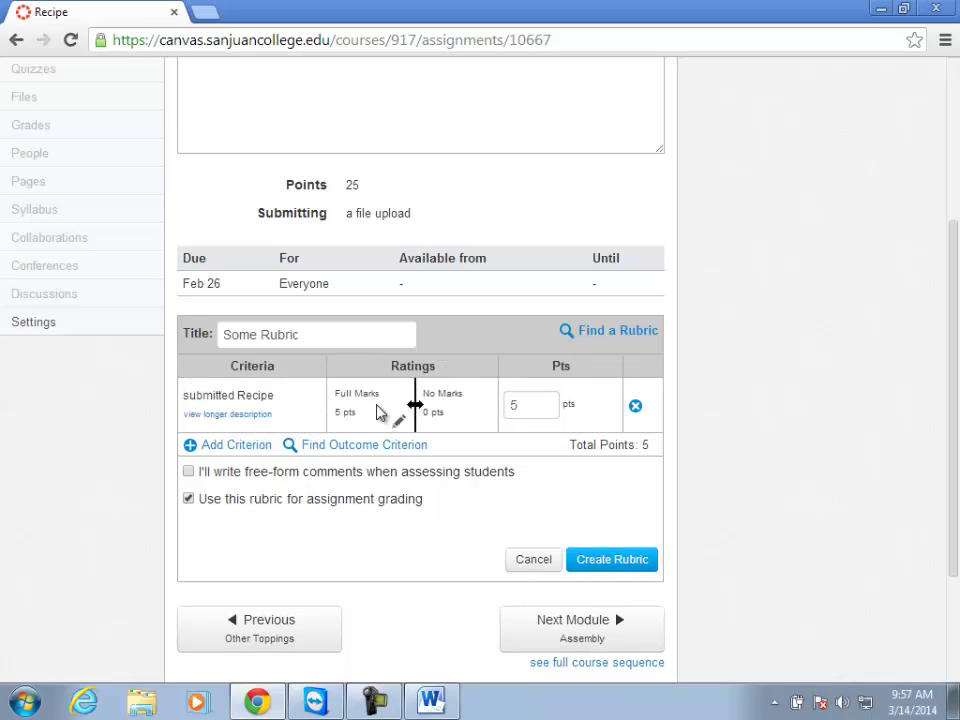
# Rename the criterion's ratings to 'Yes' and 'No' and select its points value.
pyautogui.click(352, 393)
pyautogui.write('Yes')
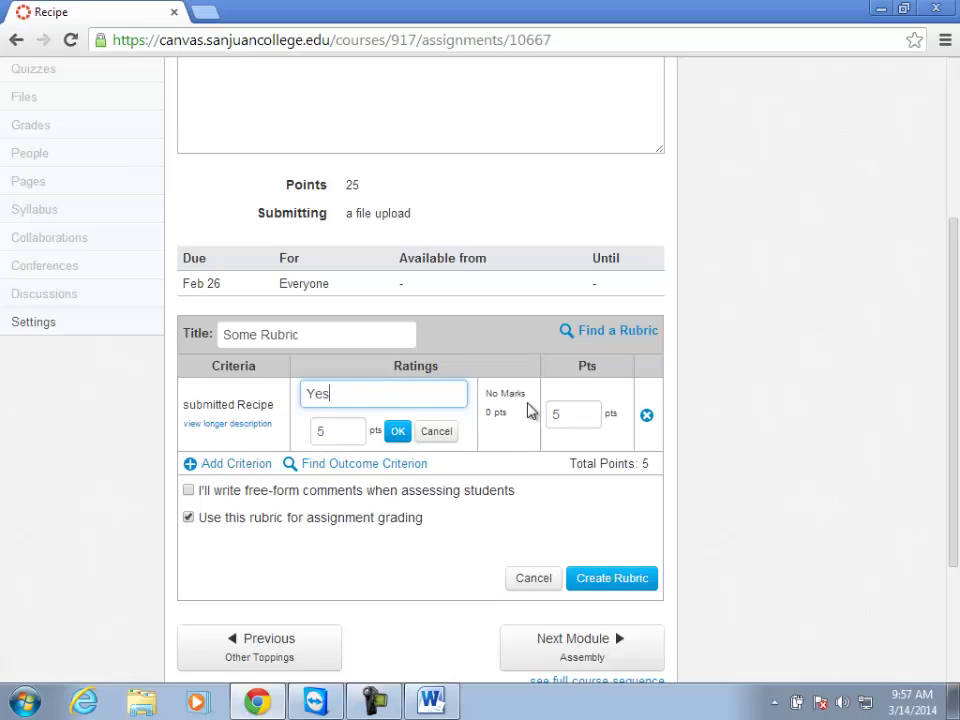
pyautogui.click(398, 431)
pyautogui.click(444, 396)
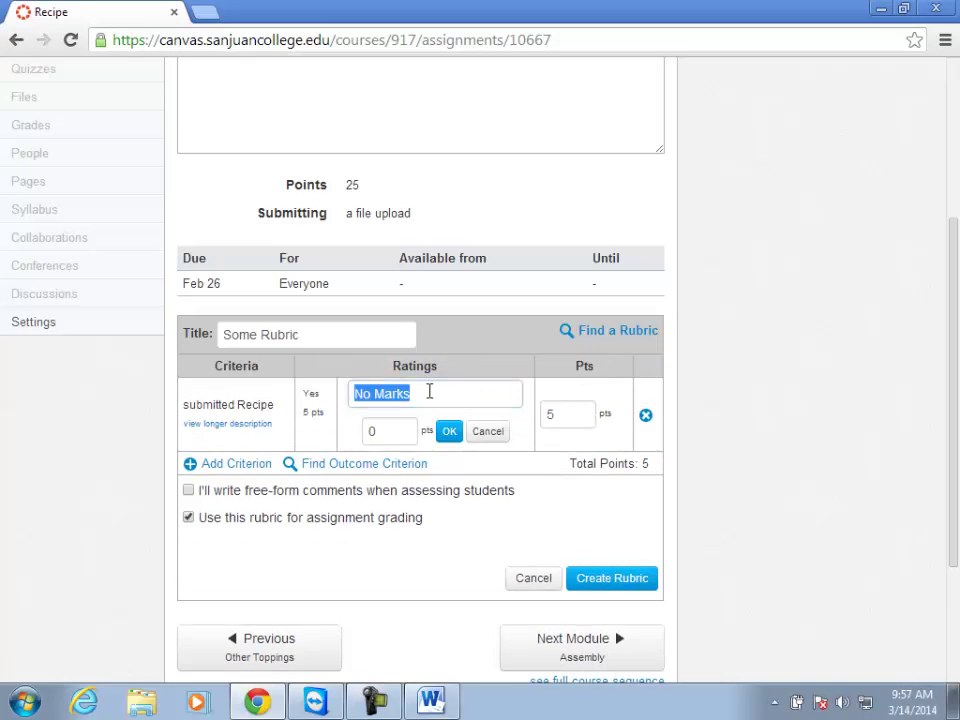
pyautogui.write('NO')
pyautogui.press('BackSpace')
pyautogui.write('o')
pyautogui.click(448, 431)
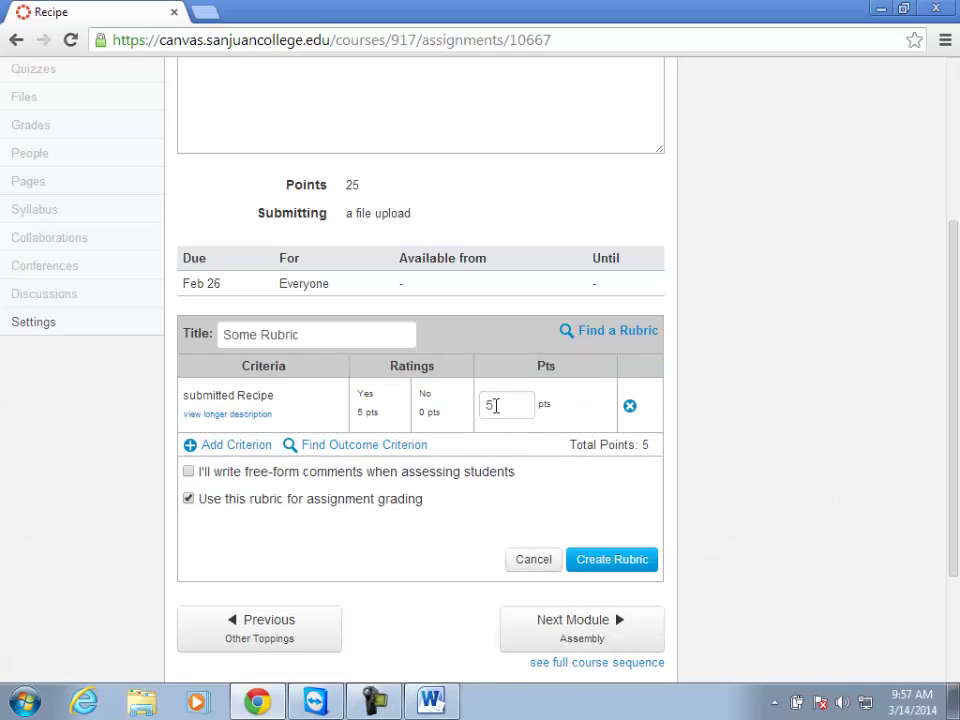
pyautogui.moveTo(497, 405); pyautogui.dragTo(478, 406)
# Make submitted Recipe 5 points and add a 20-point 'Quality of Recipe' criterion.
pyautogui.write('5')
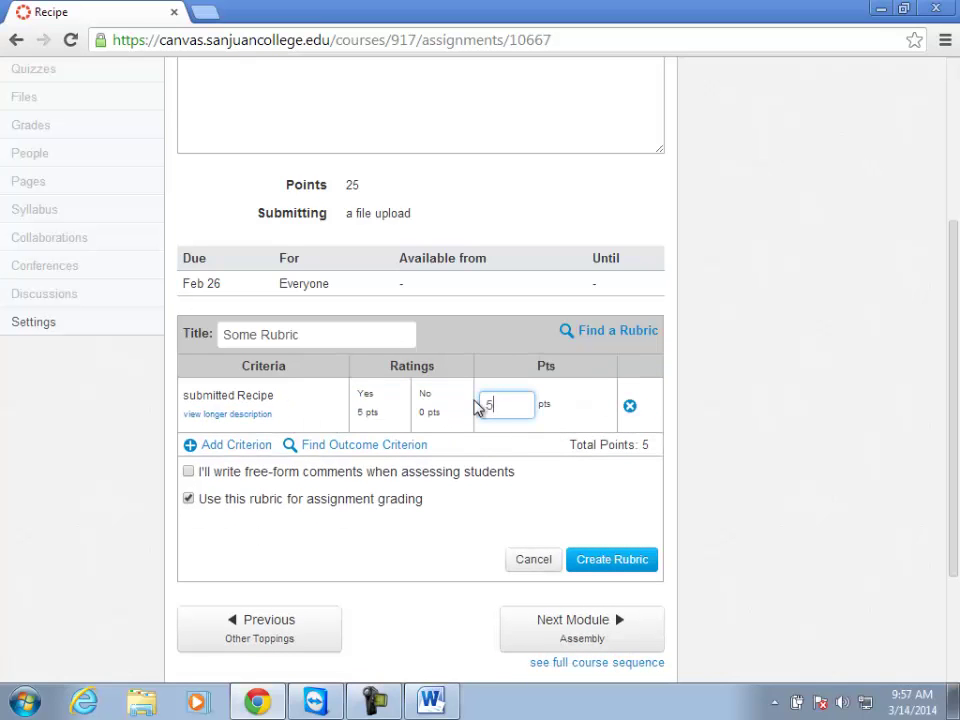
pyautogui.click(238, 446)
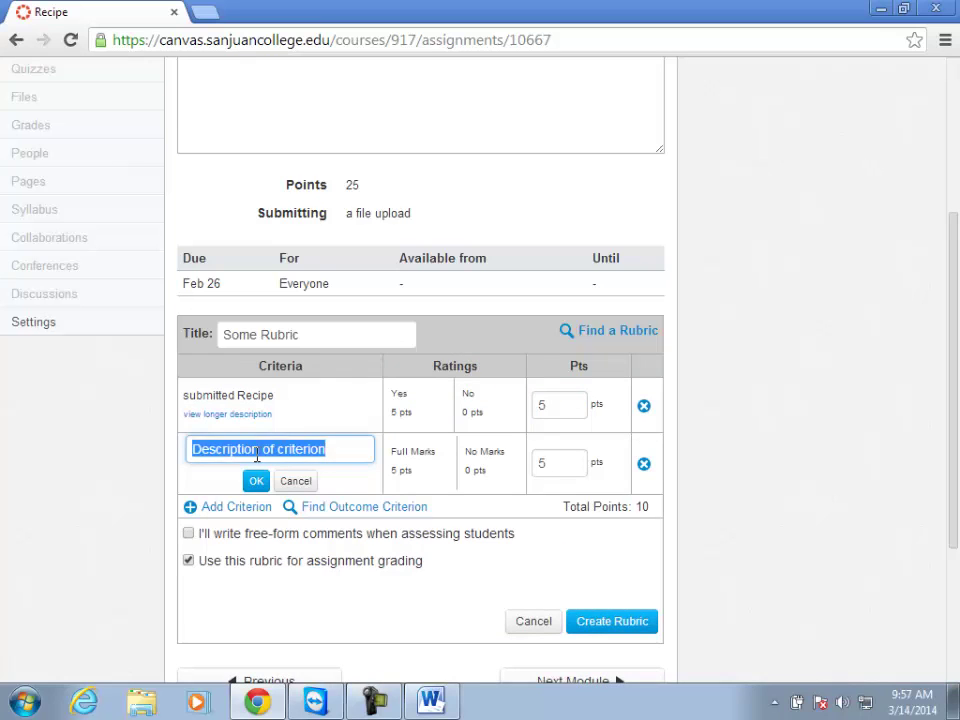
pyautogui.write('Quality of Recipe')
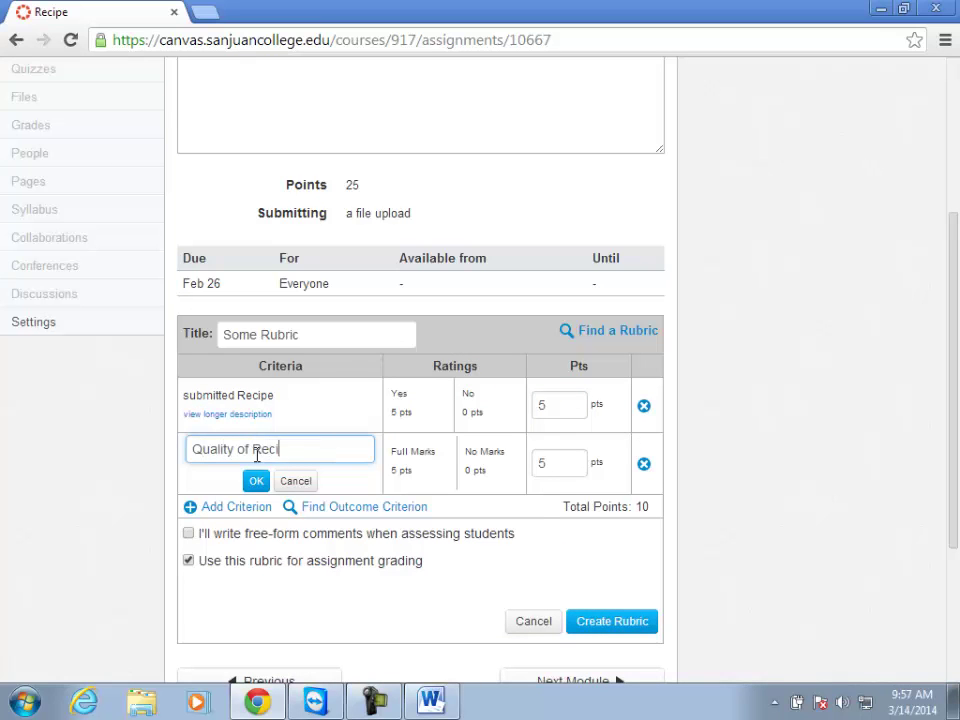
pyautogui.click(256, 481)
pyautogui.doubleClick(536, 460)
pyautogui.write('20')
pyautogui.press('Tab')
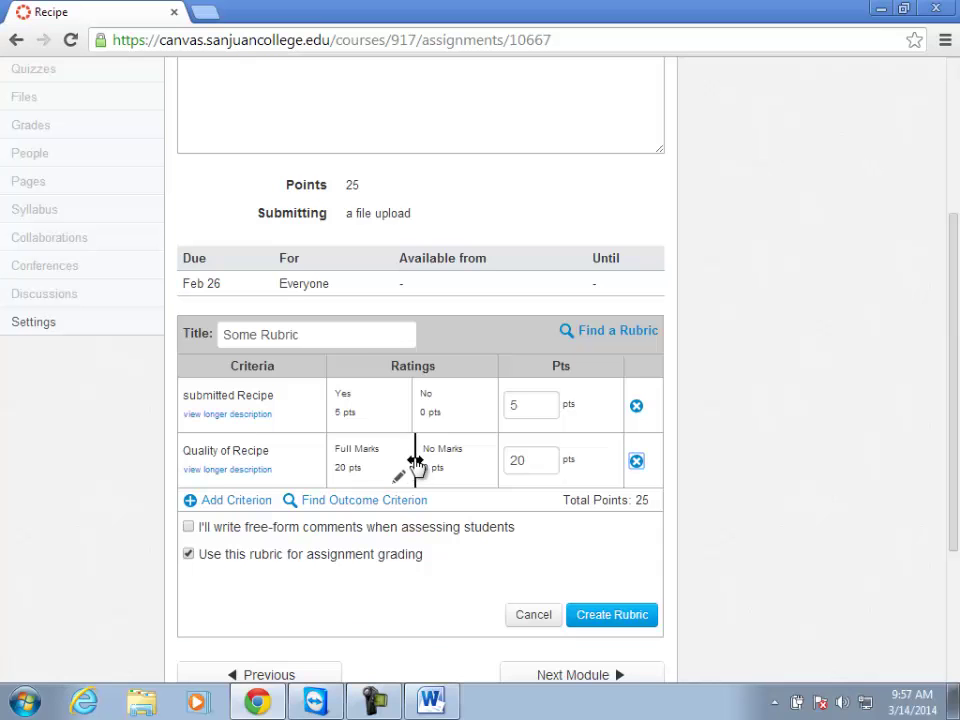
# Name Quality of Recipe's ratings Advanced and Acceptable, with Acceptable worth 15 points.
pyautogui.click(415, 460)
pyautogui.click(321, 448)
pyautogui.write('Advanced')
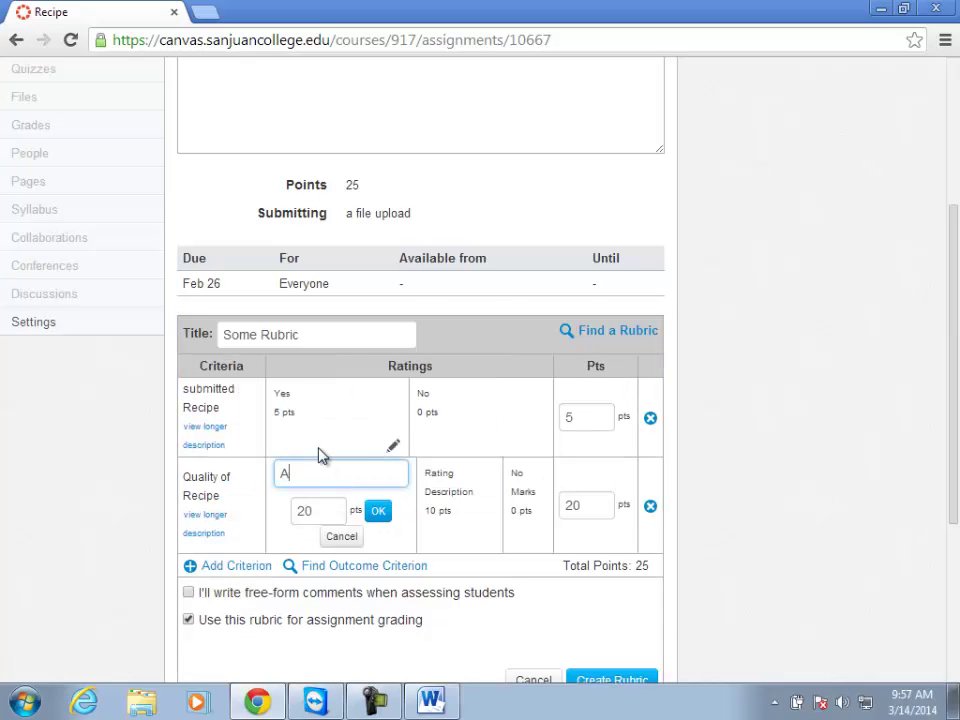
pyautogui.click(437, 492)
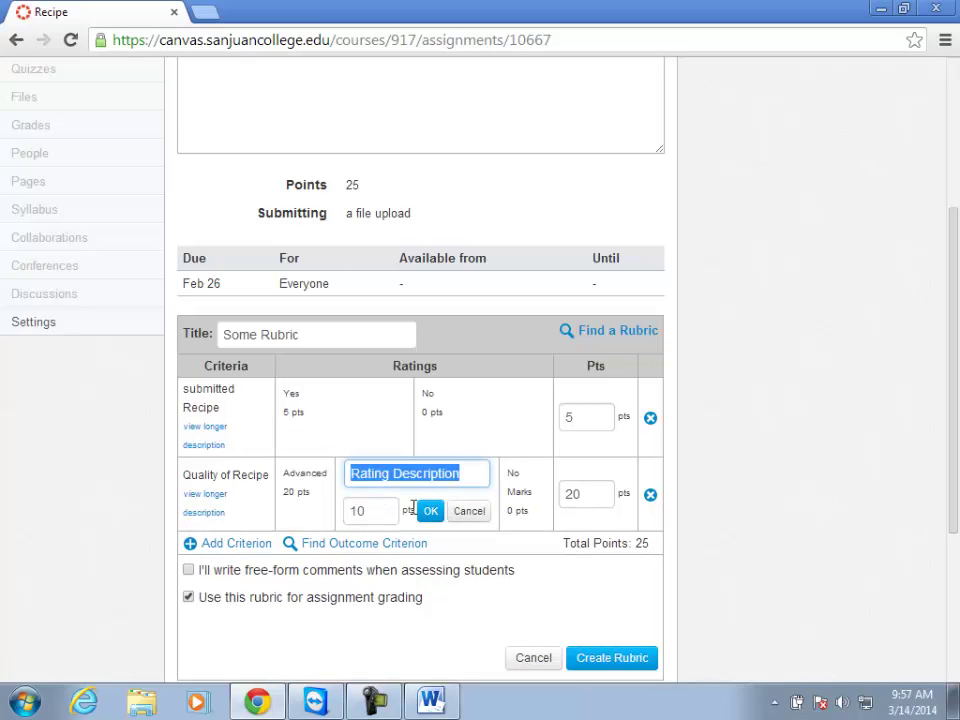
pyautogui.write('Except')
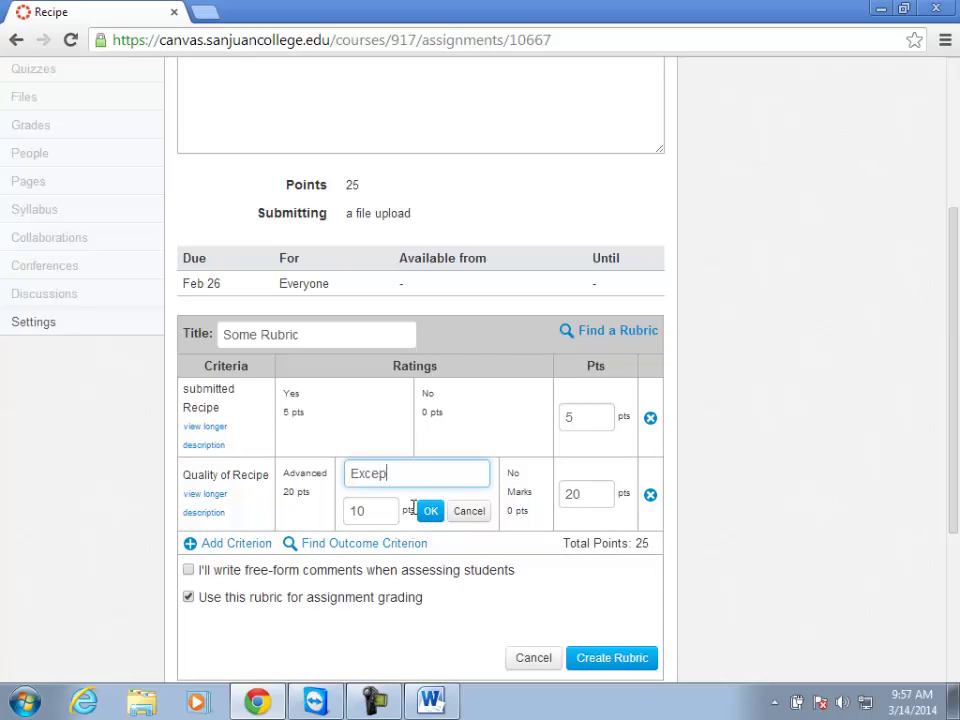
pyautogui.press('BackSpace')
pyautogui.press('BackSpace')
pyautogui.press('BackSpace')
pyautogui.press('BackSpace')
pyautogui.press('BackSpace')
pyautogui.press('BackSpace')
pyautogui.write('Acceptable')
pyautogui.click(384, 511)
pyautogui.press('BackSpace')
pyautogui.write('5')
pyautogui.click(433, 513)
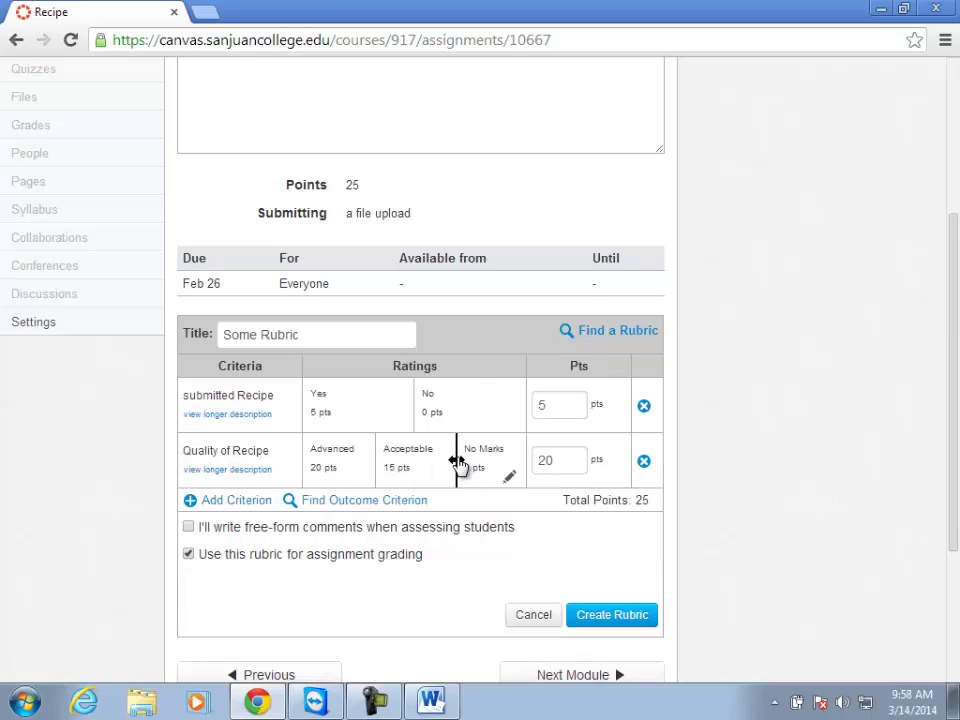
# Add a Beginning rating worth 10 points and start renaming No Marks to 'Sucks'.
pyautogui.click(454, 460)
pyautogui.click(440, 474)
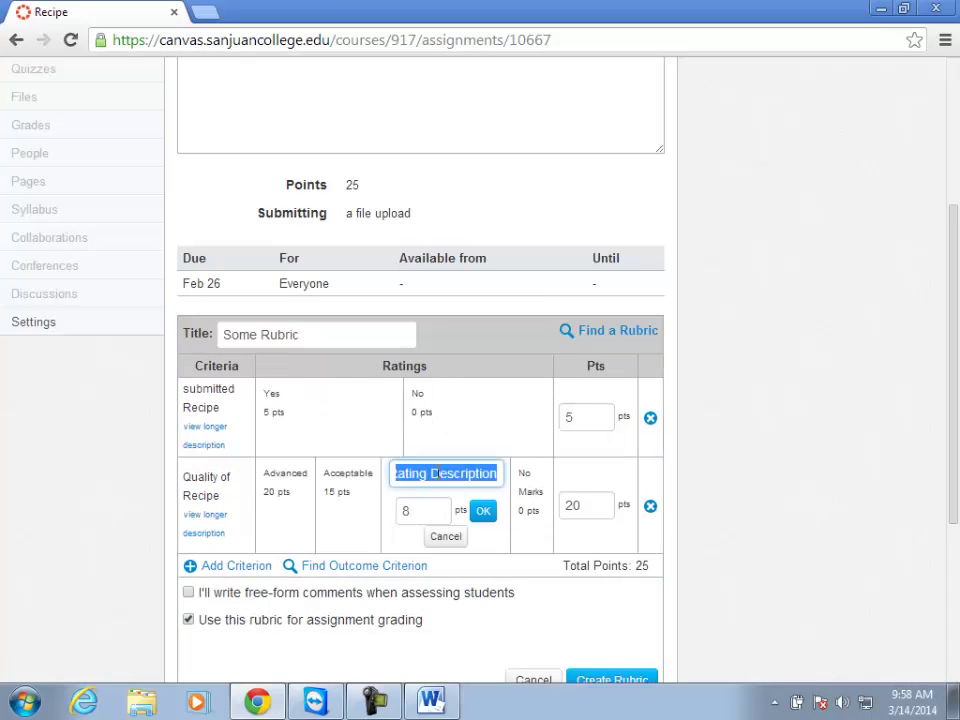
pyautogui.write('Beginning')
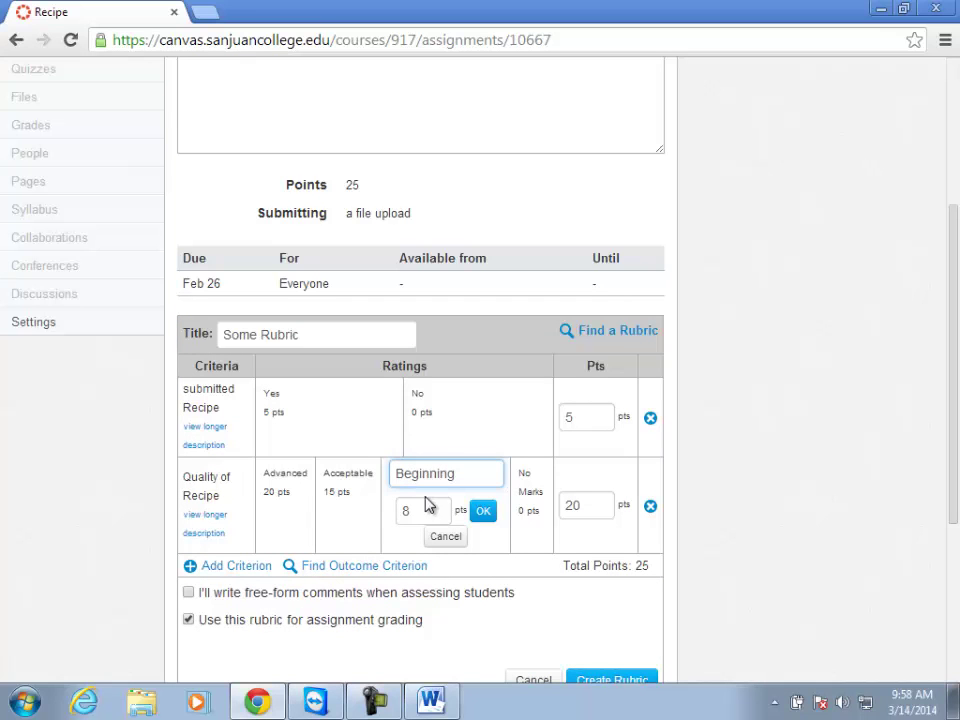
pyautogui.doubleClick(422, 509)
pyautogui.write('10')
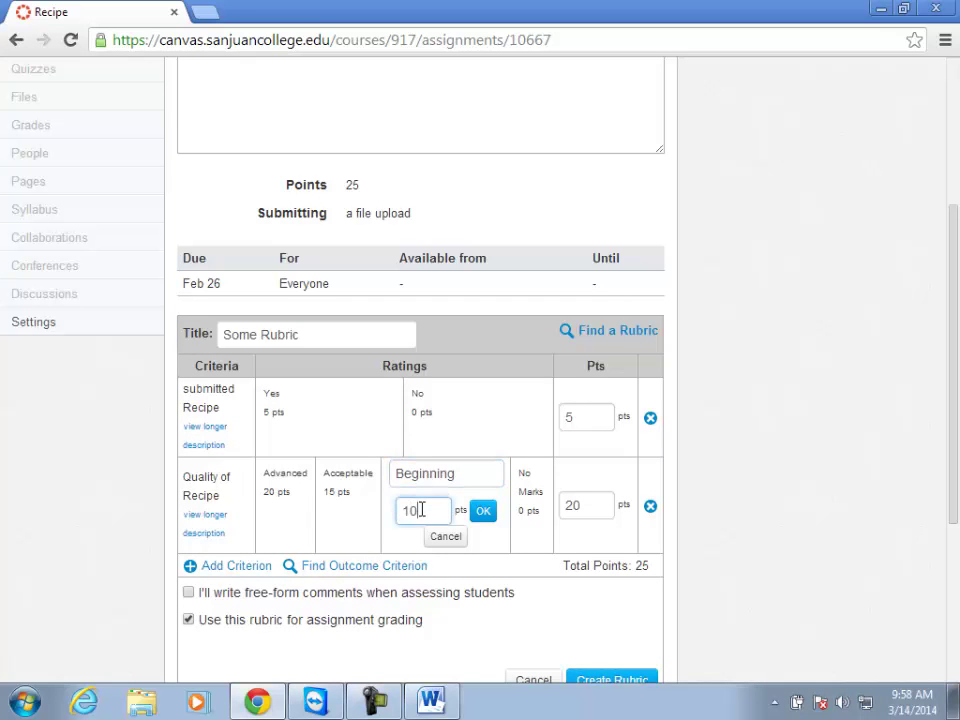
pyautogui.click(483, 511)
pyautogui.click(510, 462)
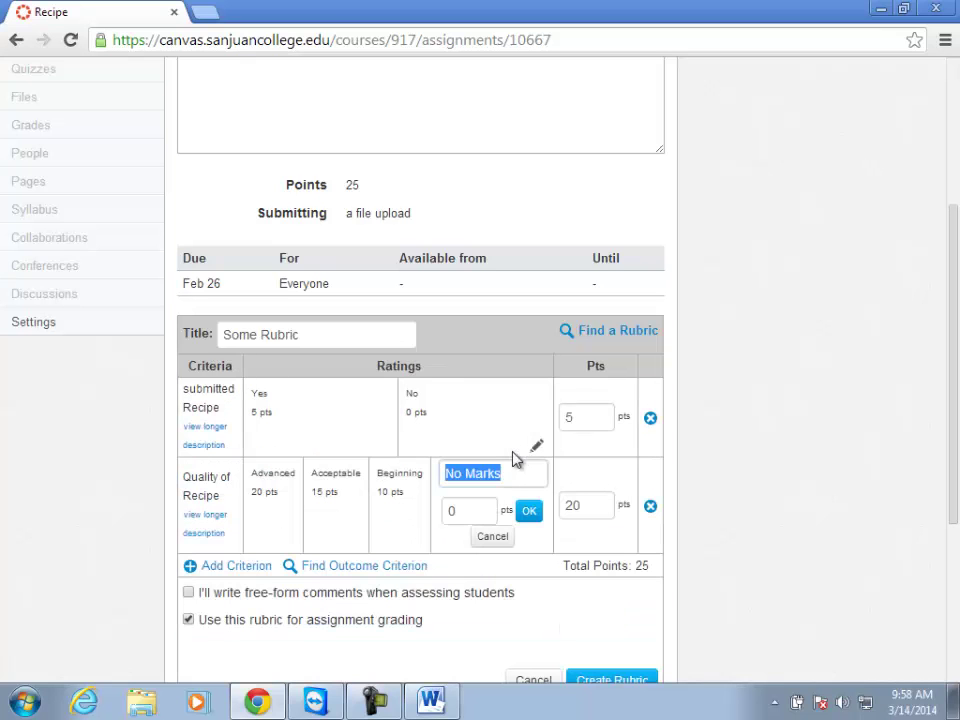
pyautogui.write('Sucks')
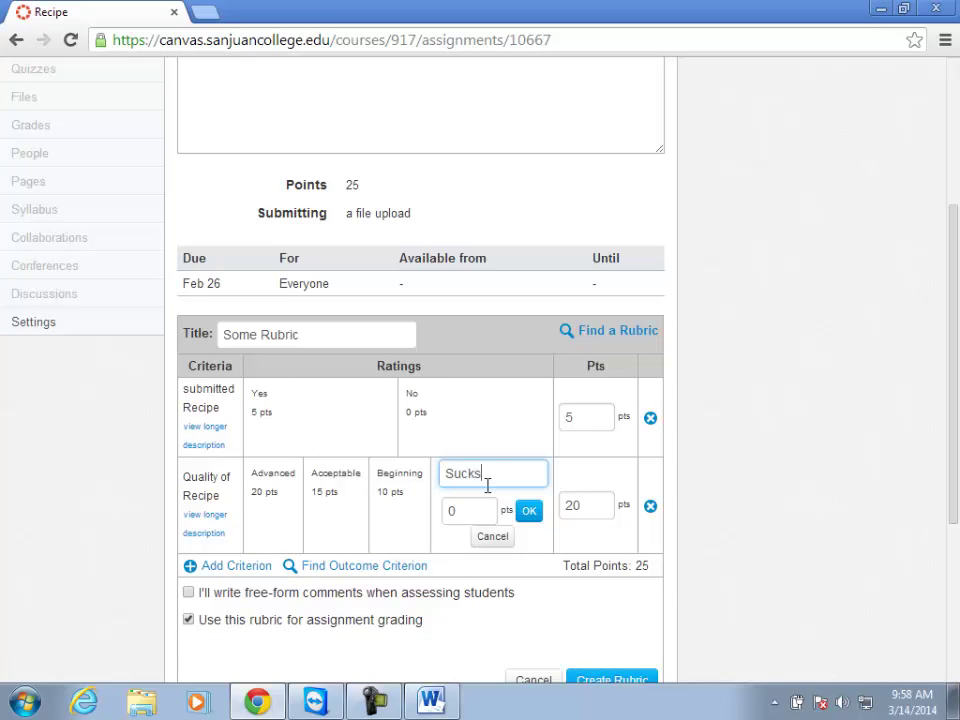
# Confirm the lowest Quality of Recipe rating renamed 'Sucks' at 0 points.
pyautogui.click(531, 512)
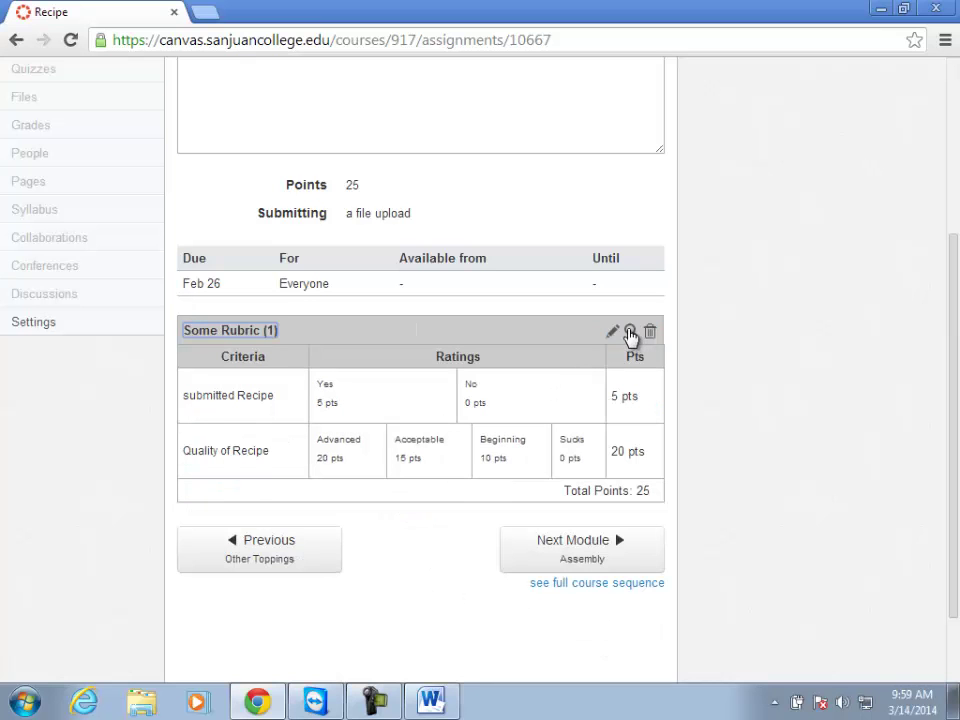
pyautogui.click(630, 332)
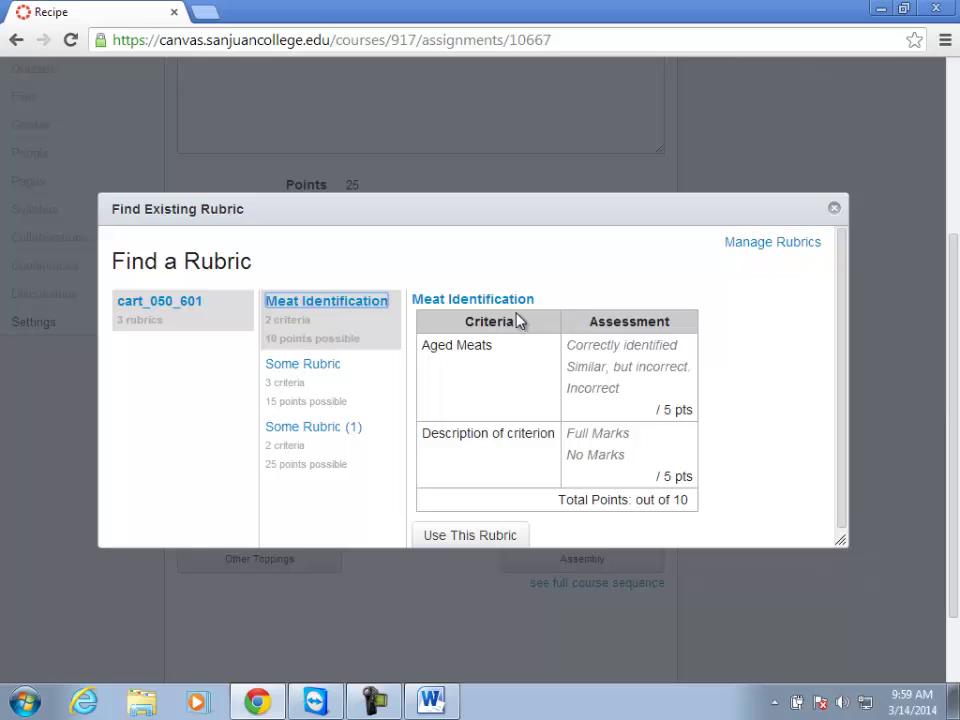
pyautogui.click(835, 208)
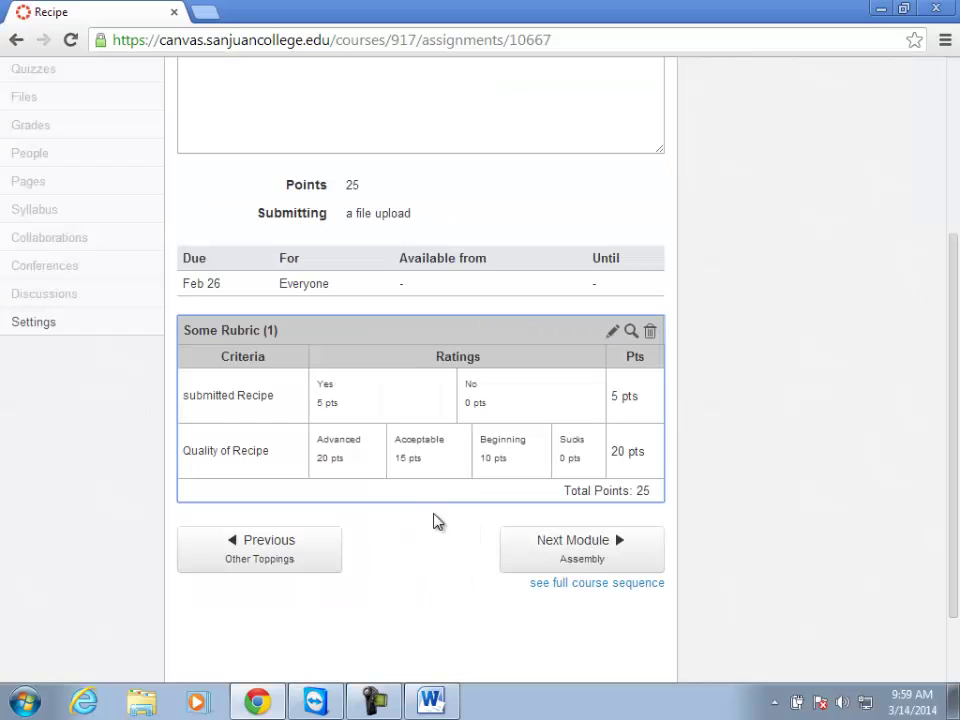
# Go to the course Quizzes page and start creating a new quiz.
pyautogui.scroll(3, 407, 396)
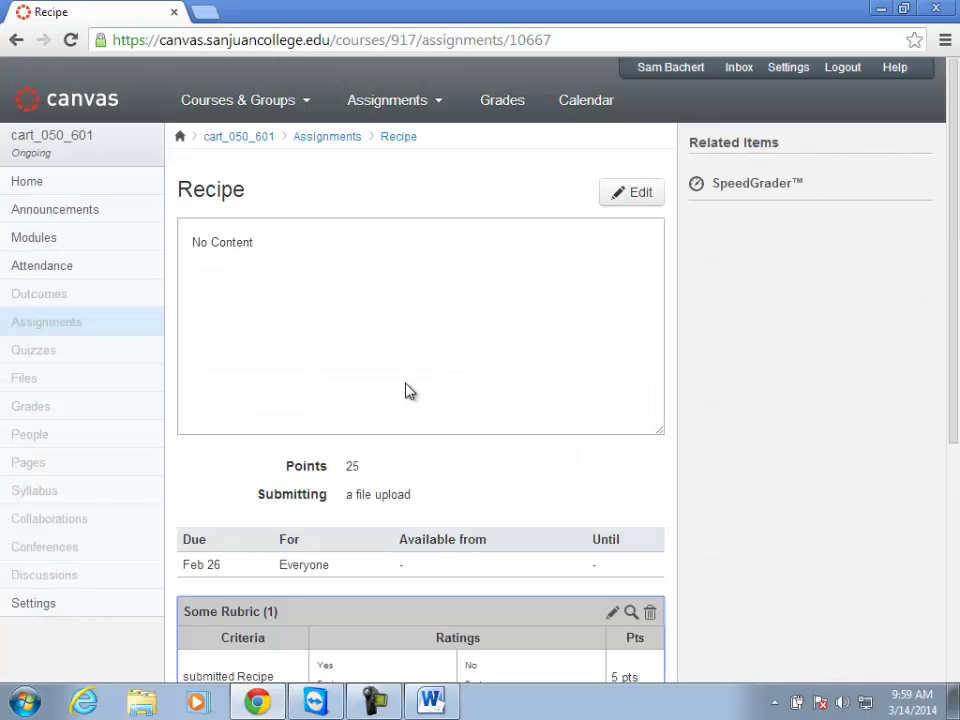
pyautogui.click(39, 355)
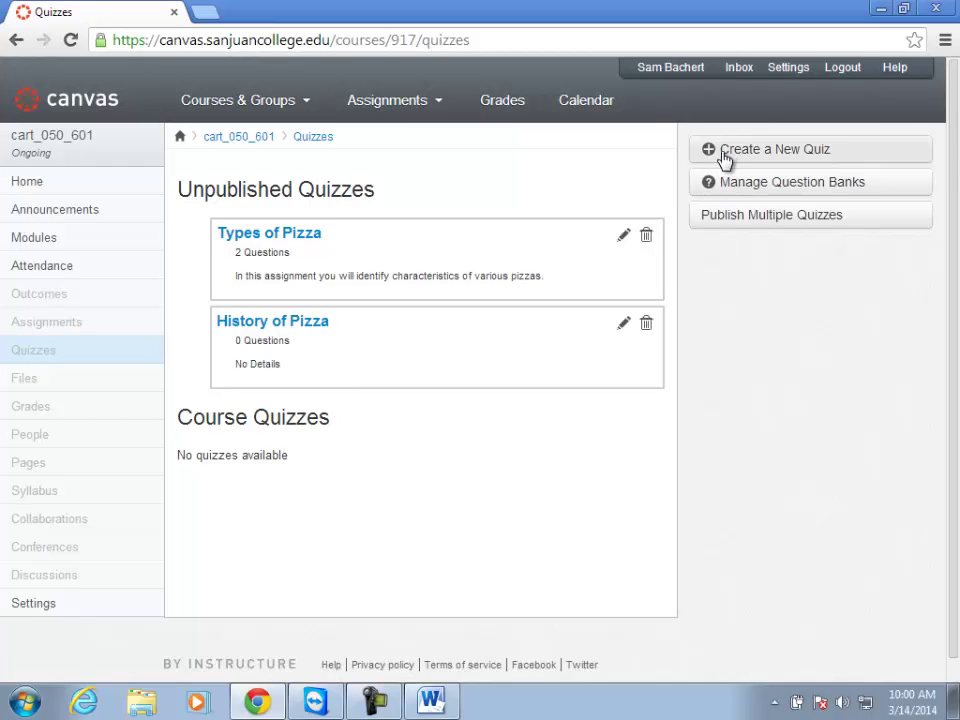
pyautogui.click(725, 158)
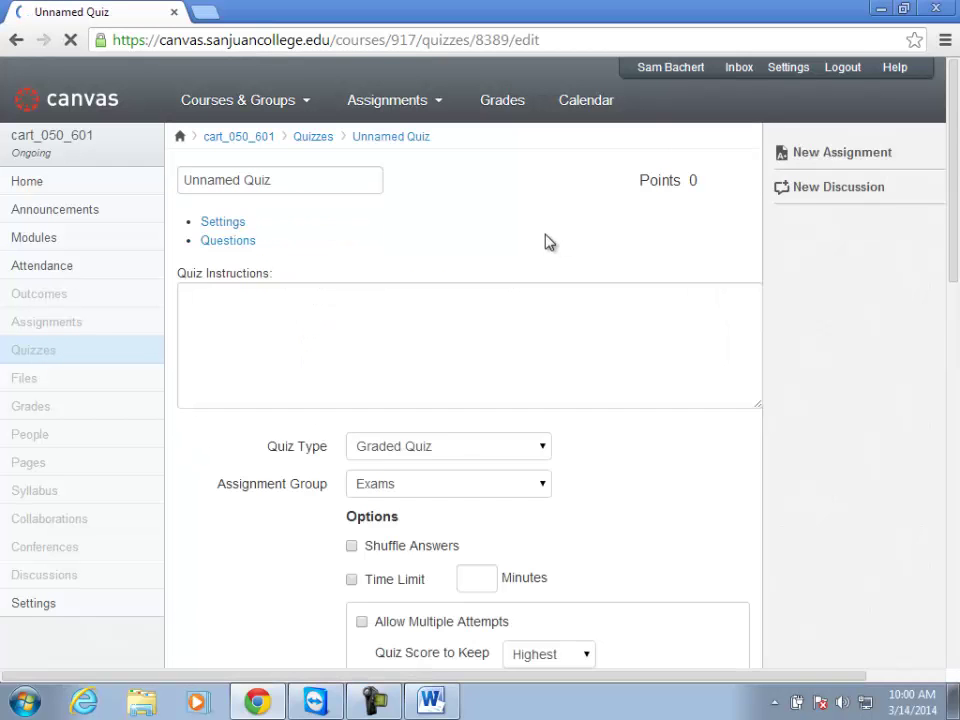
pyautogui.click(295, 385)
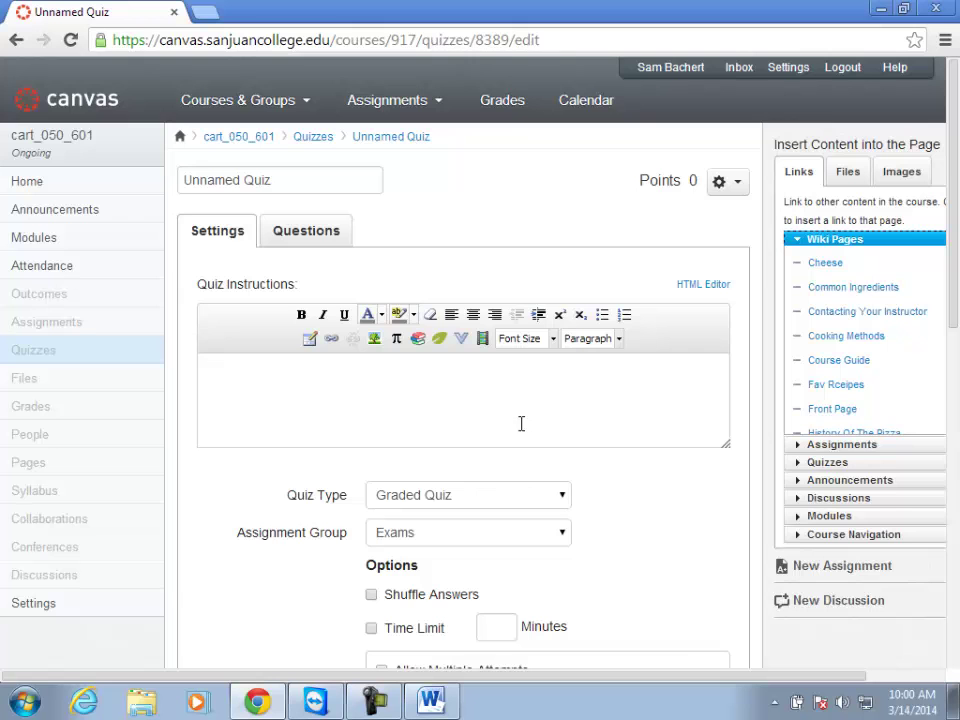
pyautogui.scroll(-1, 585, 358)
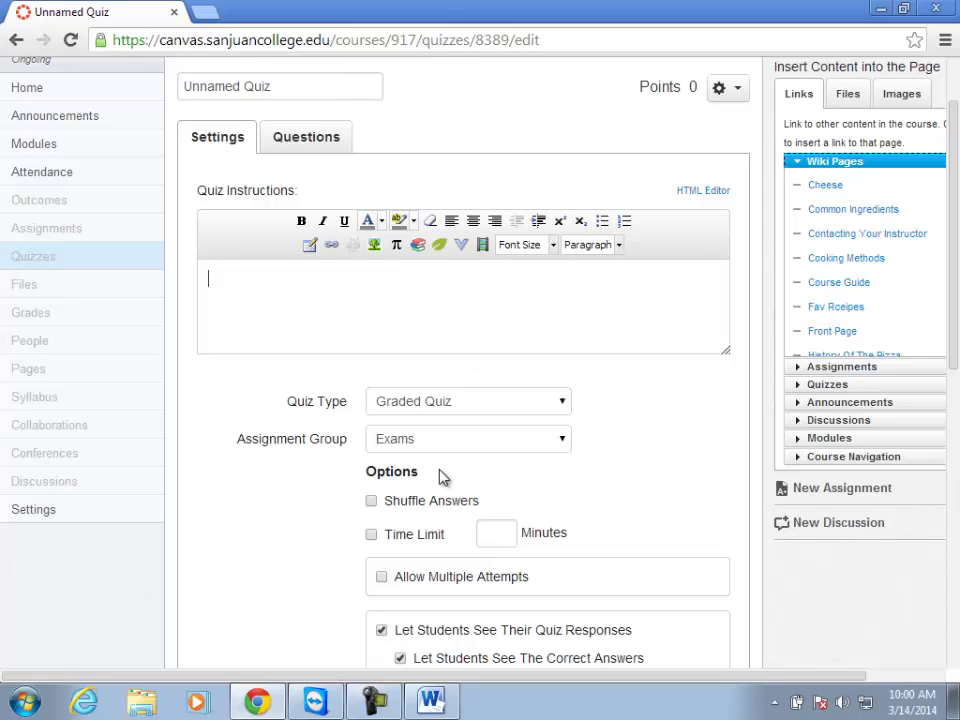
pyautogui.scroll(-1, 312, 477)
pyautogui.scroll(-2, 312, 477)
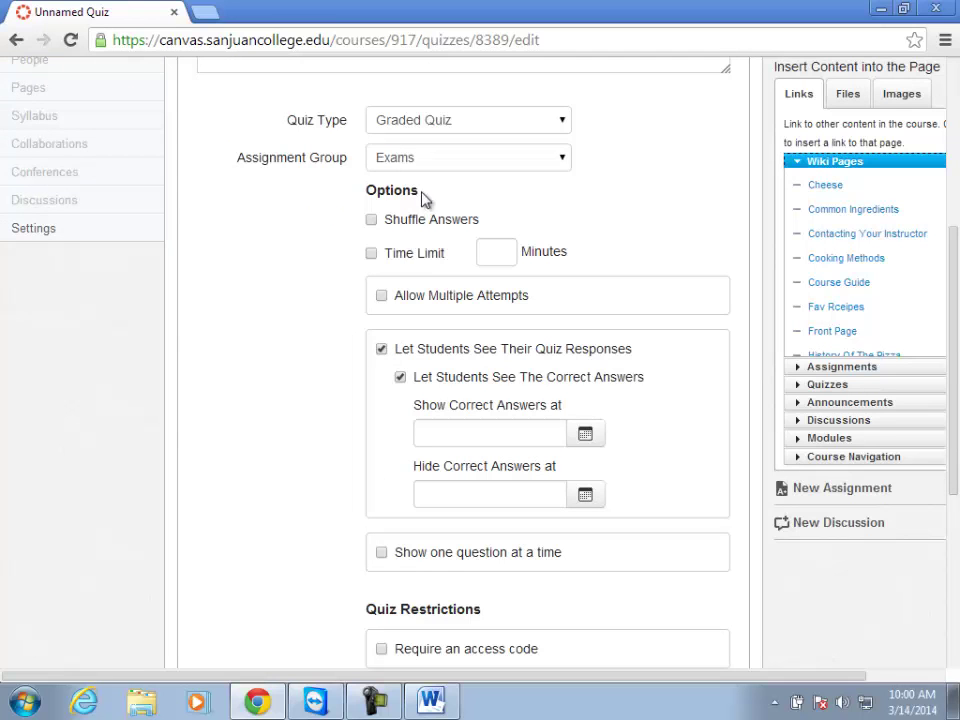
# Turn on answer shuffling and a 60-minute time limit.
pyautogui.click(371, 222)
pyautogui.click(372, 256)
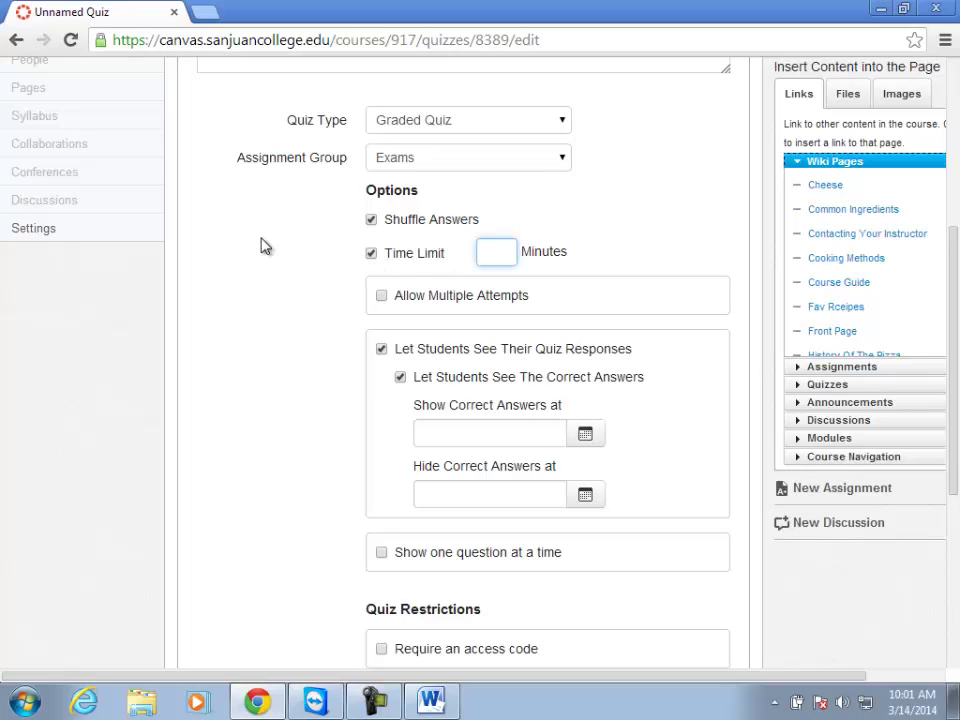
pyautogui.write('60')
# Allow multiple attempts, keeping the highest score, limited to 2 attempts.
pyautogui.click(381, 296)
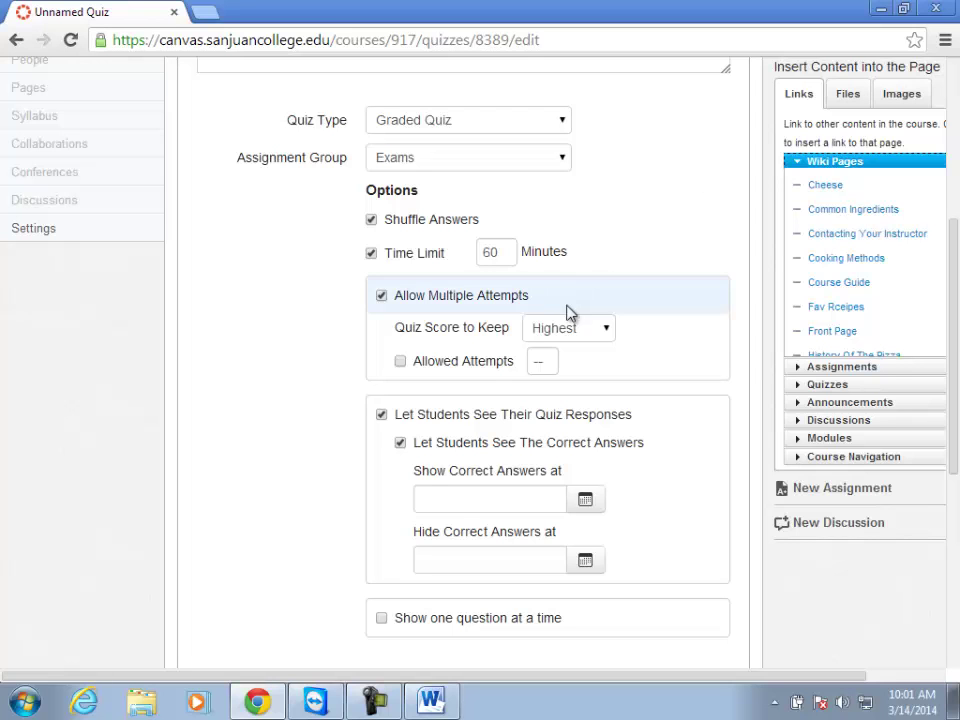
pyautogui.click(551, 340)
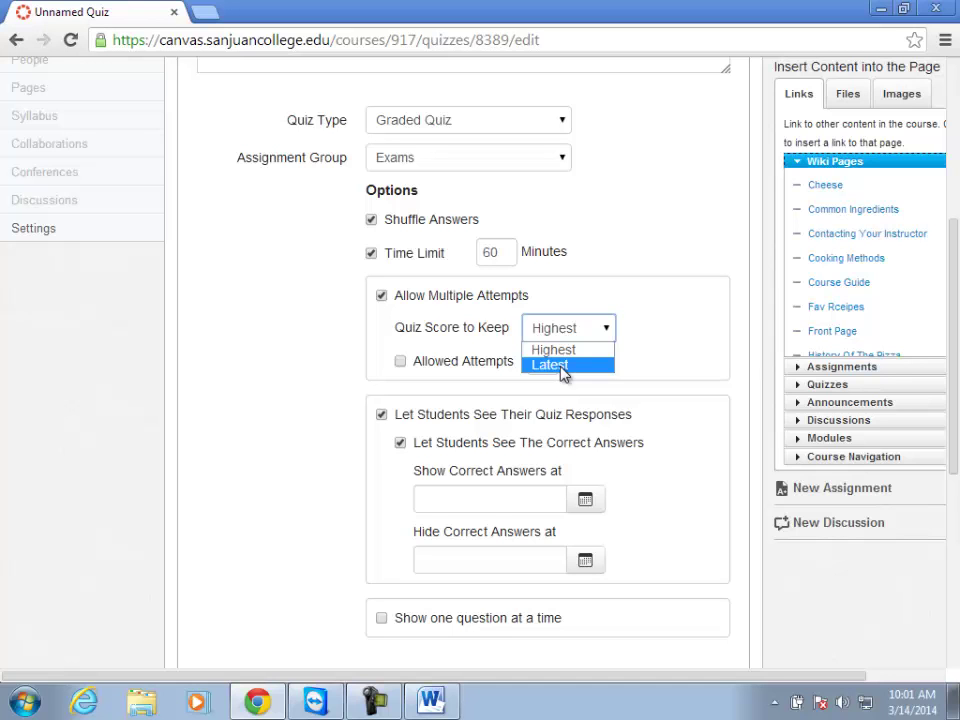
pyautogui.click(590, 350)
pyautogui.click(400, 361)
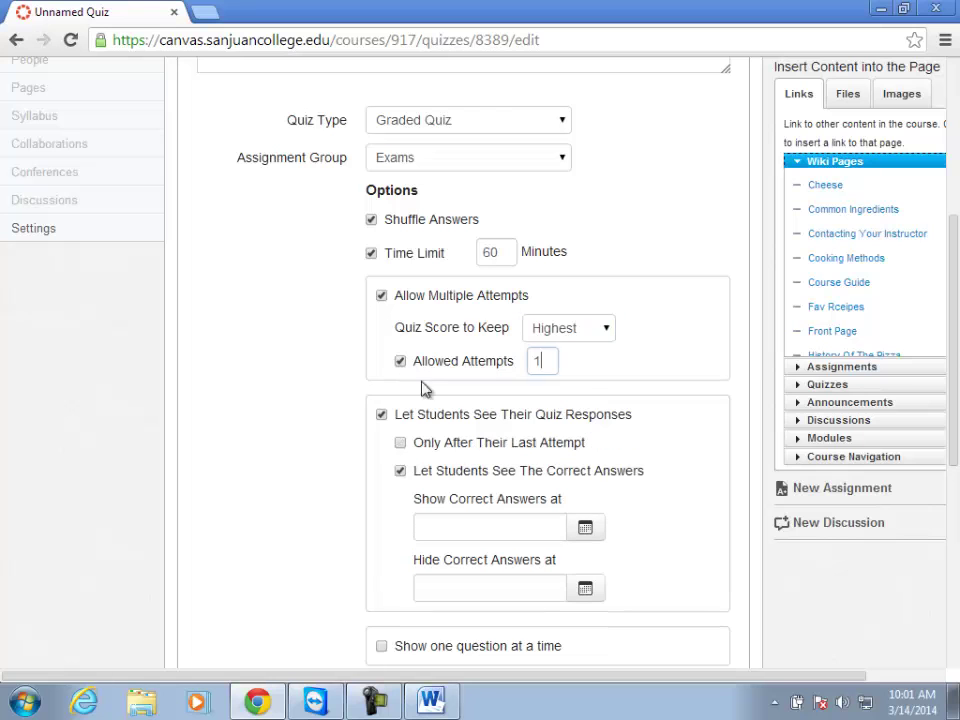
pyautogui.doubleClick(544, 363)
pyautogui.write('2')
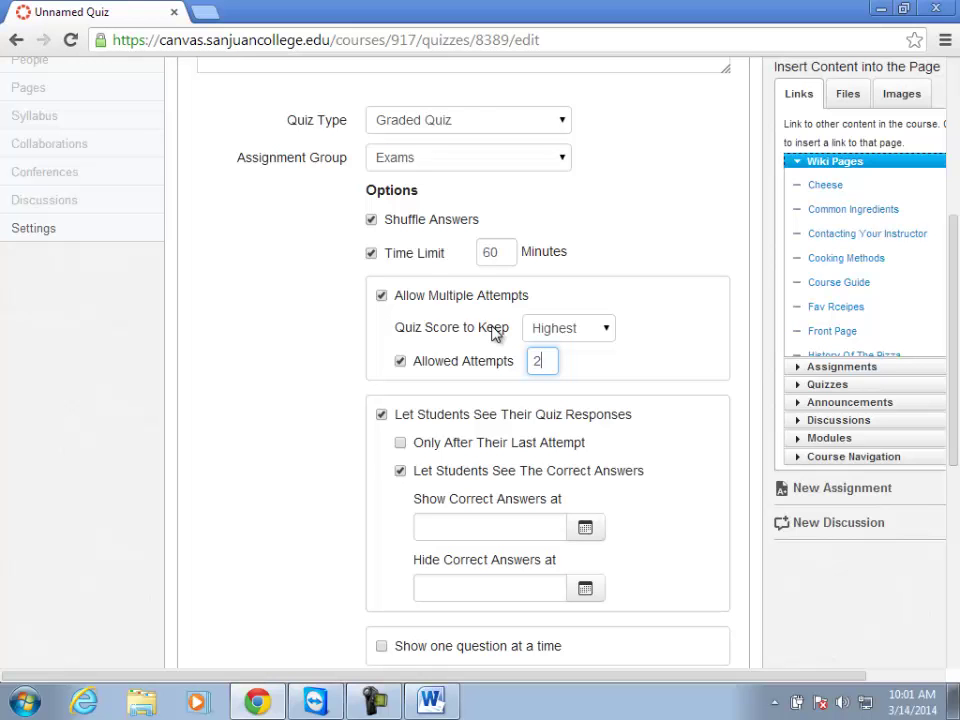
pyautogui.scroll(-1, 319, 443)
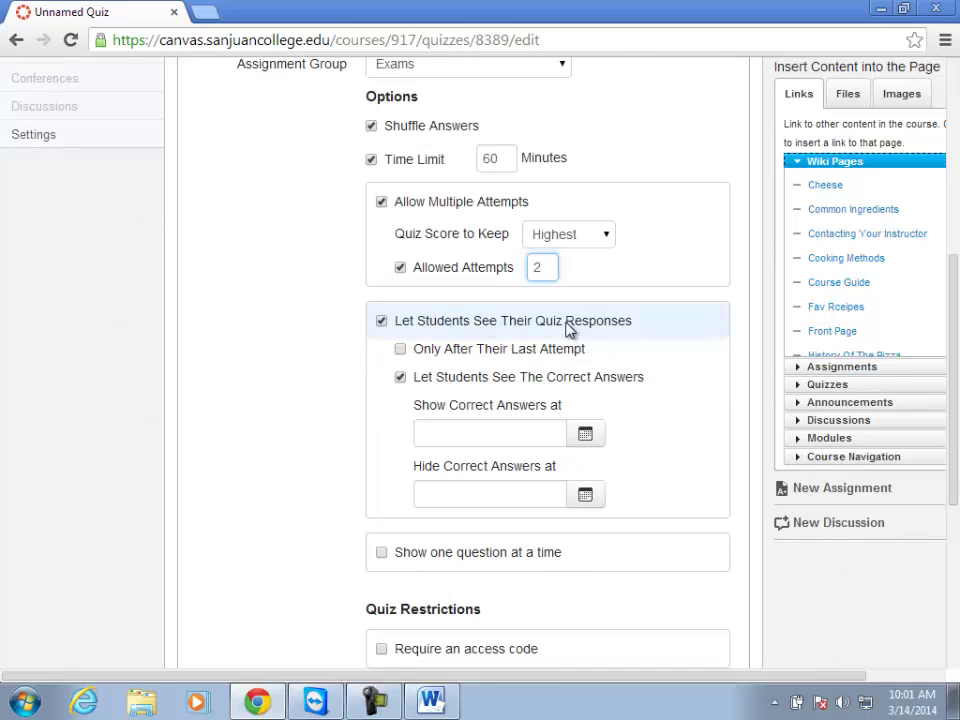
# Show students their responses only after their last attempt, and reveal the correct answers.
pyautogui.click(381, 325)
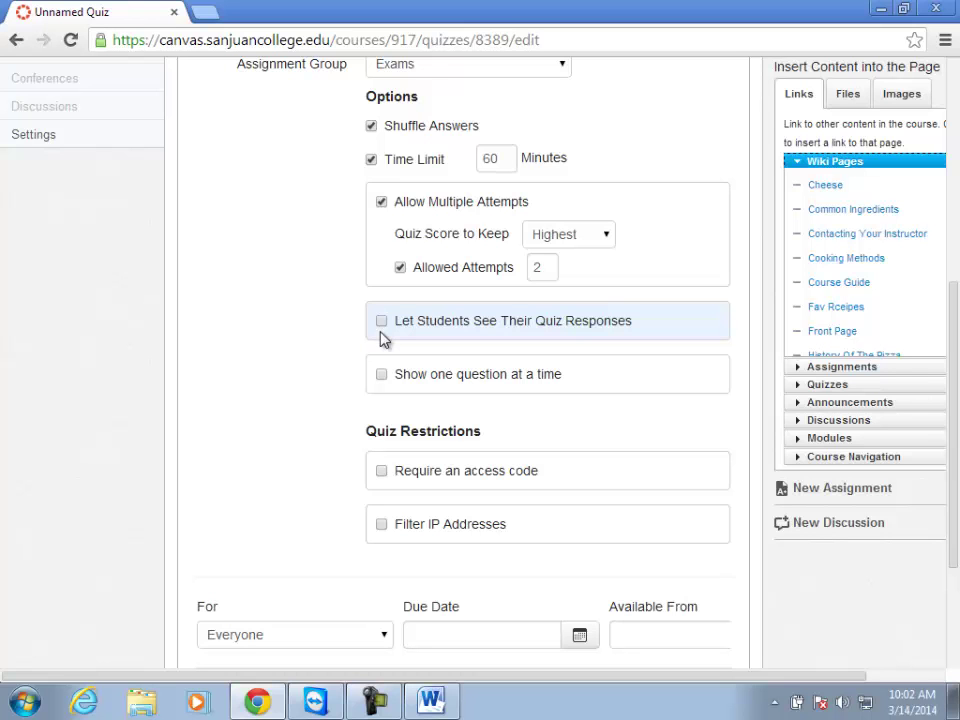
pyautogui.click(382, 324)
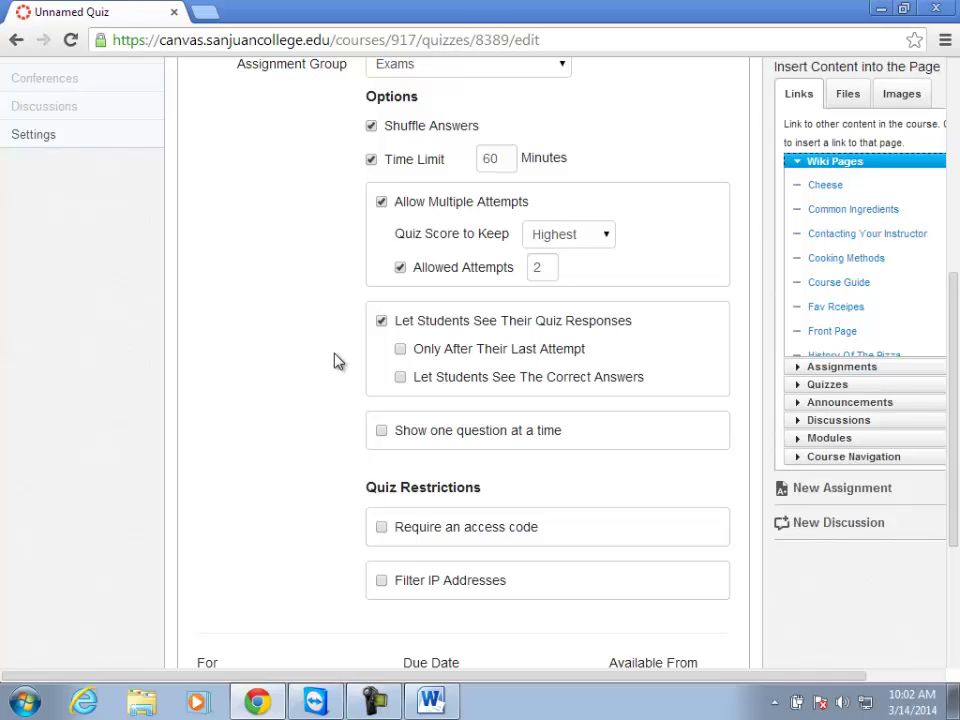
pyautogui.click(404, 352)
pyautogui.click(400, 377)
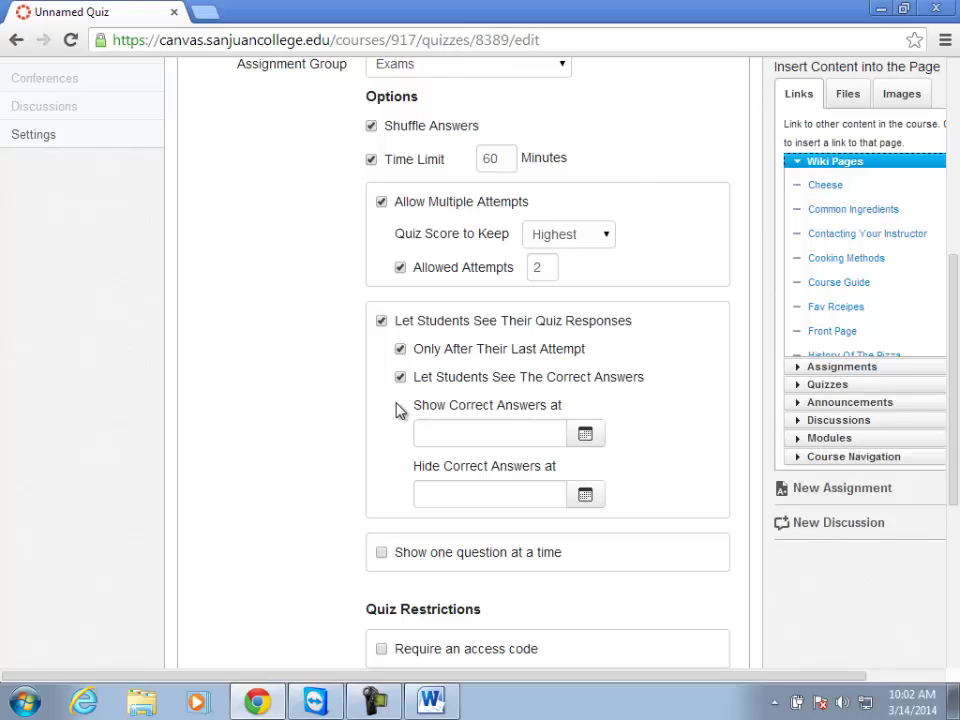
# Set Show Correct Answers to start Mar 14, 2014, then save the quiz.
pyautogui.click(585, 434)
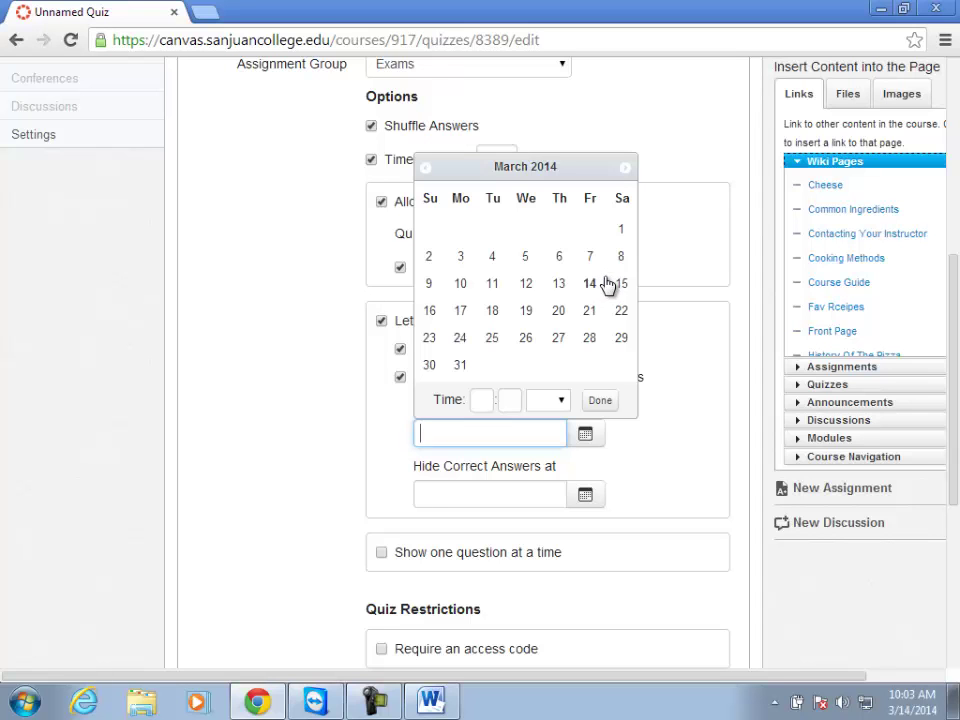
pyautogui.click(601, 404)
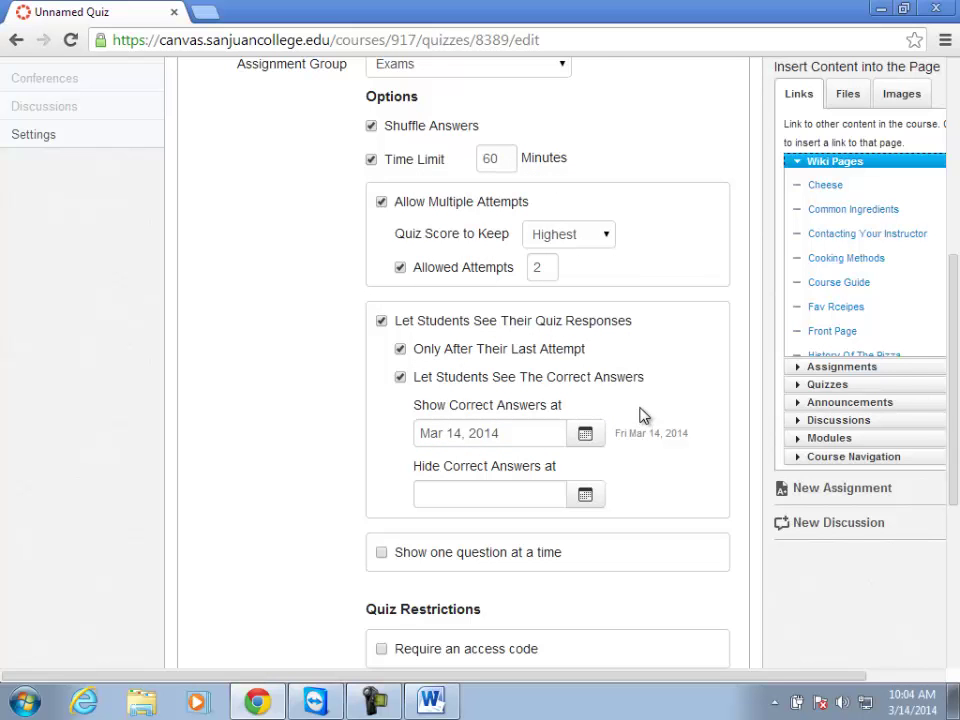
pyautogui.scroll(-2, 588, 441)
pyautogui.scroll(-2, 605, 565)
pyautogui.click(706, 543)
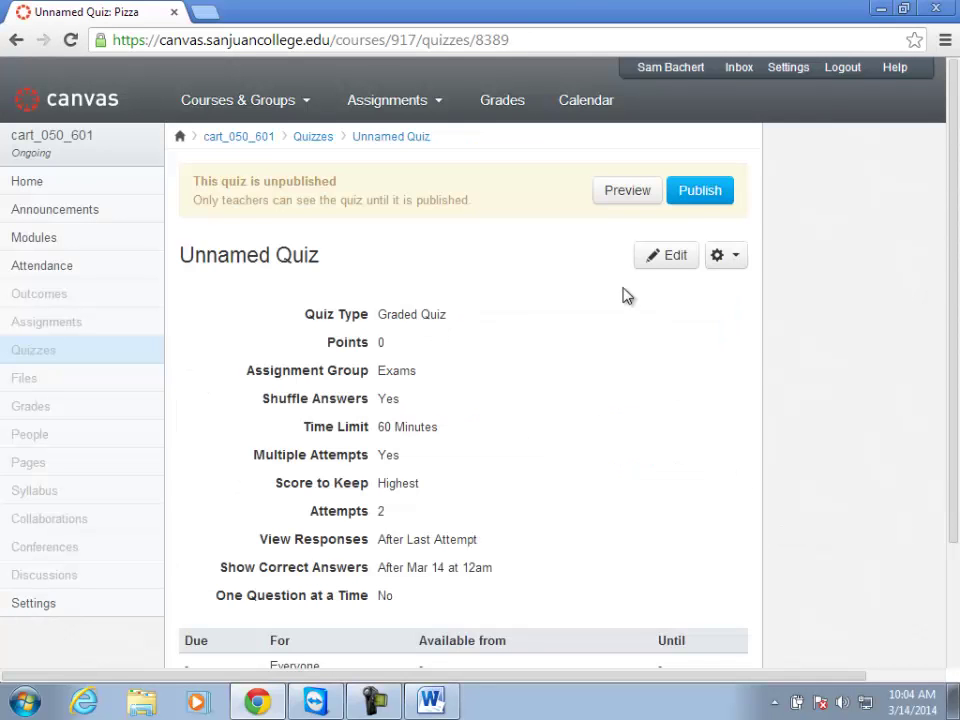
# Publish the Unnamed Quiz and go to its Moderate This Quiz page.
pyautogui.click(685, 198)
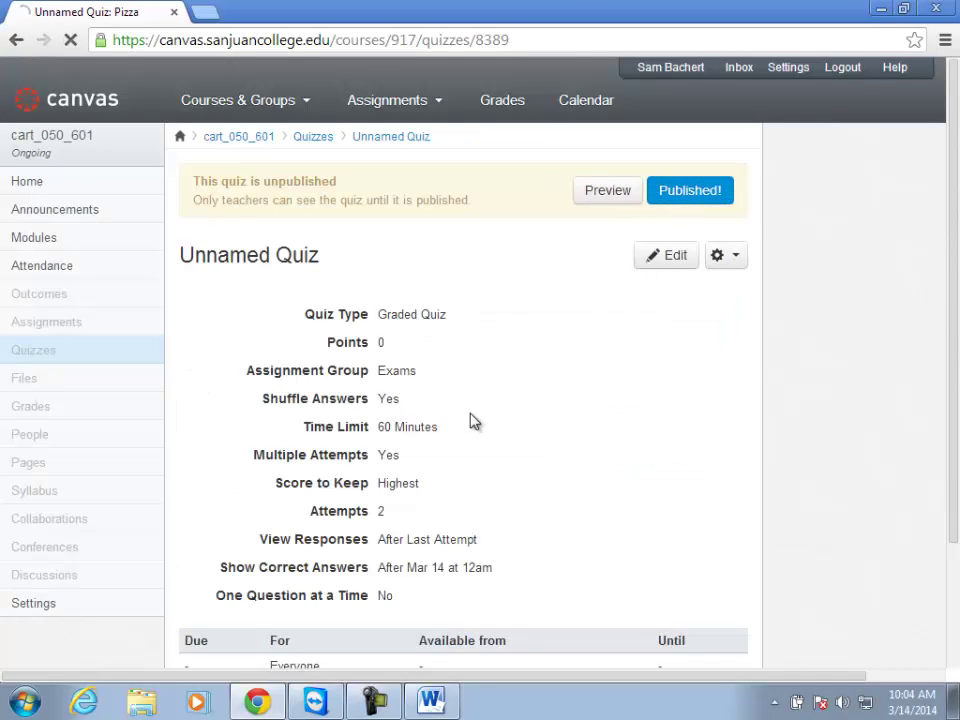
pyautogui.hscroll(2, 600, 480)
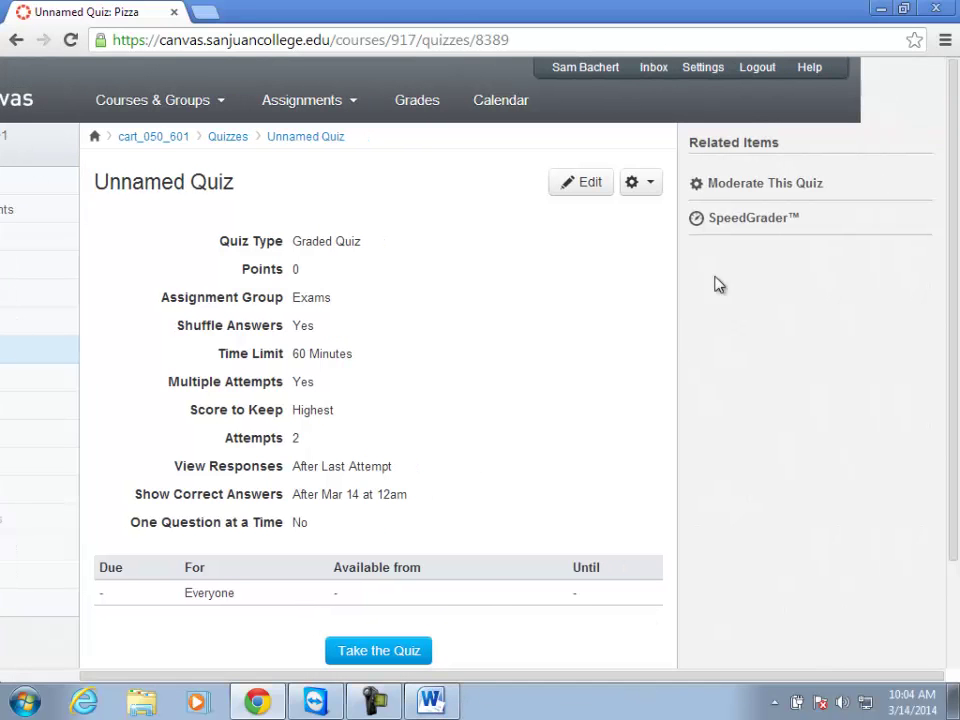
pyautogui.click(716, 189)
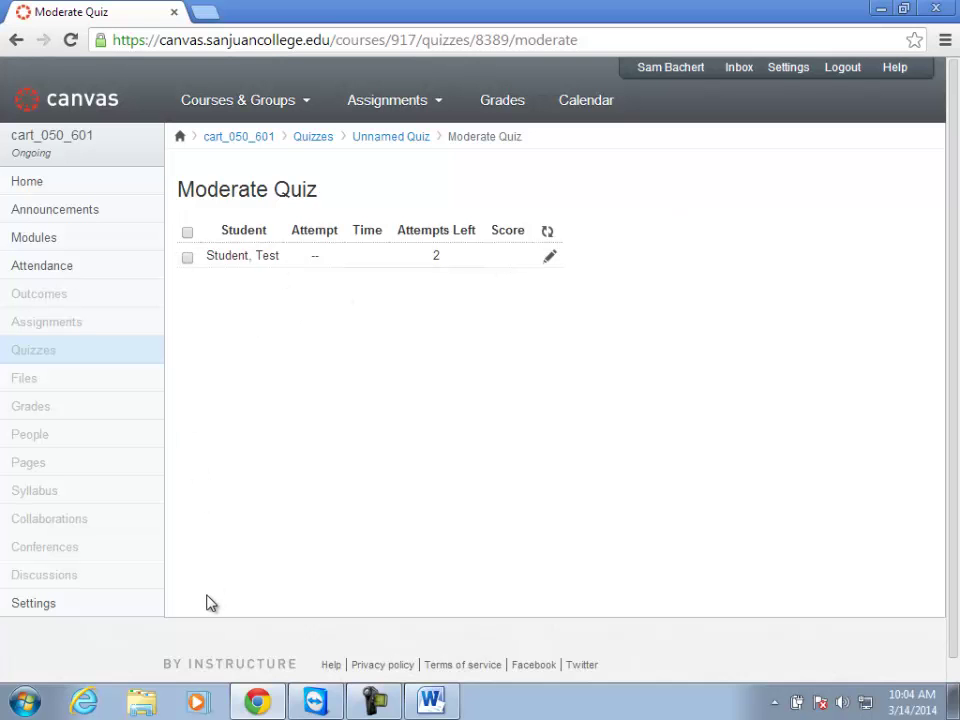
# Enter 30 minutes extra time per attempt for the test student, then cancel the extension.
pyautogui.click(549, 260)
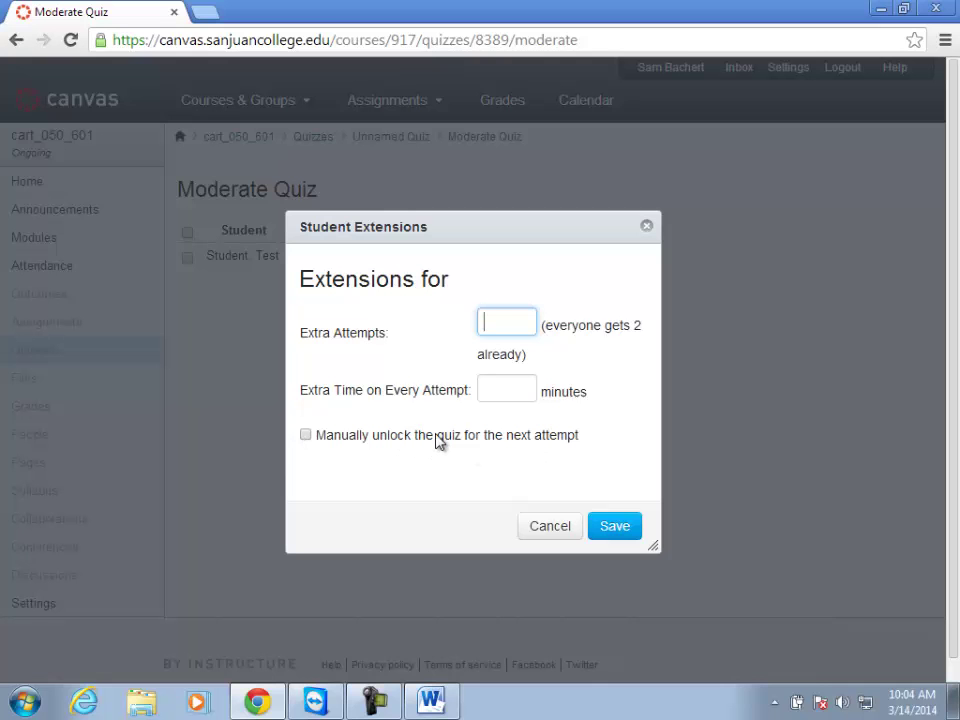
pyautogui.click(550, 526)
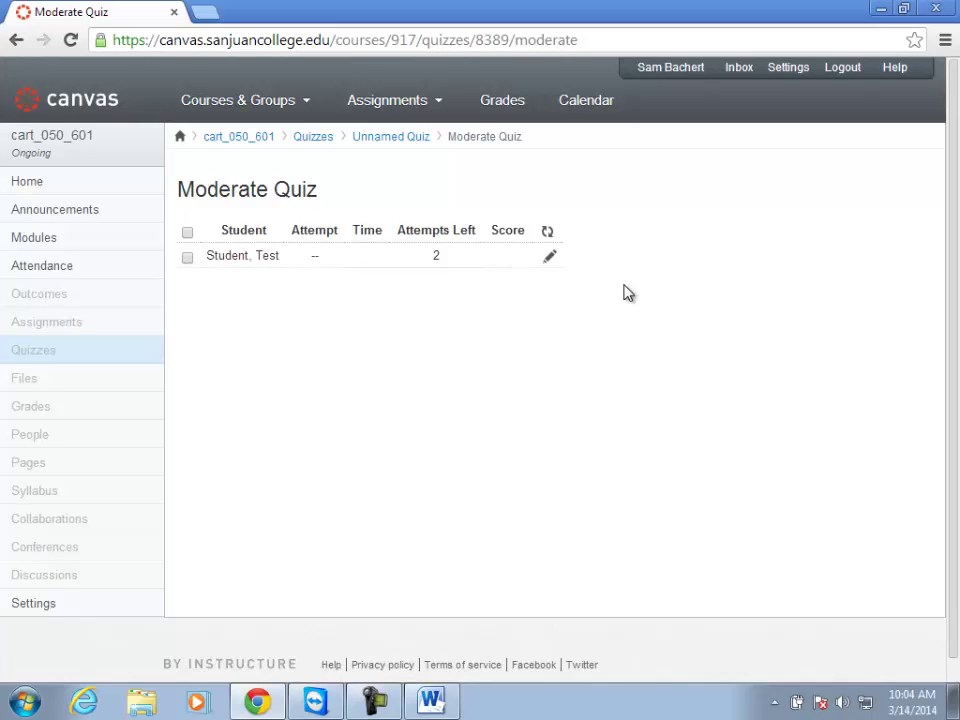
pyautogui.click(550, 258)
pyautogui.click(506, 376)
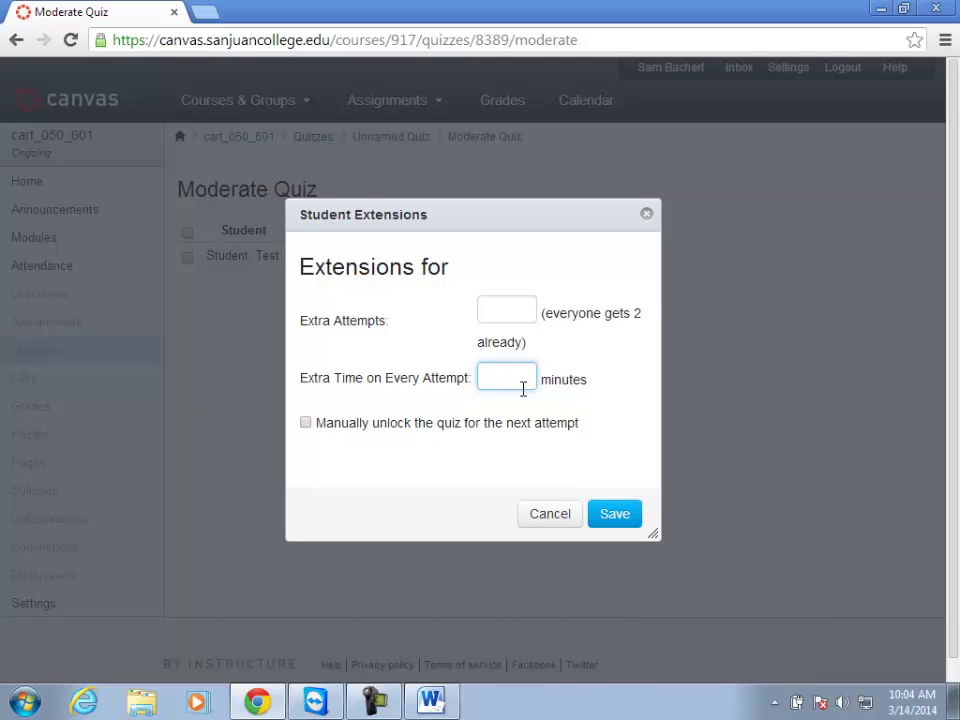
pyautogui.write('303')
pyautogui.press('BackSpace')
pyautogui.click(566, 516)
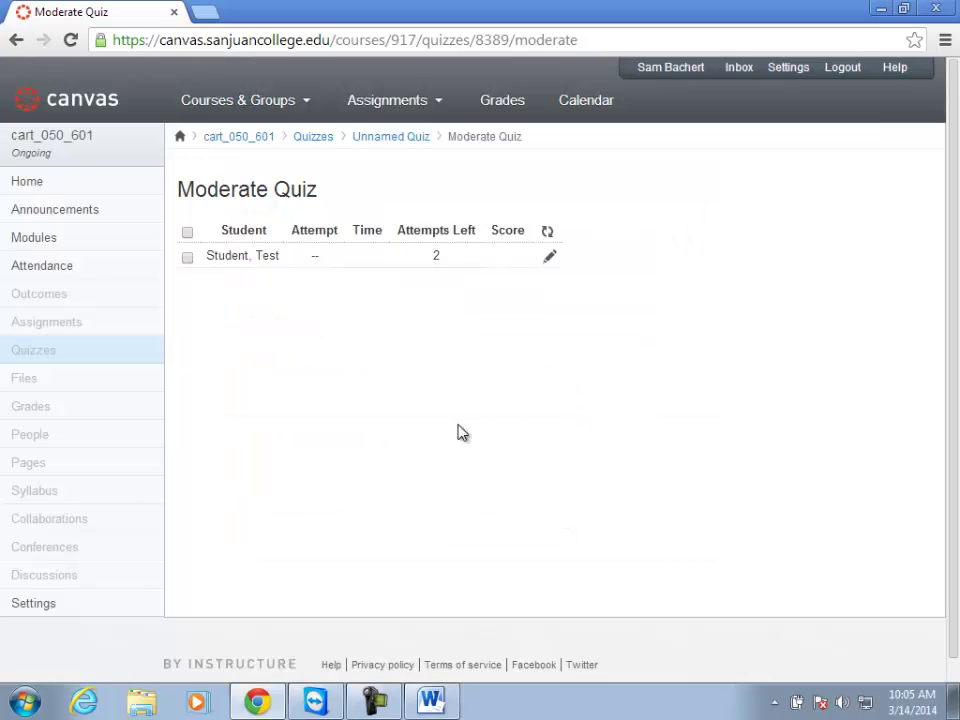
# Return to the Unnamed Quiz and reopen it in the editor.
pyautogui.click(366, 138)
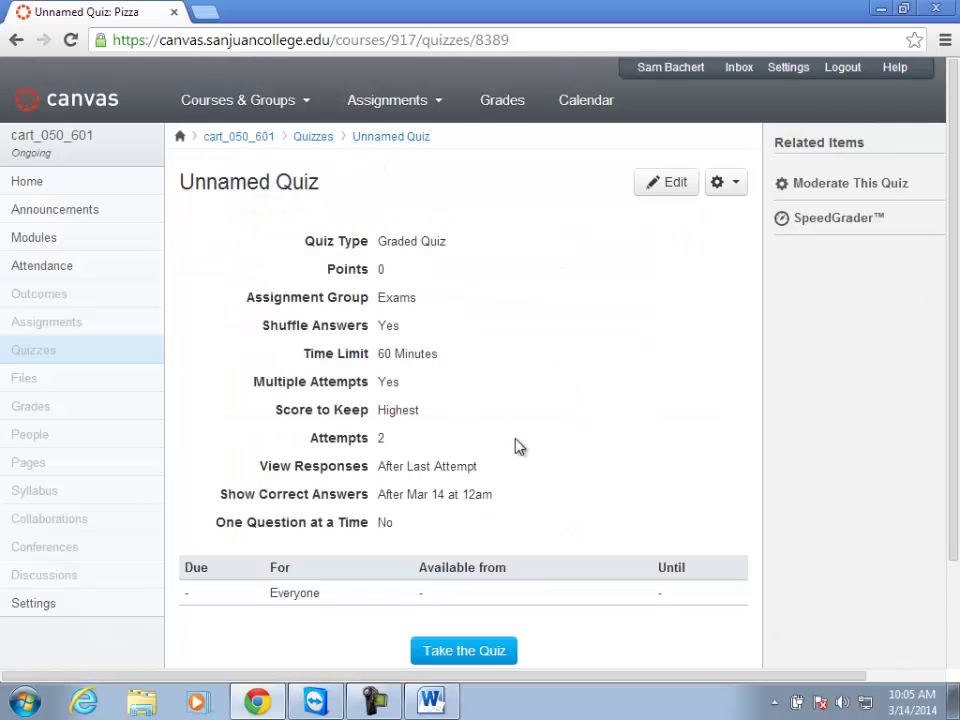
pyautogui.click(665, 183)
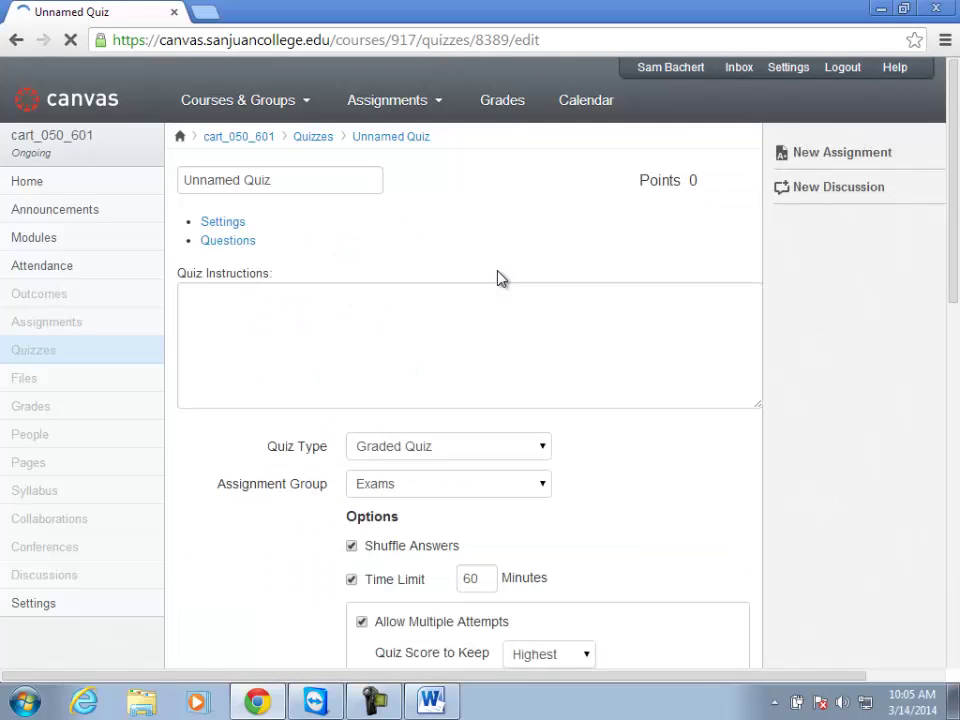
pyautogui.scroll(-5, 551, 386)
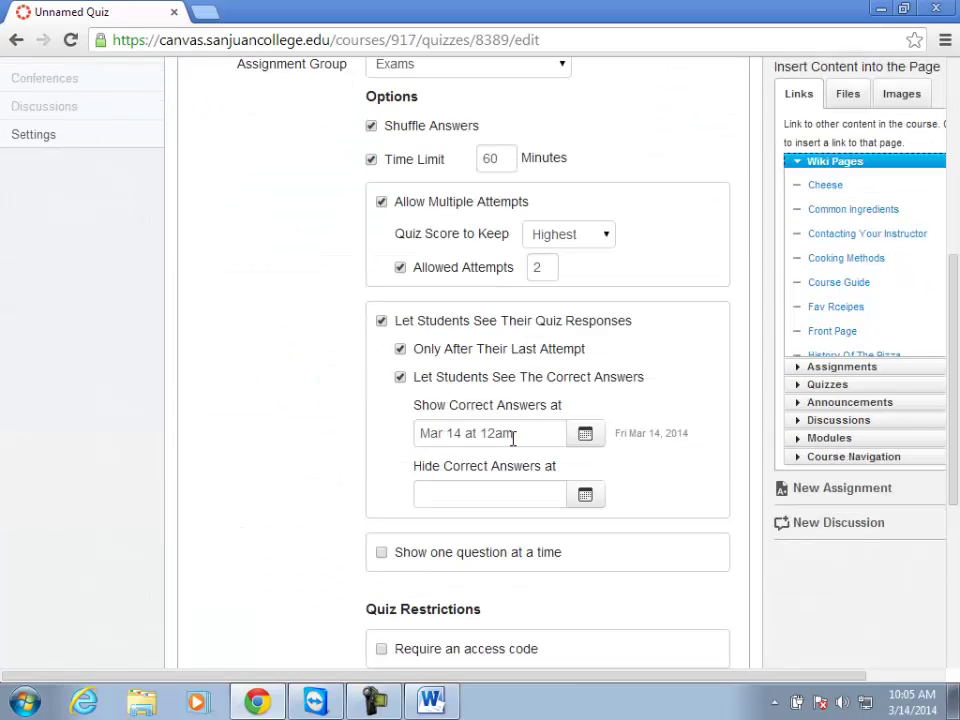
pyautogui.scroll(-3, 506, 527)
# Set the quiz due date to Mar 14, 2014 at 11:59 pm.
pyautogui.click(482, 531)
pyautogui.click(579, 531)
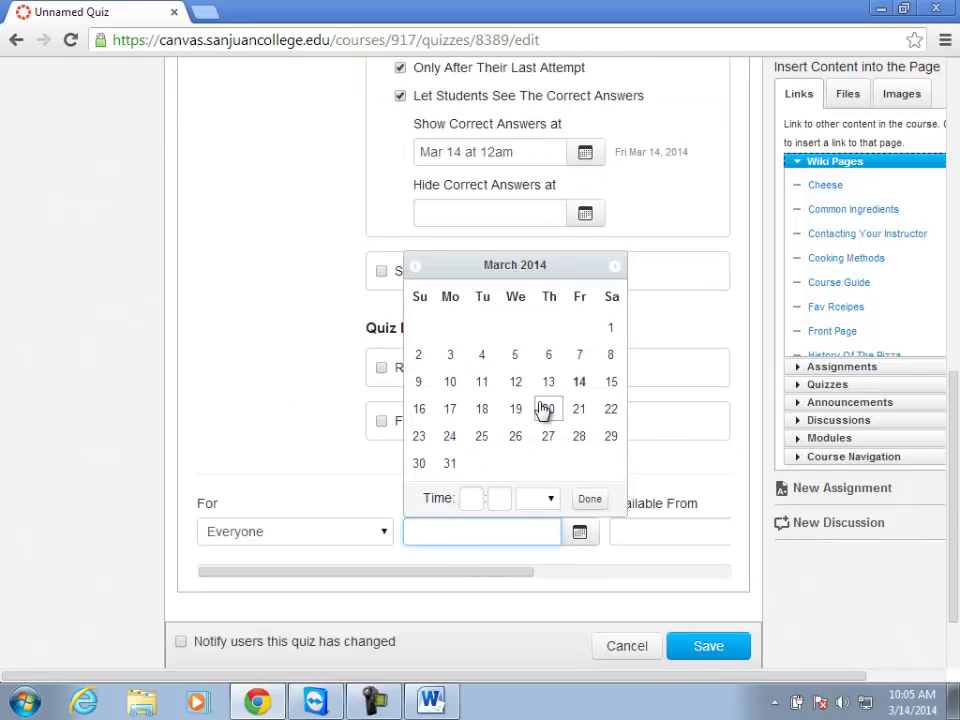
pyautogui.click(580, 384)
pyautogui.click(469, 499)
pyautogui.write('11')
pyautogui.press('Tab')
pyautogui.write('59')
pyautogui.press('Tab')
pyautogui.press('p')
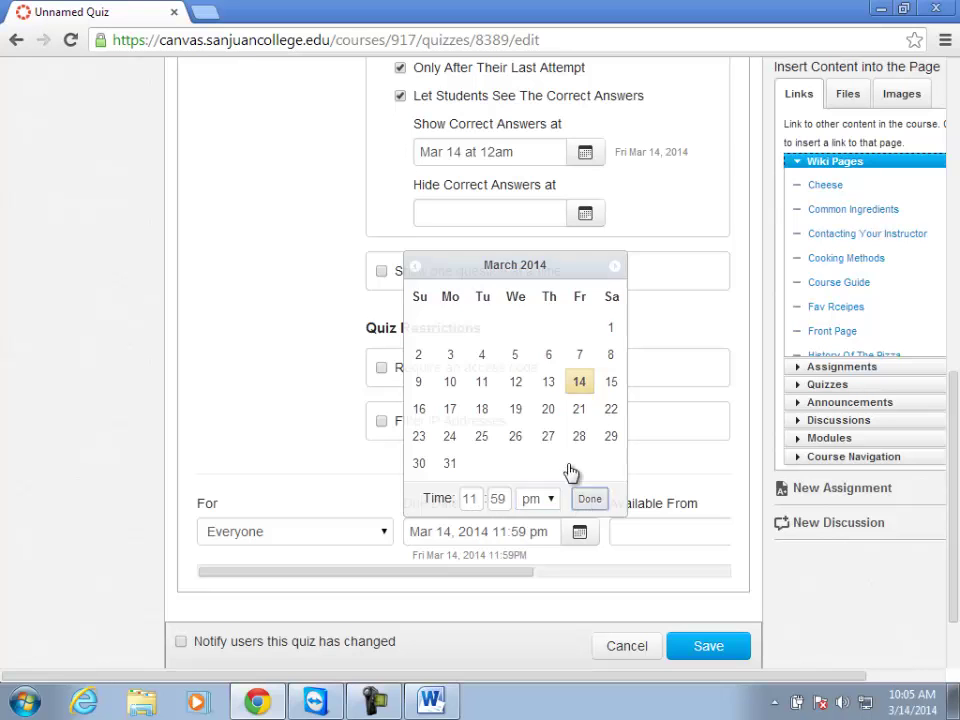
pyautogui.click(594, 499)
# Change the Show Correct Answers date to Mar 15, 2014.
pyautogui.click(461, 150)
pyautogui.press('BackSpace')
pyautogui.write('5')
pyautogui.click(487, 207)
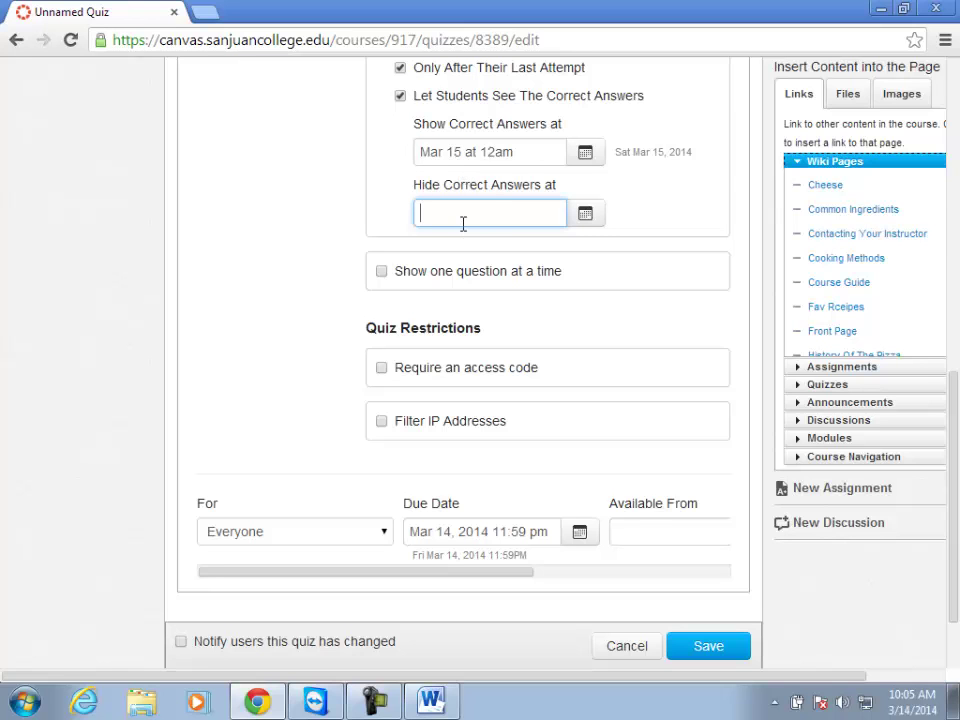
# Turn on 'Show one question at a time' and 'Require an access code'.
pyautogui.click(382, 274)
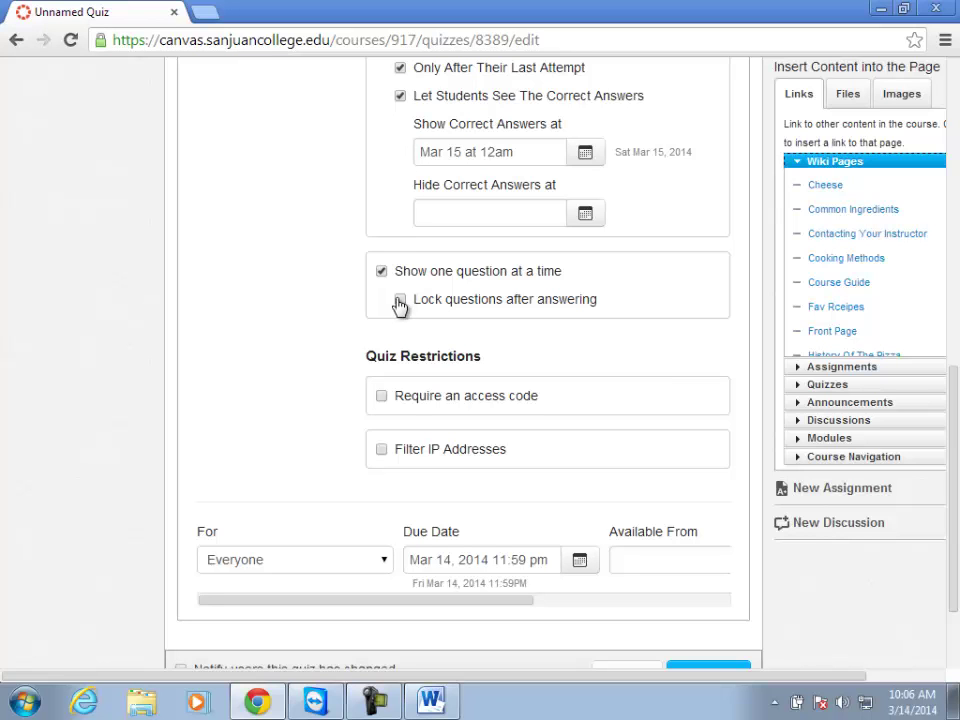
pyautogui.click(382, 397)
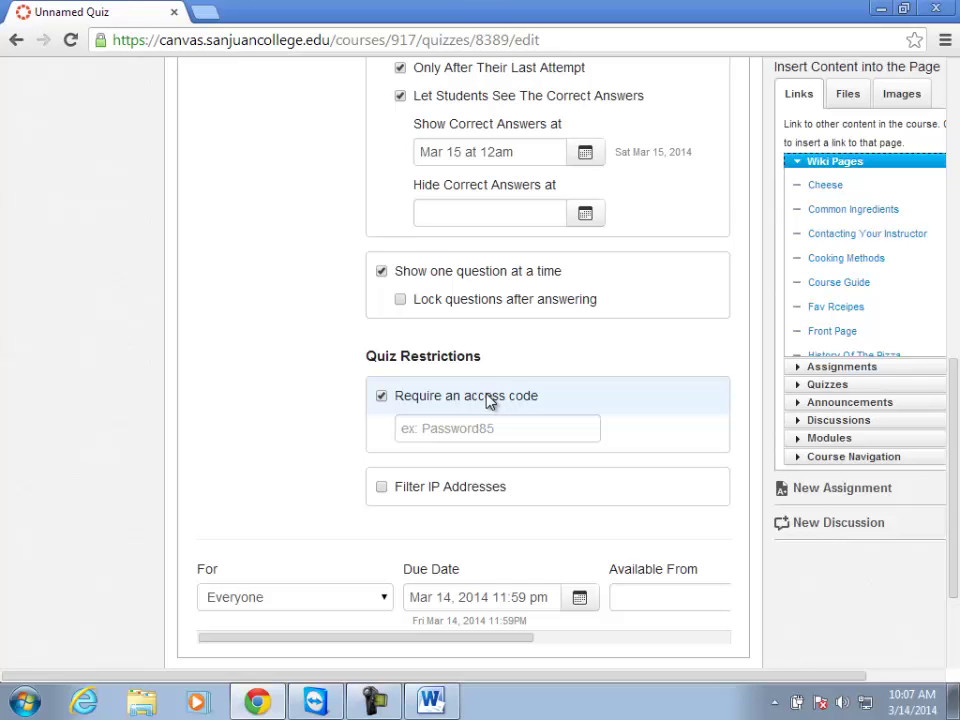
pyautogui.scroll(7, 440, 566)
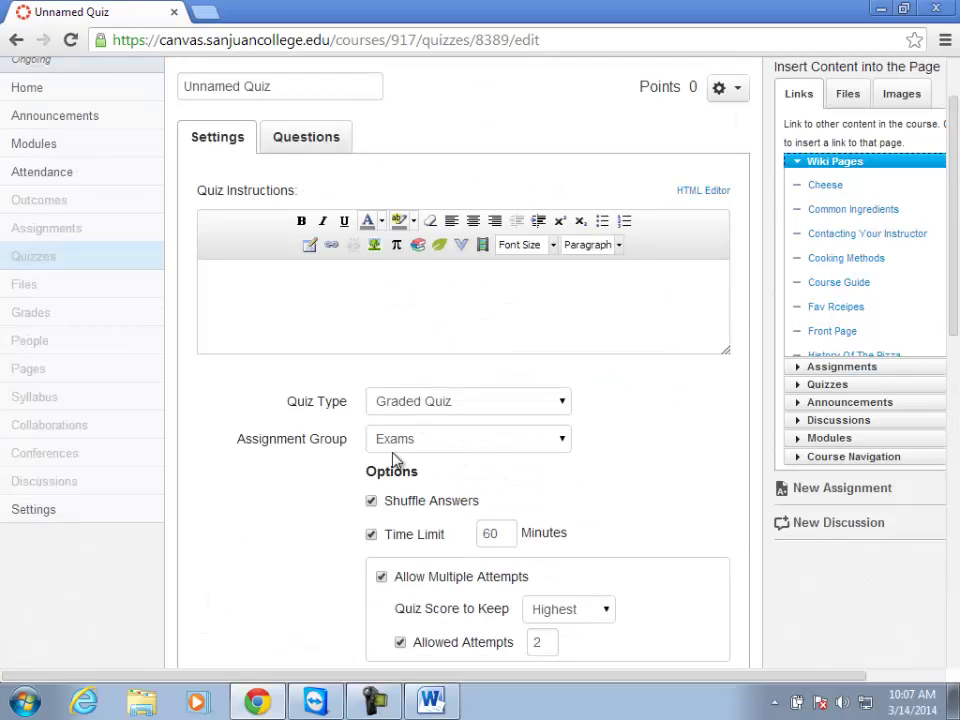
# Switch to the quiz's Questions tab and begin adding a new question.
pyautogui.click(306, 137)
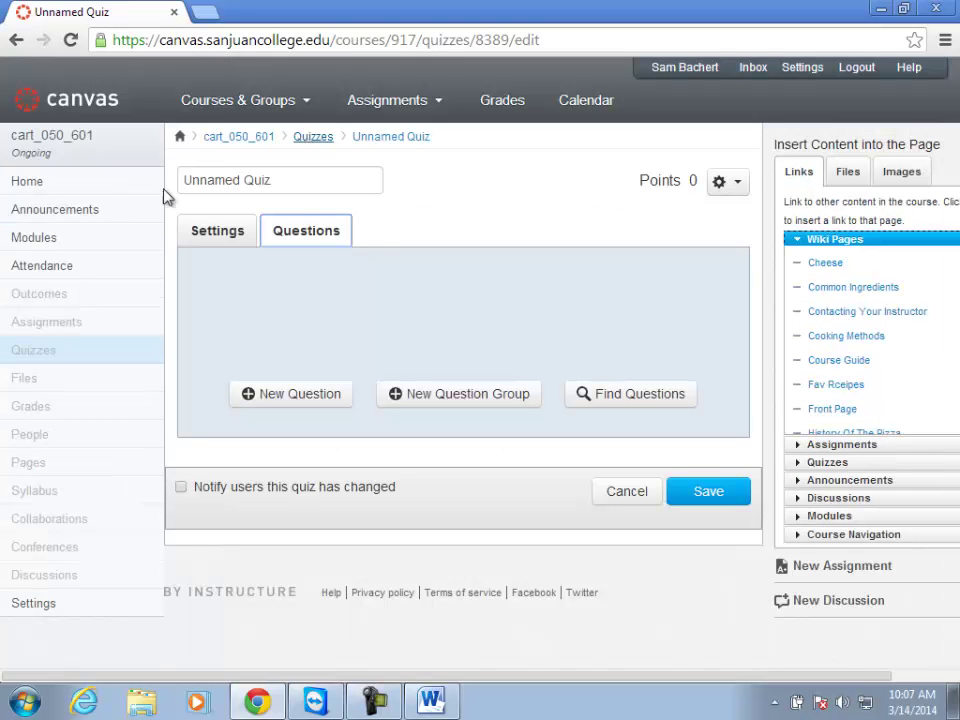
pyautogui.click(230, 236)
pyautogui.click(296, 235)
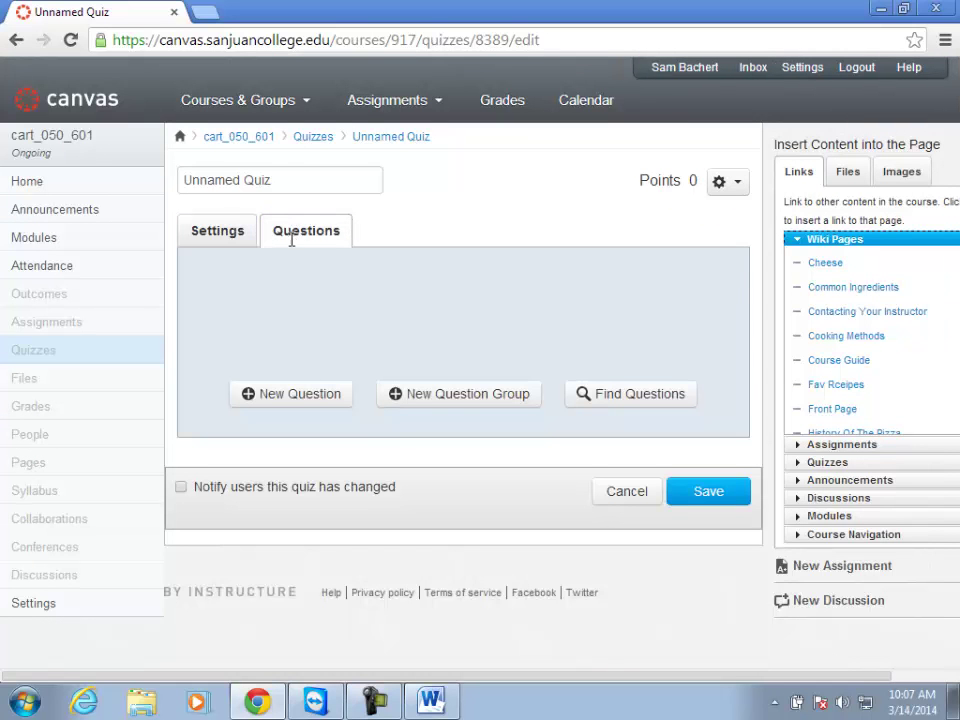
pyautogui.click(260, 402)
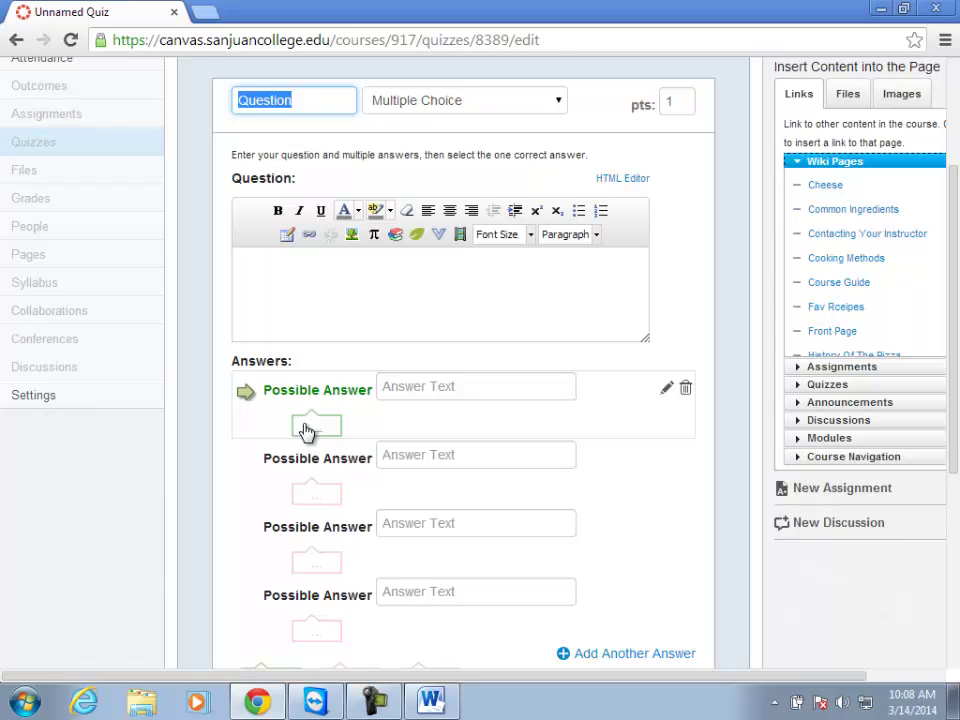
# Abandon the new question, reopen the quiz for editing, and return to Questions.
pyautogui.scroll(-4, 583, 471)
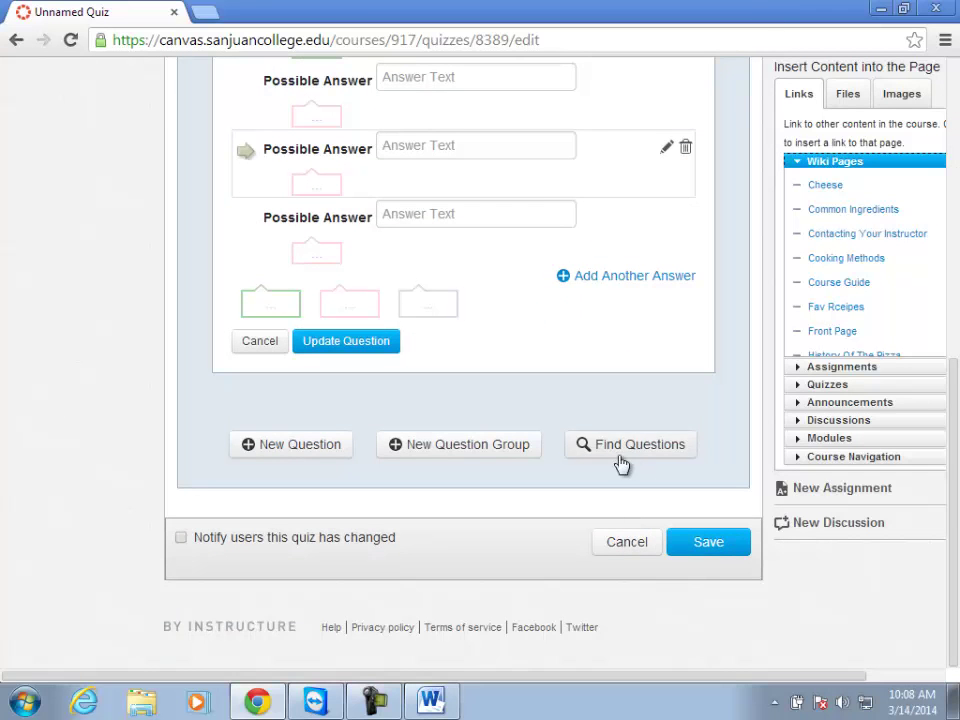
pyautogui.click(630, 550)
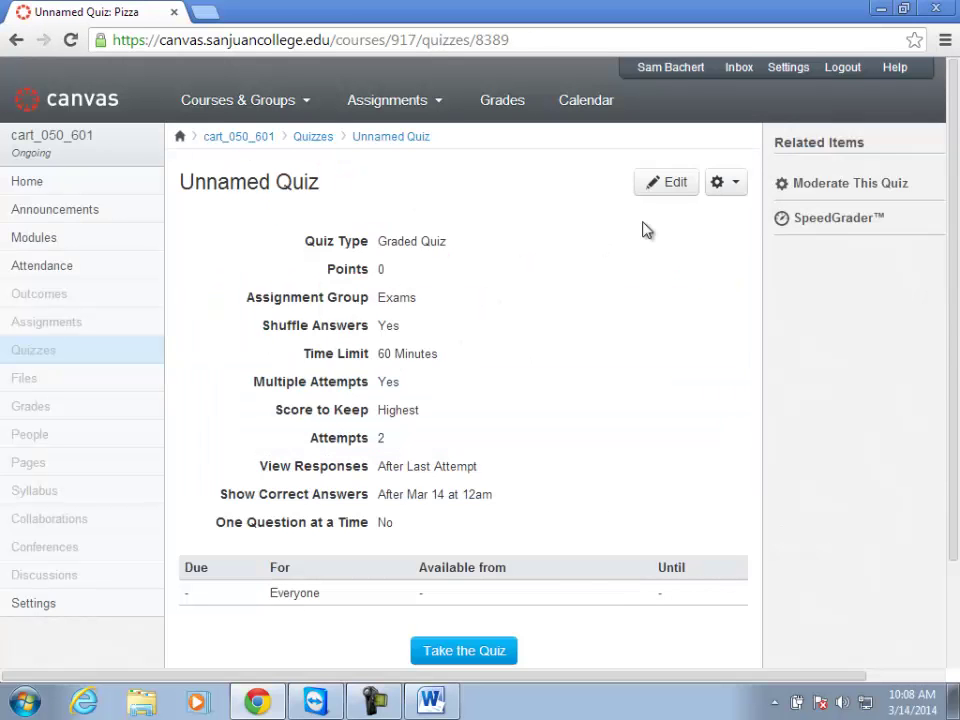
pyautogui.click(656, 183)
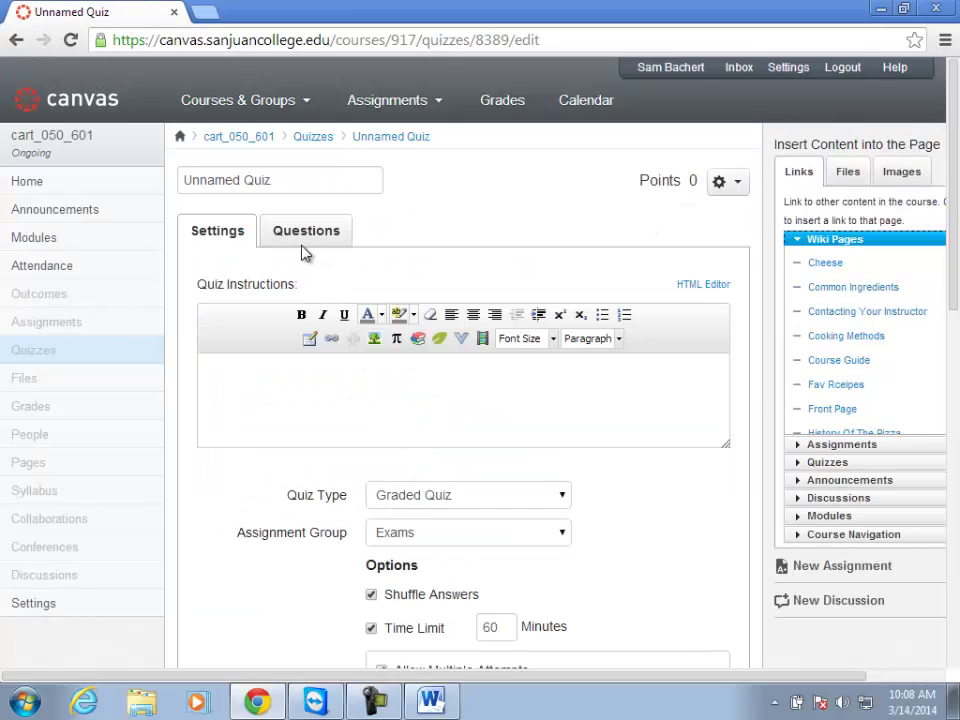
pyautogui.click(305, 243)
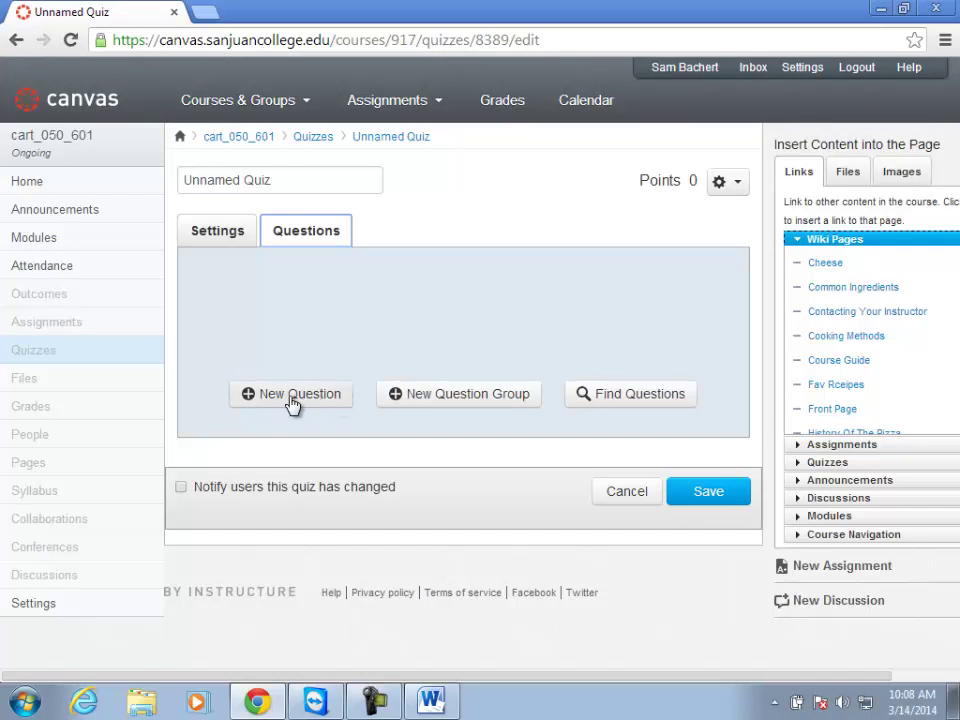
# Add a new multiple-choice question and mark its fourth answer as correct.
pyautogui.click(300, 394)
pyautogui.click(275, 300)
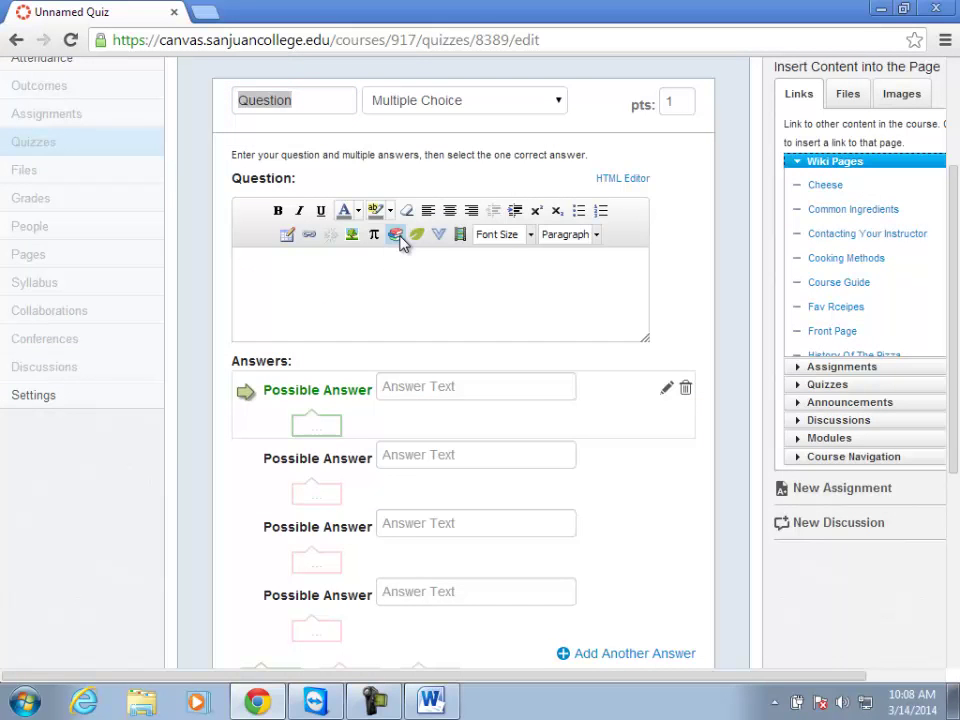
pyautogui.click(413, 385)
pyautogui.click(412, 462)
pyautogui.click(416, 523)
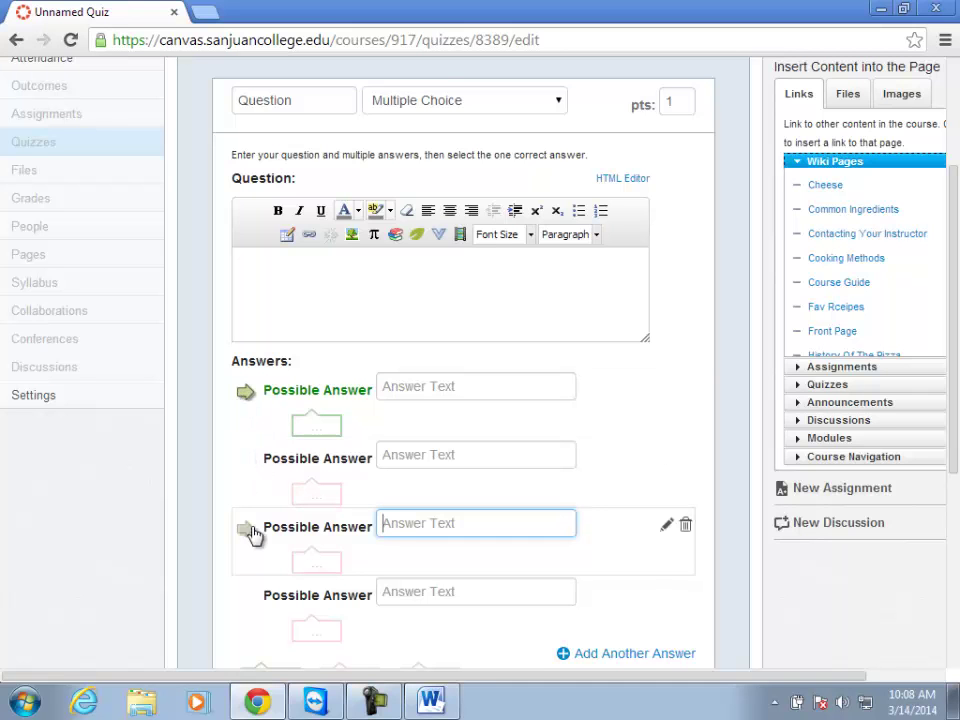
pyautogui.click(248, 609)
# Bring up the dropdown of available question types.
pyautogui.scroll(-1, 386, 621)
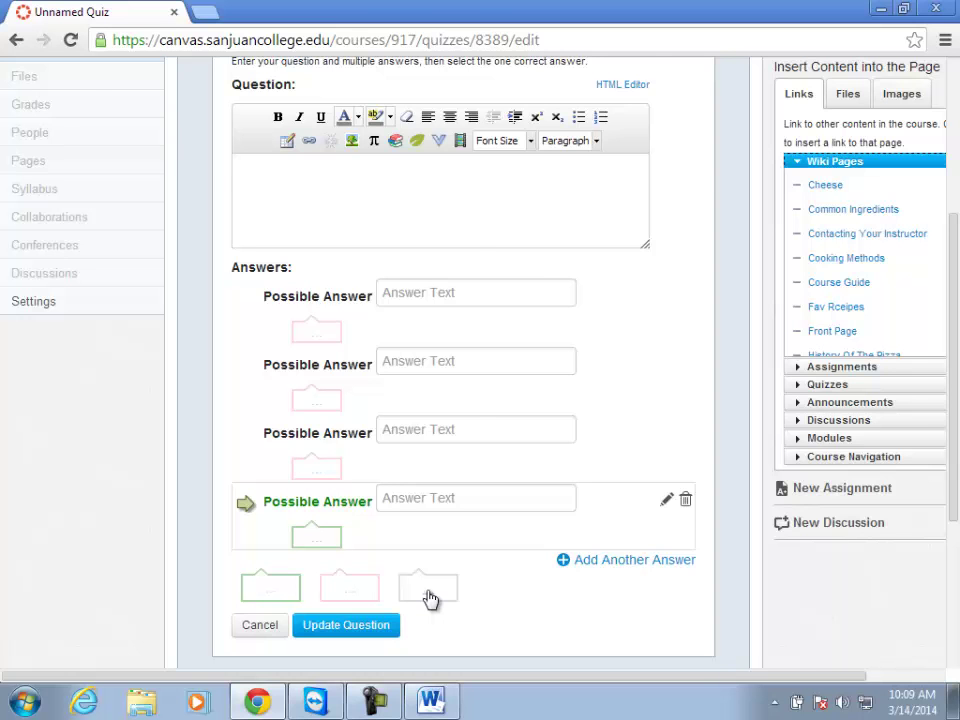
pyautogui.scroll(2, 450, 500)
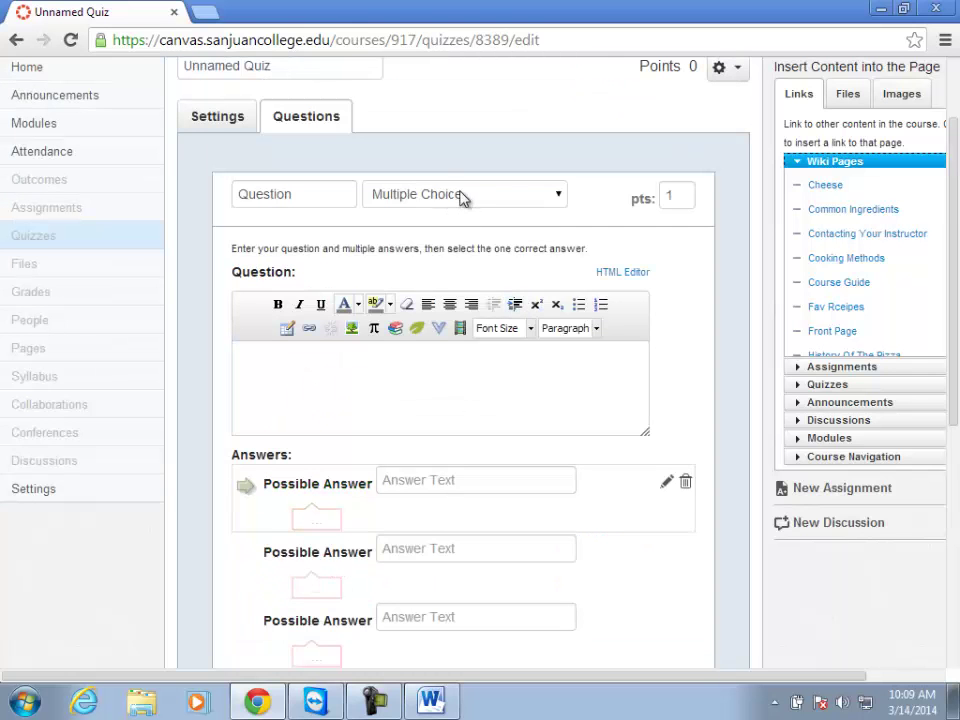
pyautogui.click(561, 197)
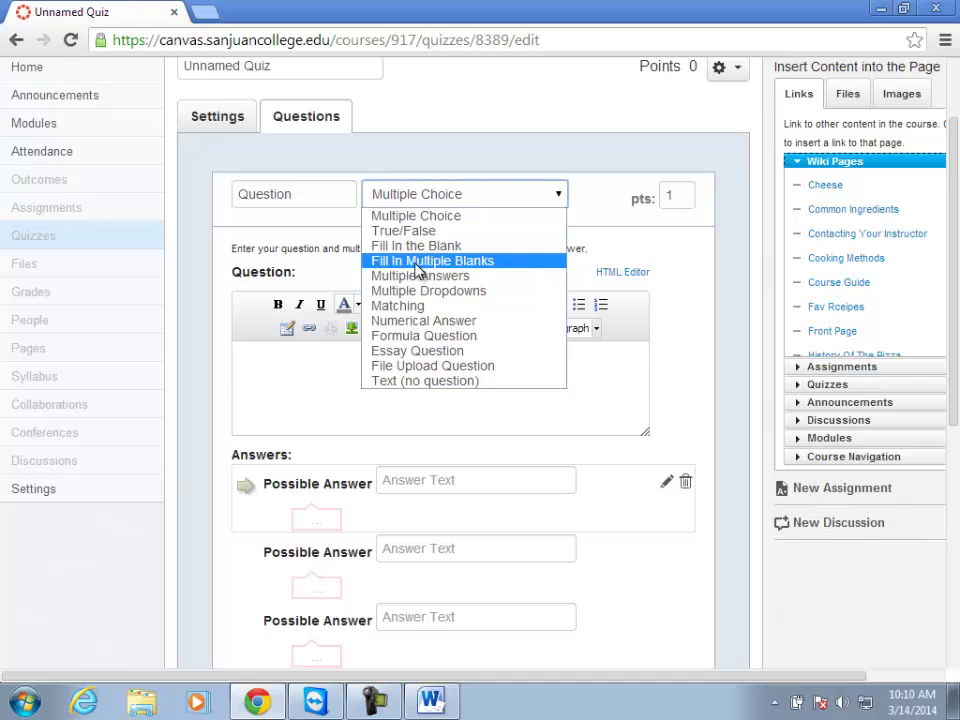
# Switch the question to Fill In Multiple Blanks and open the Insert/Edit Image window.
pyautogui.click(417, 264)
pyautogui.click(346, 450)
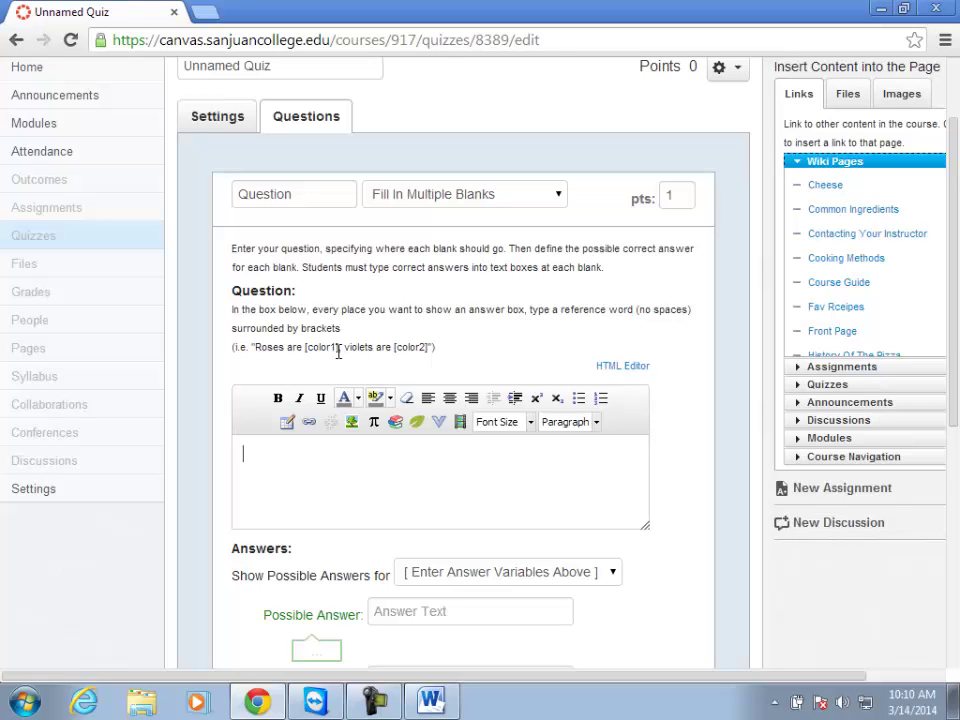
pyautogui.moveTo(341, 348); pyautogui.dragTo(303, 348)
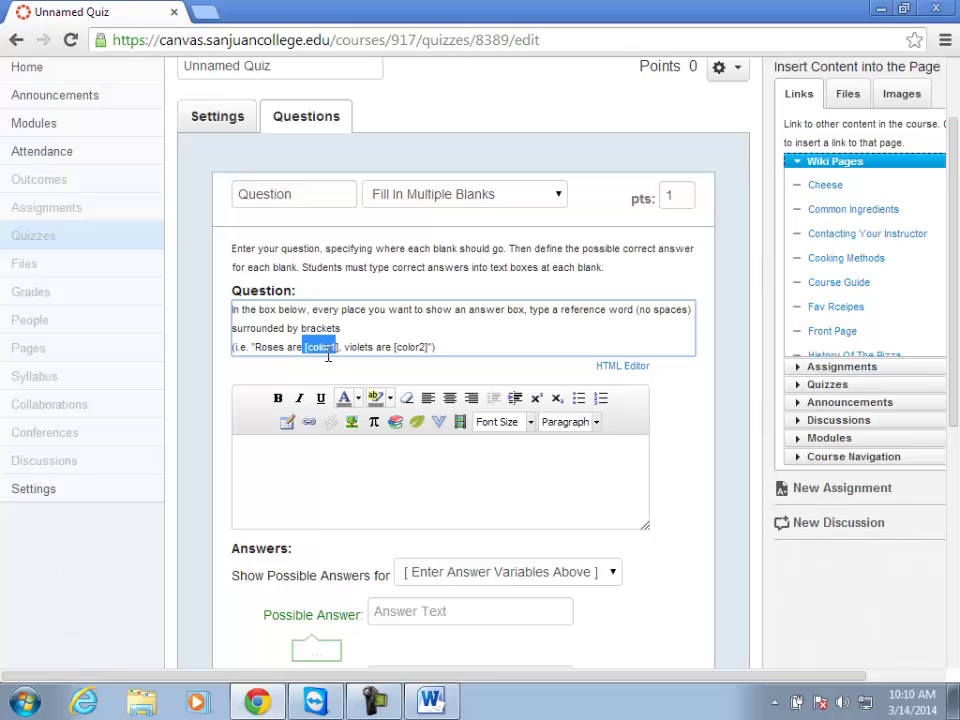
pyautogui.click(339, 446)
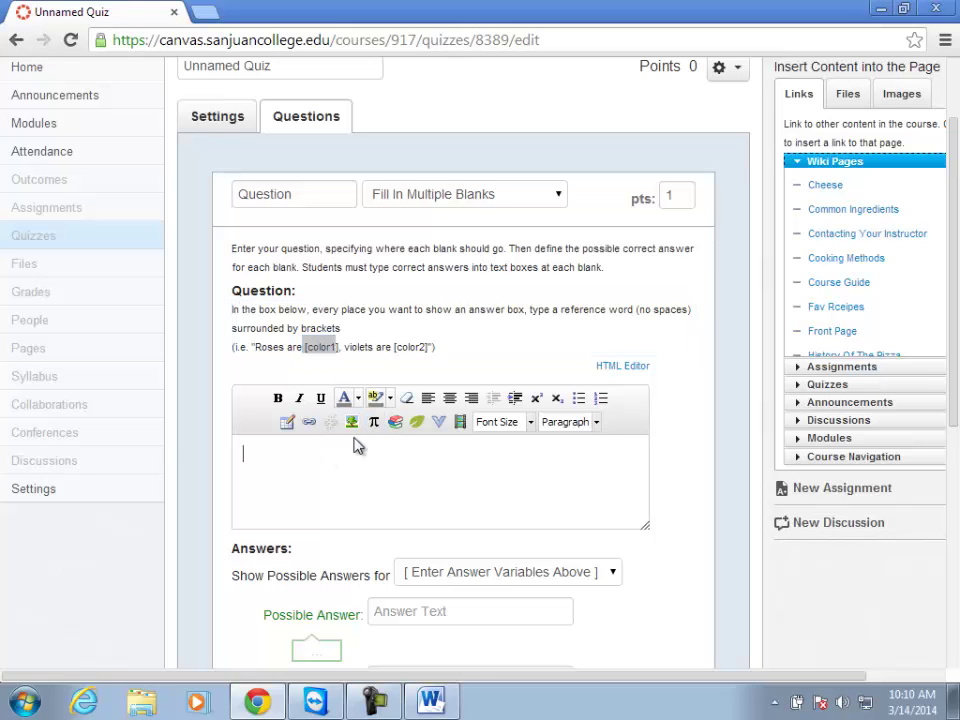
pyautogui.click(352, 422)
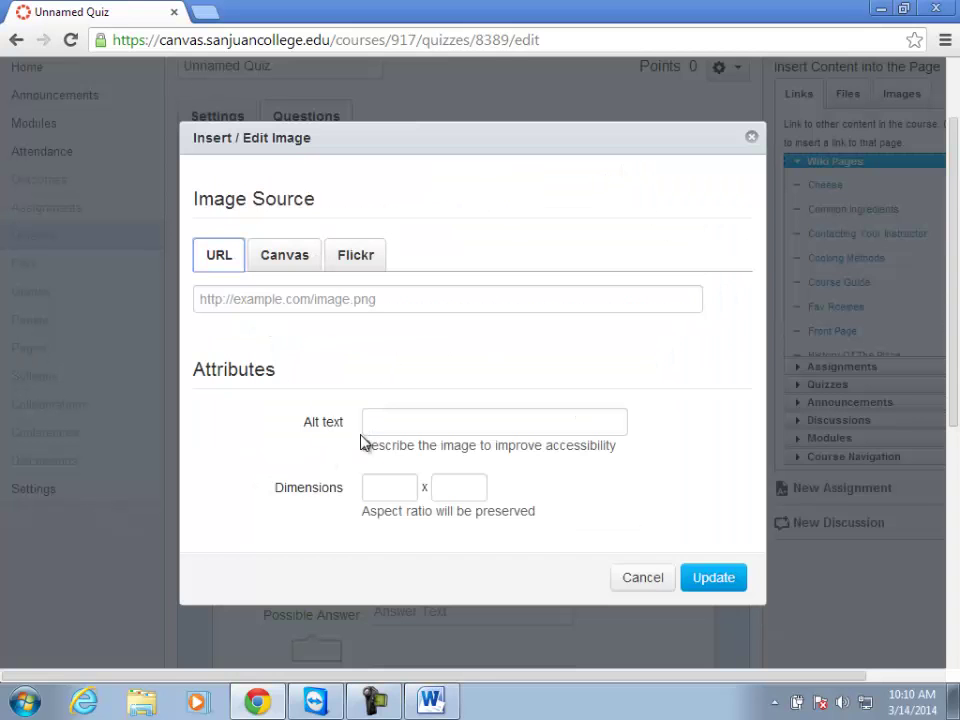
# Search Flickr Creative Commons images for 'microscope', dropping the extra word 'label'.
pyautogui.click(348, 260)
pyautogui.click(318, 298)
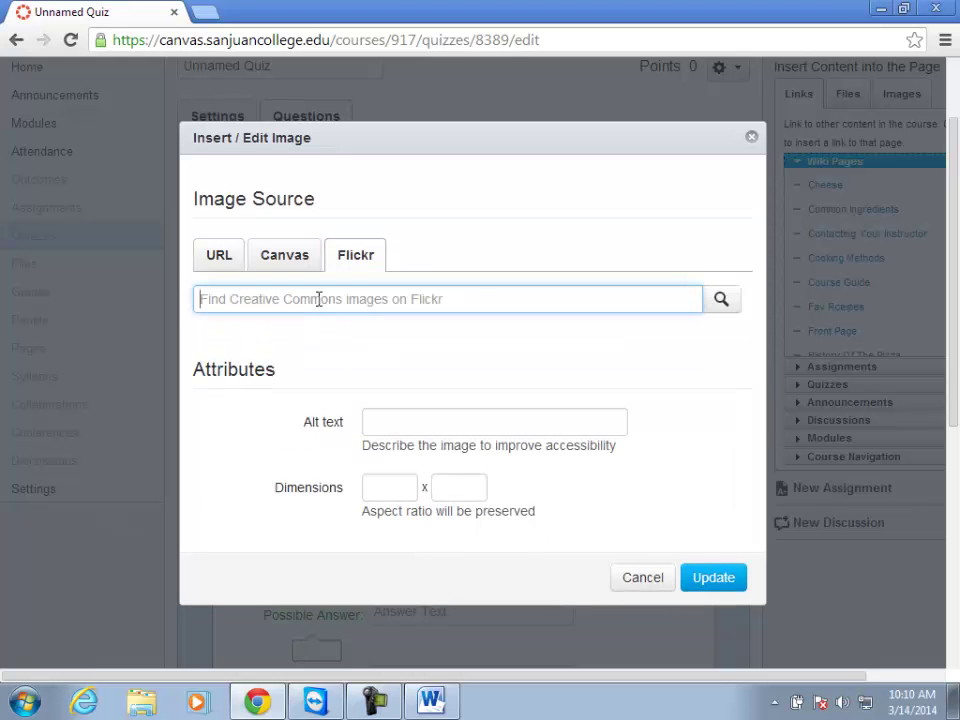
pyautogui.write('label microscope')
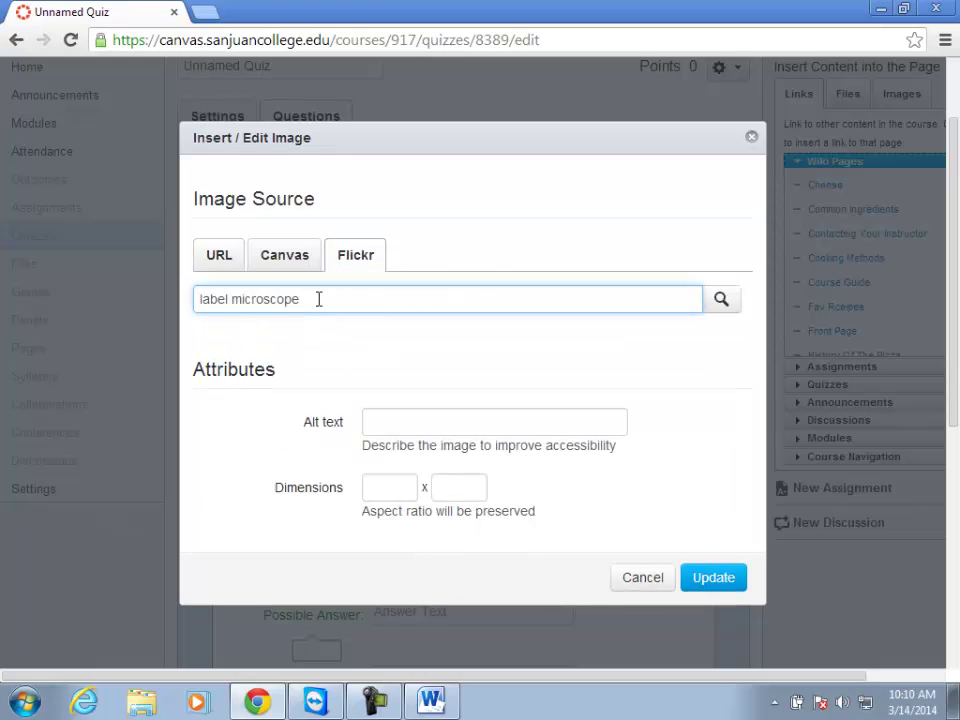
pyautogui.press('Return')
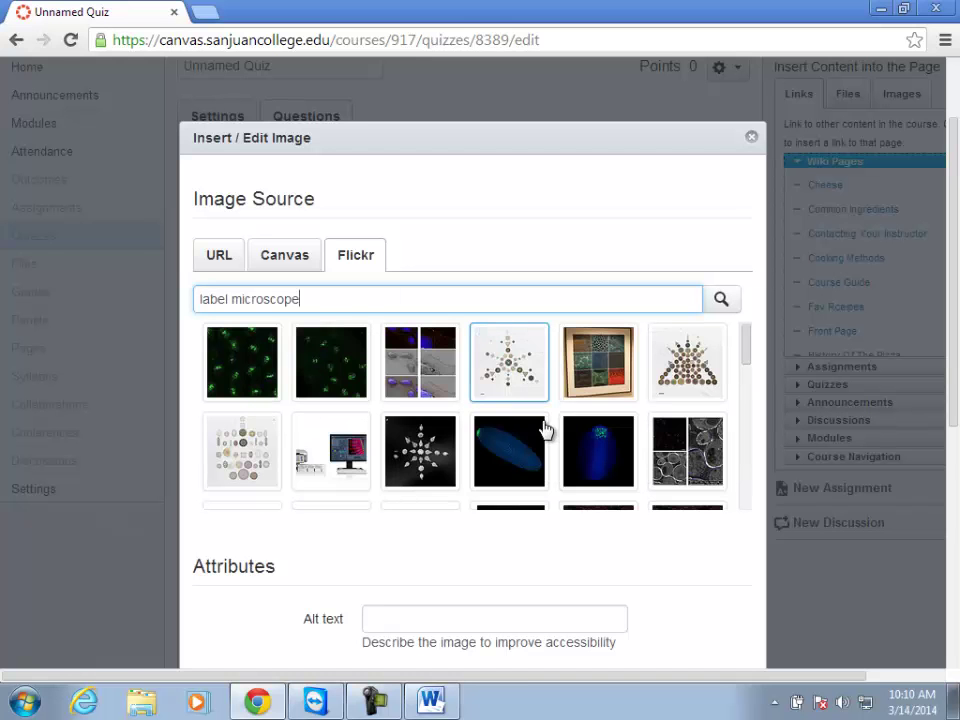
pyautogui.scroll(-3, 455, 425)
pyautogui.scroll(-5, 500, 428)
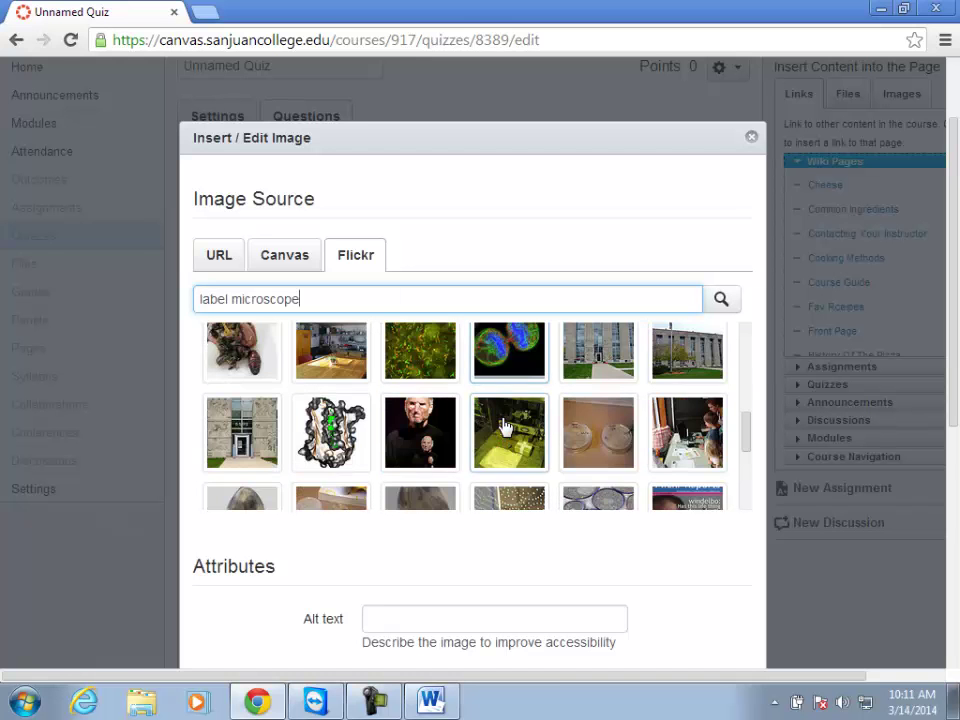
pyautogui.scroll(-1, 448, 433)
pyautogui.scroll(9, 448, 433)
pyautogui.moveTo(236, 413); pyautogui.dragTo(111, 424)
pyautogui.press('BackSpace')
pyautogui.press('Return')
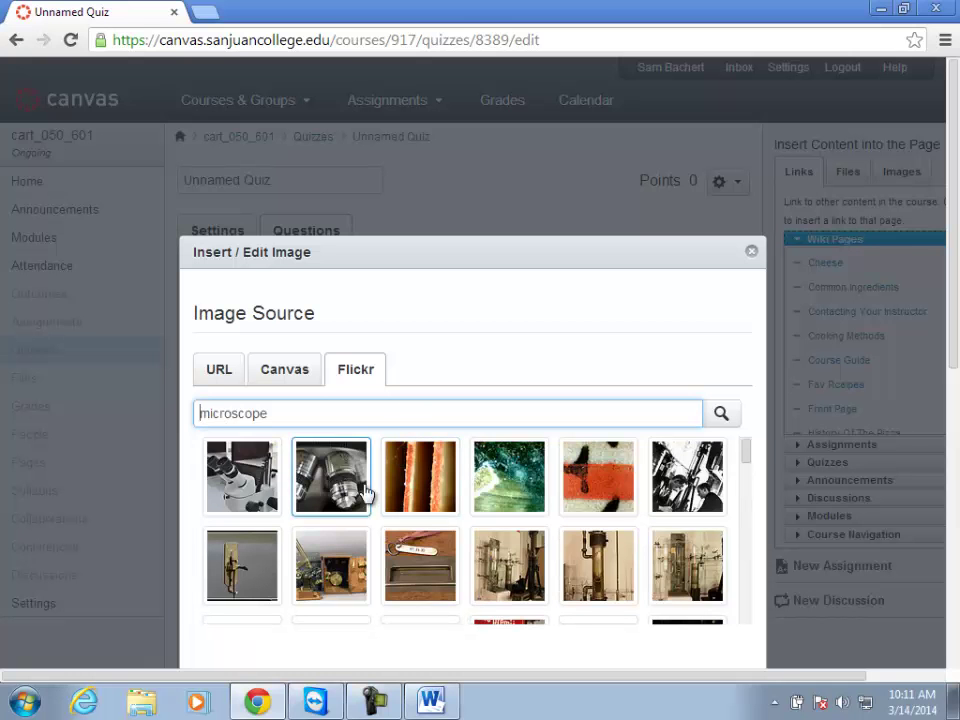
# Pick a microscope photo and insert it into the question text.
pyautogui.click(245, 478)
pyautogui.scroll(-10, 390, 602)
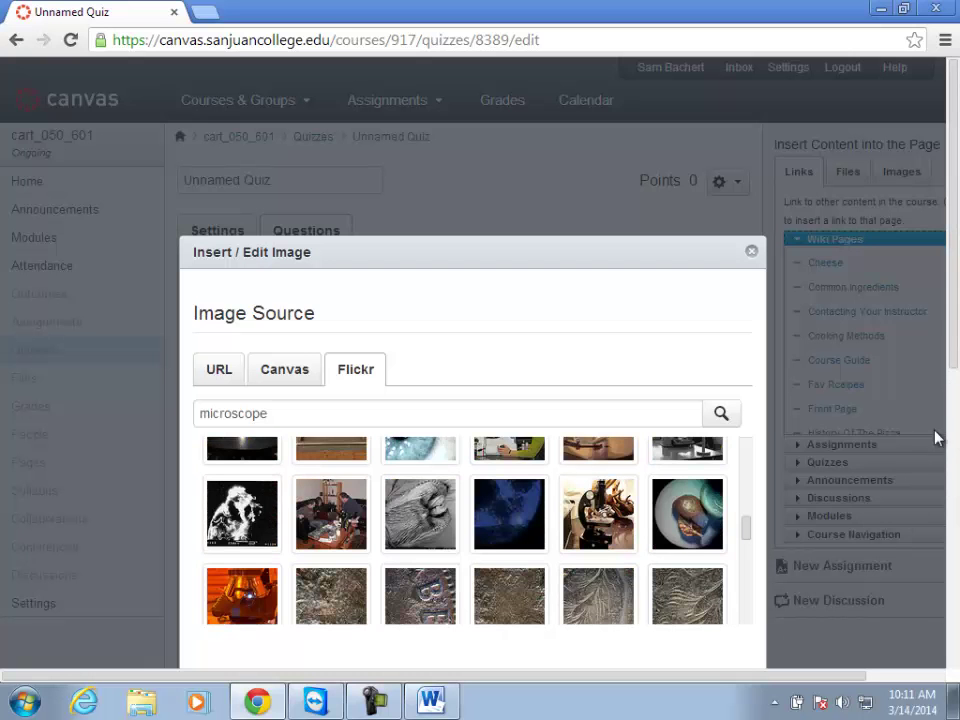
pyautogui.moveTo(636, 260); pyautogui.dragTo(594, 141)
pyautogui.scroll(-2, 667, 580)
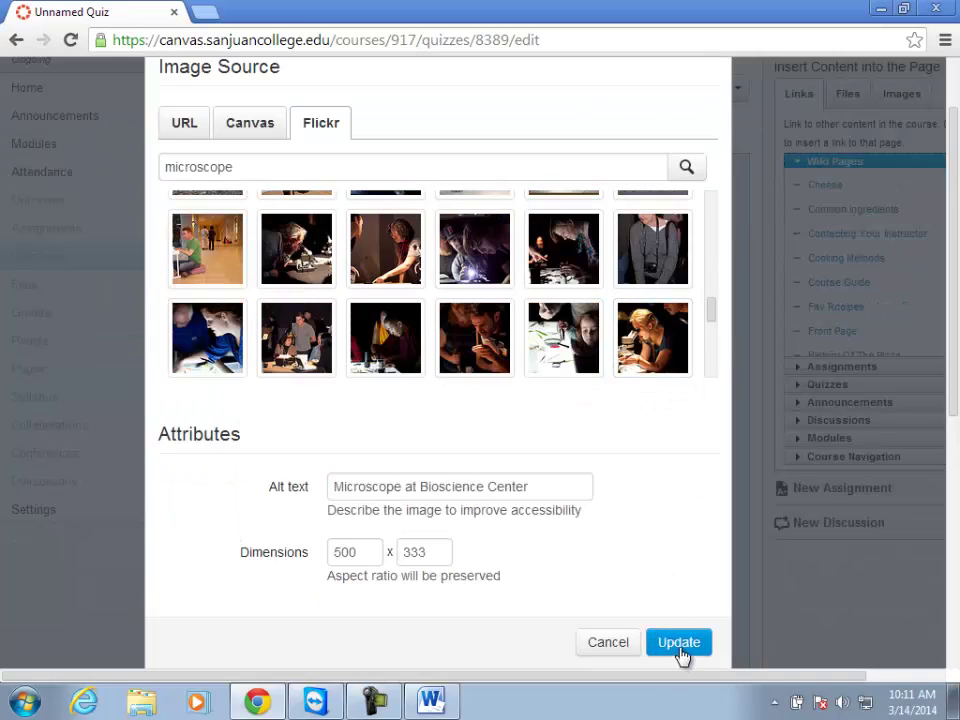
pyautogui.click(679, 642)
pyautogui.click(340, 478)
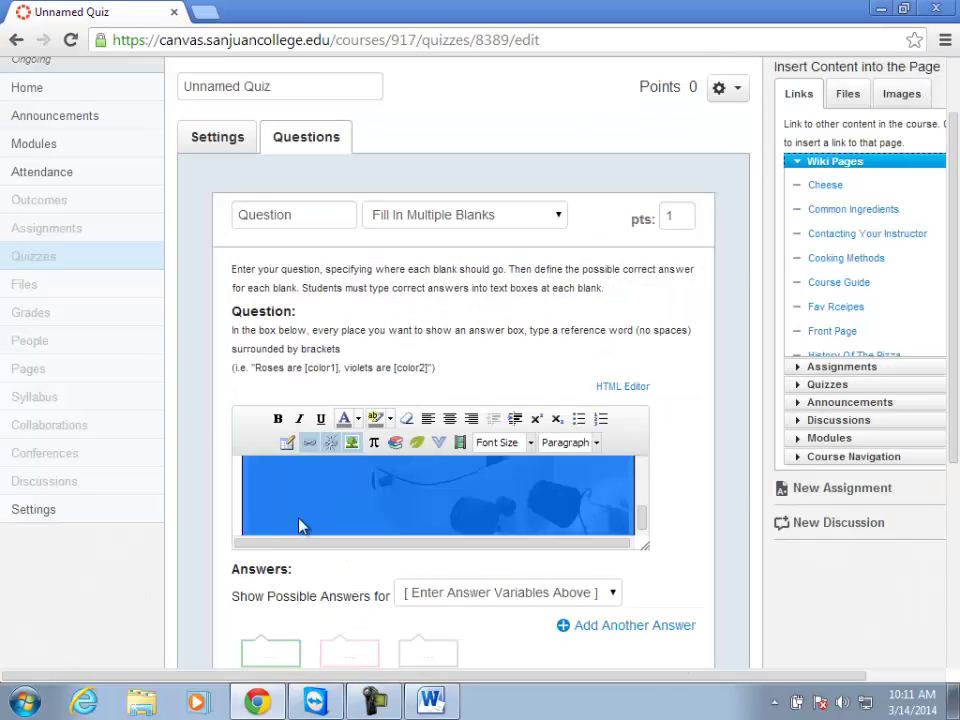
# Enlarge the question text box and shrink the microscope image to about half size.
pyautogui.moveTo(647, 553); pyautogui.dragTo(680, 700)
pyautogui.scroll(-4, 677, 437)
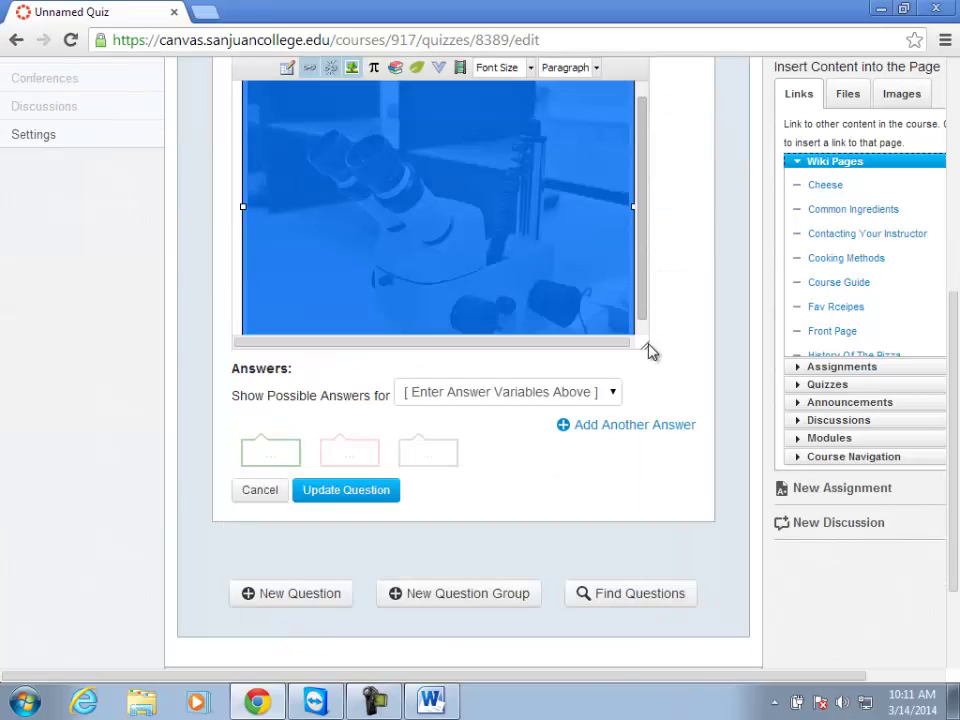
pyautogui.moveTo(646, 348); pyautogui.dragTo(656, 551)
pyautogui.scroll(2, 655, 415)
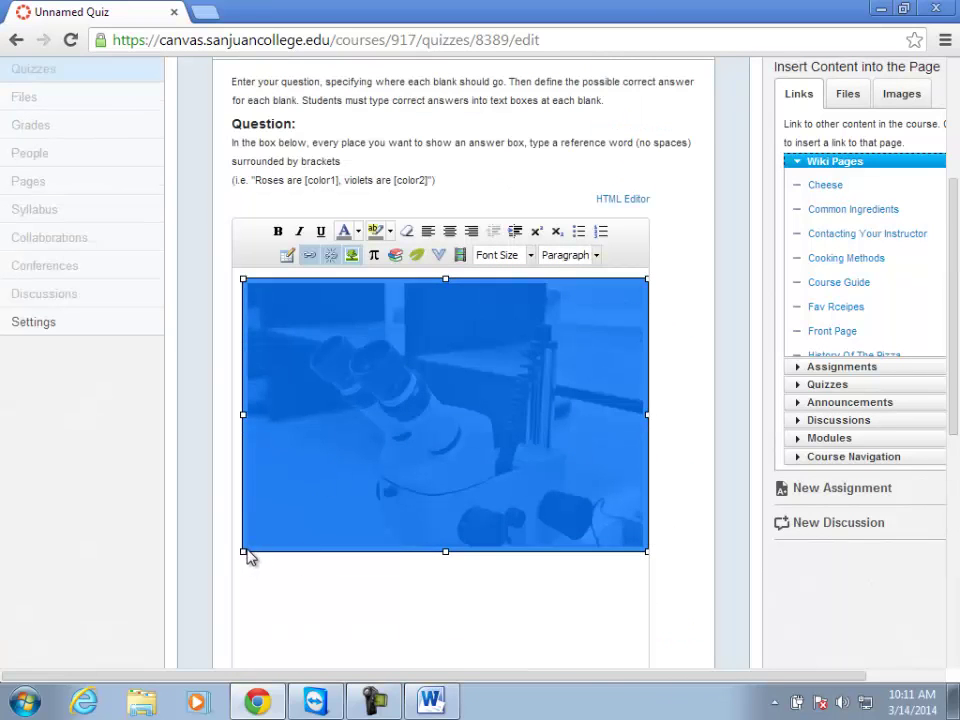
pyautogui.moveTo(242, 553); pyautogui.dragTo(371, 480)
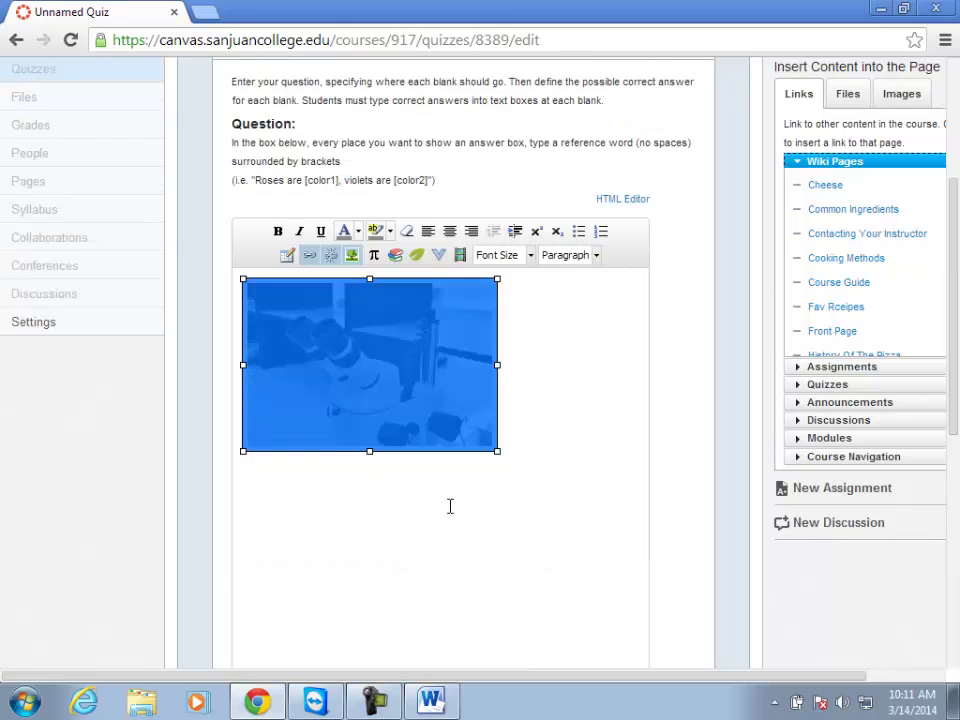
# Start a new line below the image and bring up the table insertion settings.
pyautogui.click(526, 451)
pyautogui.press('Return')
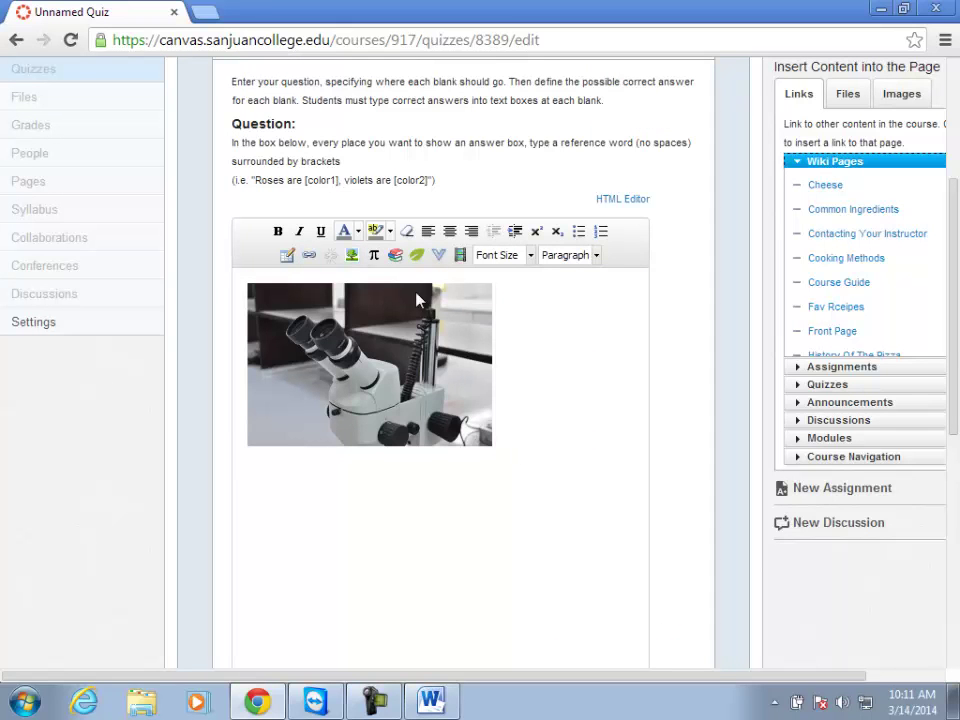
pyautogui.click(287, 255)
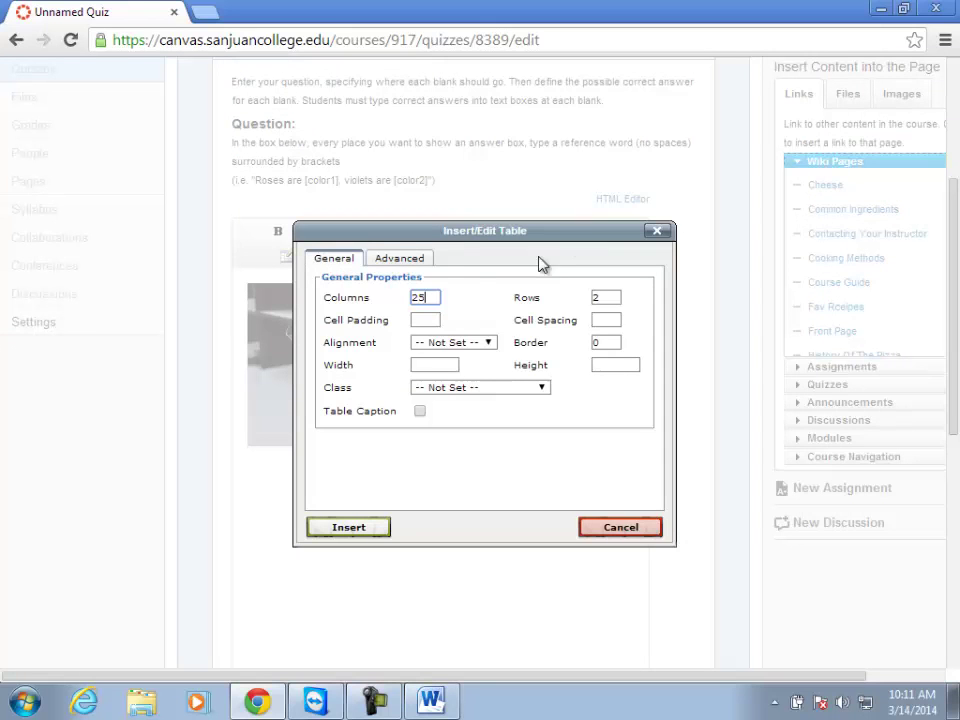
# Insert a table with 2 columns and 5 rows below the image.
pyautogui.press('BackSpace')
pyautogui.write('2')
pyautogui.doubleClick(607, 298)
pyautogui.write('5')
pyautogui.click(349, 528)
# Enter '1. [lable1]' and '2. [label2]' in the table's first two rows.
pyautogui.write('1.')
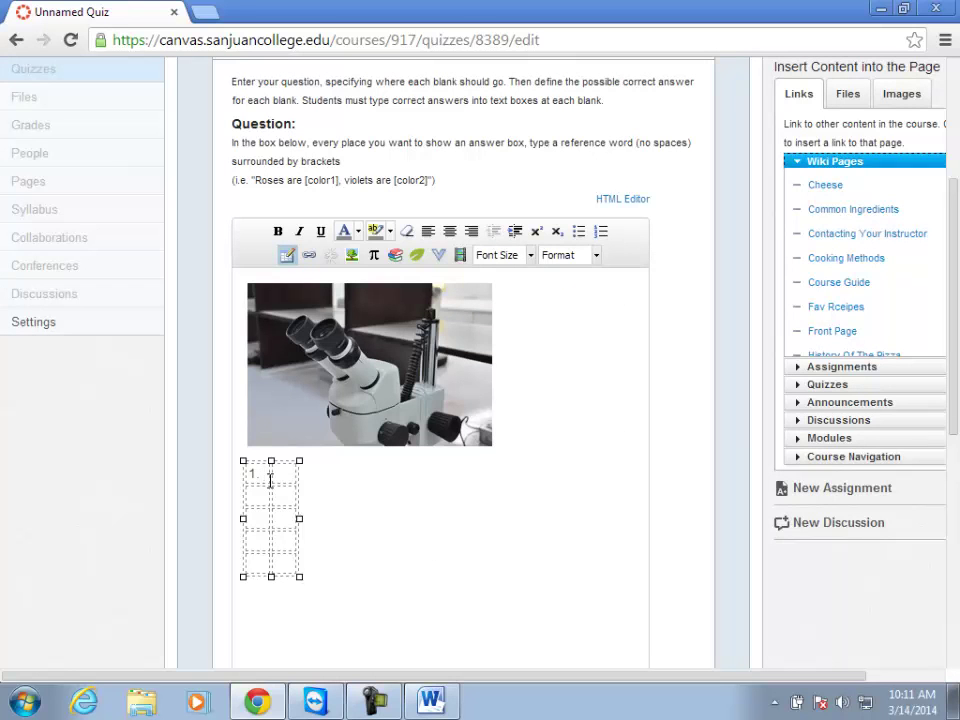
pyautogui.write(' [lable1]')
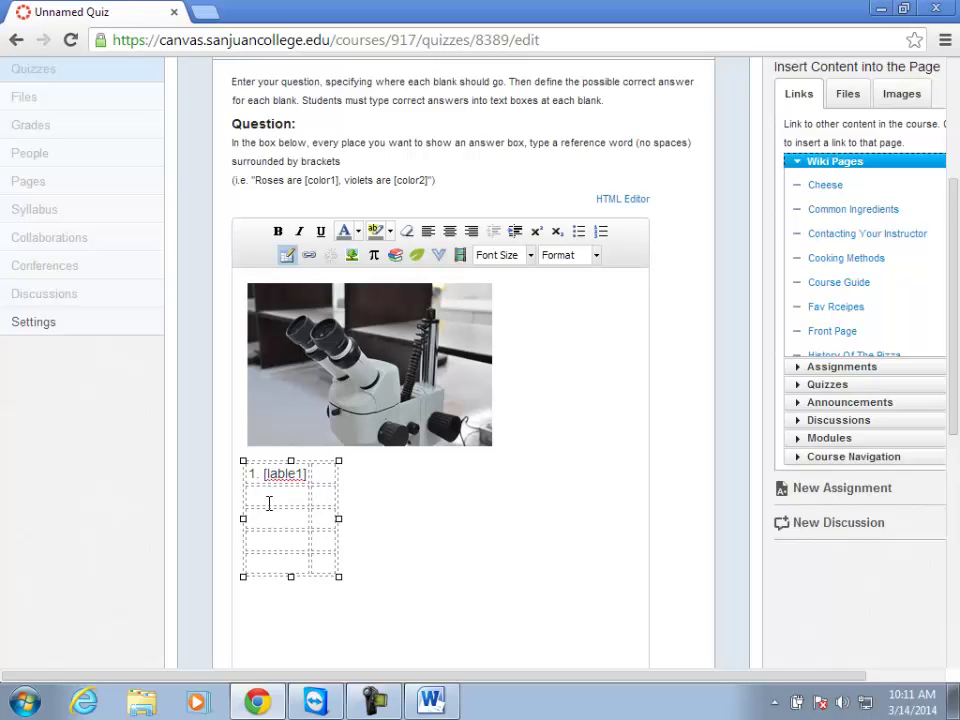
pyautogui.click(270, 500)
pyautogui.write('2. ')
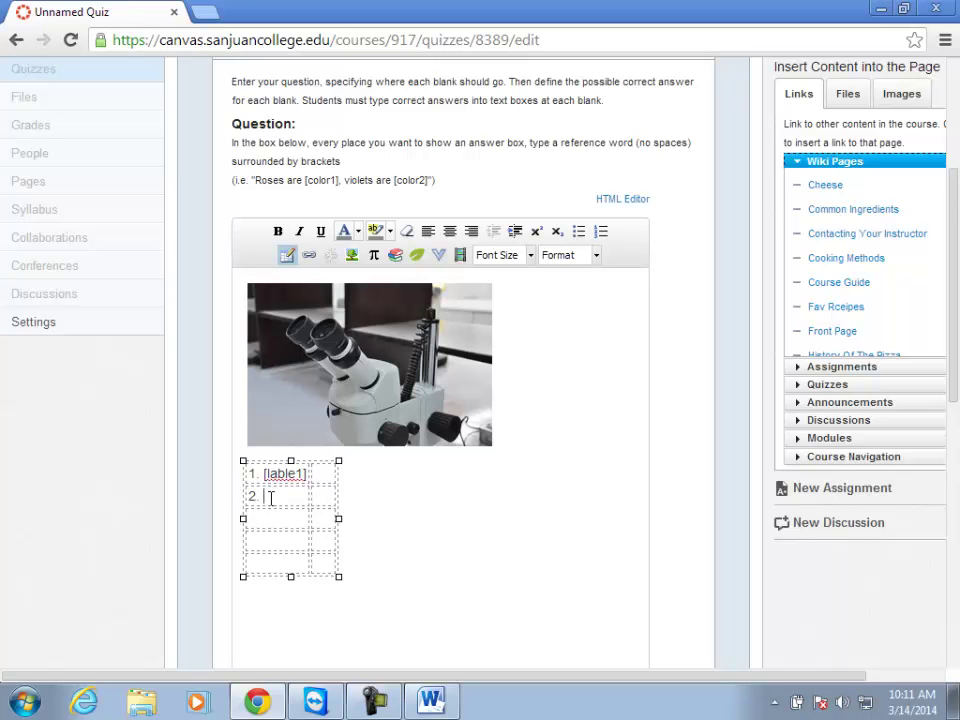
pyautogui.write('[label')
pyautogui.press('BackSpace')
pyautogui.press('BackSpace')
pyautogui.press('BackSpace')
pyautogui.write('label2]')
pyautogui.click(287, 521)
pyautogui.scroll(-3, 409, 553)
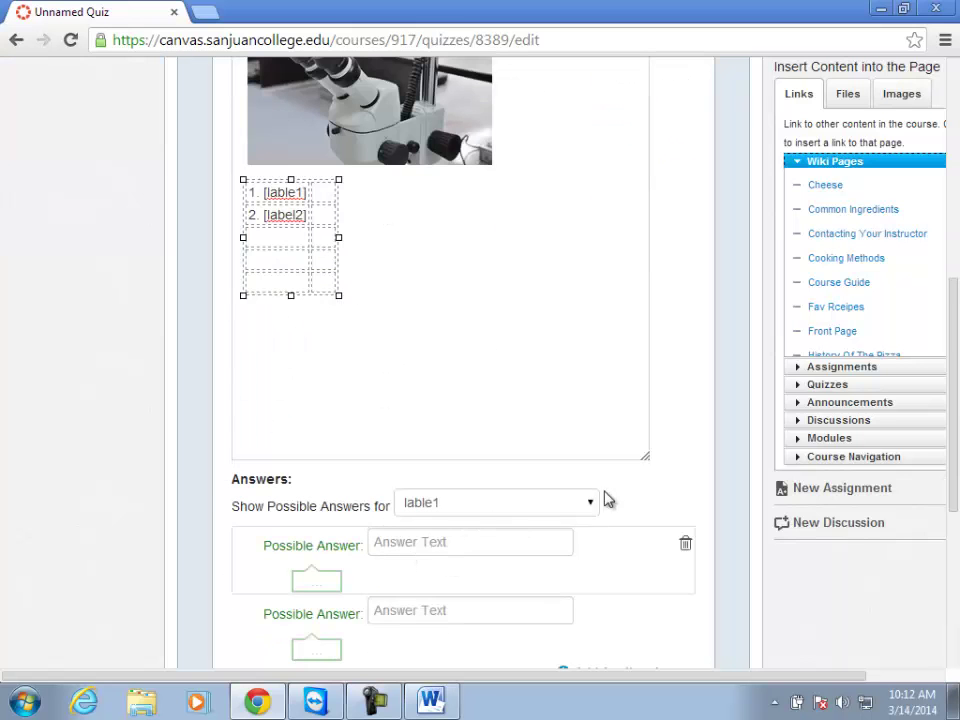
# Shorten the question box and check the blank names listed under Show Possible Answers.
pyautogui.moveTo(636, 453); pyautogui.dragTo(645, 316)
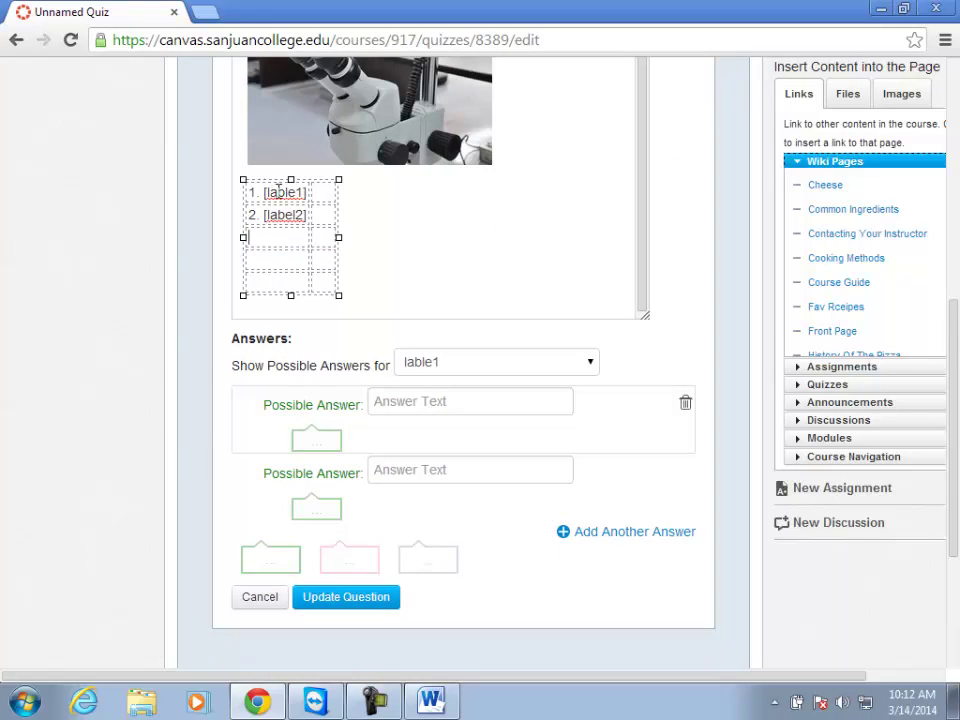
pyautogui.click(591, 364)
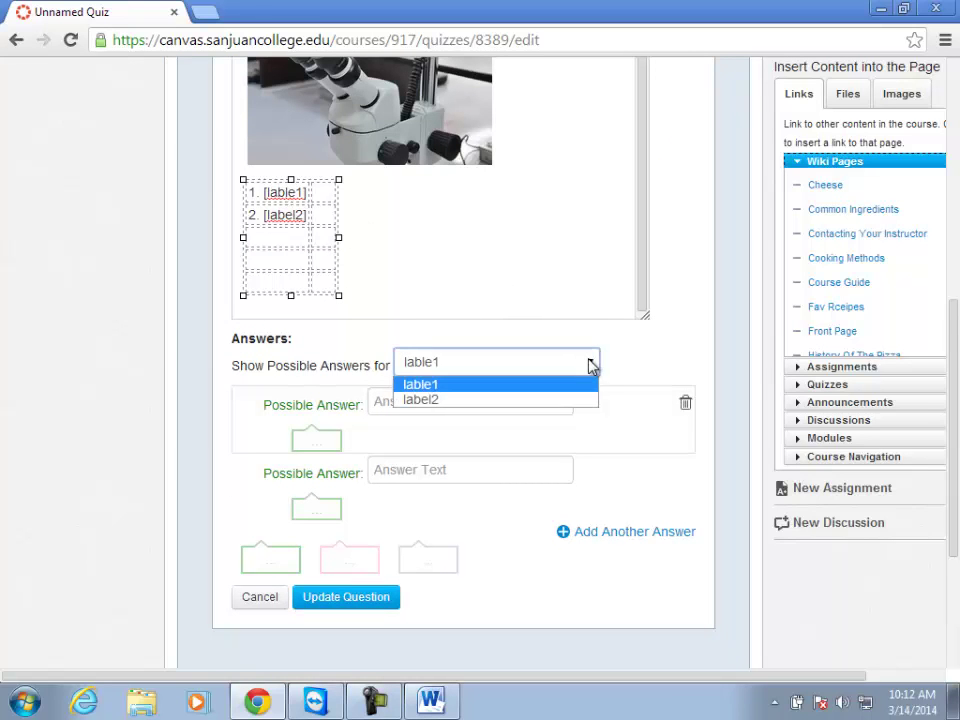
pyautogui.click(497, 384)
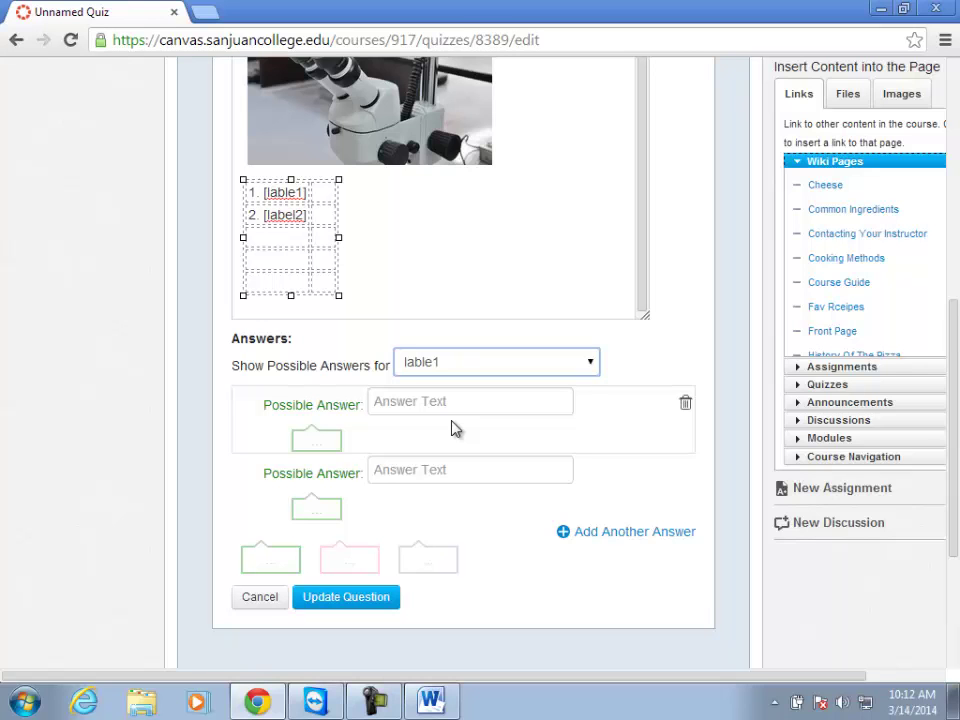
# Correct the first blank's name from 'lable1' to 'label1' in the table.
pyautogui.click(309, 200)
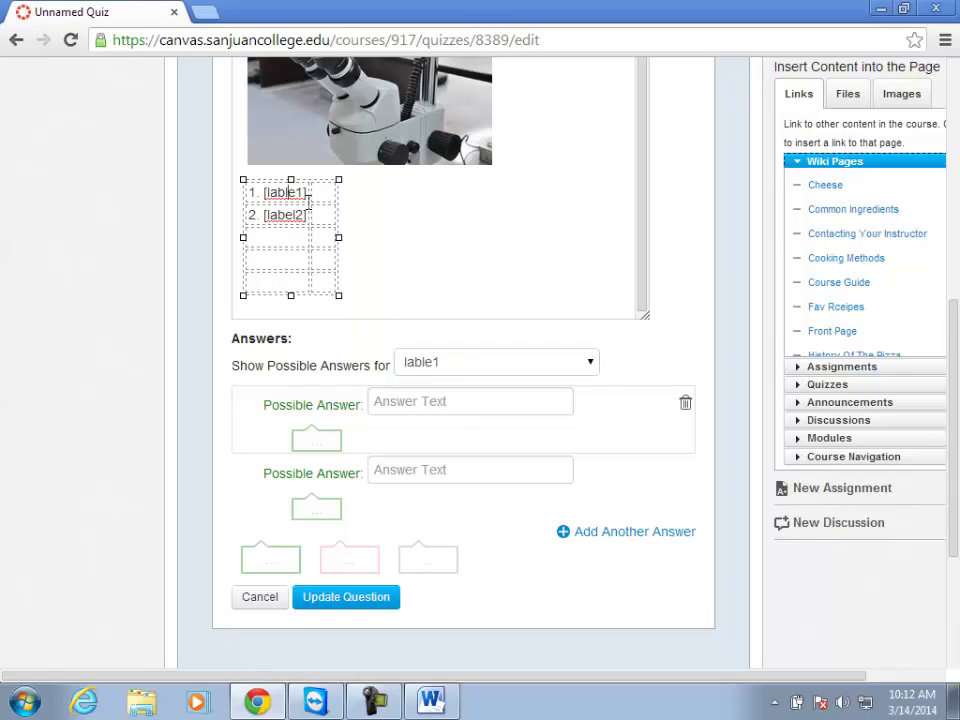
pyautogui.press('BackSpace')
pyautogui.press('Right')
pyautogui.write('l')
pyautogui.scroll(3, 363, 160)
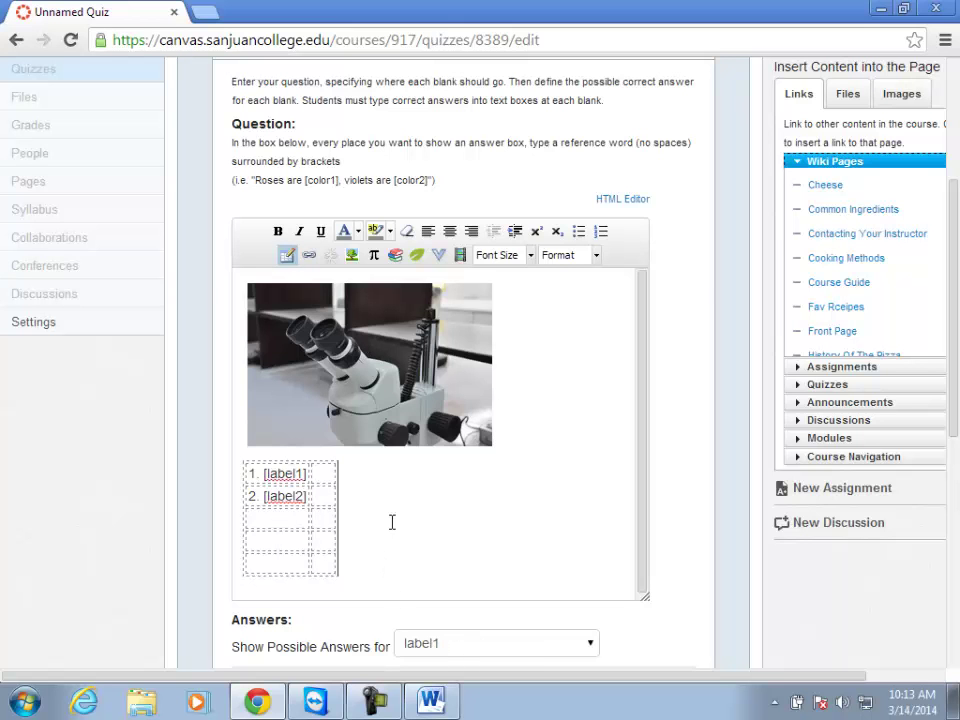
pyautogui.scroll(3, 392, 521)
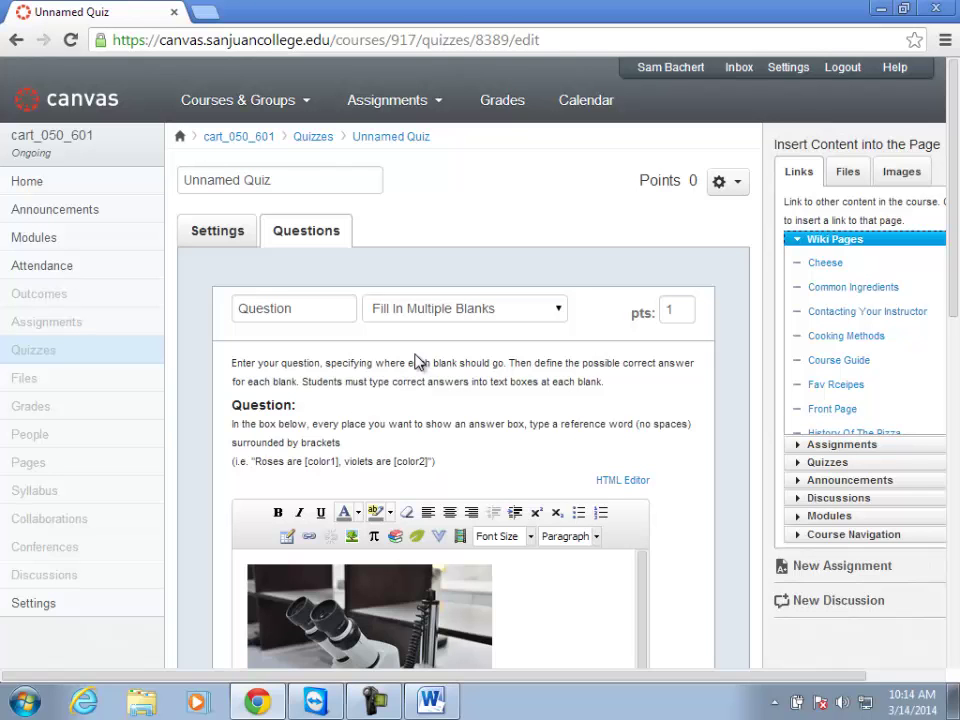
pyautogui.rightClick(336, 273)
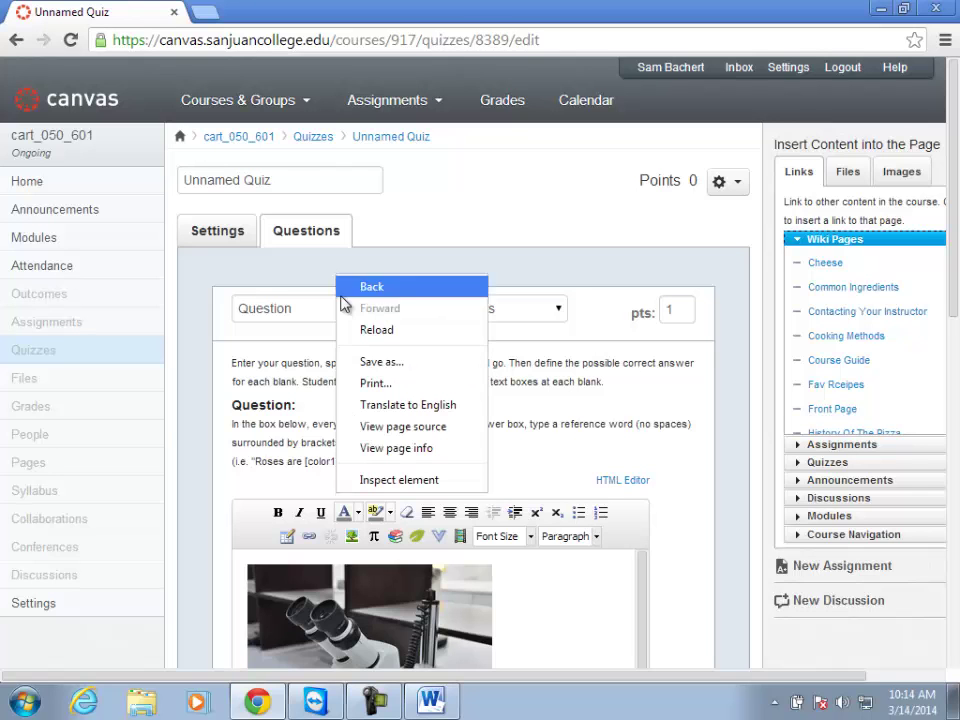
pyautogui.click(393, 236)
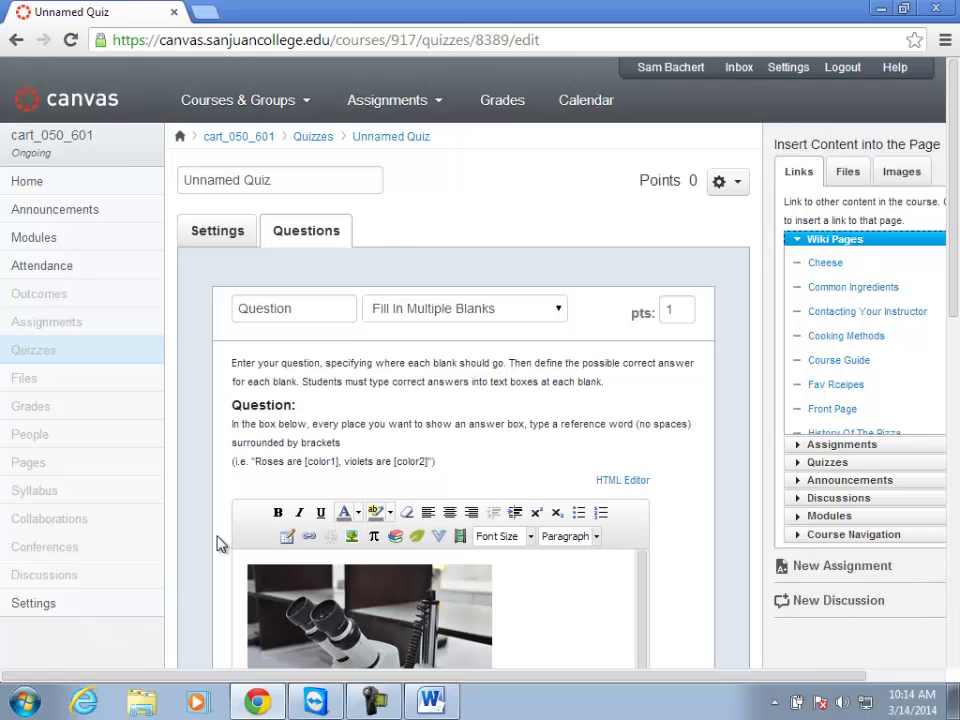